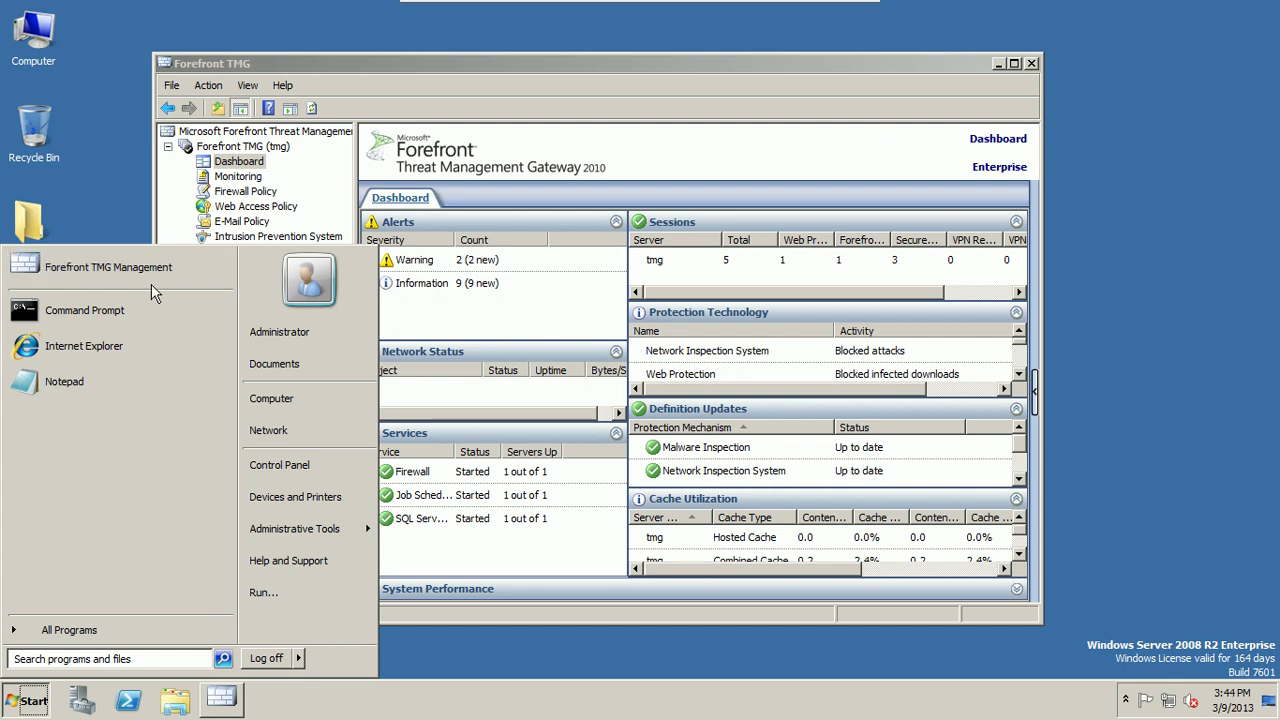
# Step: Show the tmg server's Dashboard in a maximized console, with the Tasks pane left hidden
pyautogui.click(414, 63)
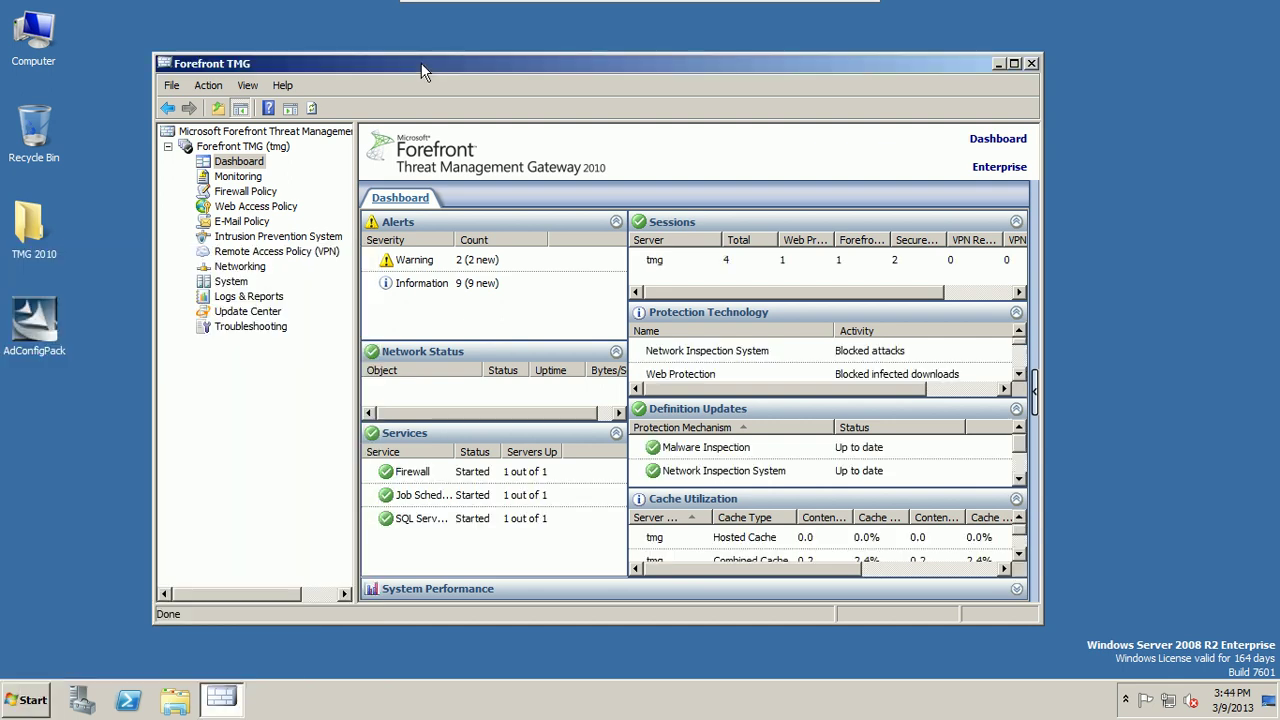
pyautogui.click(241, 161)
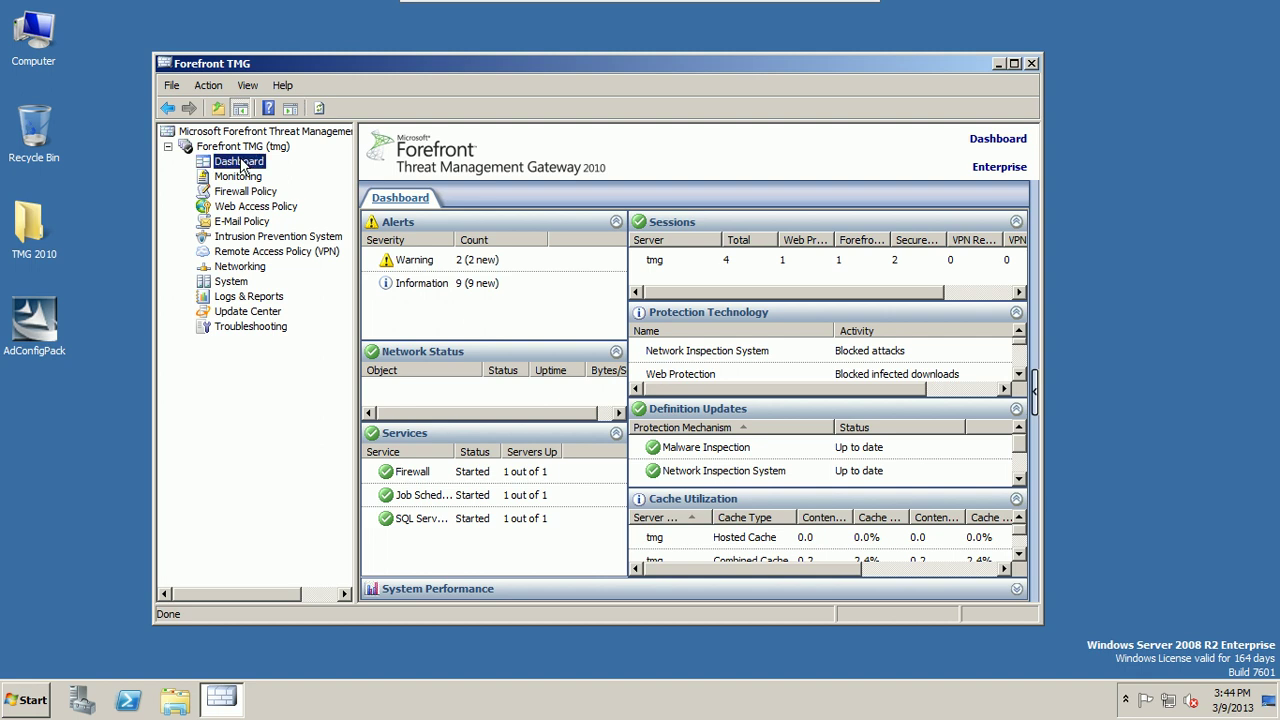
pyautogui.click(1013, 64)
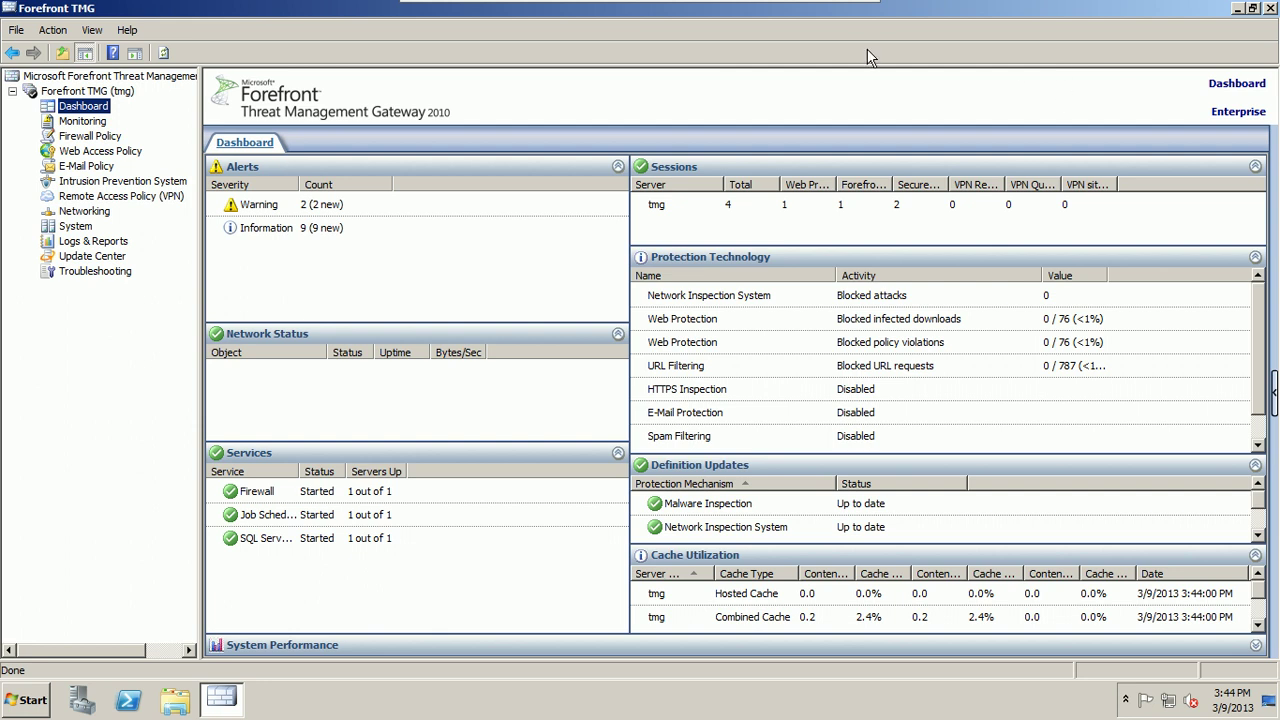
pyautogui.click(1274, 392)
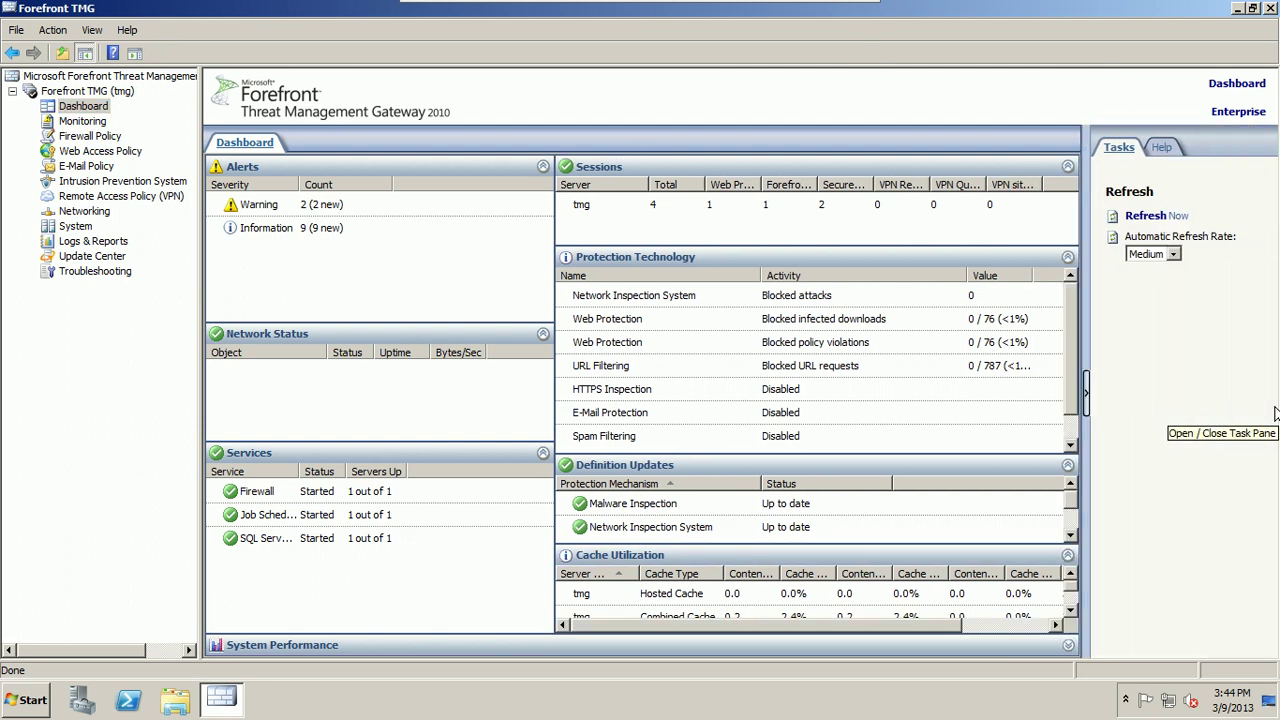
pyautogui.click(1086, 395)
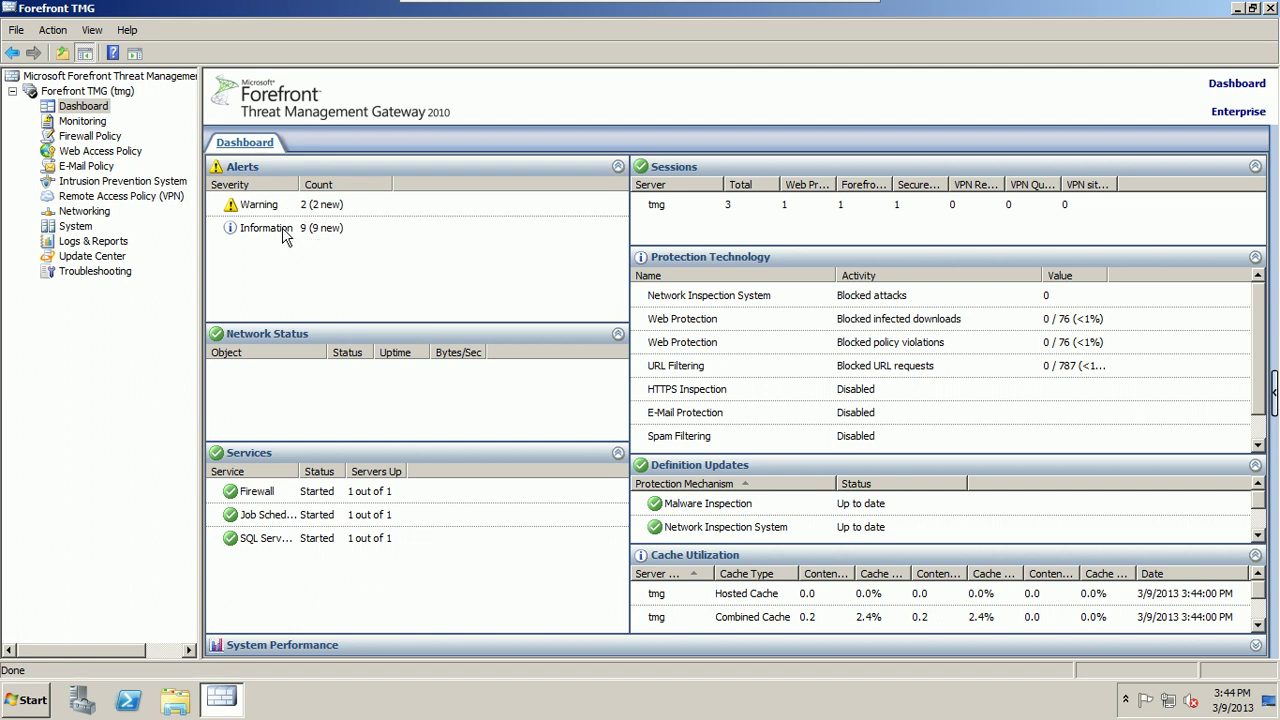
# Step: Auto-fit the Service column to show Firewall, Job Scheduler and SQL Server Express, then select tmg's sessions
pyautogui.click(285, 235)
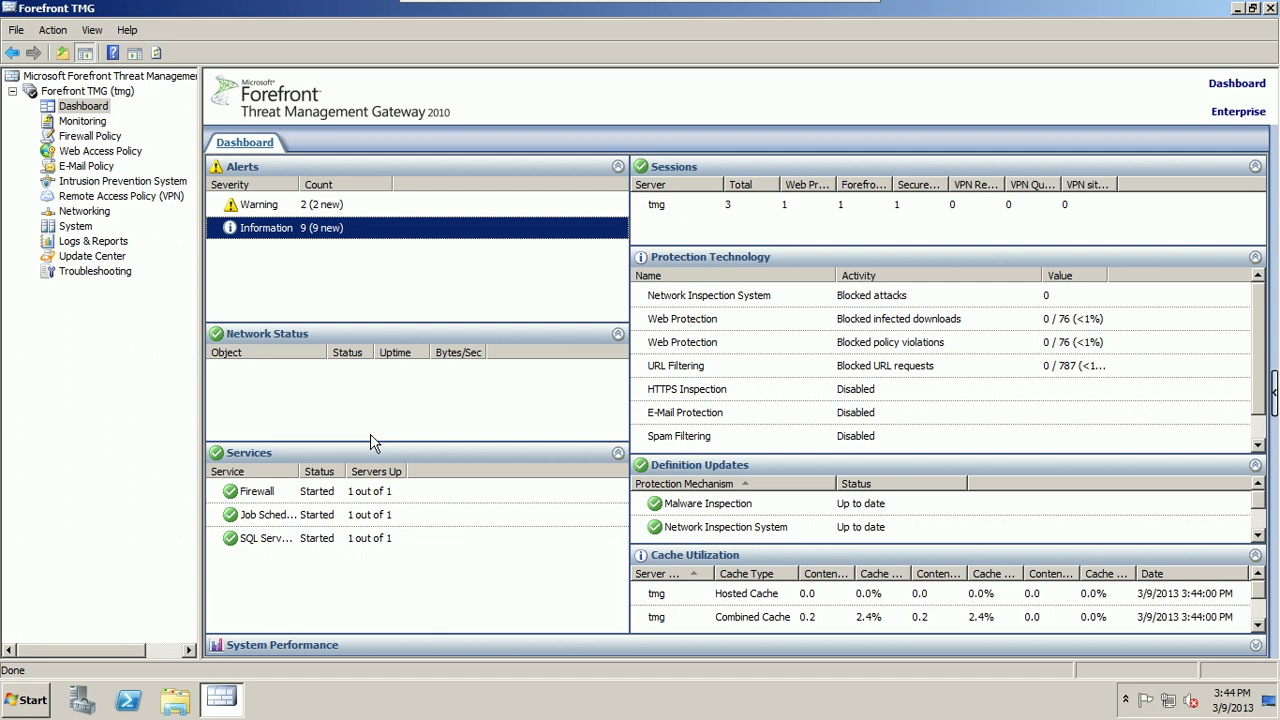
pyautogui.doubleClick(301, 471)
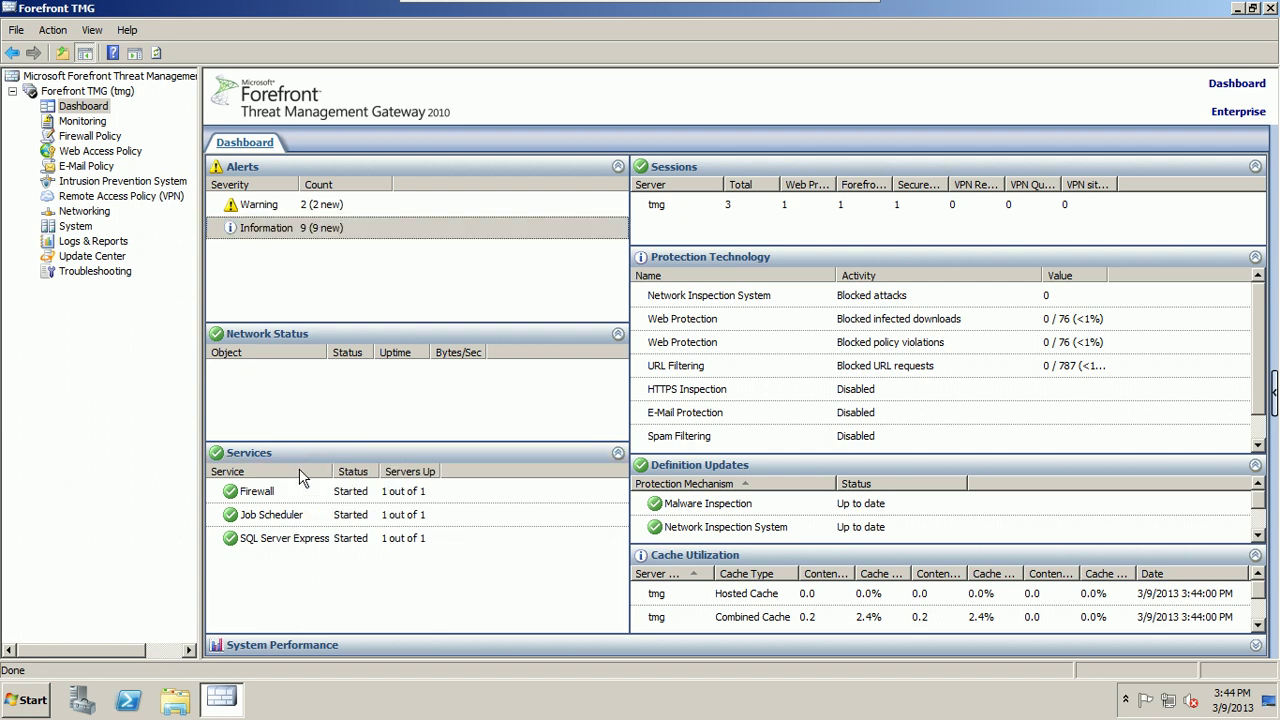
pyautogui.click(275, 491)
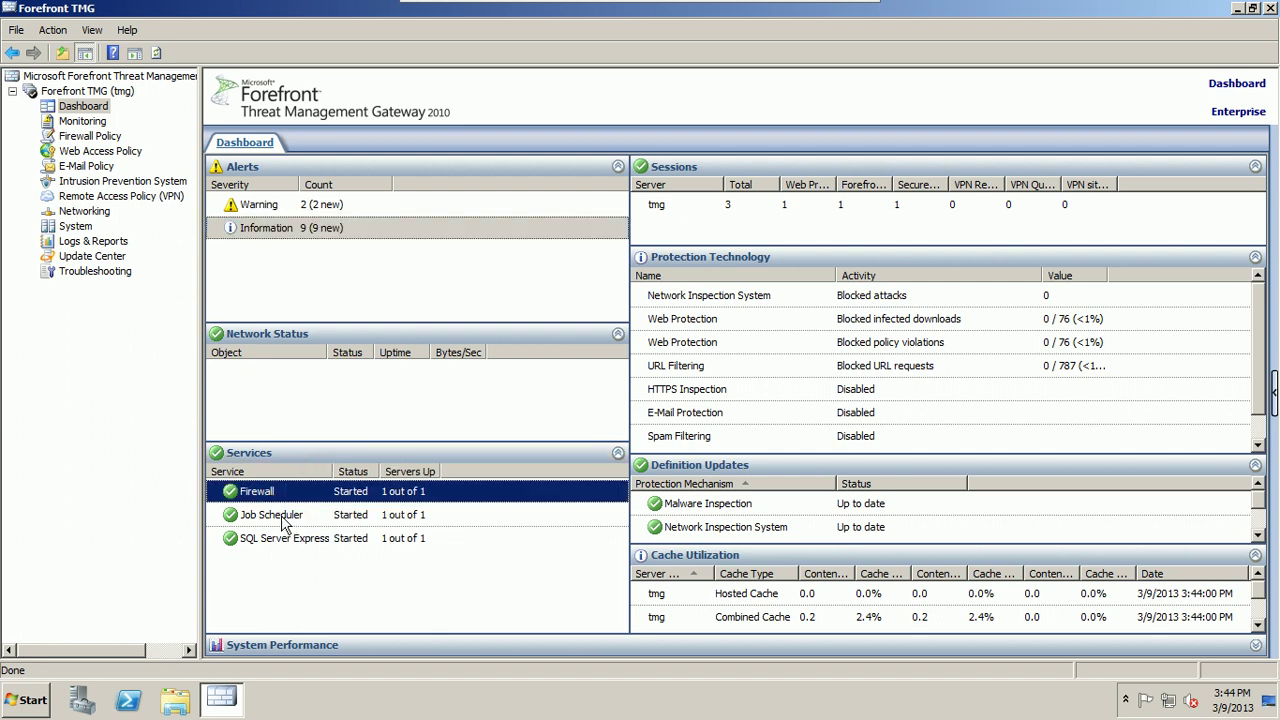
pyautogui.click(284, 521)
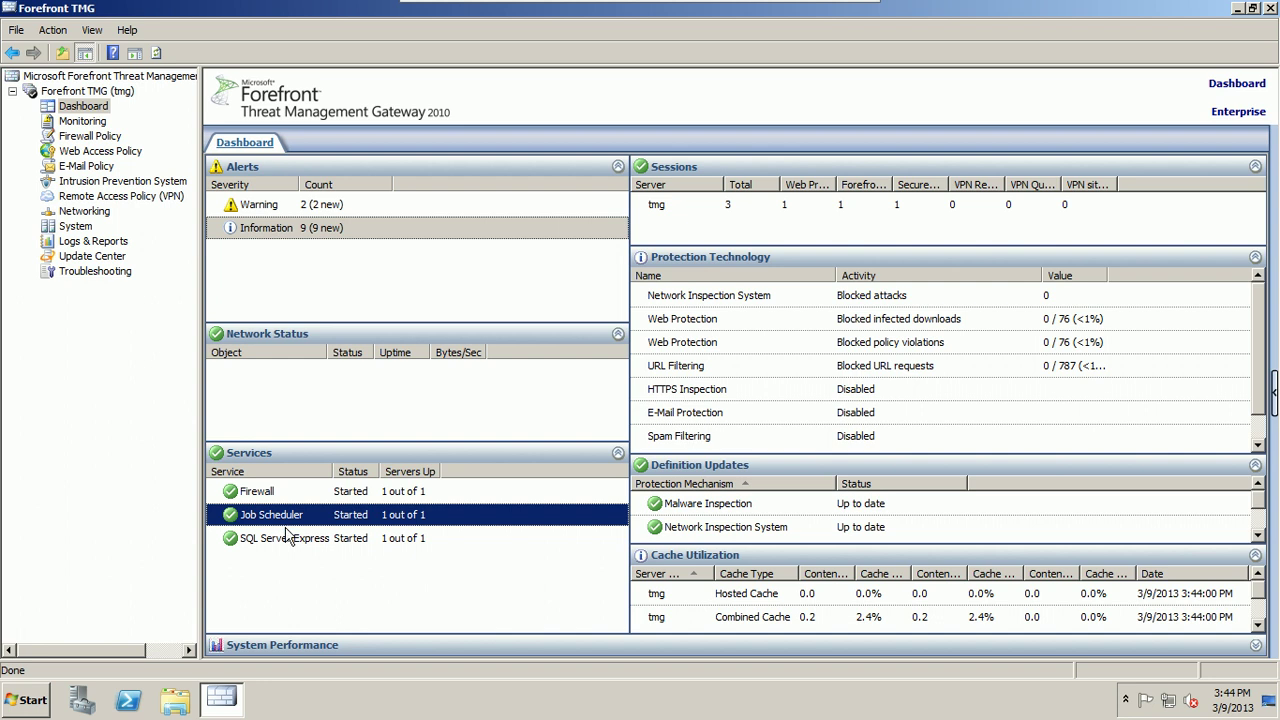
pyautogui.click(291, 550)
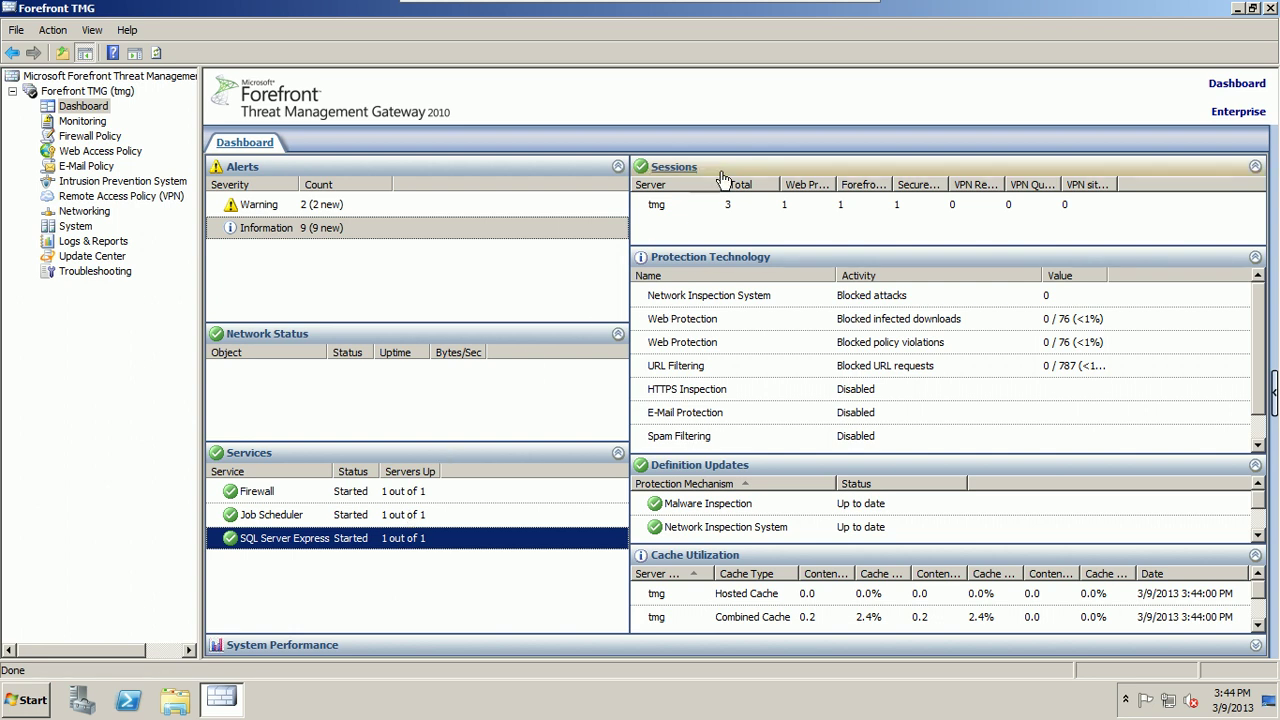
pyautogui.click(836, 188)
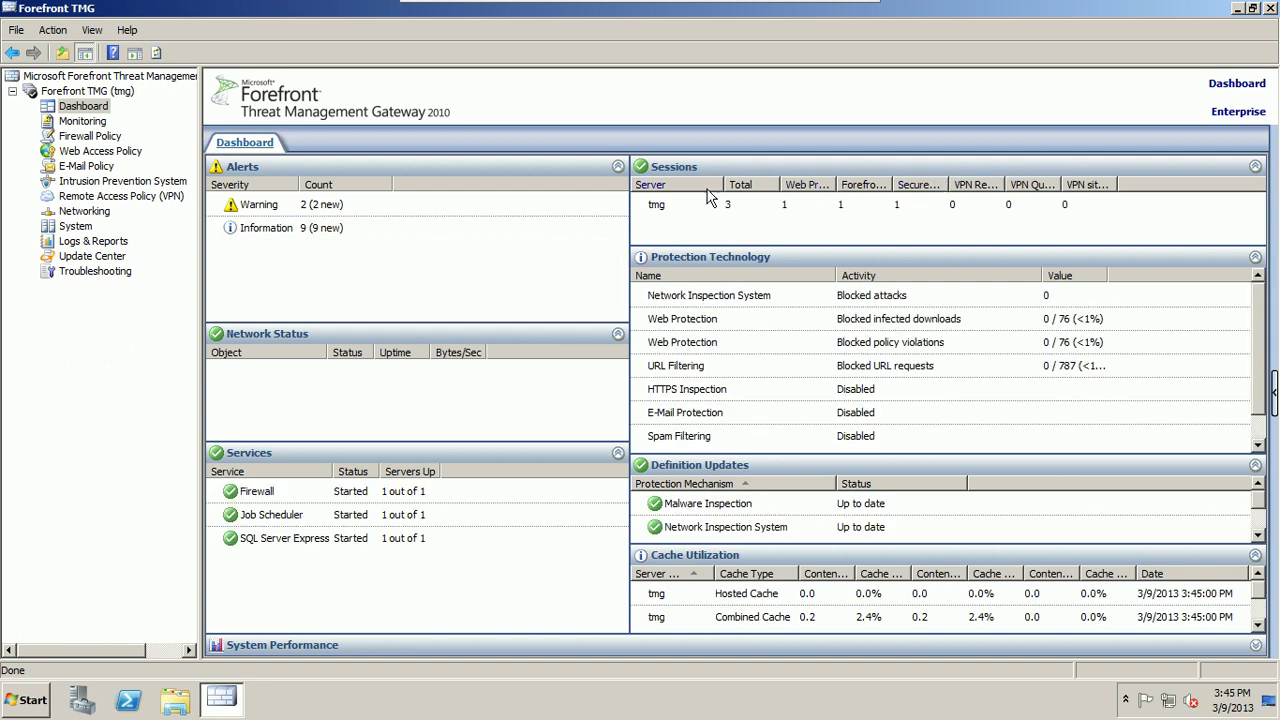
pyautogui.click(662, 208)
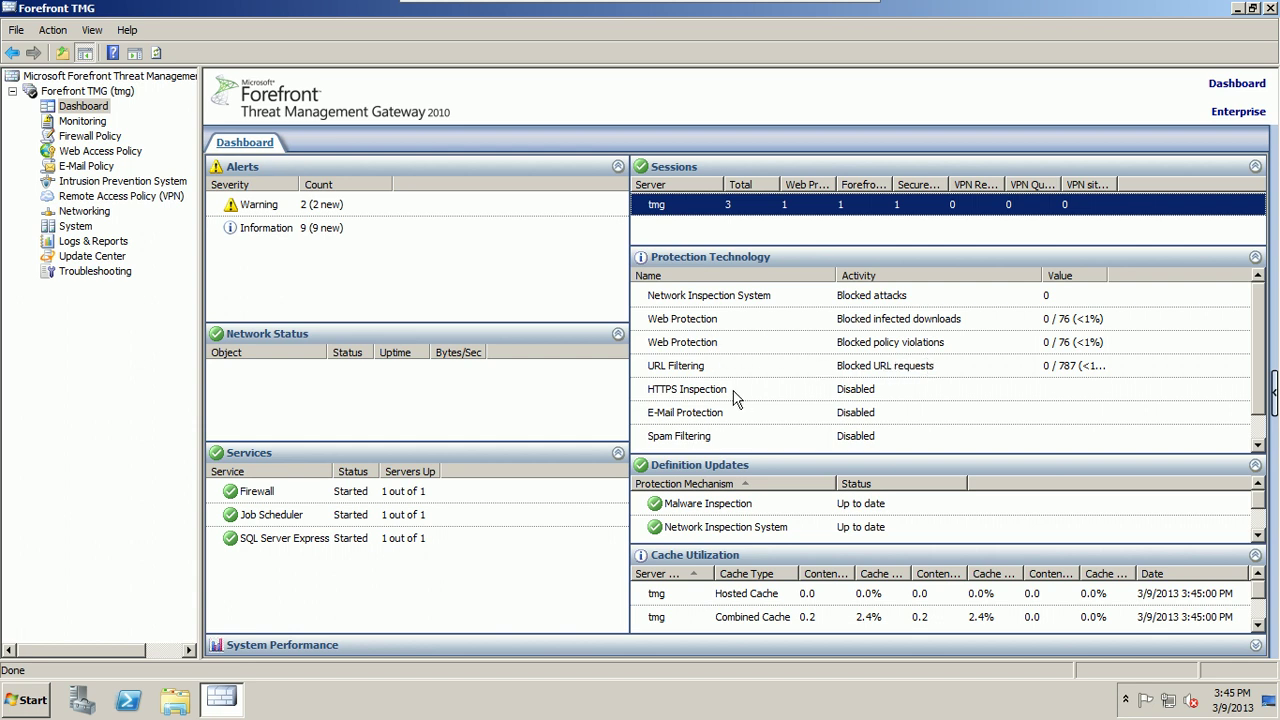
pyautogui.click(845, 372)
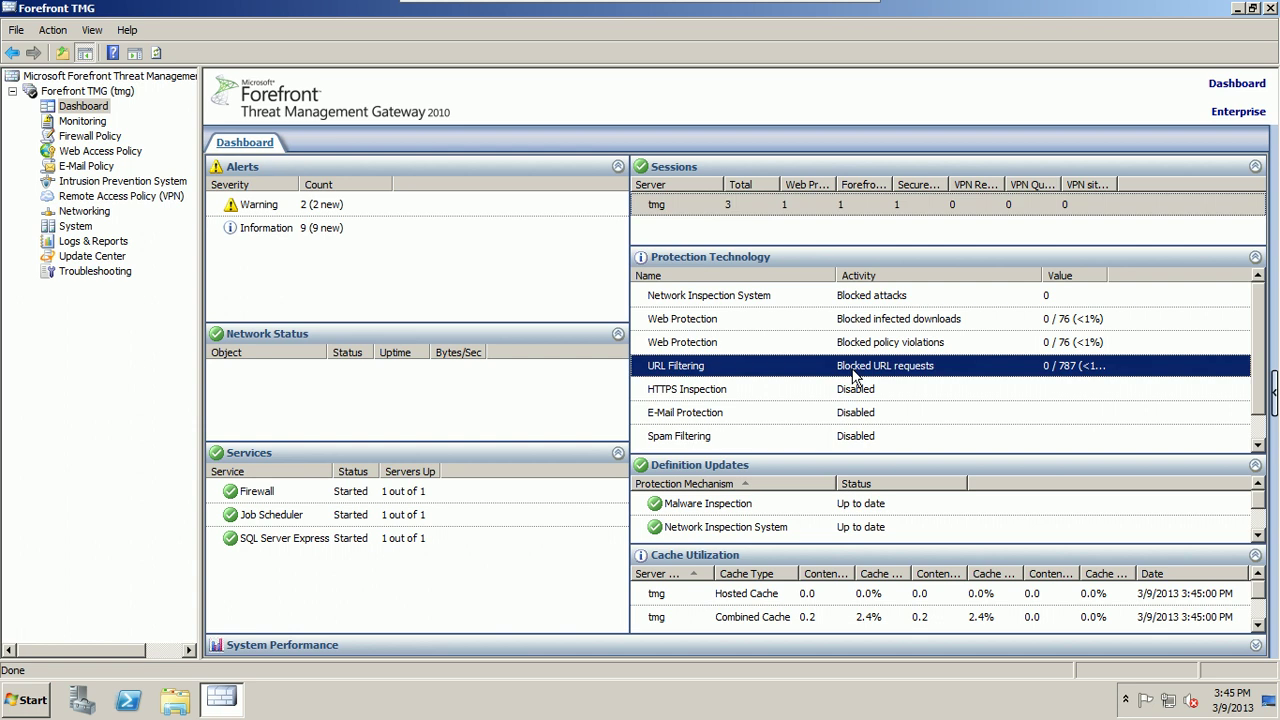
pyautogui.click(705, 395)
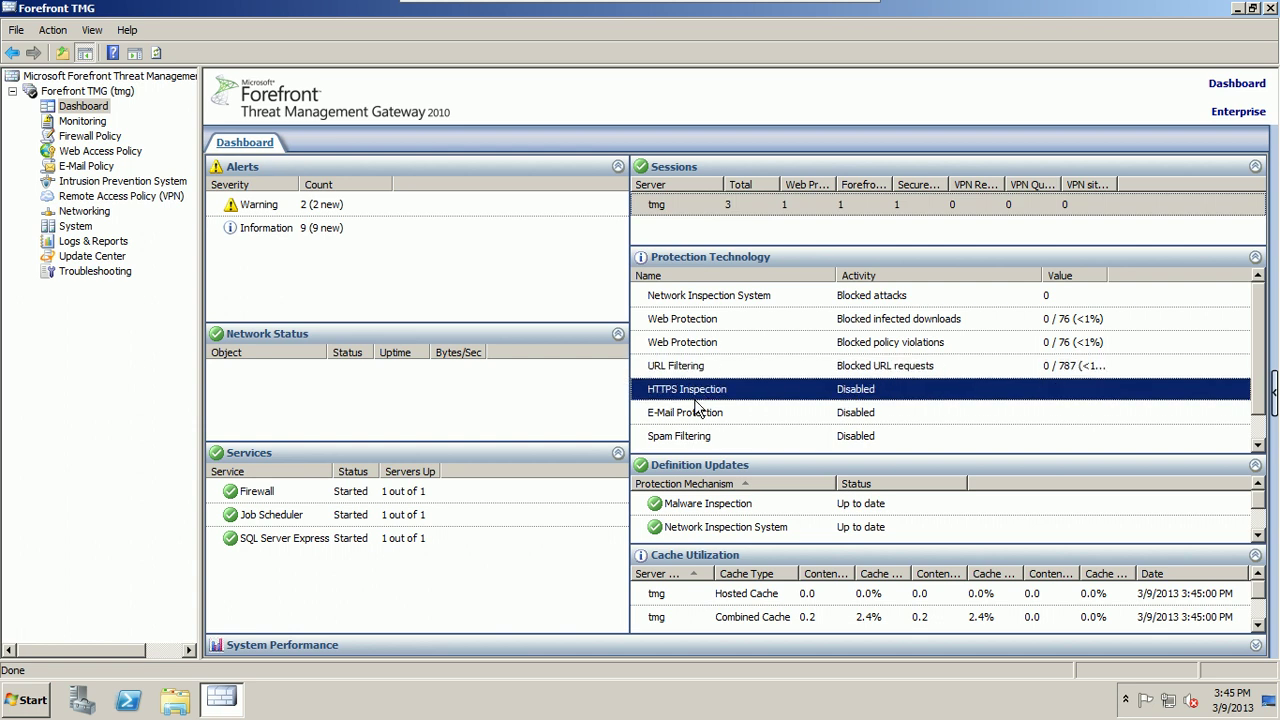
pyautogui.click(697, 410)
pyautogui.click(690, 444)
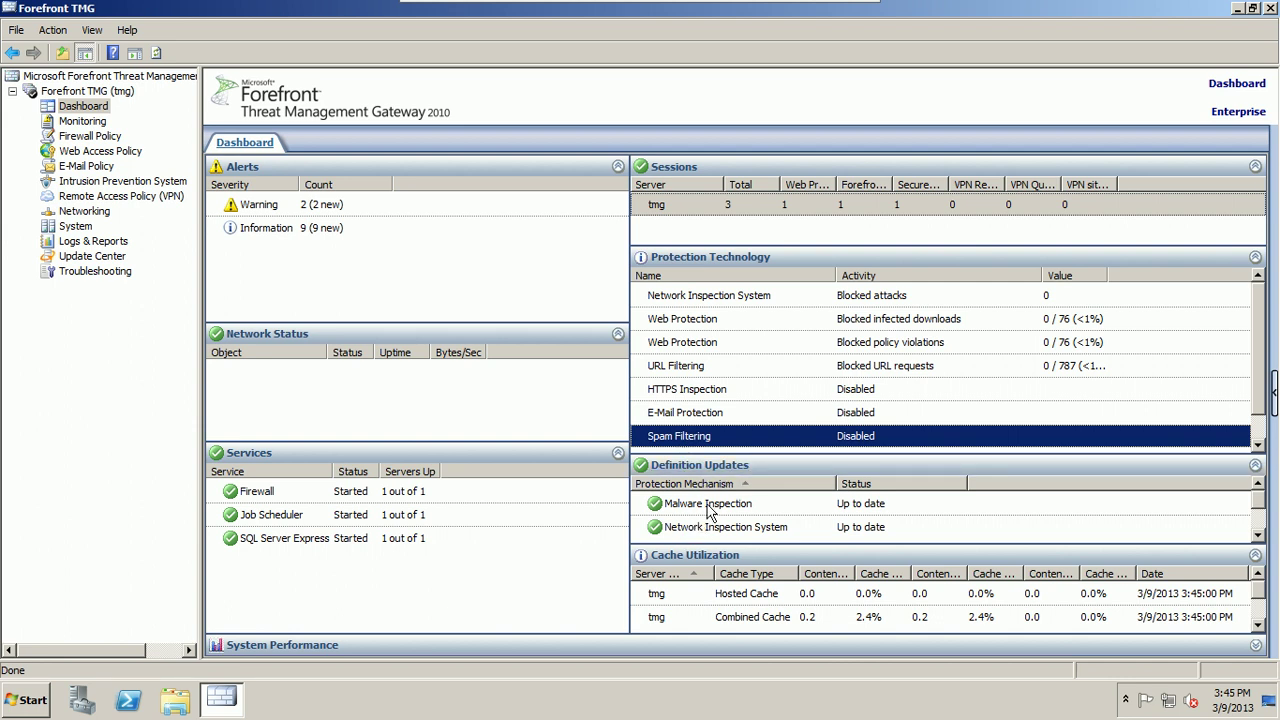
pyautogui.click(709, 508)
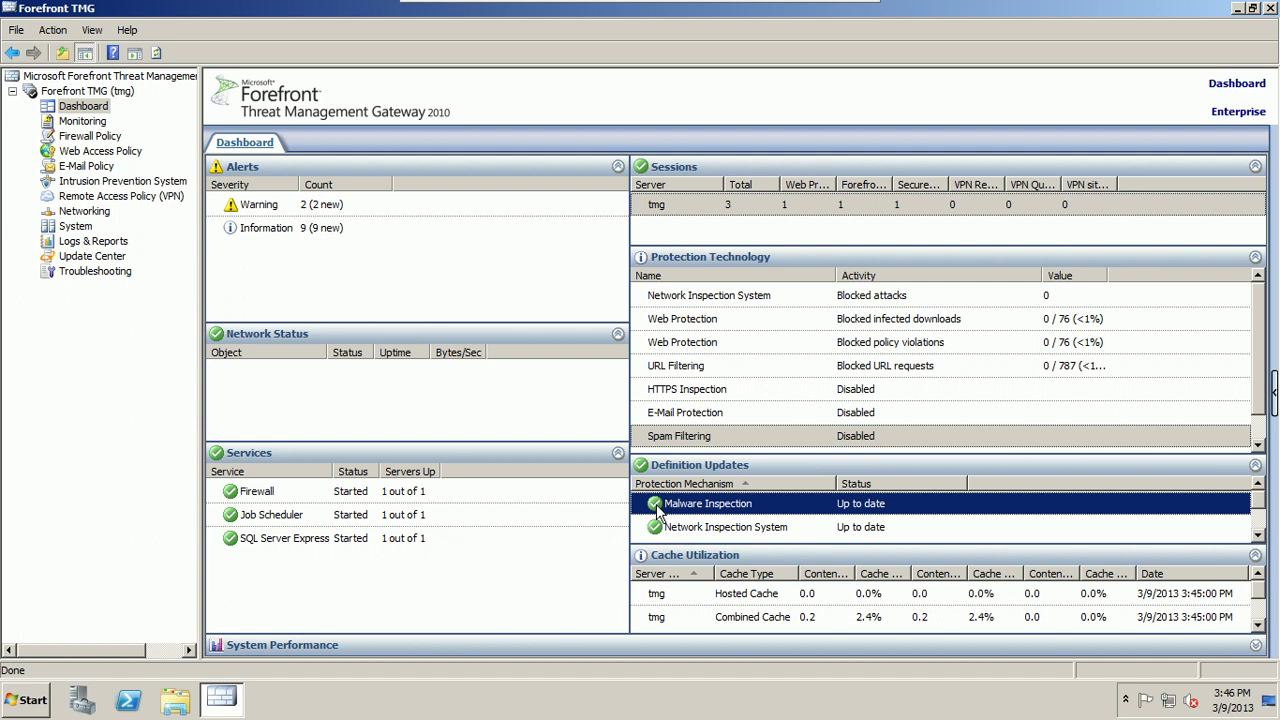
# Step: Reach Windows Update's Change settings page through Control Panel > System and Security
pyautogui.click(33, 700)
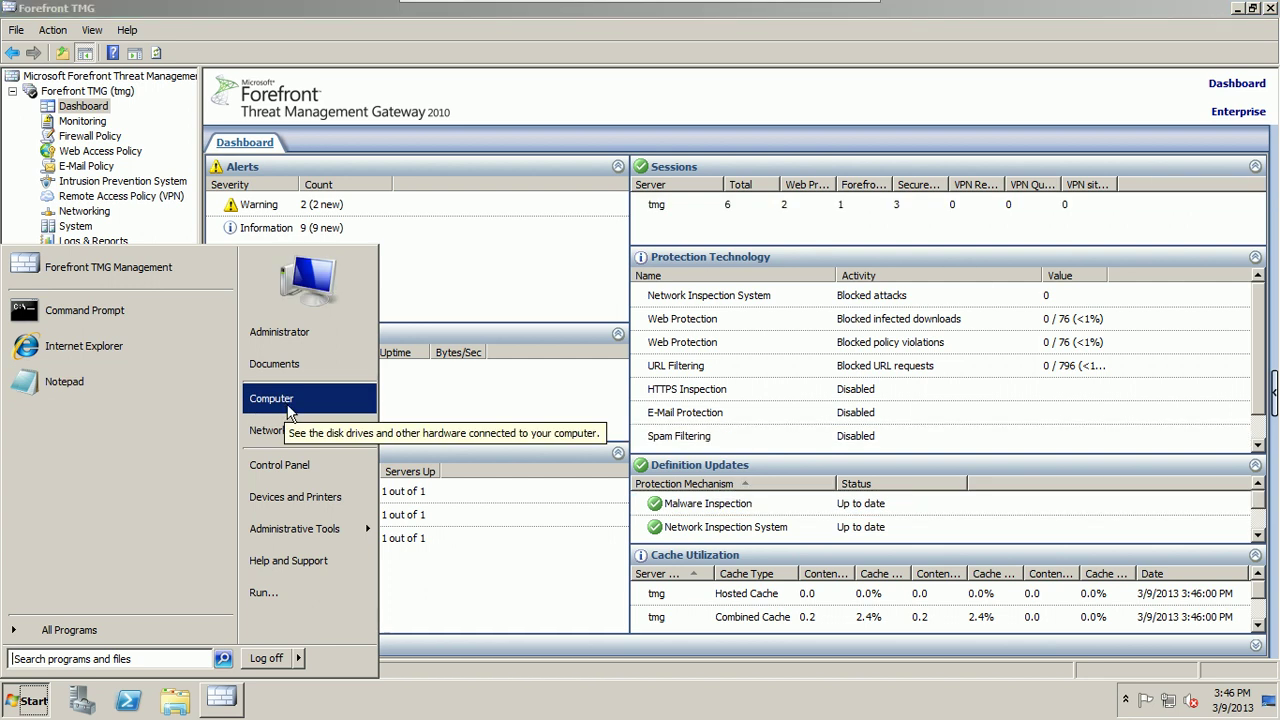
pyautogui.click(280, 465)
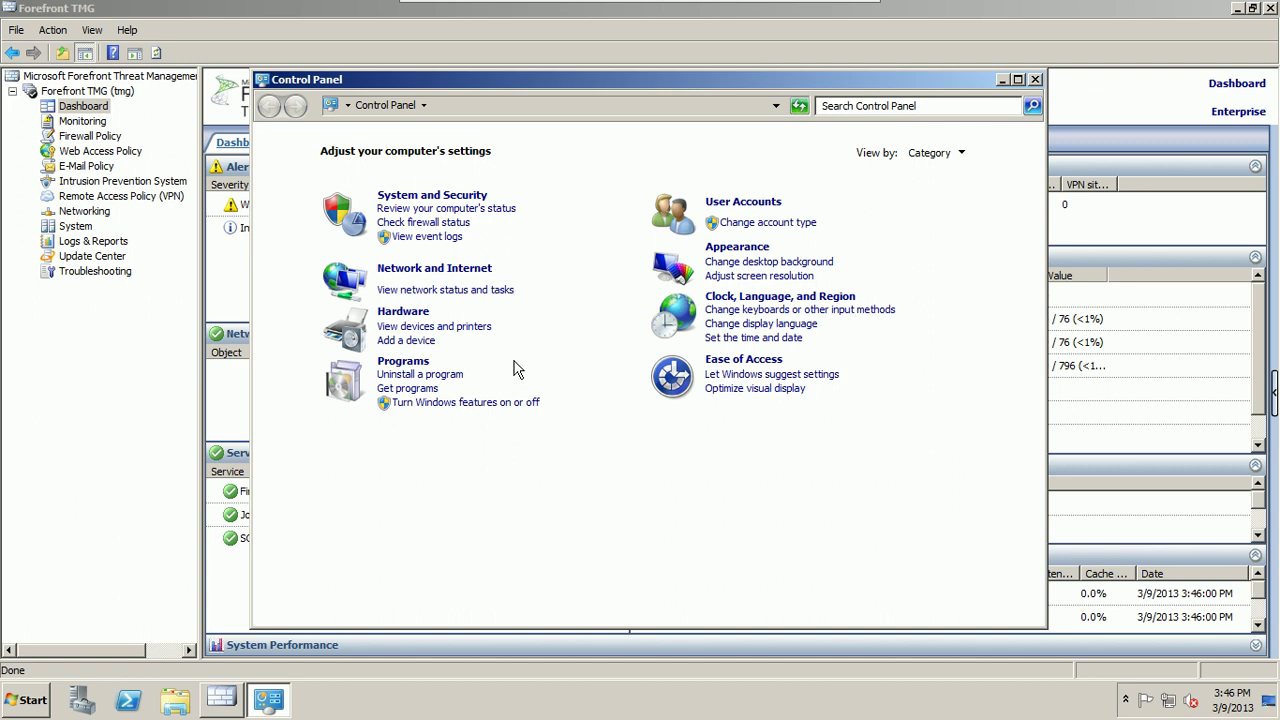
pyautogui.click(421, 198)
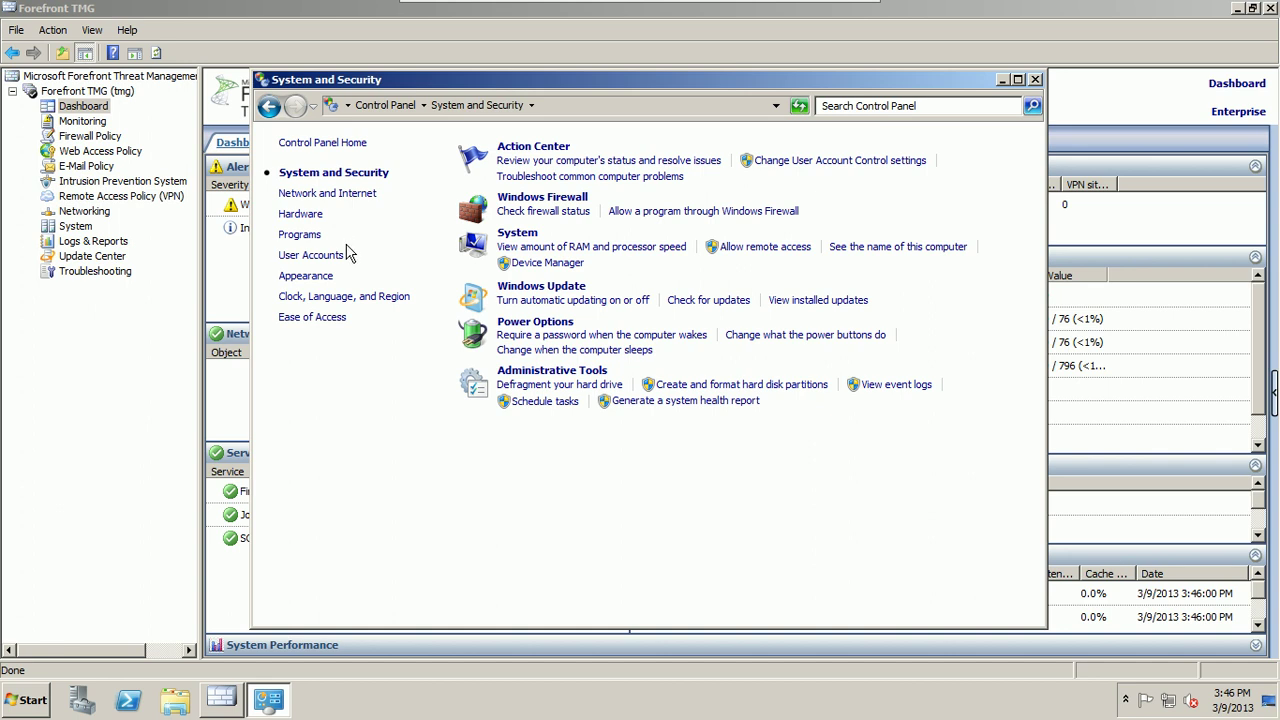
pyautogui.click(538, 288)
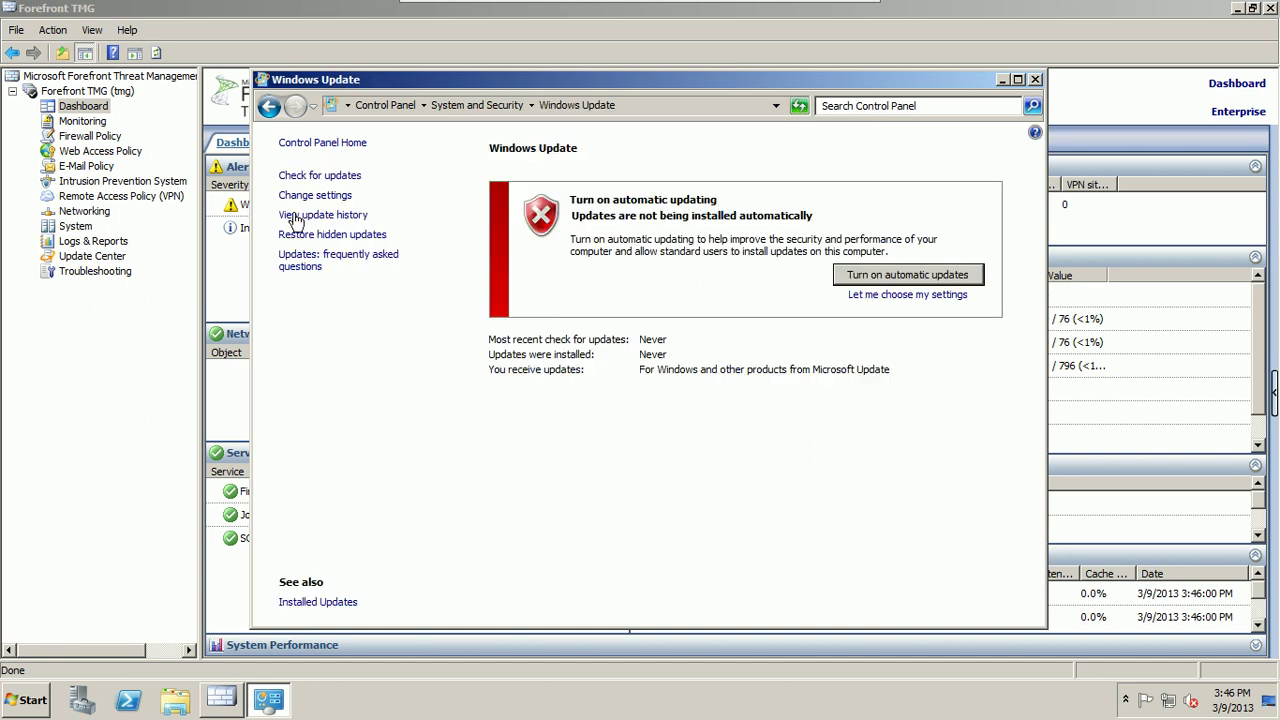
pyautogui.click(312, 198)
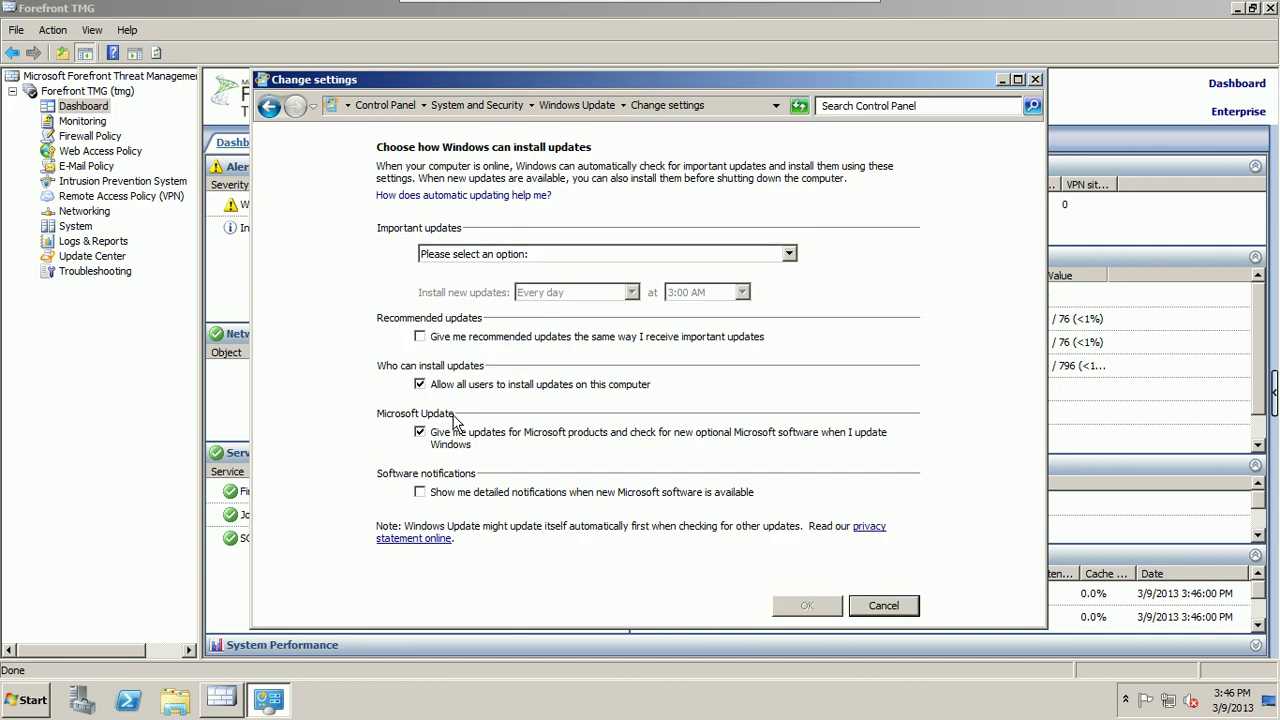
# Step: Browse the Important updates choices without picking one, cancel the changes and close Windows Update
pyautogui.click(540, 256)
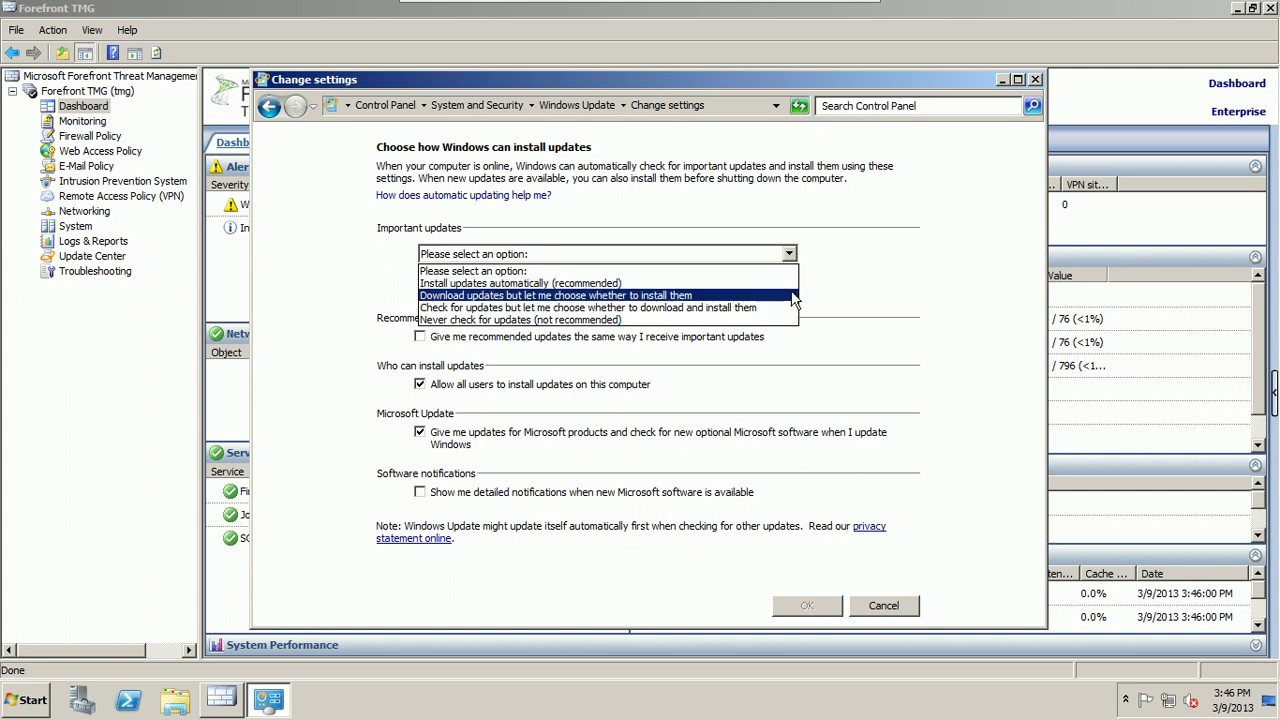
pyautogui.press('Up')
pyautogui.press('Up')
pyautogui.press('Down')
pyautogui.press('Down')
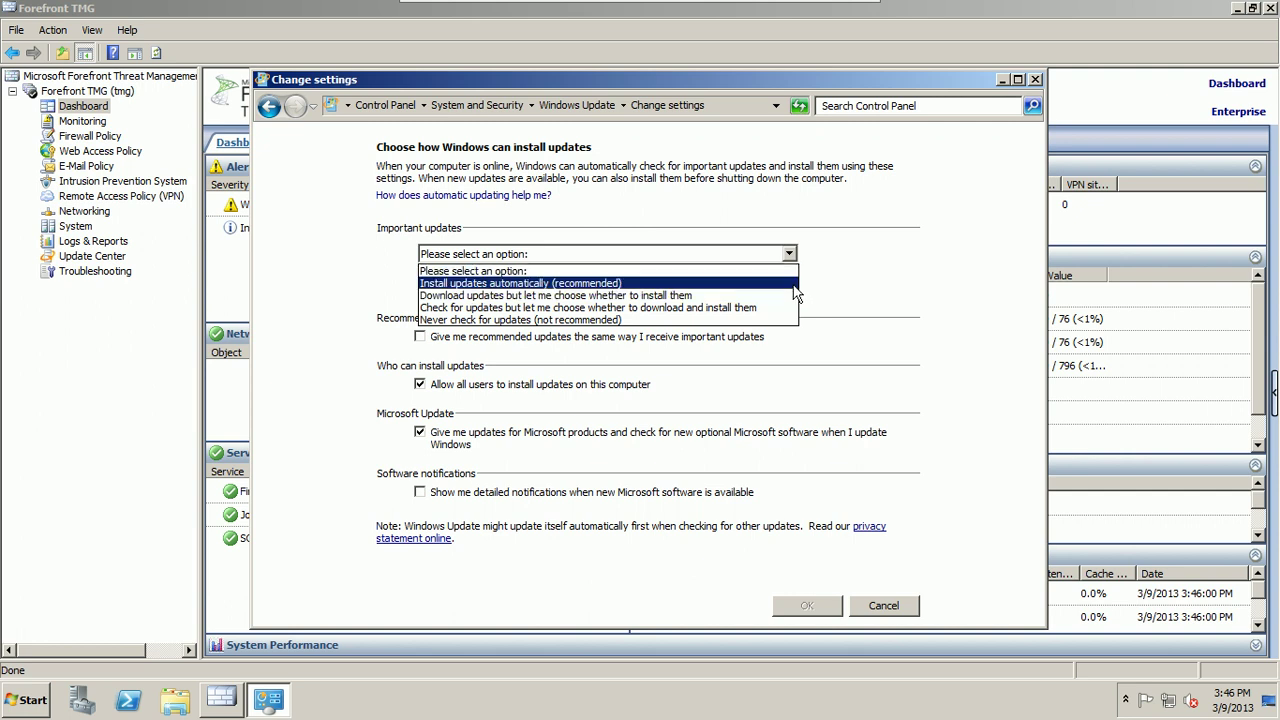
pyautogui.press('Up')
pyautogui.press('Escape')
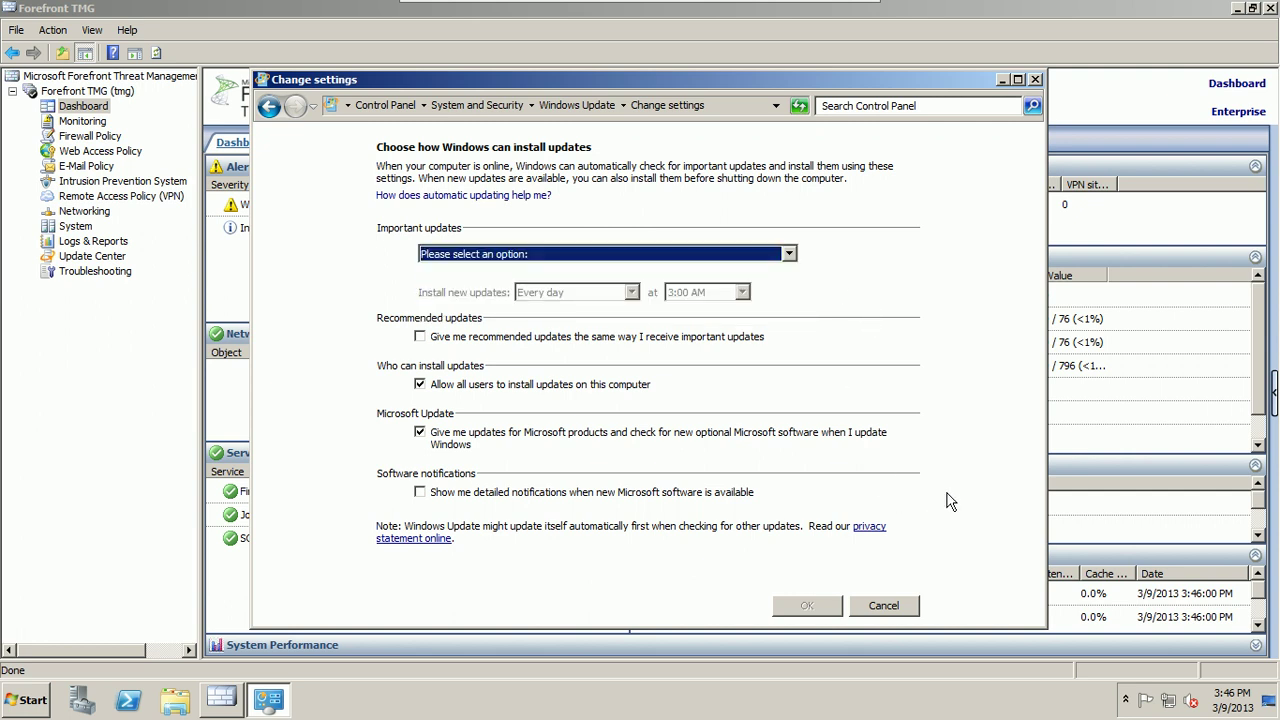
pyautogui.click(884, 606)
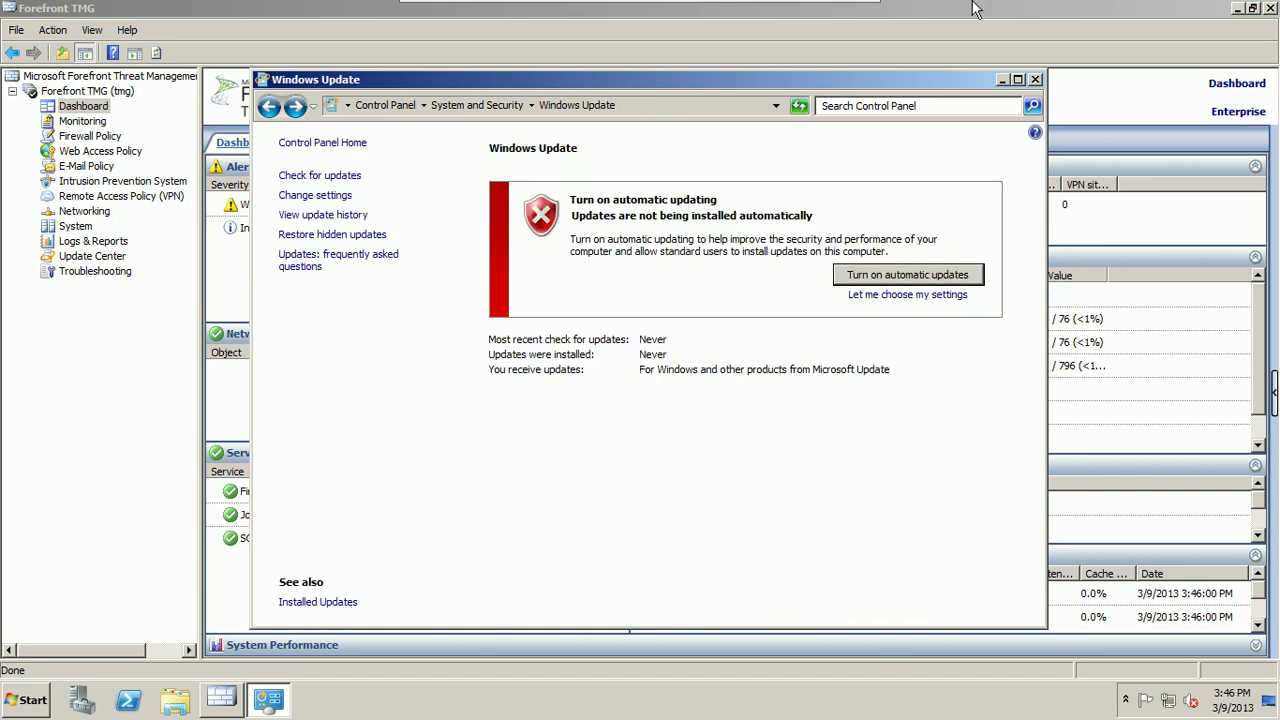
pyautogui.click(1035, 80)
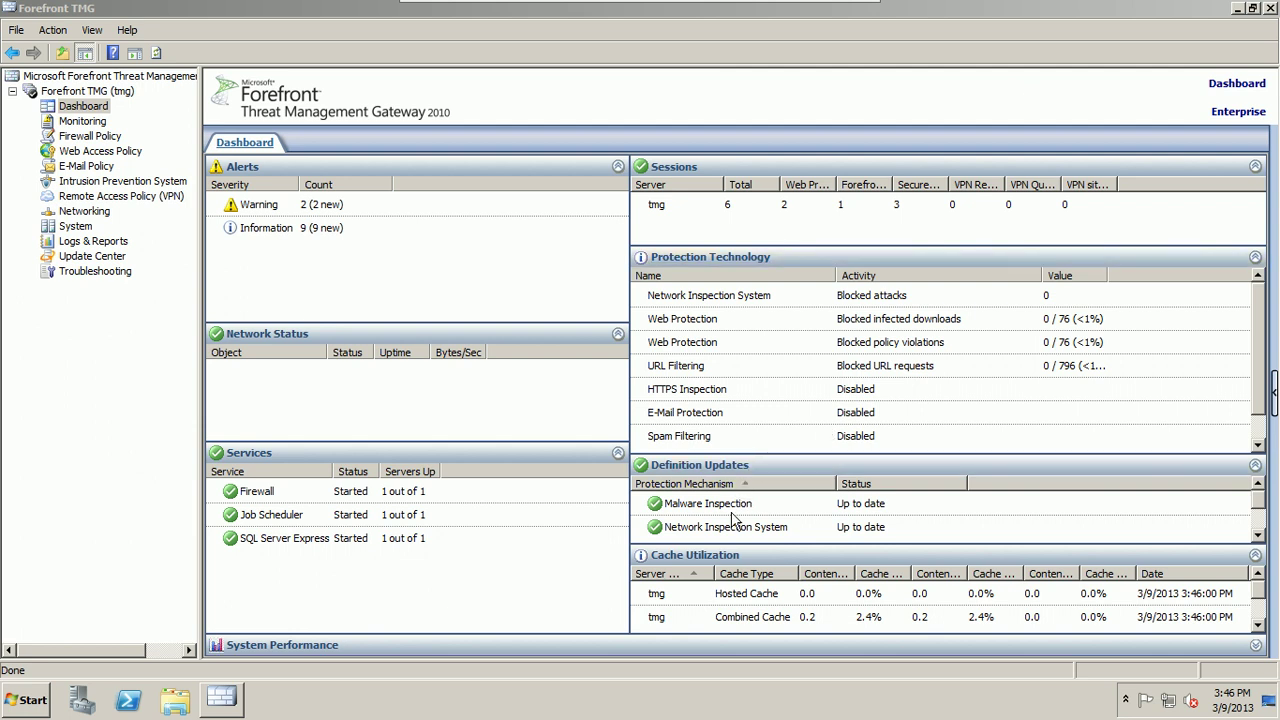
# Step: View the Malware Inspection definition details in Update Center, then launch Event Viewer from Administrative Tools
pyautogui.click(683, 467)
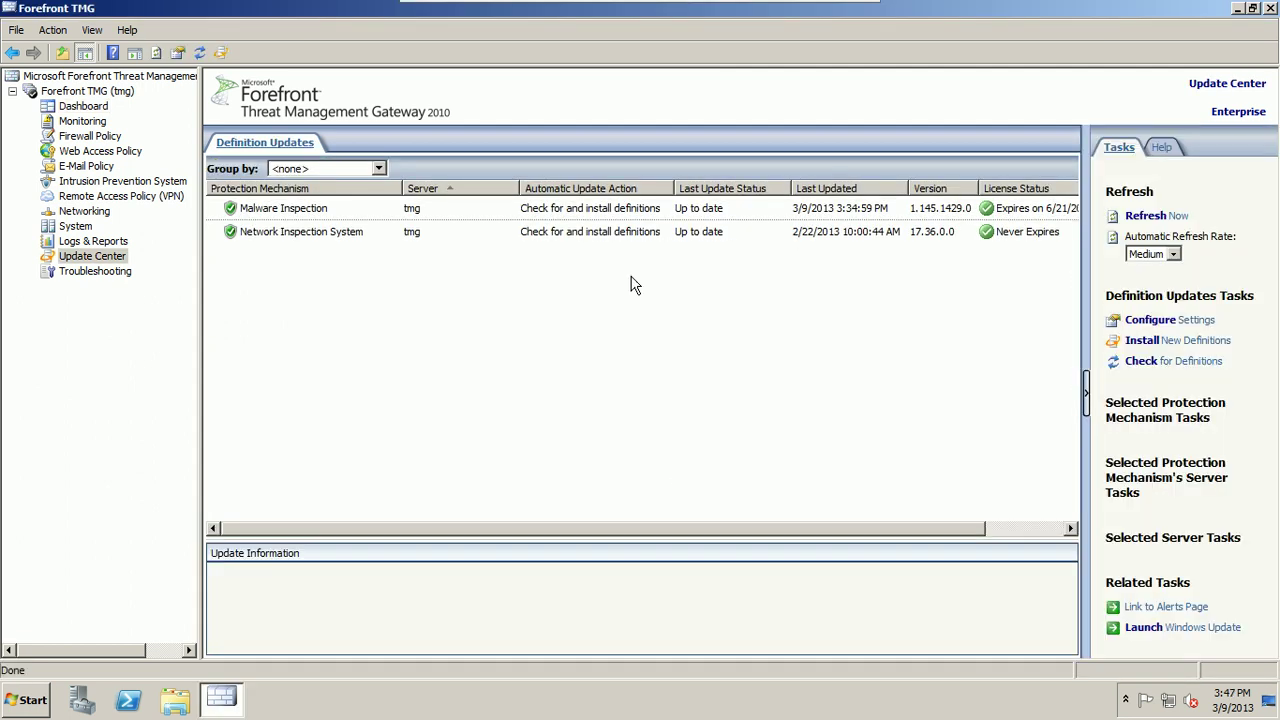
pyautogui.click(305, 219)
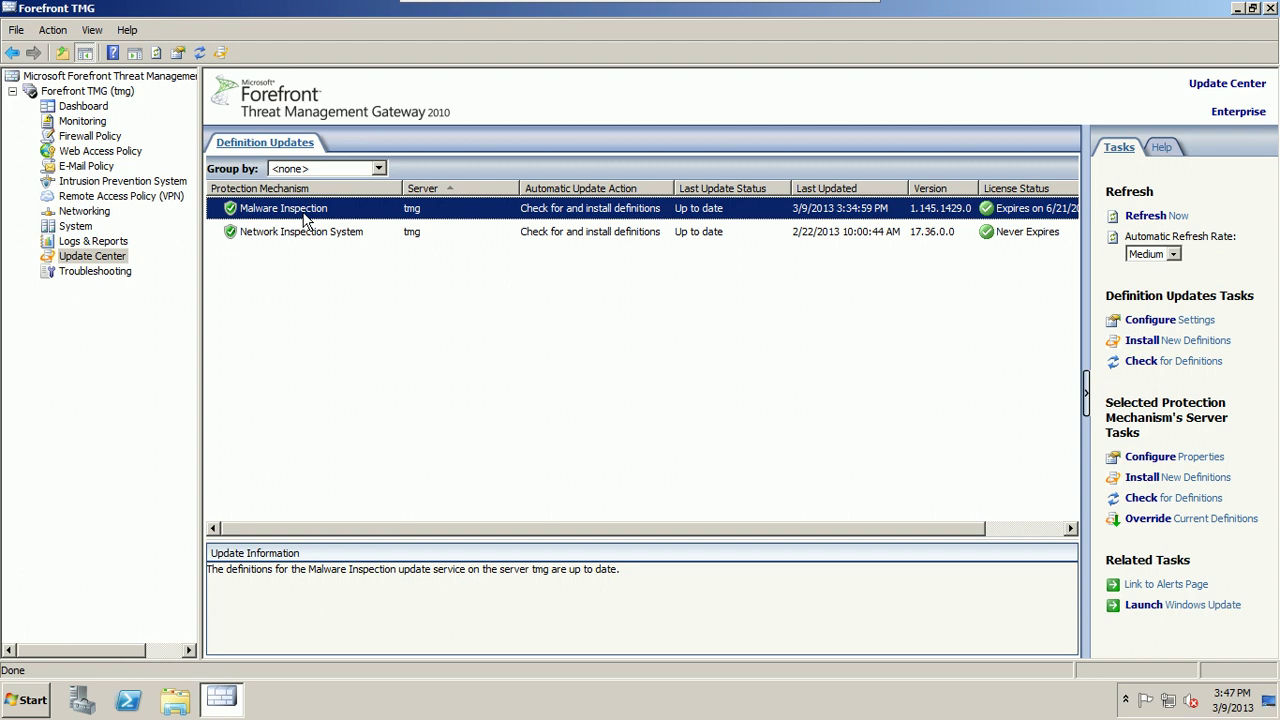
pyautogui.click(30, 698)
pyautogui.moveTo(265, 526)
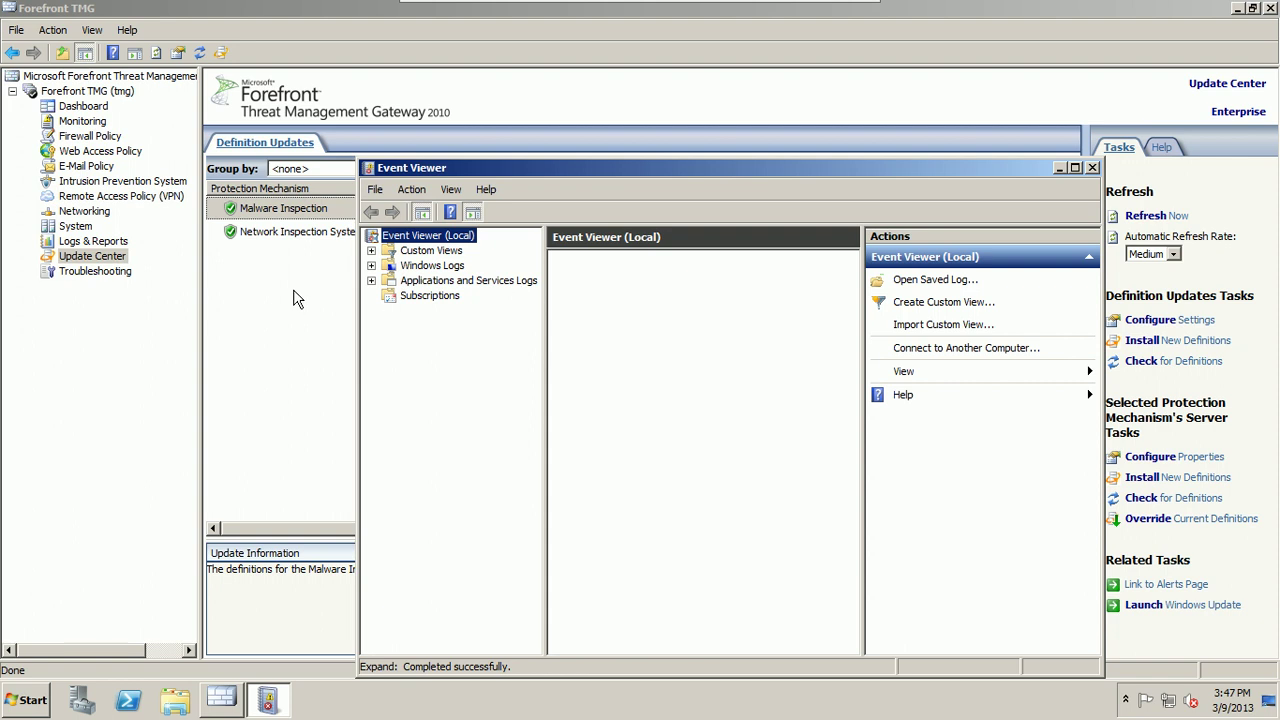
# Step: Look at the System log's 2,010 events under Windows Logs, then close Event Viewer
pyautogui.click(371, 265)
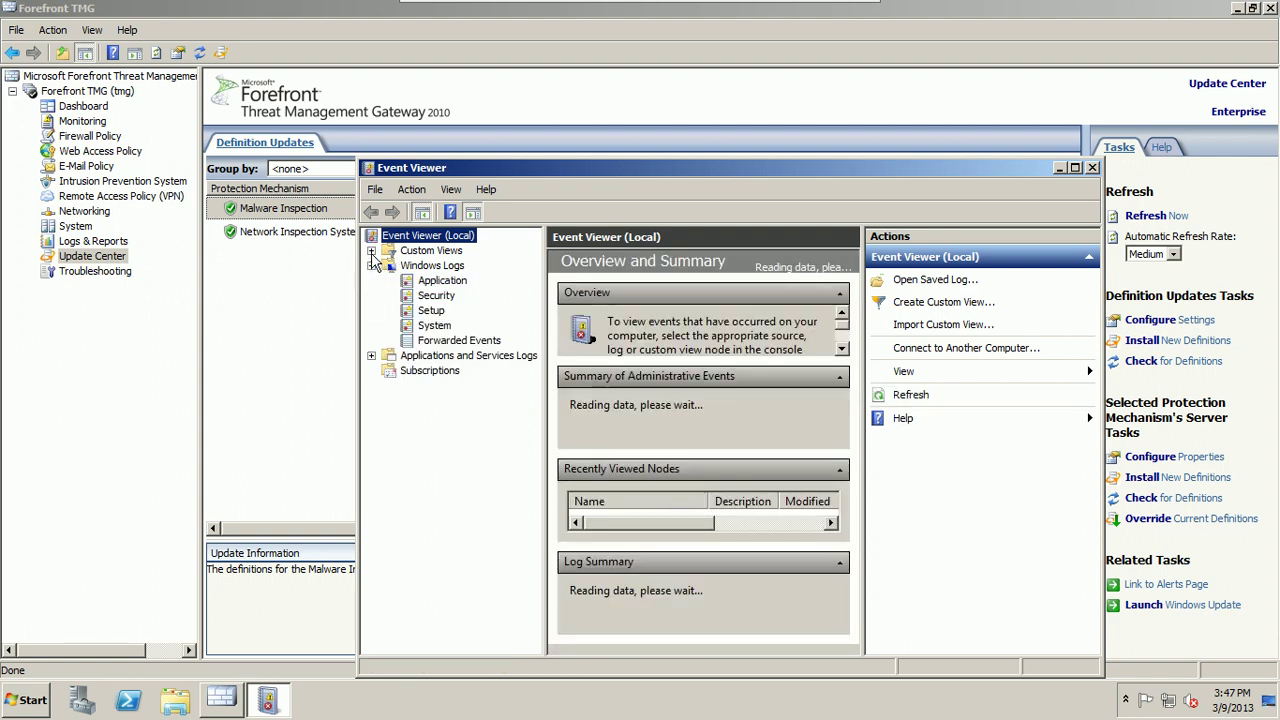
pyautogui.click(432, 327)
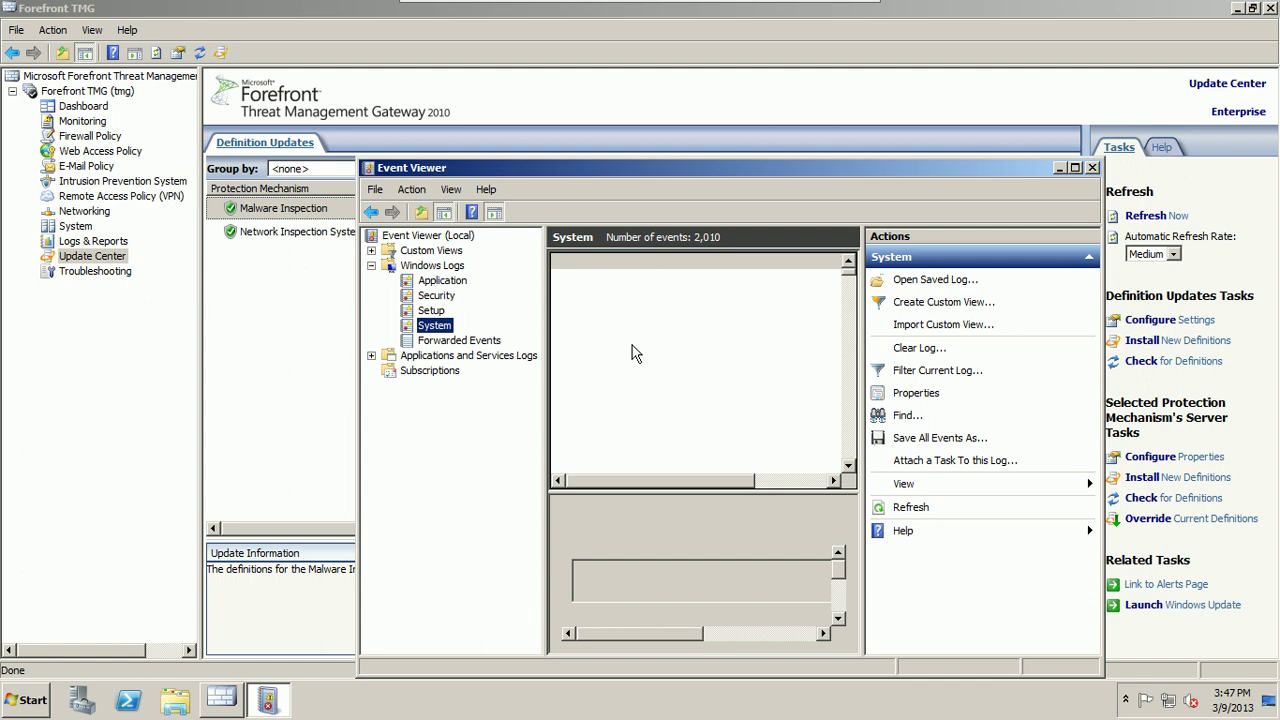
pyautogui.click(1092, 167)
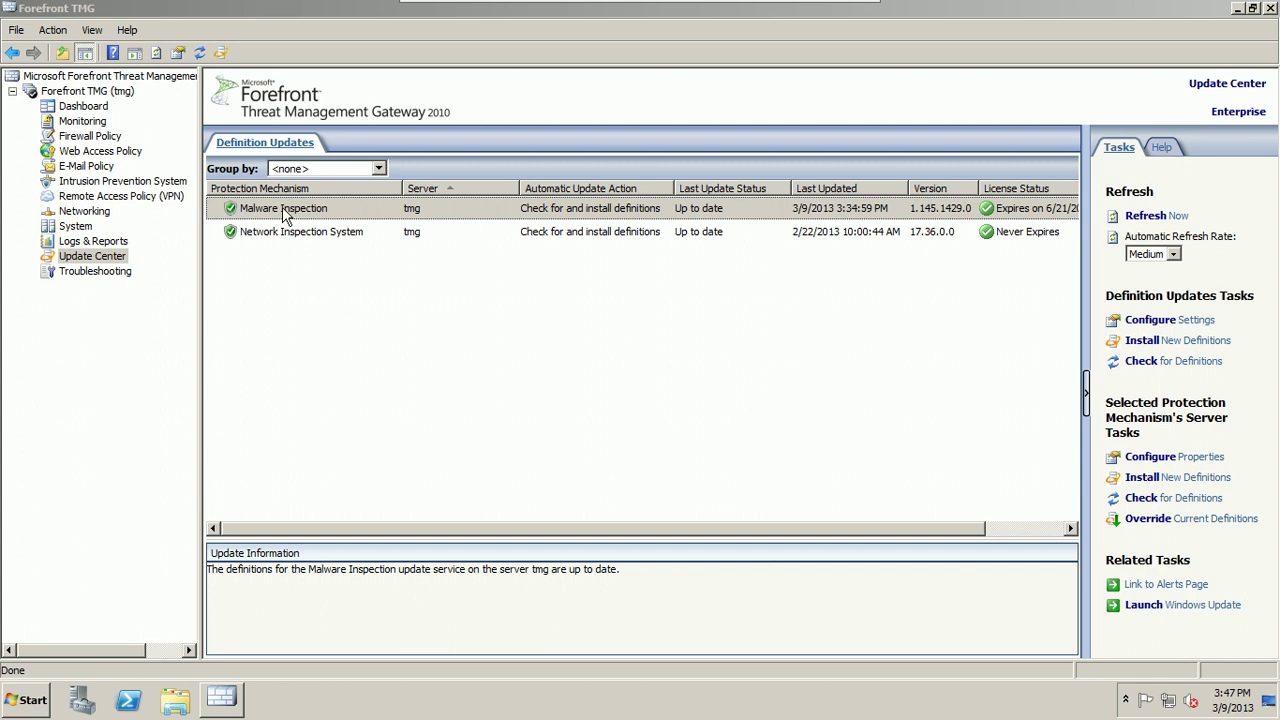
pyautogui.click(1148, 320)
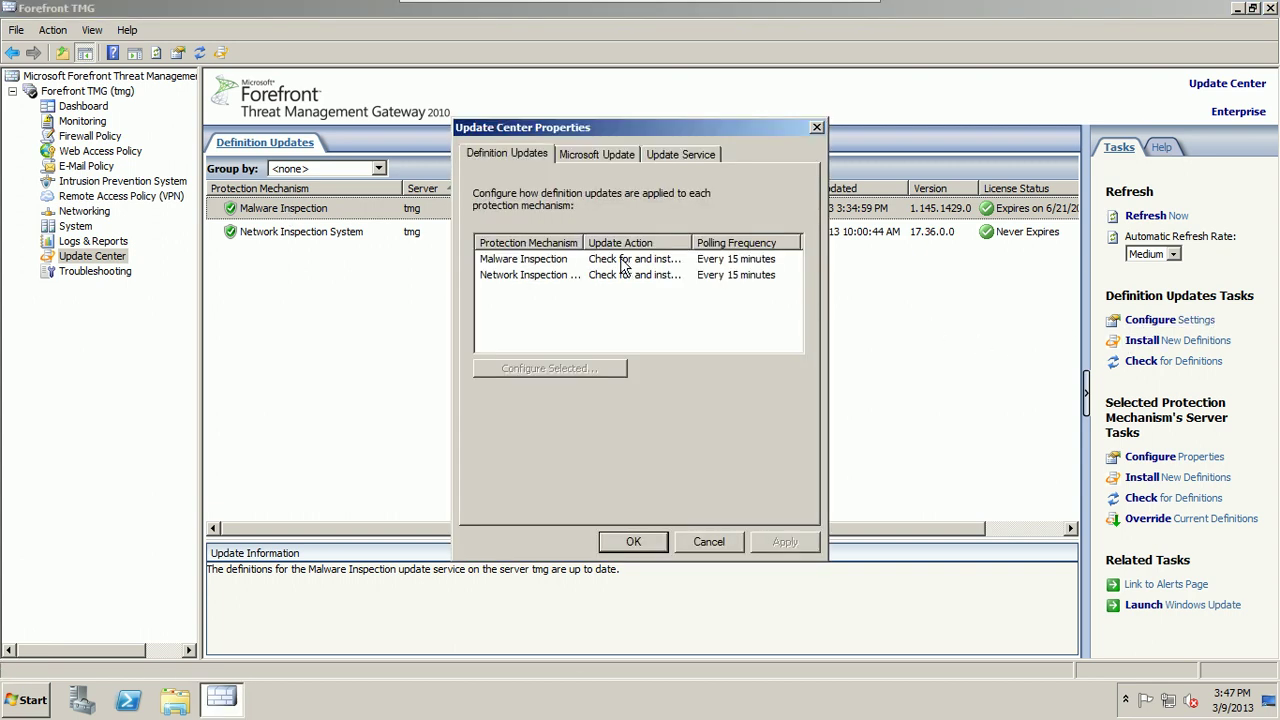
pyautogui.click(615, 156)
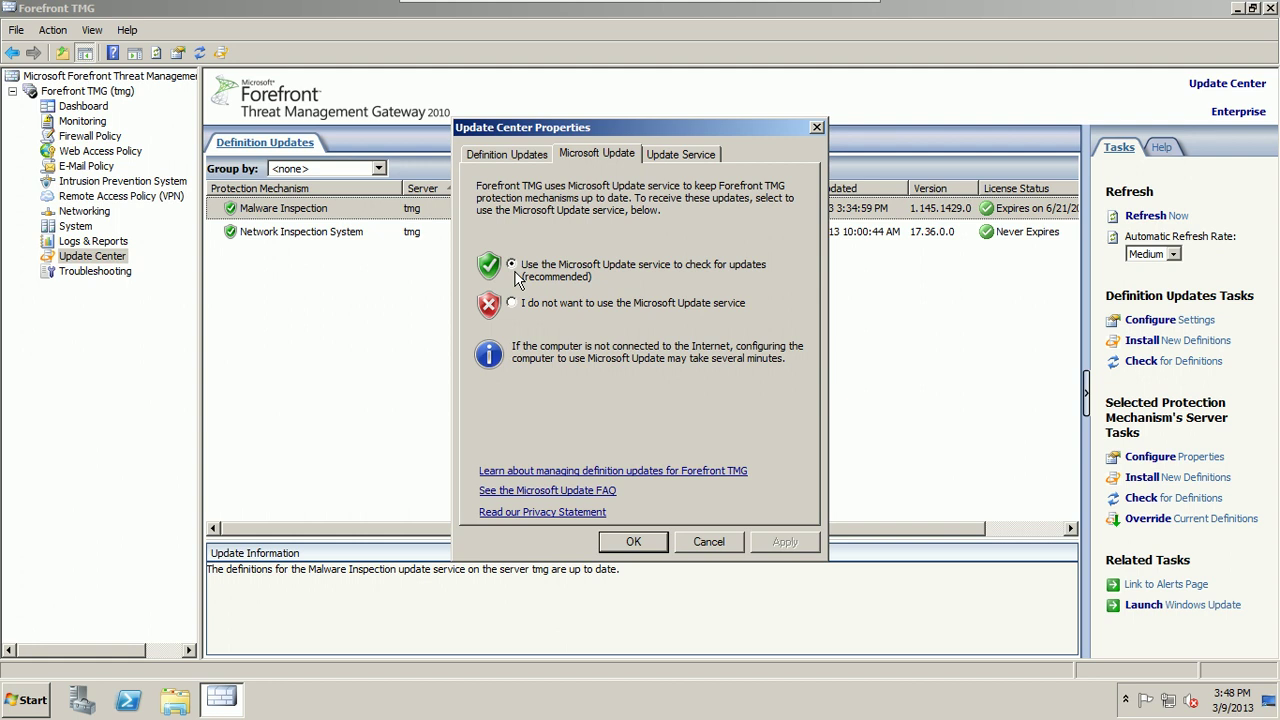
pyautogui.click(512, 304)
pyautogui.click(665, 156)
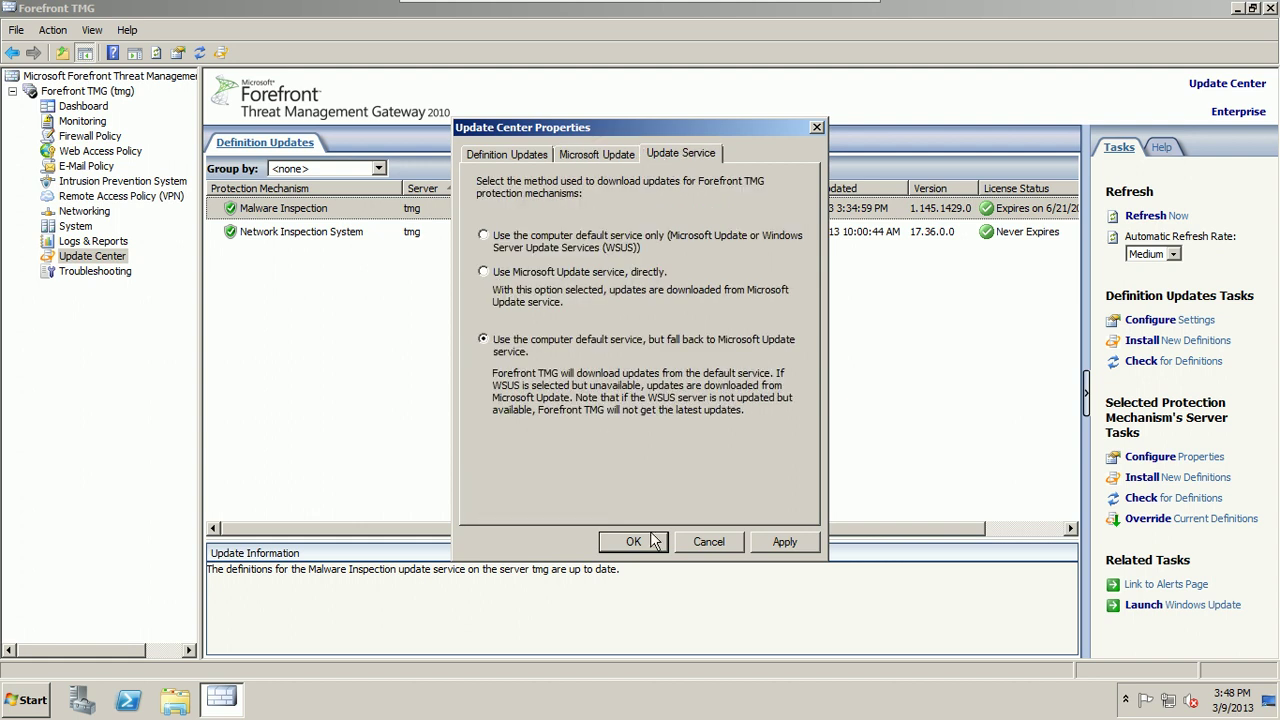
pyautogui.click(697, 543)
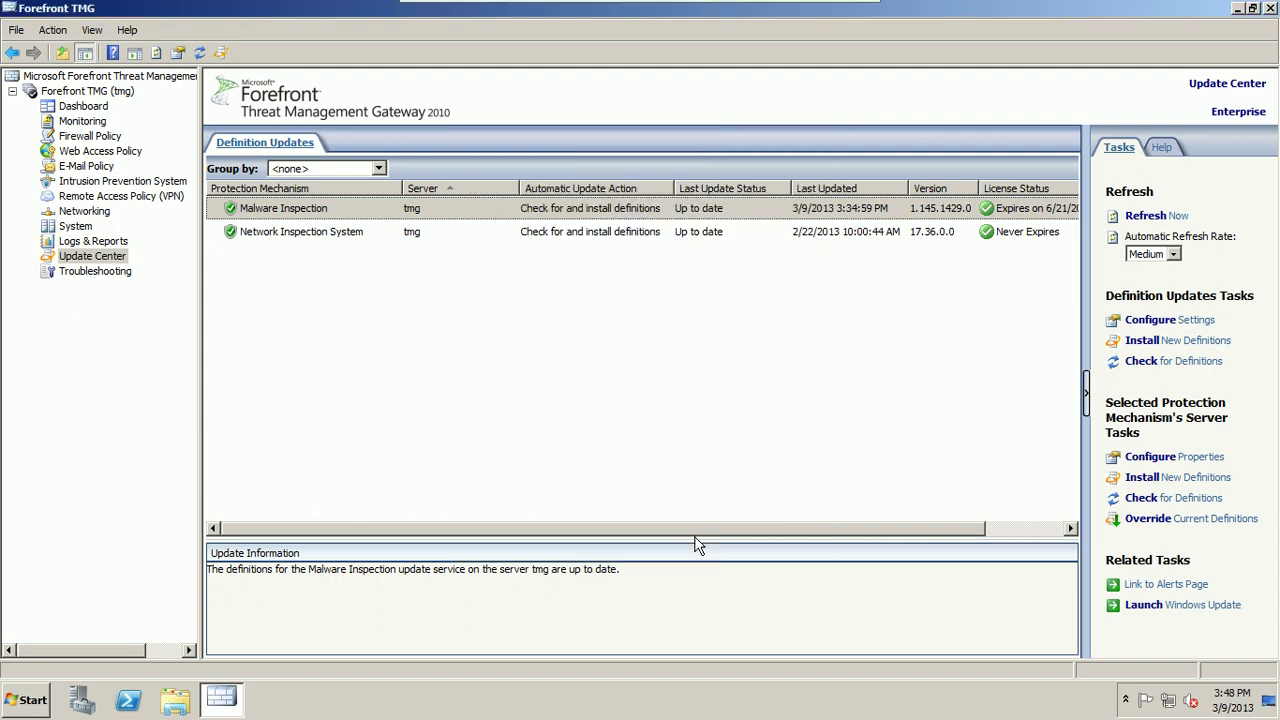
# Step: Check for and install new Malware Inspection definitions, then review the Dashboard's Warning alerts summary
pyautogui.rightClick(297, 212)
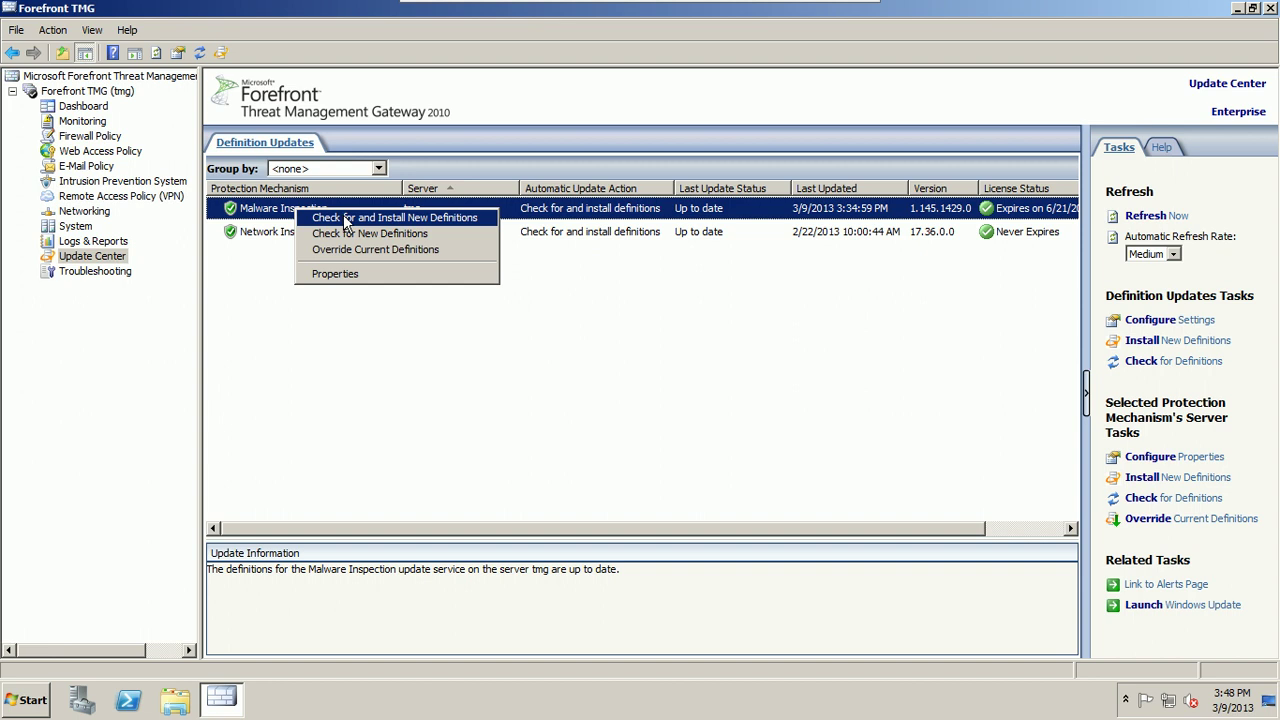
pyautogui.click(346, 218)
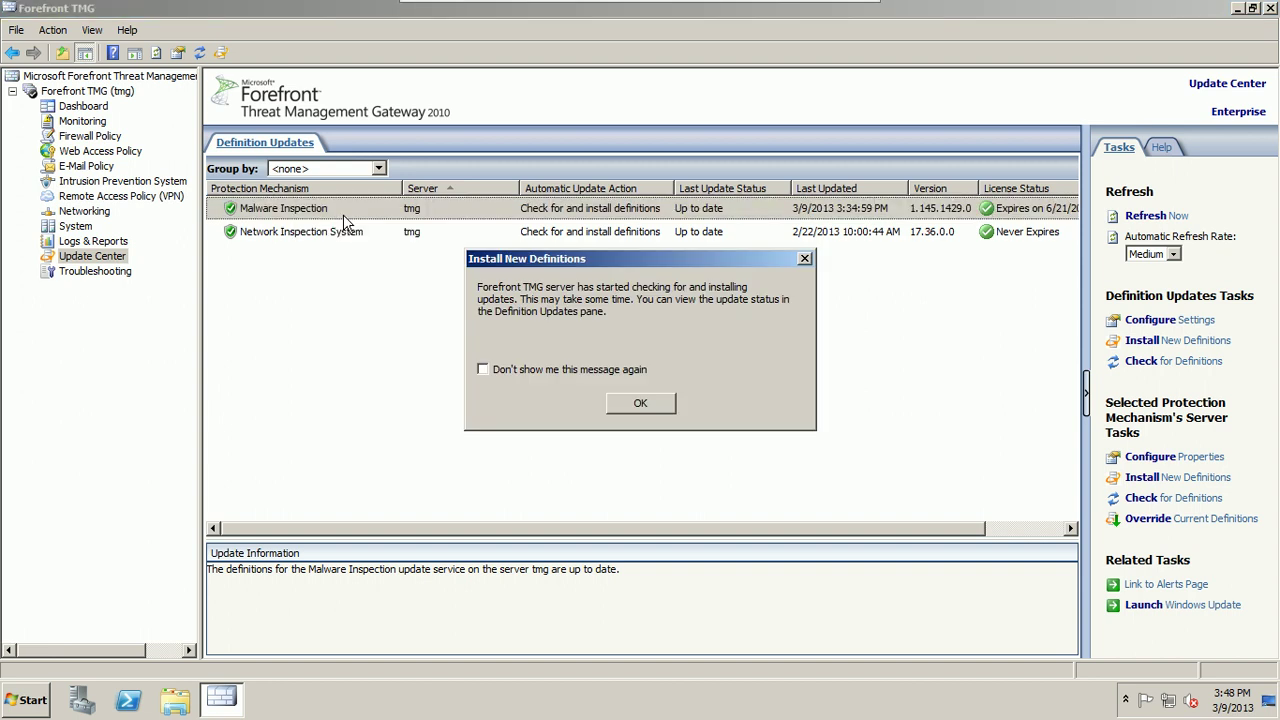
pyautogui.click(624, 403)
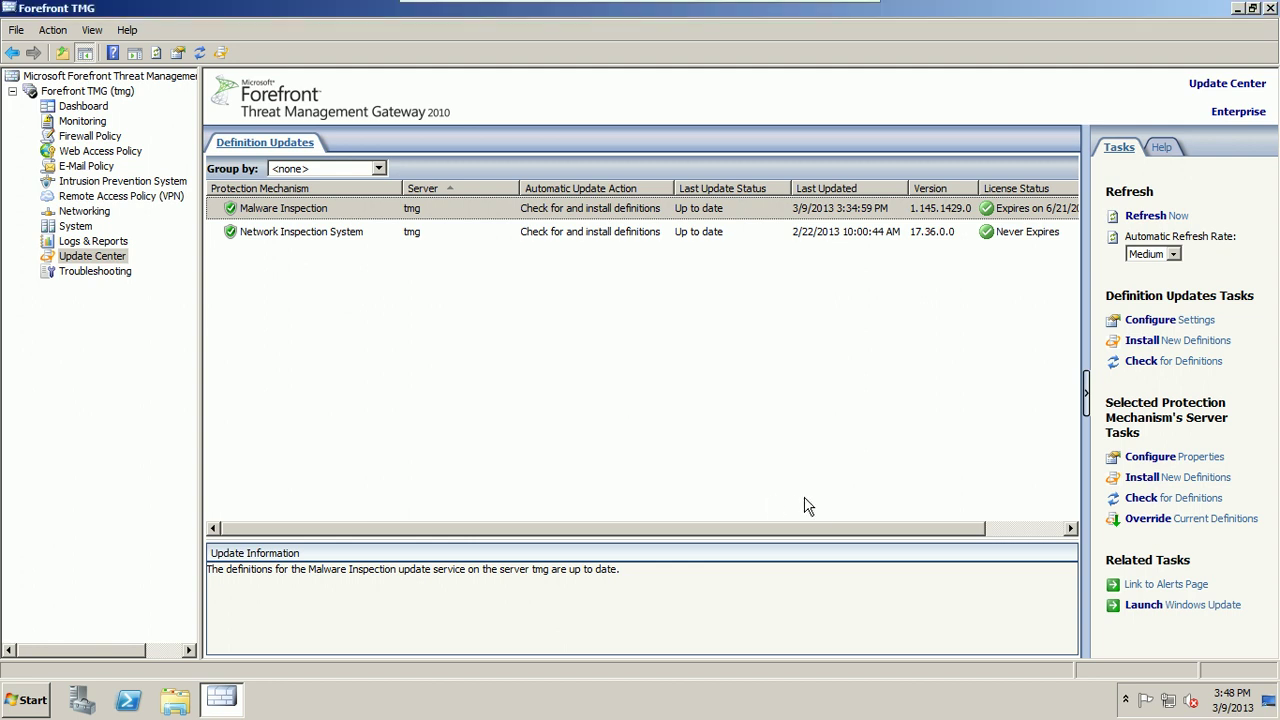
pyautogui.click(811, 528)
pyautogui.moveTo(811, 528); pyautogui.dragTo(891, 529)
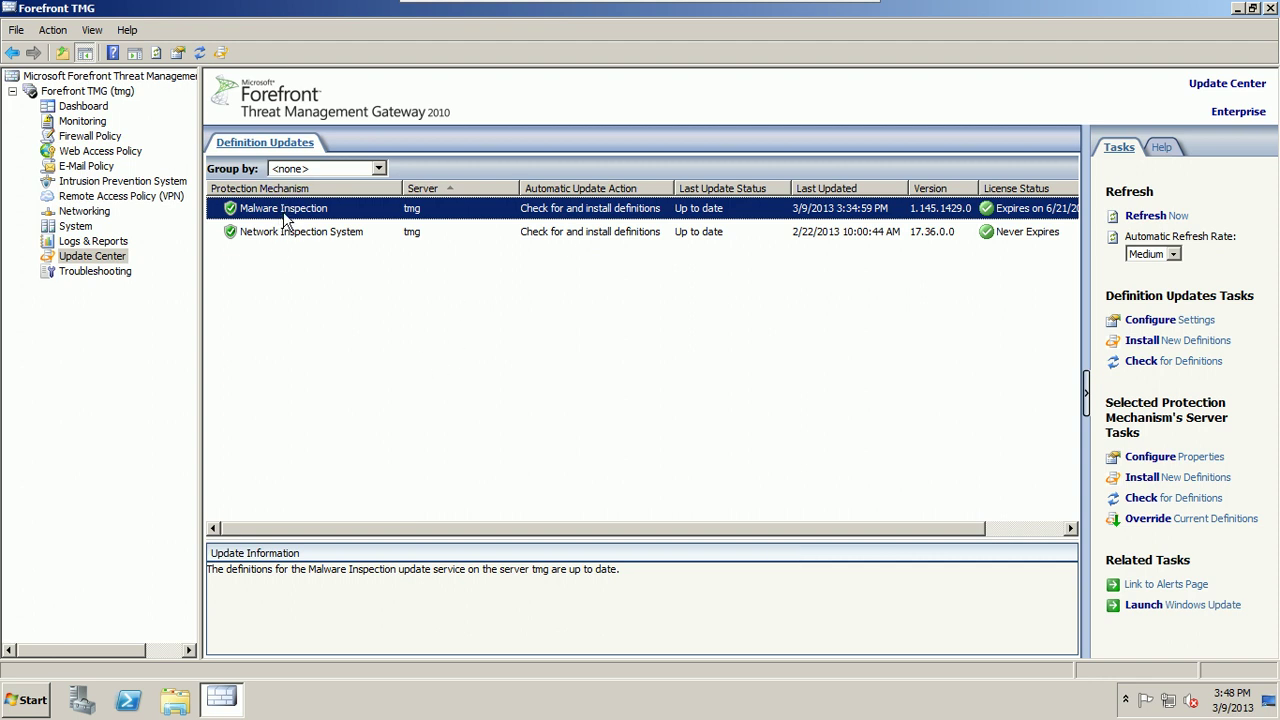
pyautogui.click(102, 109)
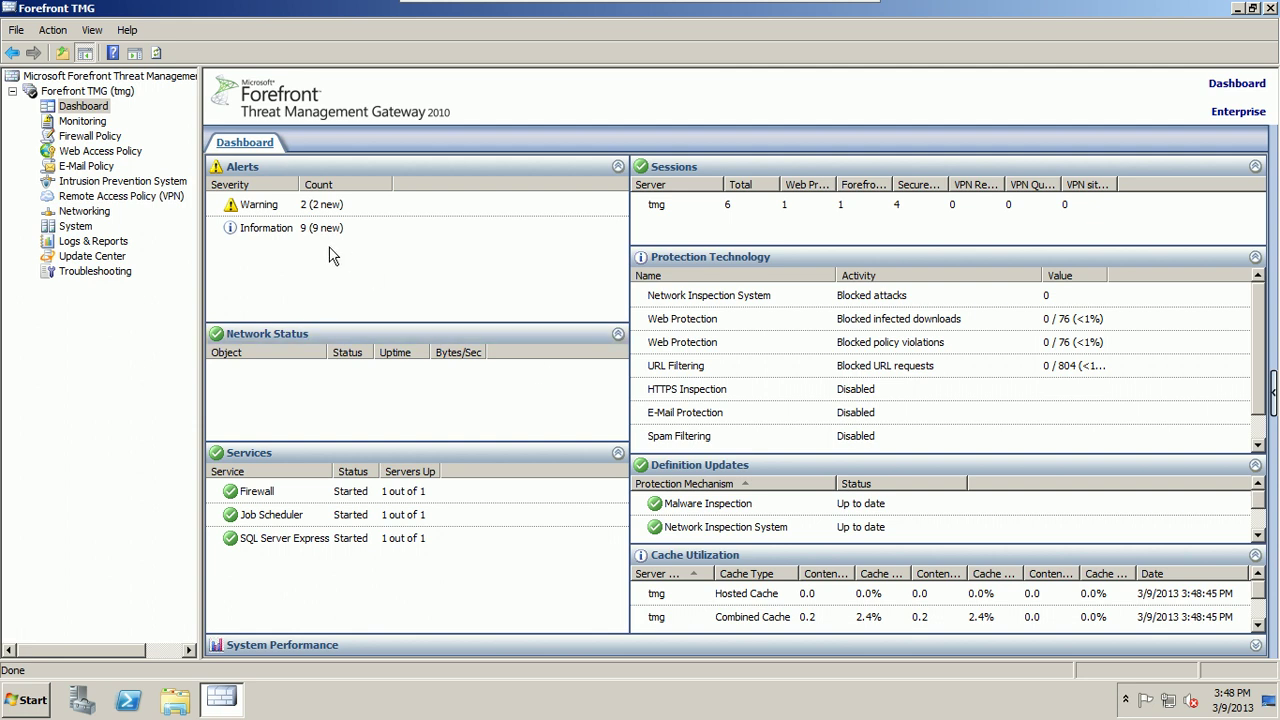
pyautogui.click(265, 208)
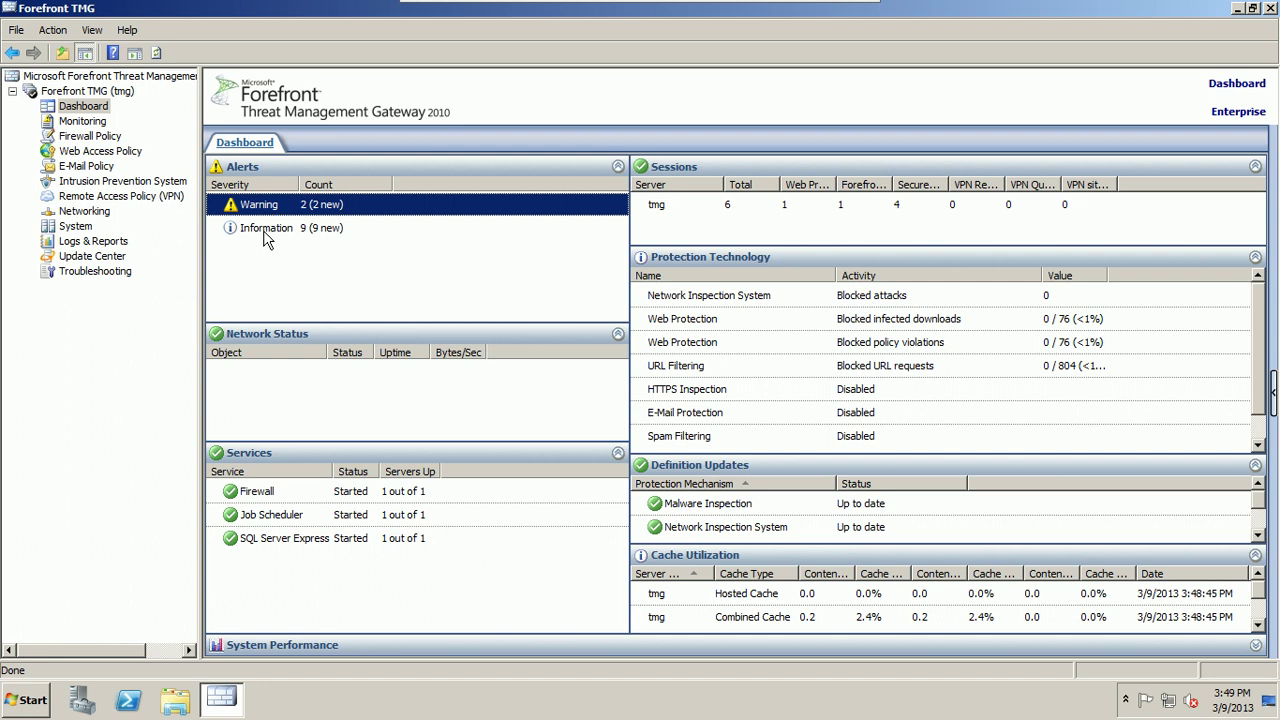
pyautogui.click(266, 236)
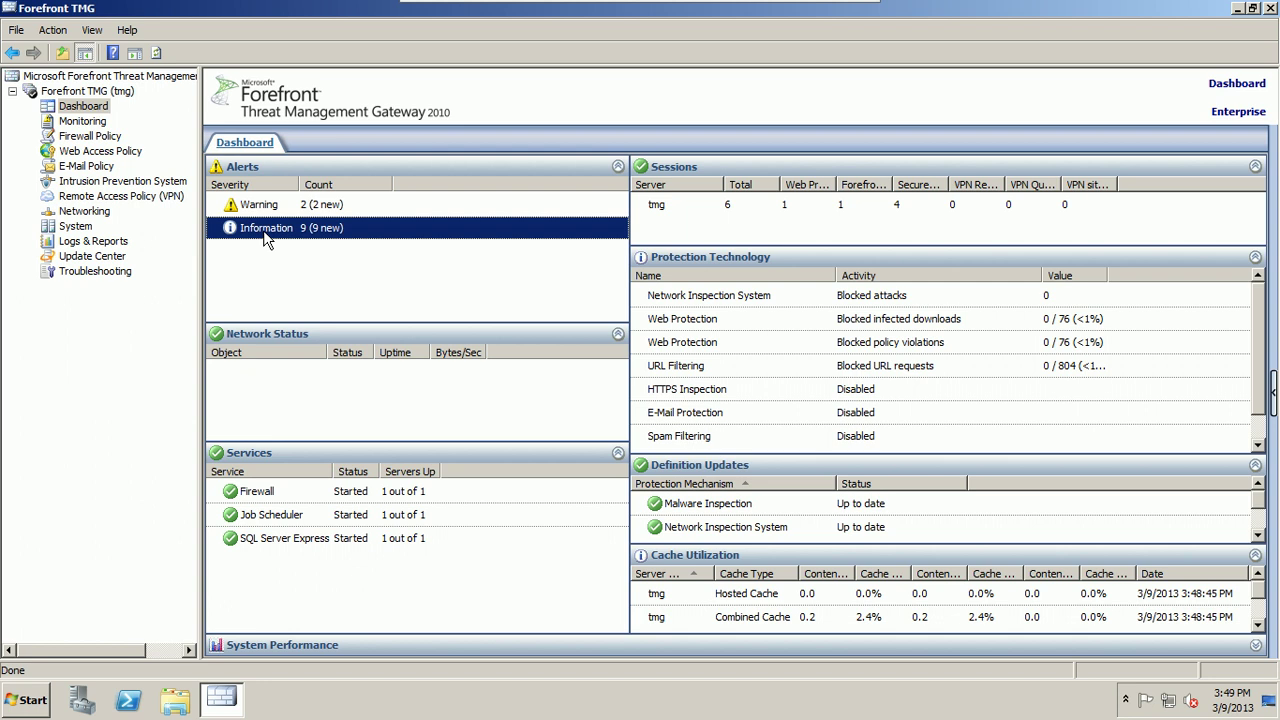
pyautogui.click(94, 122)
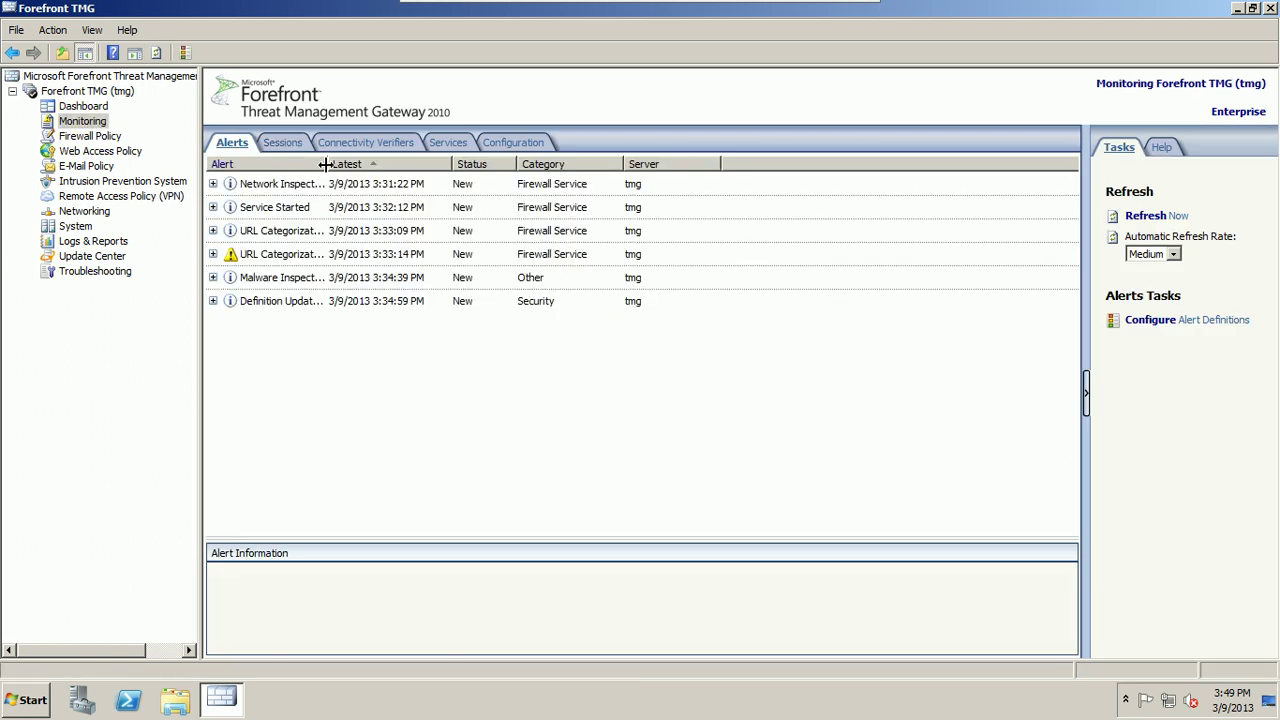
# Step: Widen the Alert column in Monitoring > Alerts and open Configure Alert Definitions
pyautogui.moveTo(328, 163); pyautogui.dragTo(374, 150)
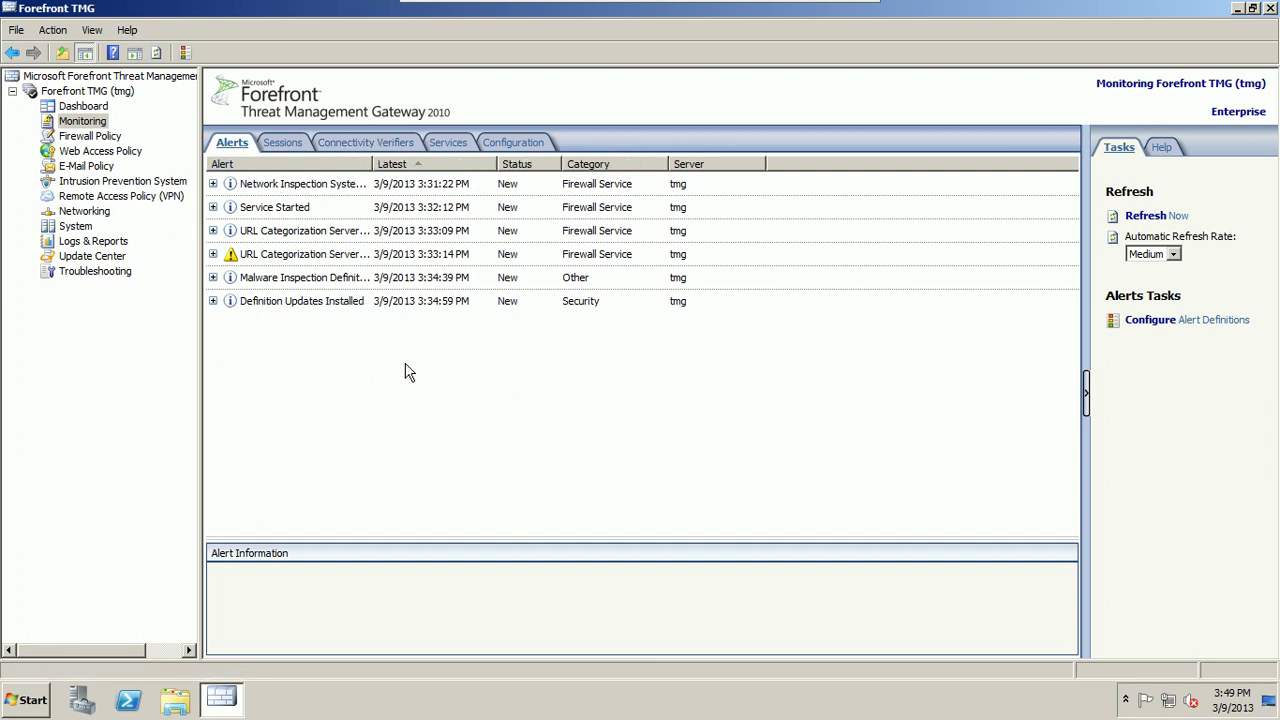
pyautogui.click(1204, 321)
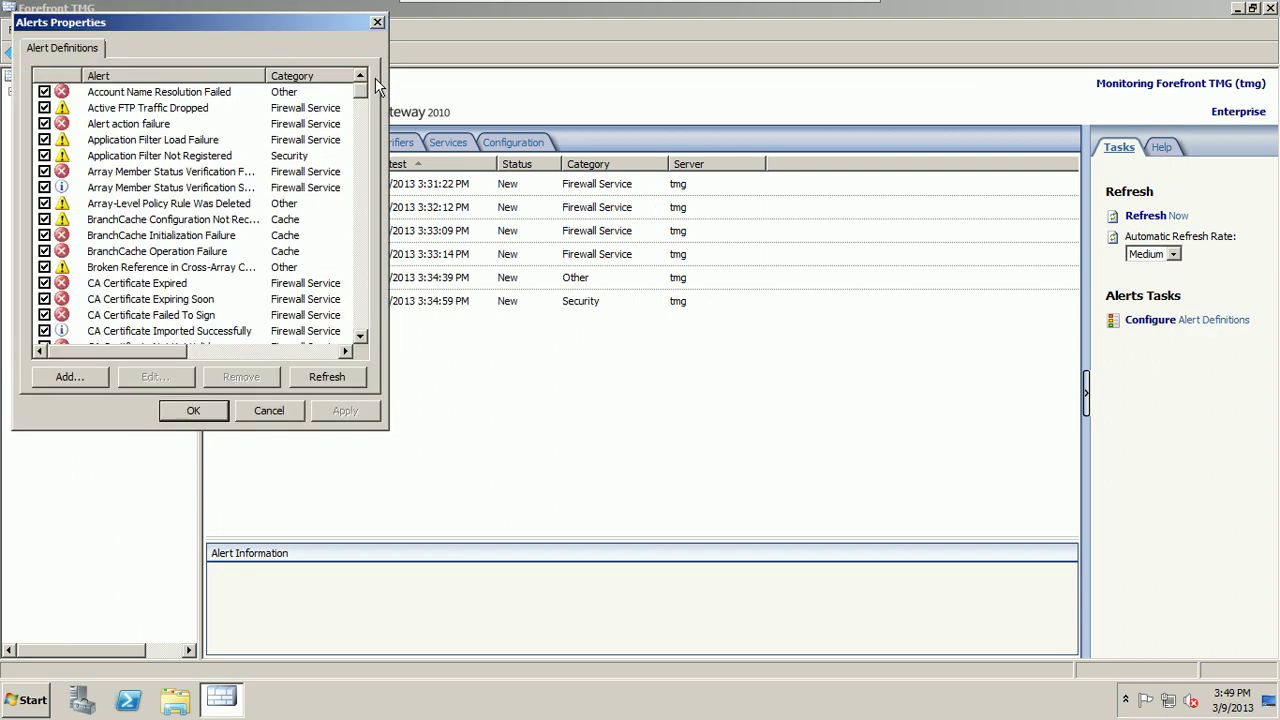
# Step: Find the IP Spoofing alert definition in the list and open it for editing
pyautogui.moveTo(365, 95); pyautogui.dragTo(365, 181)
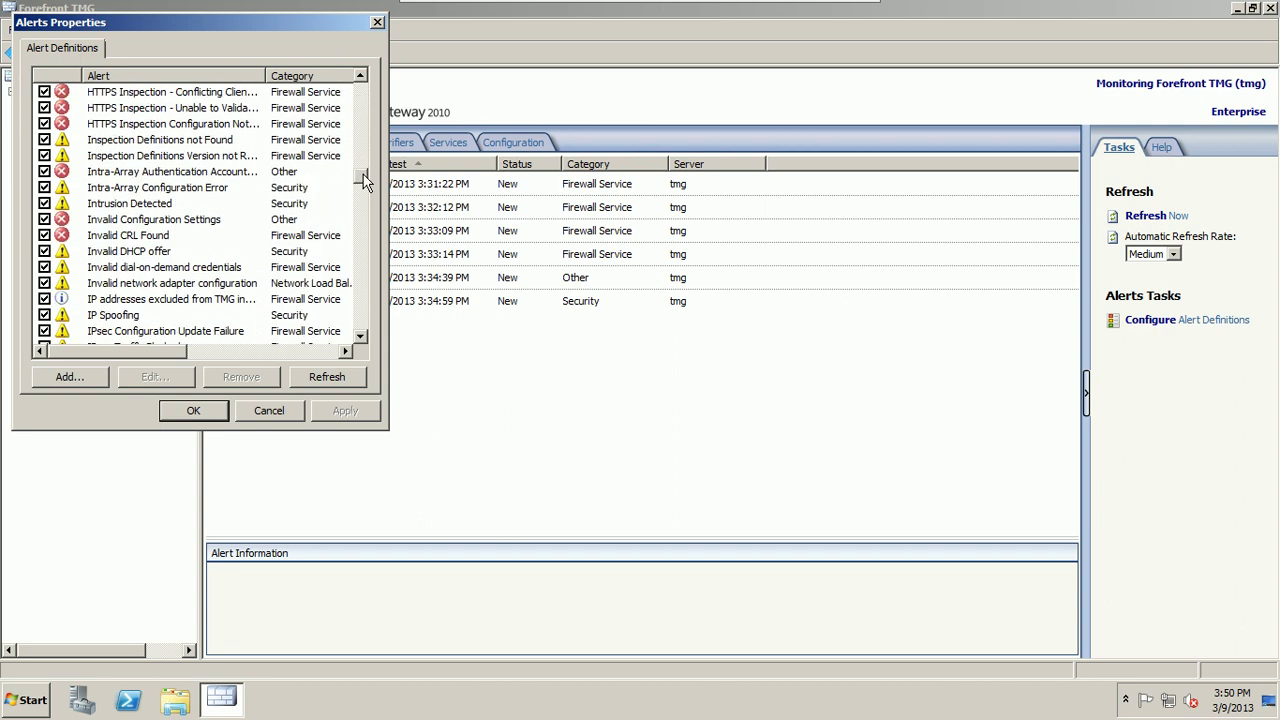
pyautogui.click(117, 317)
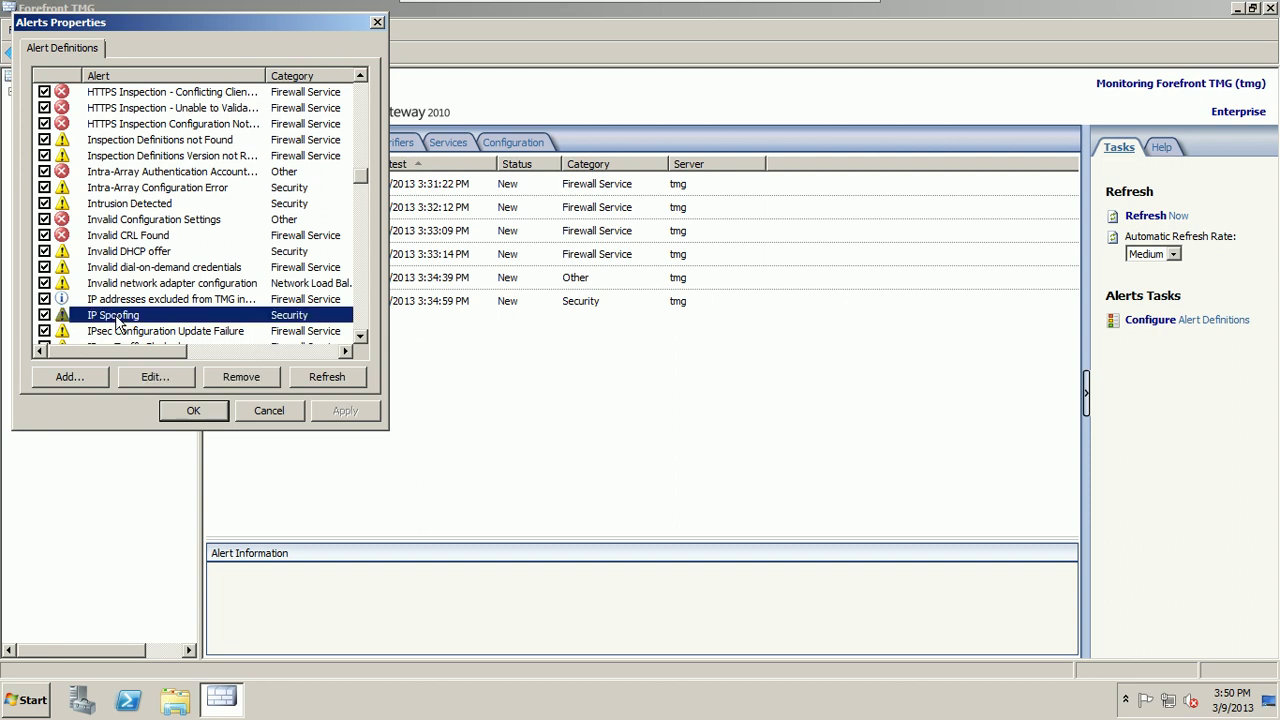
pyautogui.click(150, 378)
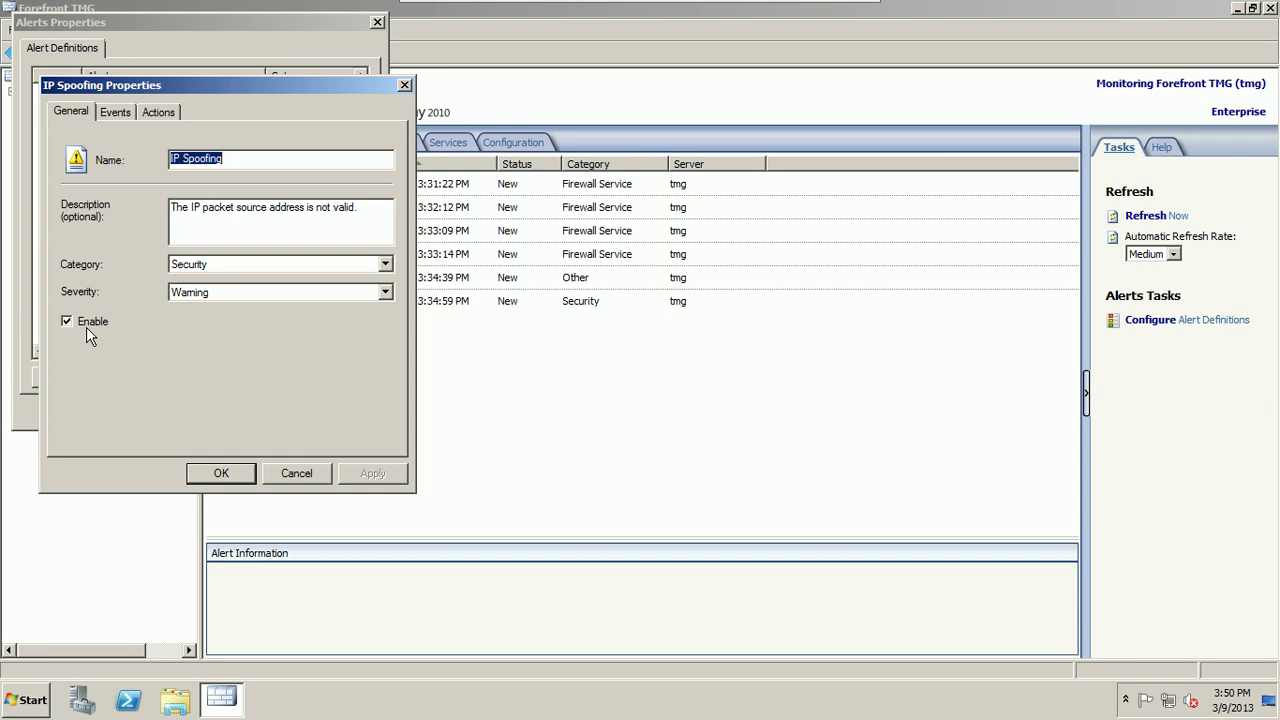
pyautogui.click(121, 113)
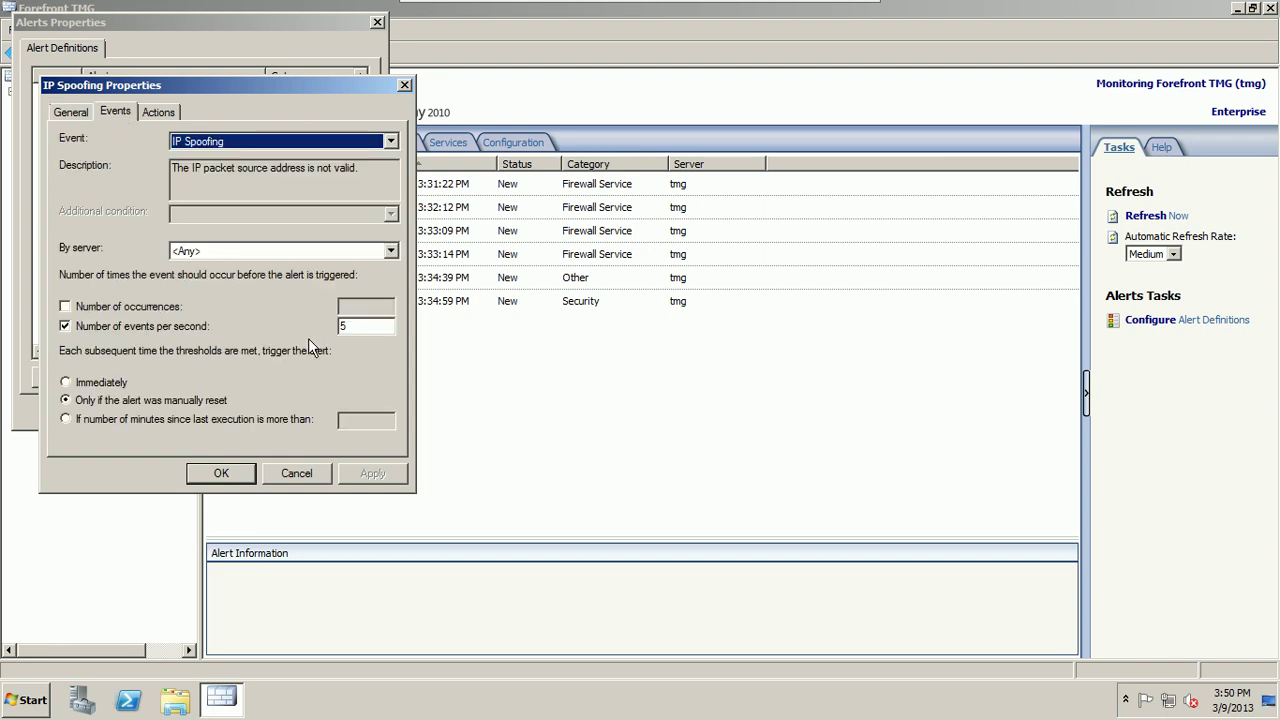
pyautogui.click(156, 112)
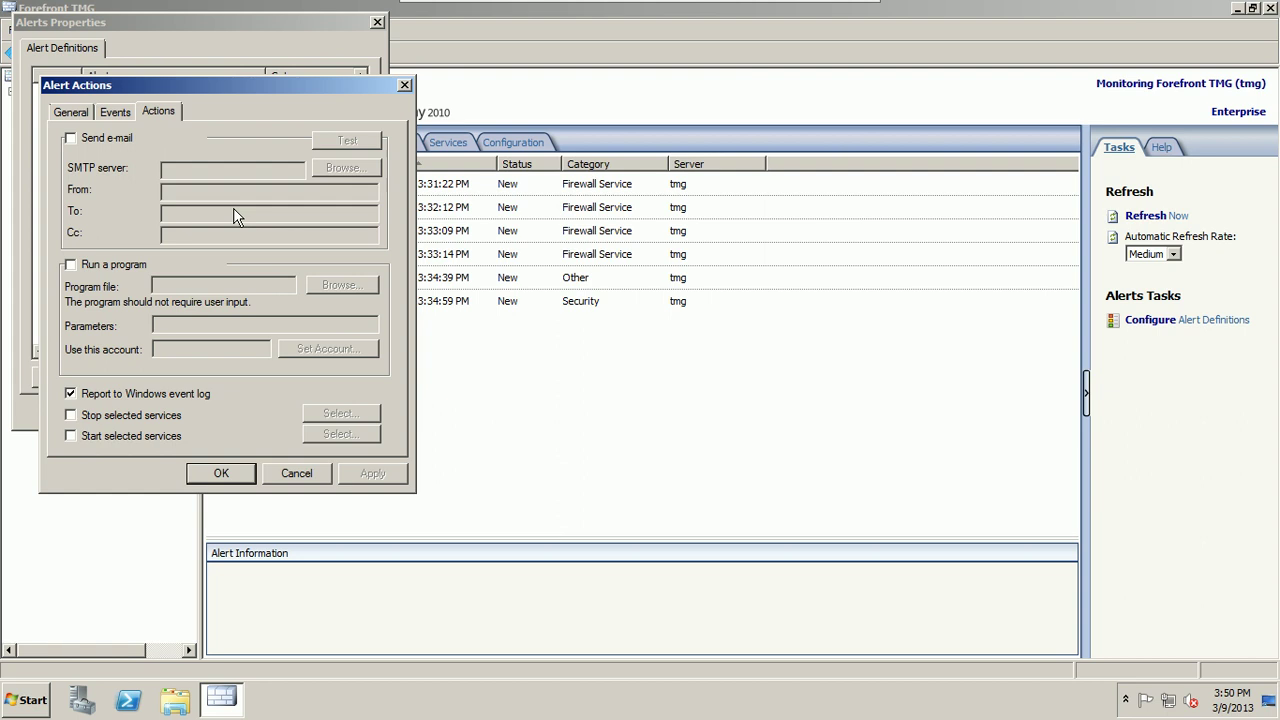
pyautogui.click(283, 476)
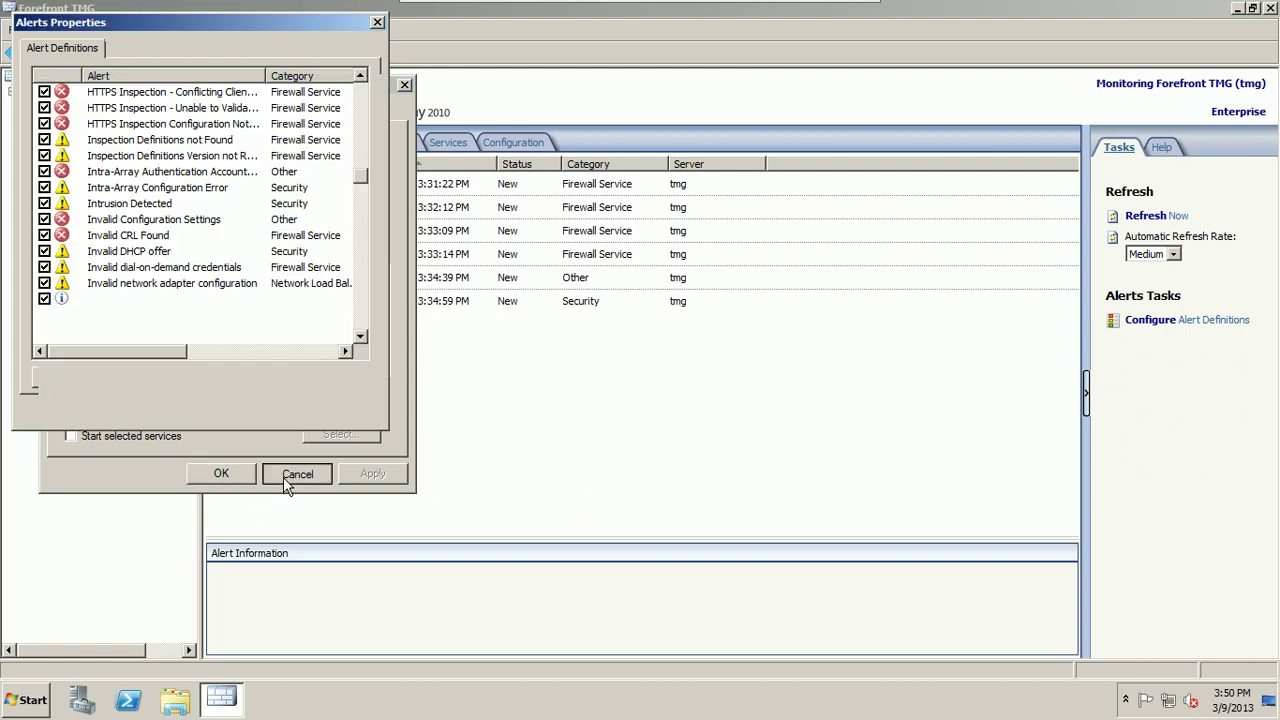
# Step: Select IP Spoofing, abandon creating a new alert definition, and close the definitions list
pyautogui.click(145, 320)
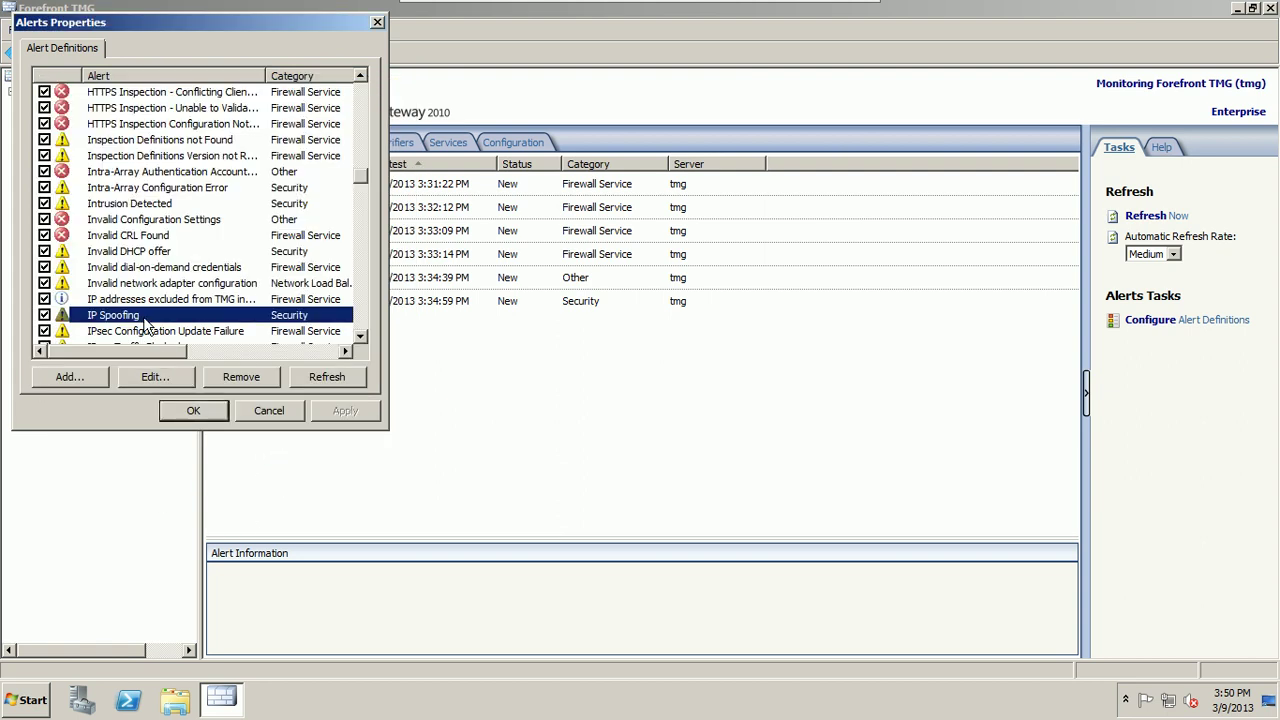
pyautogui.click(93, 372)
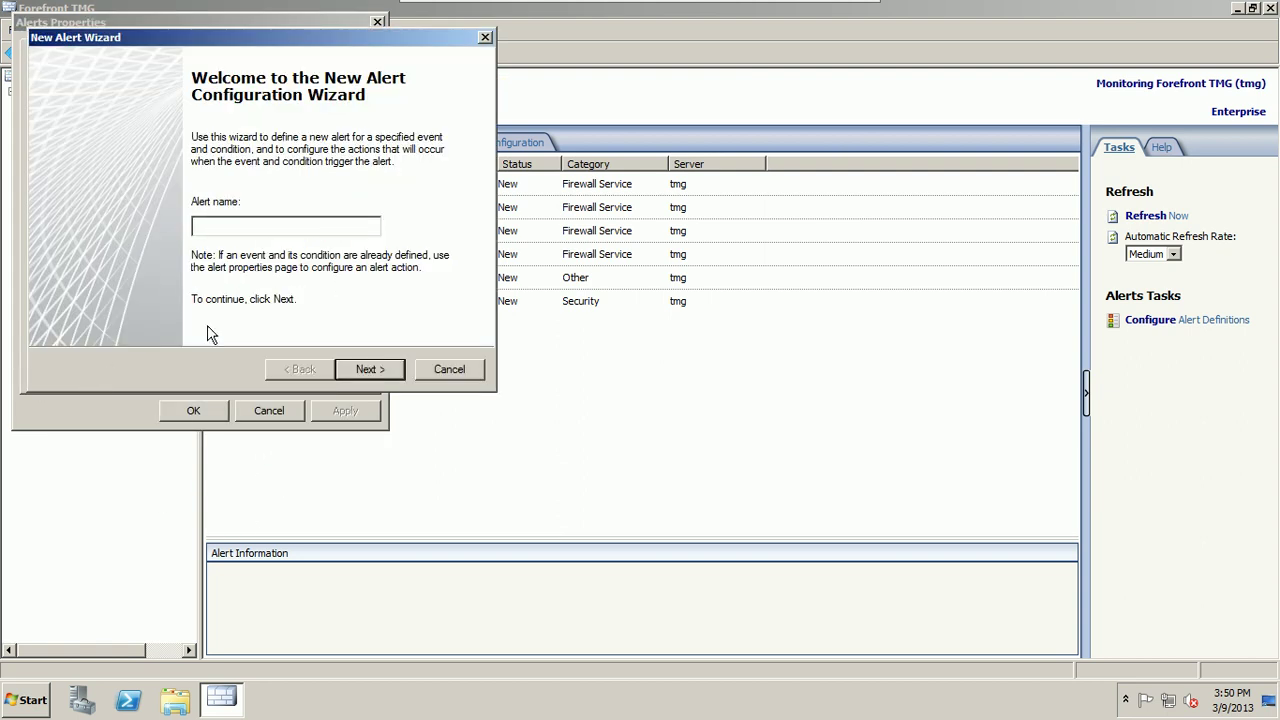
pyautogui.click(440, 374)
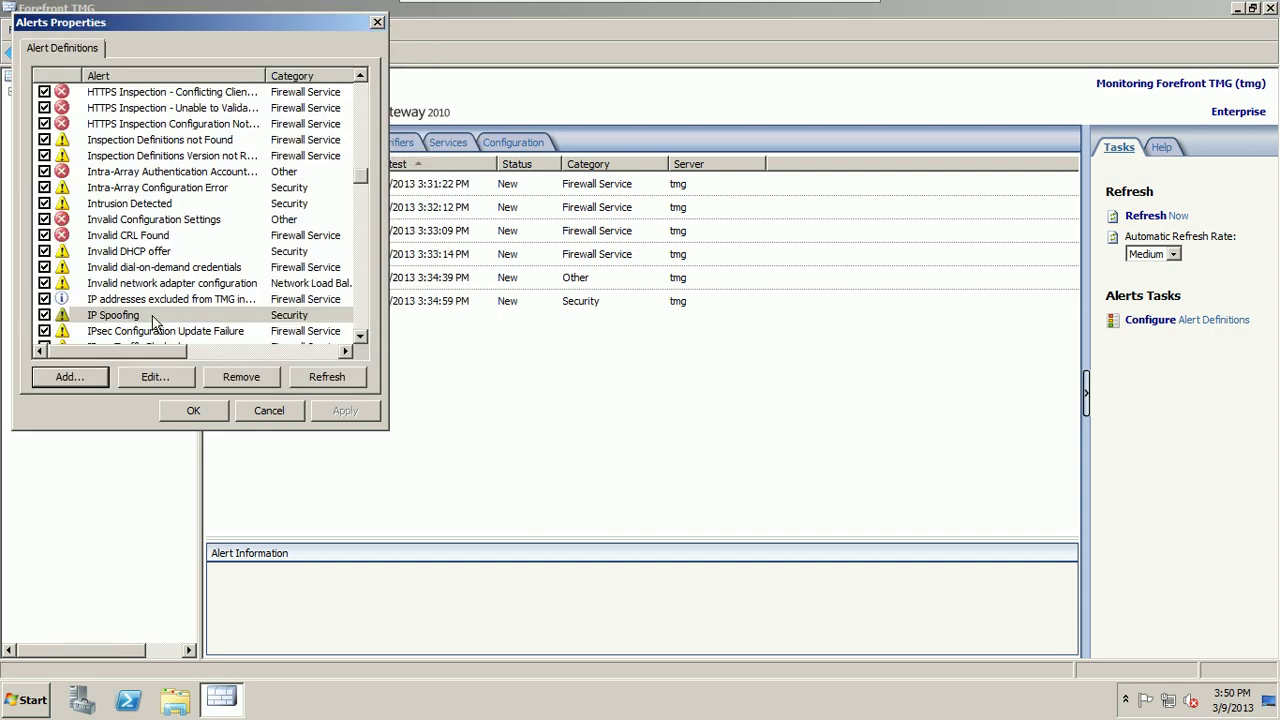
pyautogui.click(188, 413)
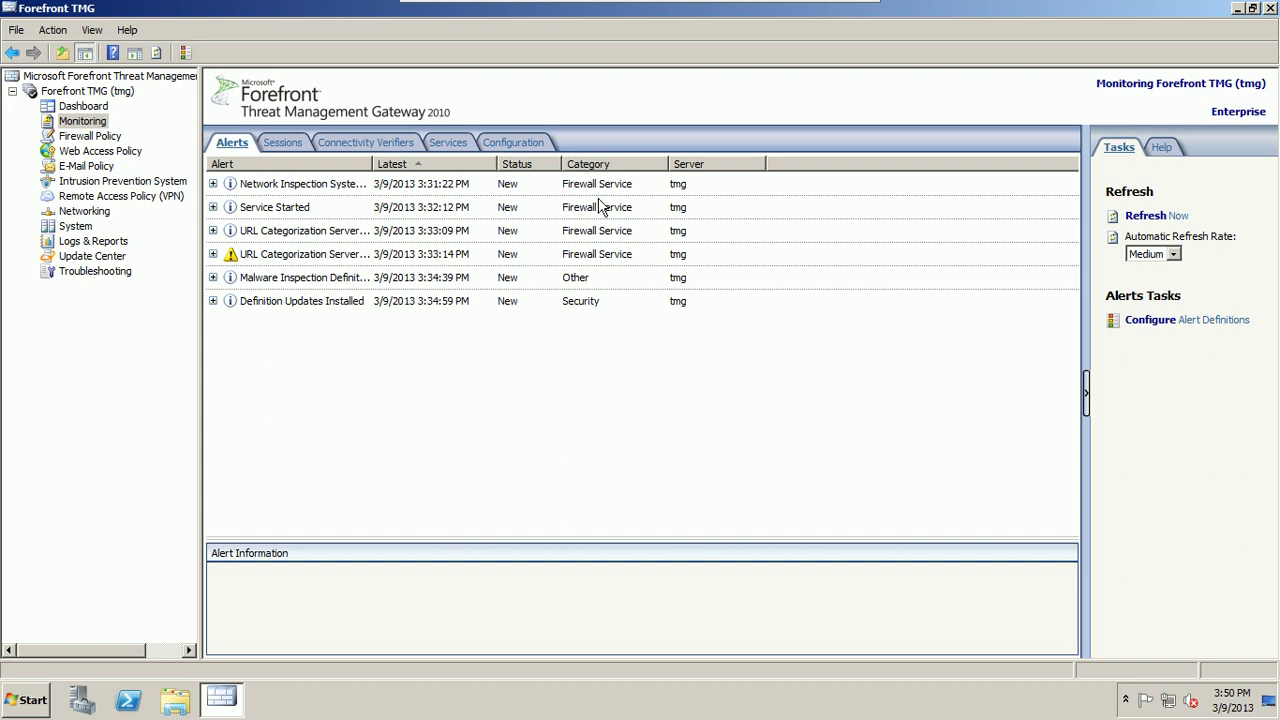
# Step: Review IP Spoofing's alert properties without changes, close the definitions, and refresh the Monitoring alerts
pyautogui.click(1205, 320)
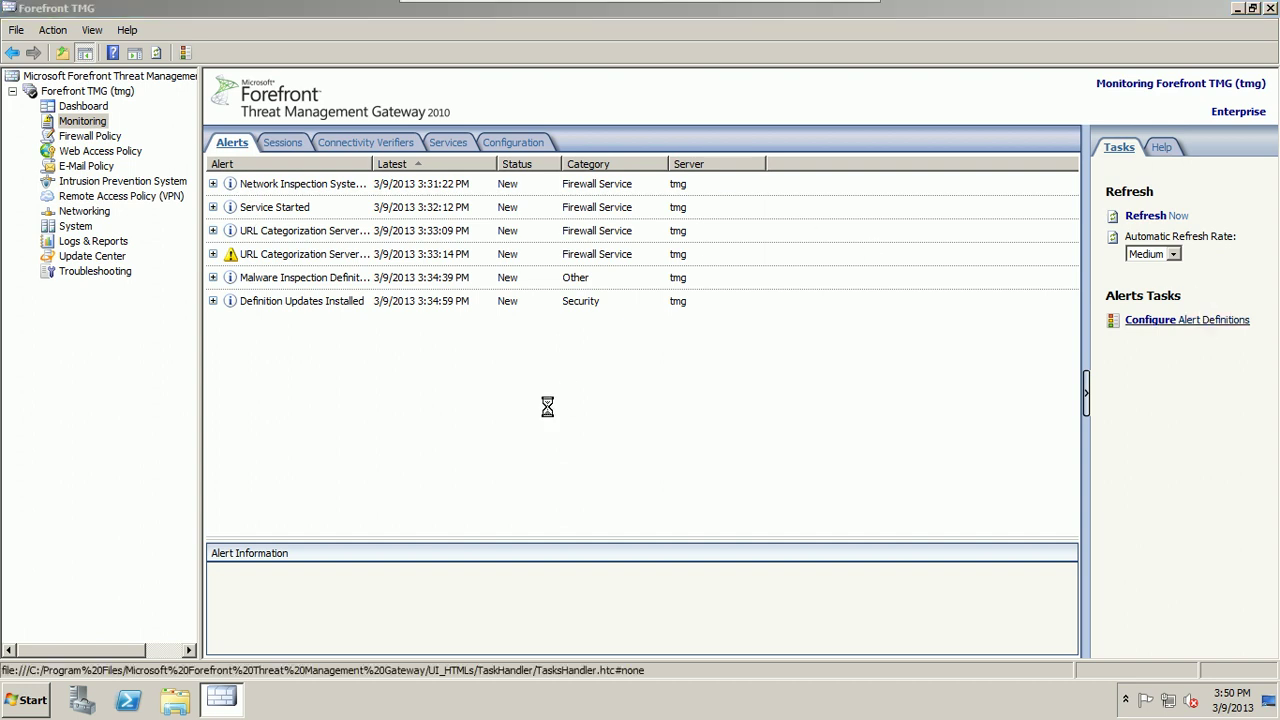
pyautogui.moveTo(363, 94); pyautogui.dragTo(363, 185)
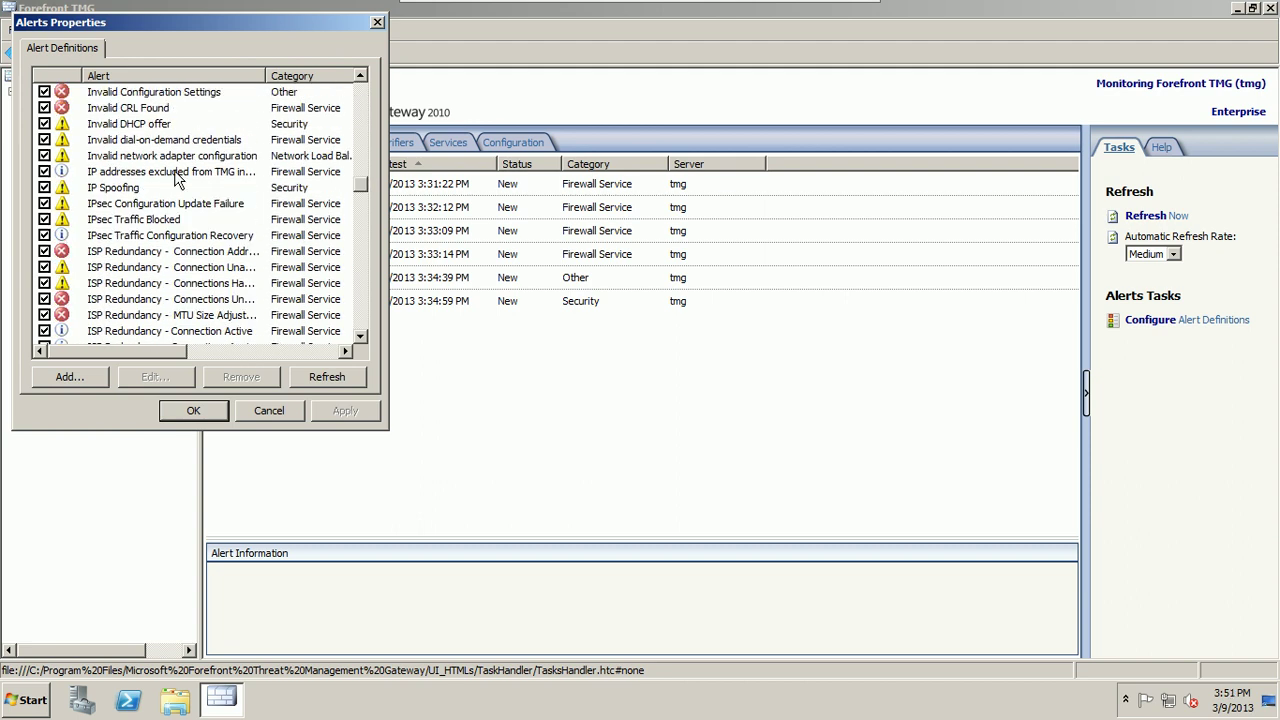
pyautogui.click(134, 188)
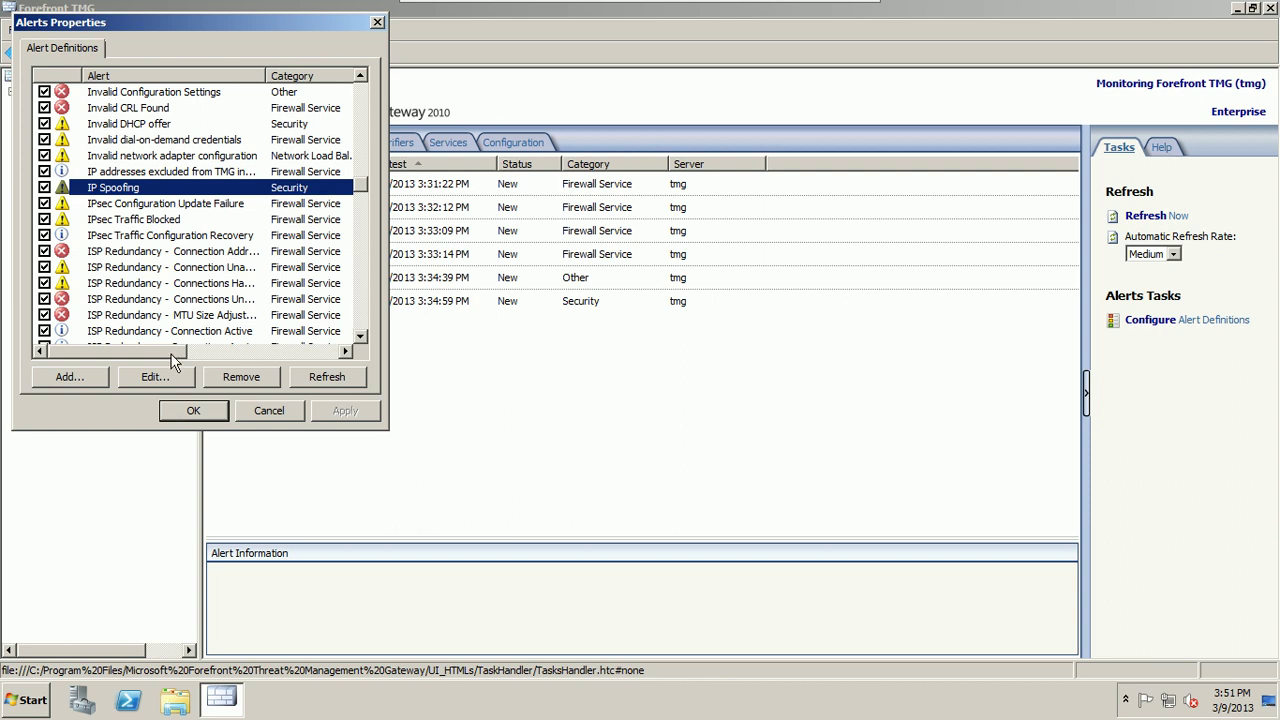
pyautogui.click(97, 380)
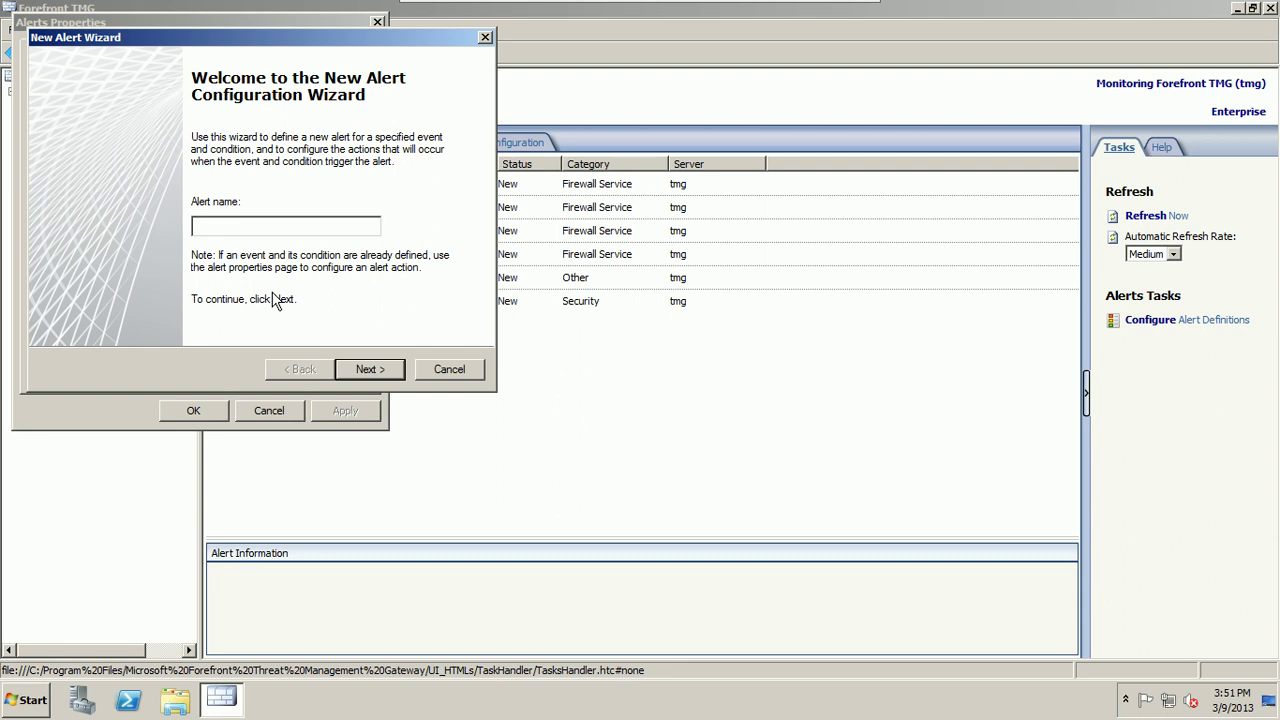
pyautogui.click(425, 372)
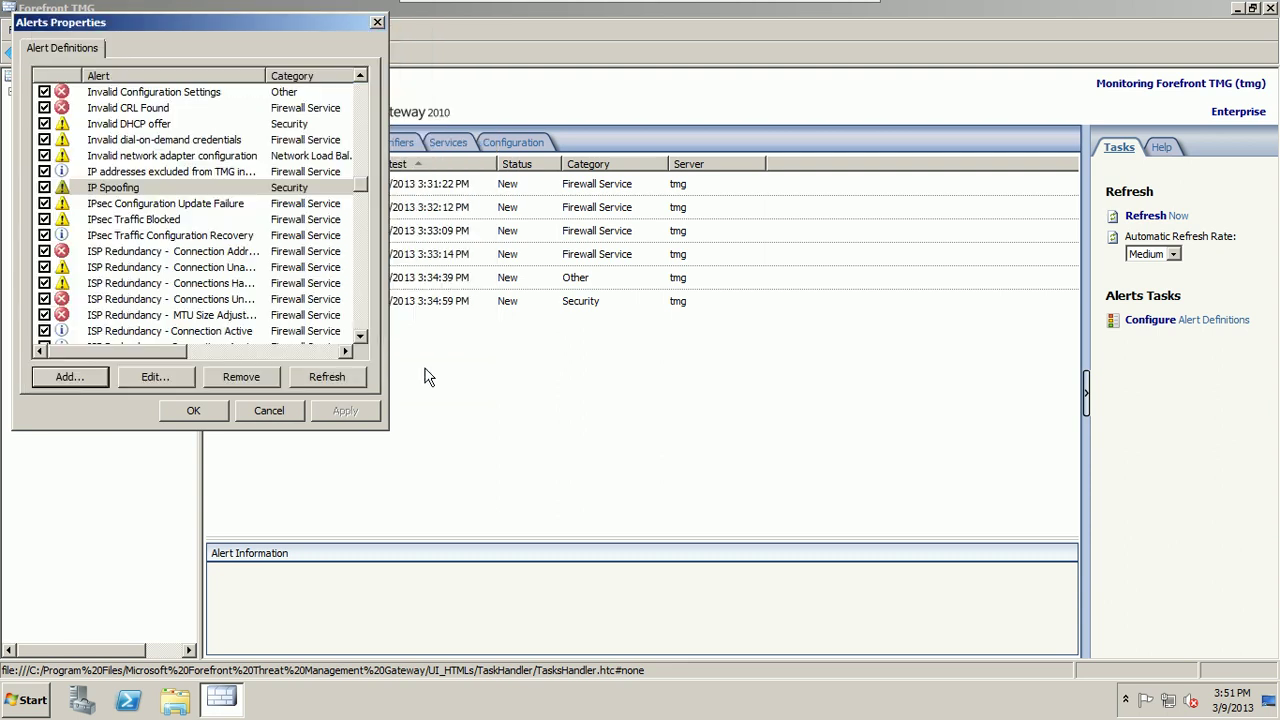
pyautogui.click(154, 381)
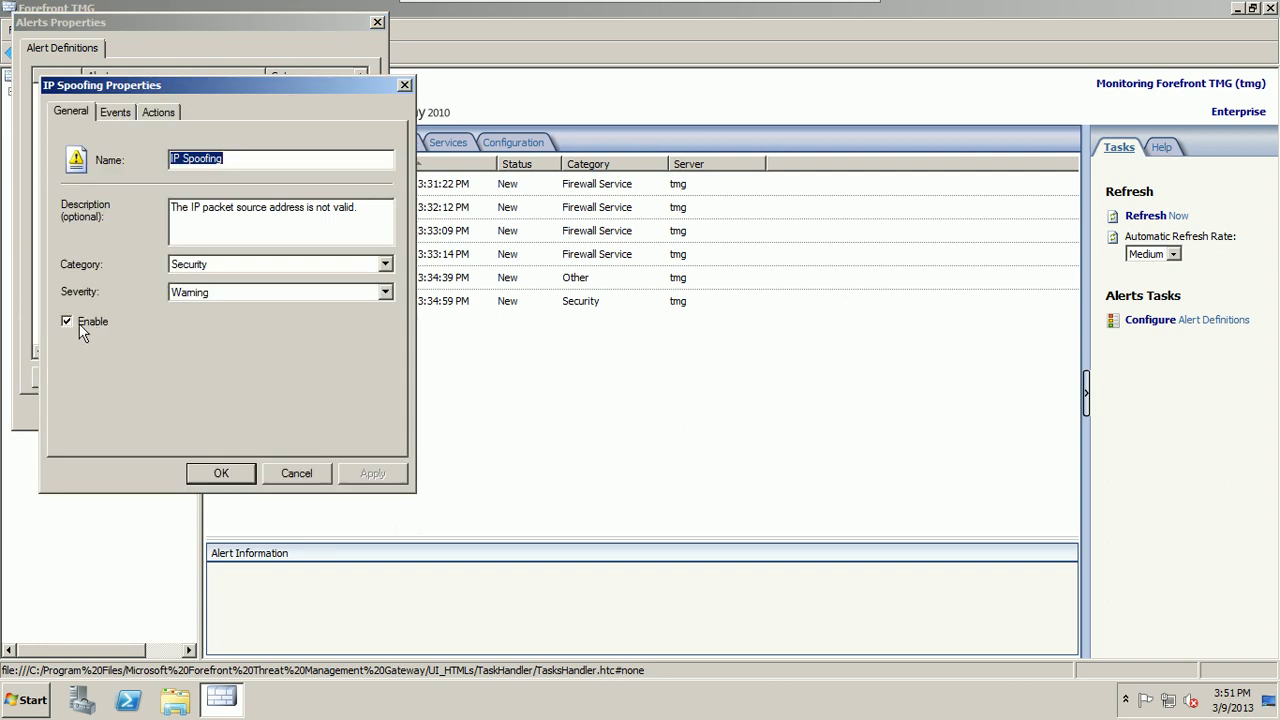
pyautogui.click(298, 474)
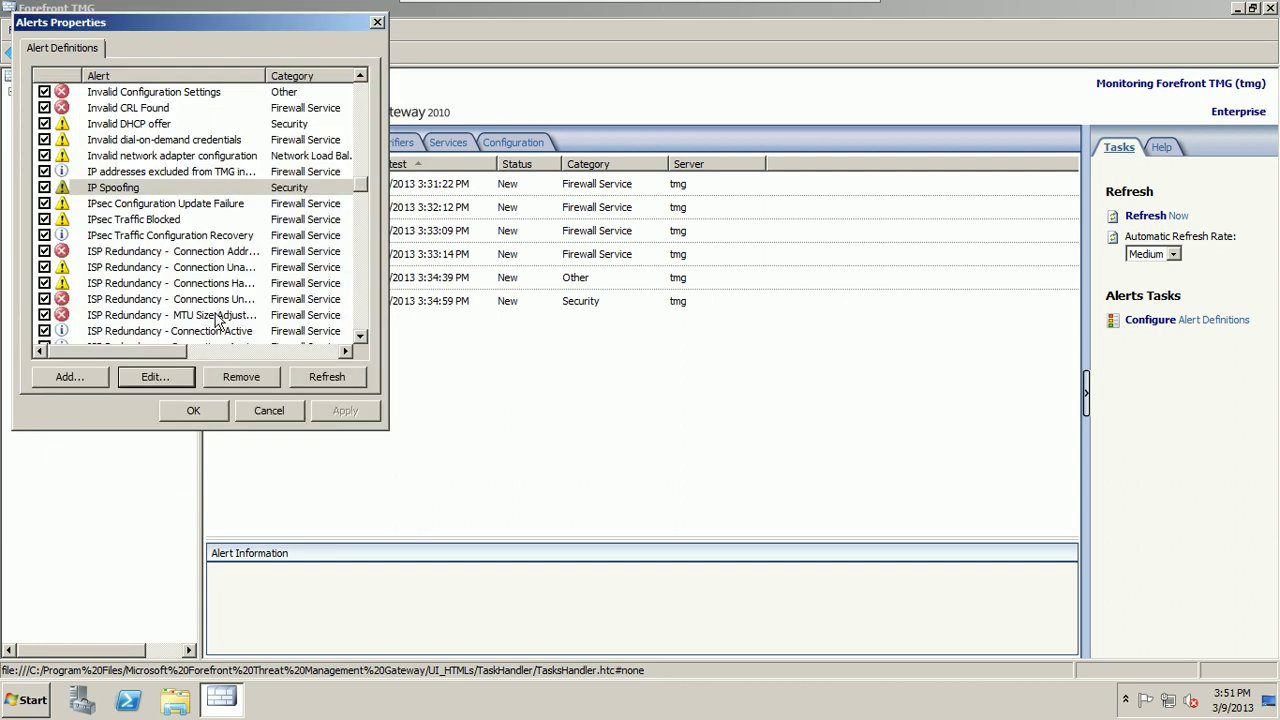
pyautogui.click(245, 412)
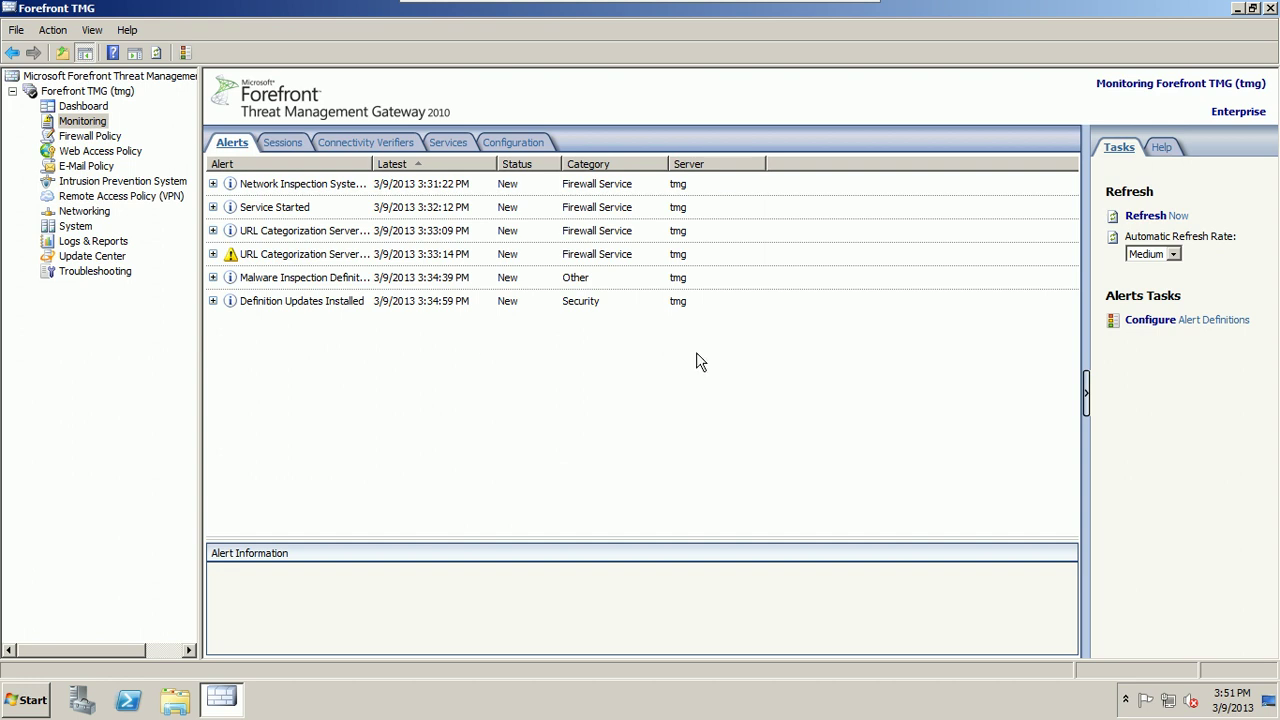
pyautogui.click(1163, 222)
# Step: Refresh alerts, widen the Alert column, expand all six alert groups, then go to Connectivity Verifiers
pyautogui.click(1163, 222)
pyautogui.doubleClick(370, 165)
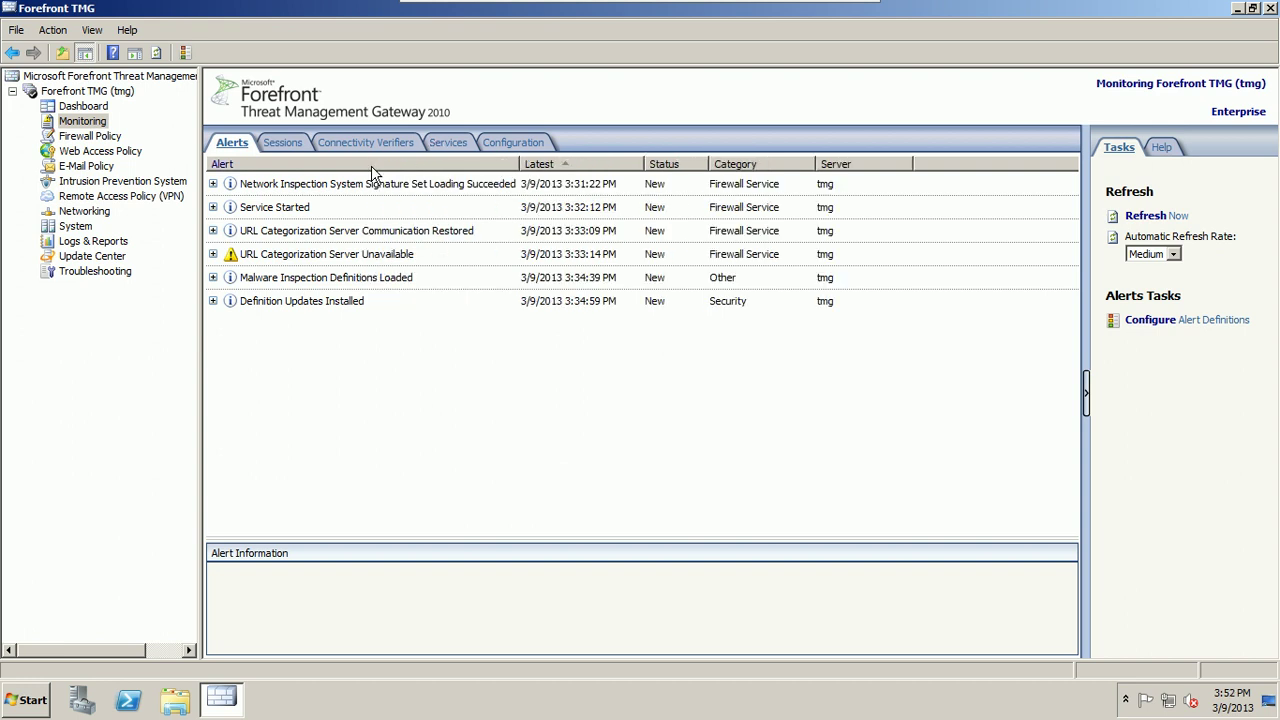
pyautogui.click(213, 254)
pyautogui.click(213, 324)
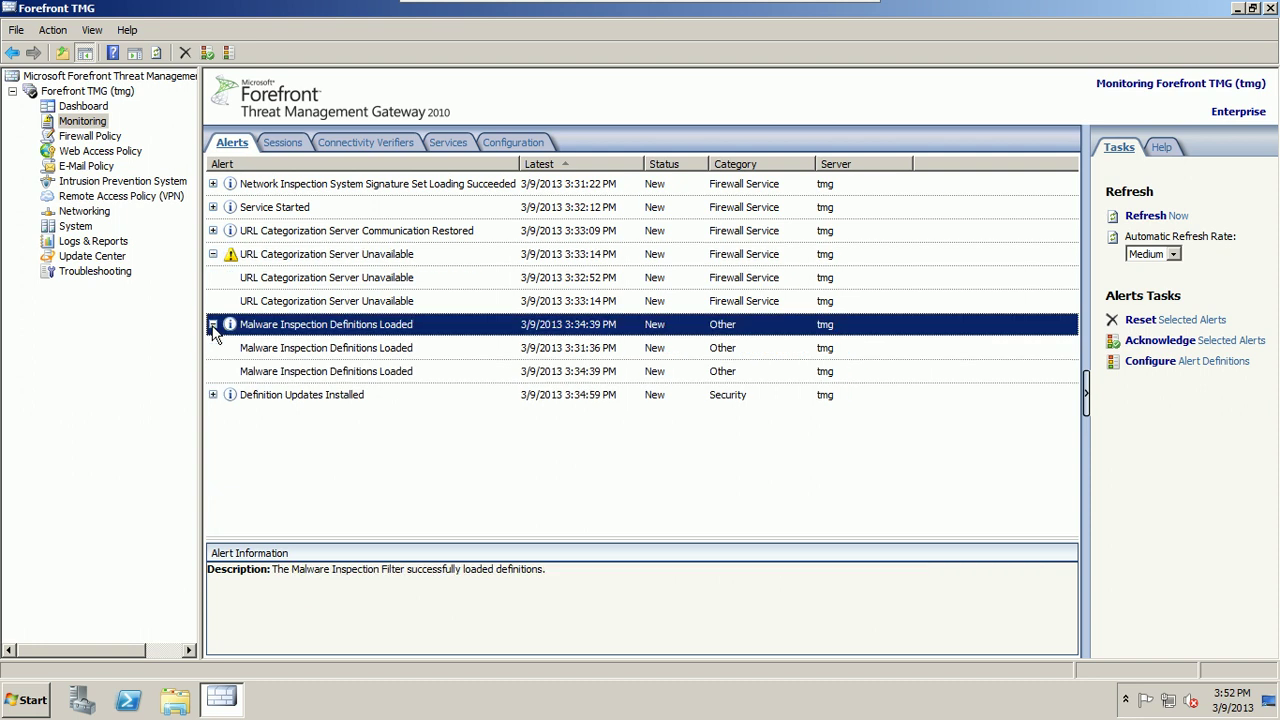
pyautogui.click(213, 394)
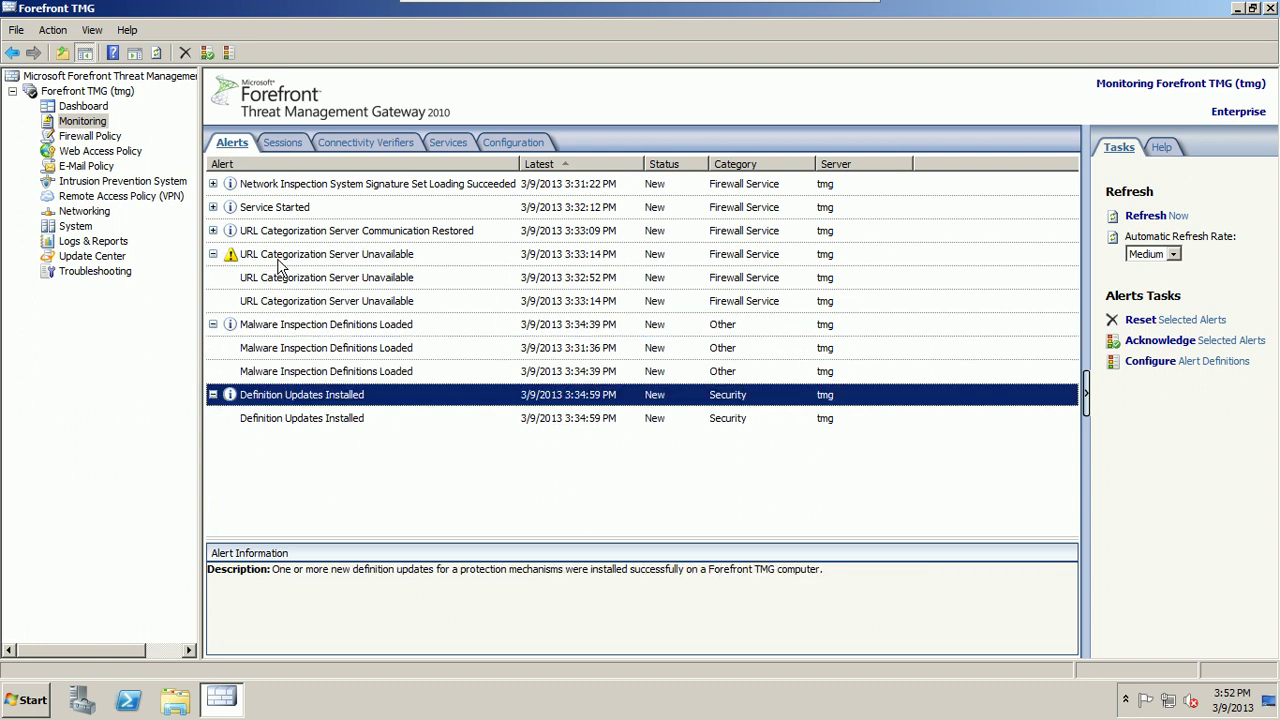
pyautogui.click(213, 230)
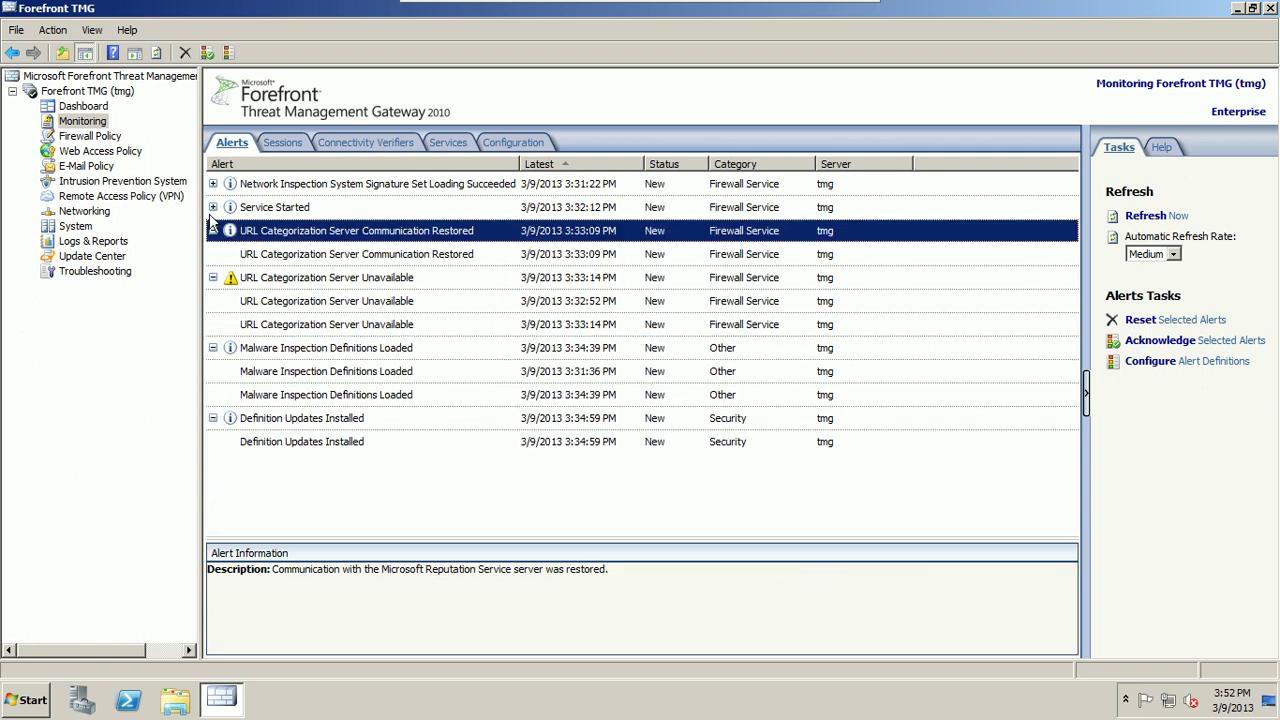
pyautogui.click(213, 207)
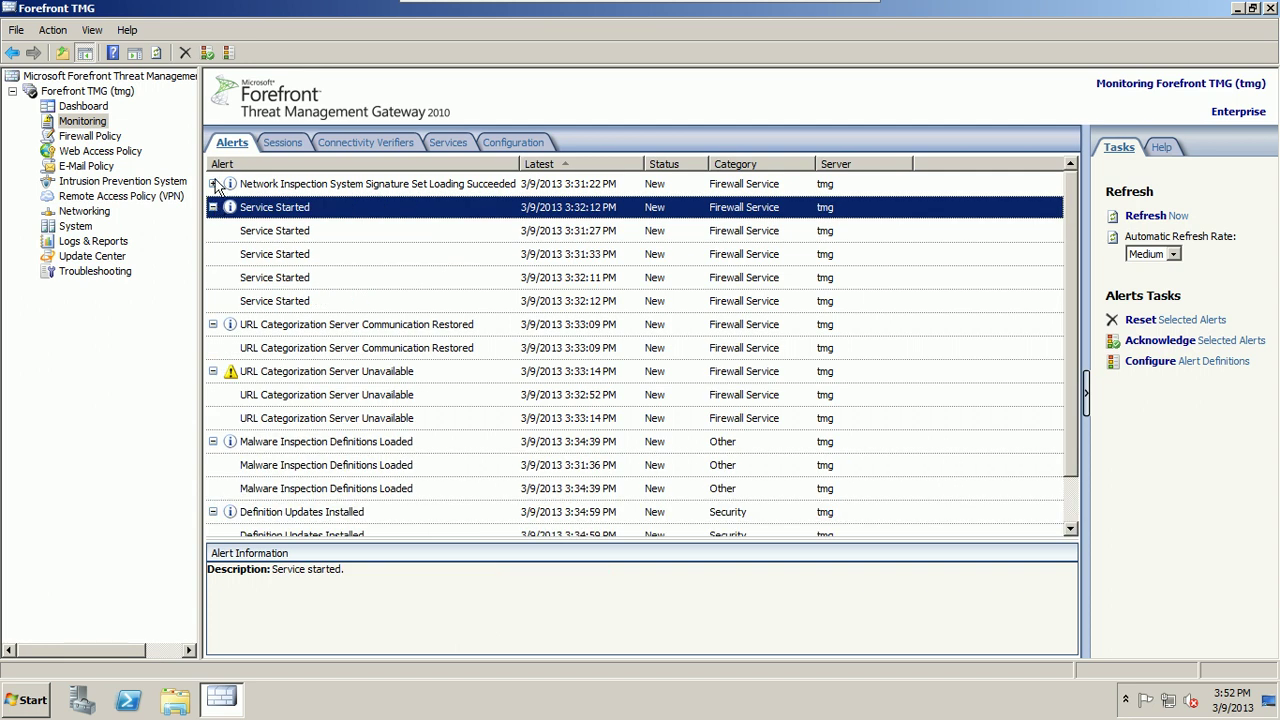
pyautogui.click(214, 185)
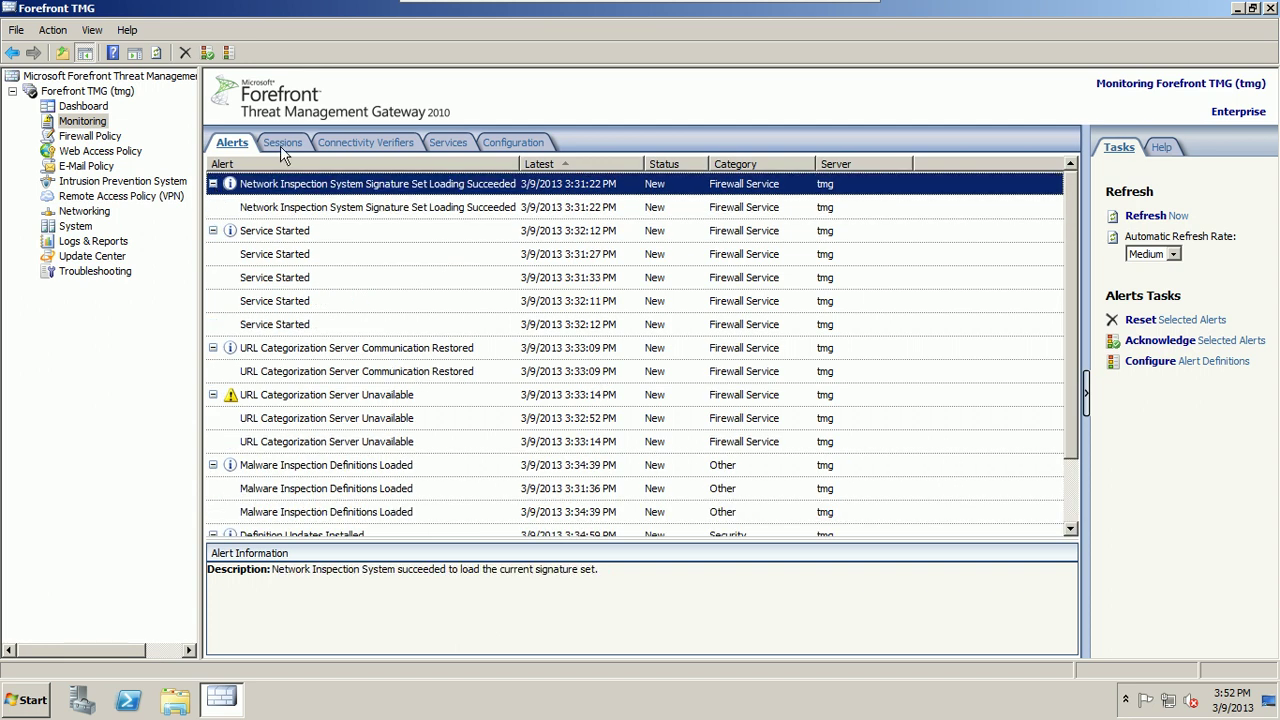
pyautogui.click(377, 145)
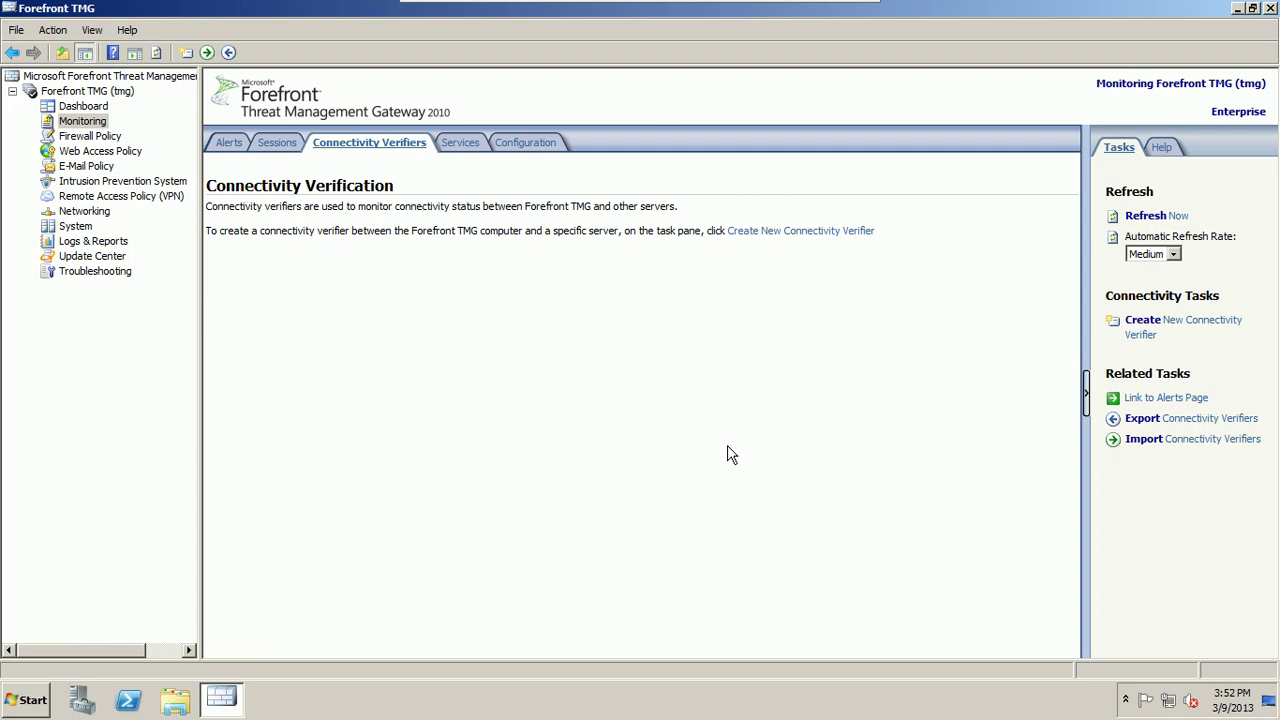
# Step: Start a new connectivity verifier named 'dc', then switch to the DC1 virtual machine
pyautogui.click(1158, 327)
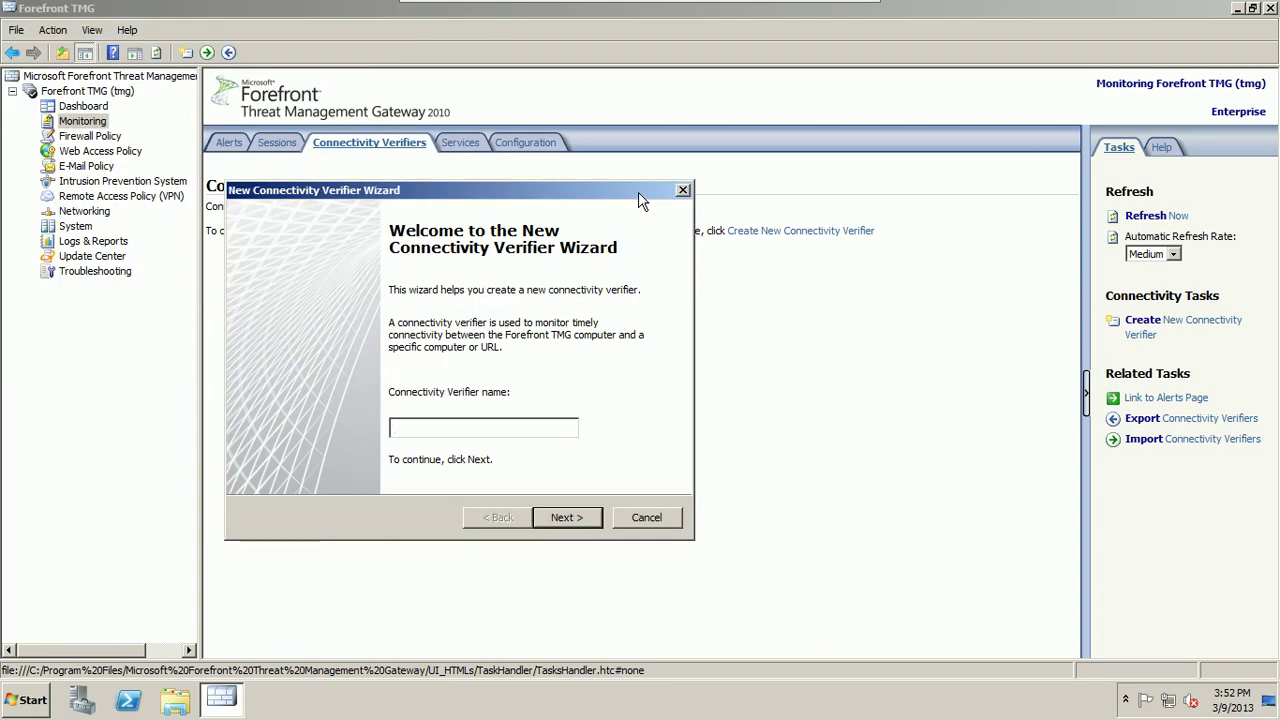
pyautogui.write('dc')
pyautogui.click(777, 14)
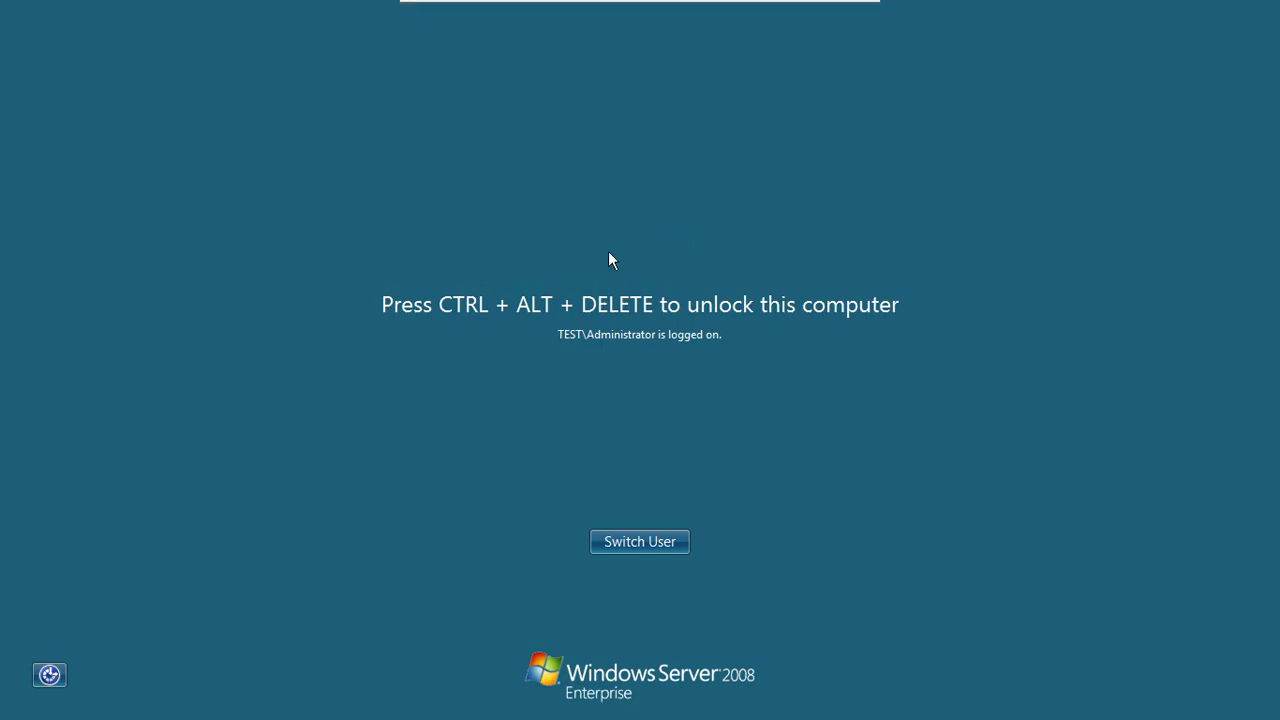
# Step: Log on to DC1 with the administrator password
pyautogui.hotkey('ctrl', 'alt', 'End')
pyautogui.write('P@ssw0rd')
pyautogui.press('Return')
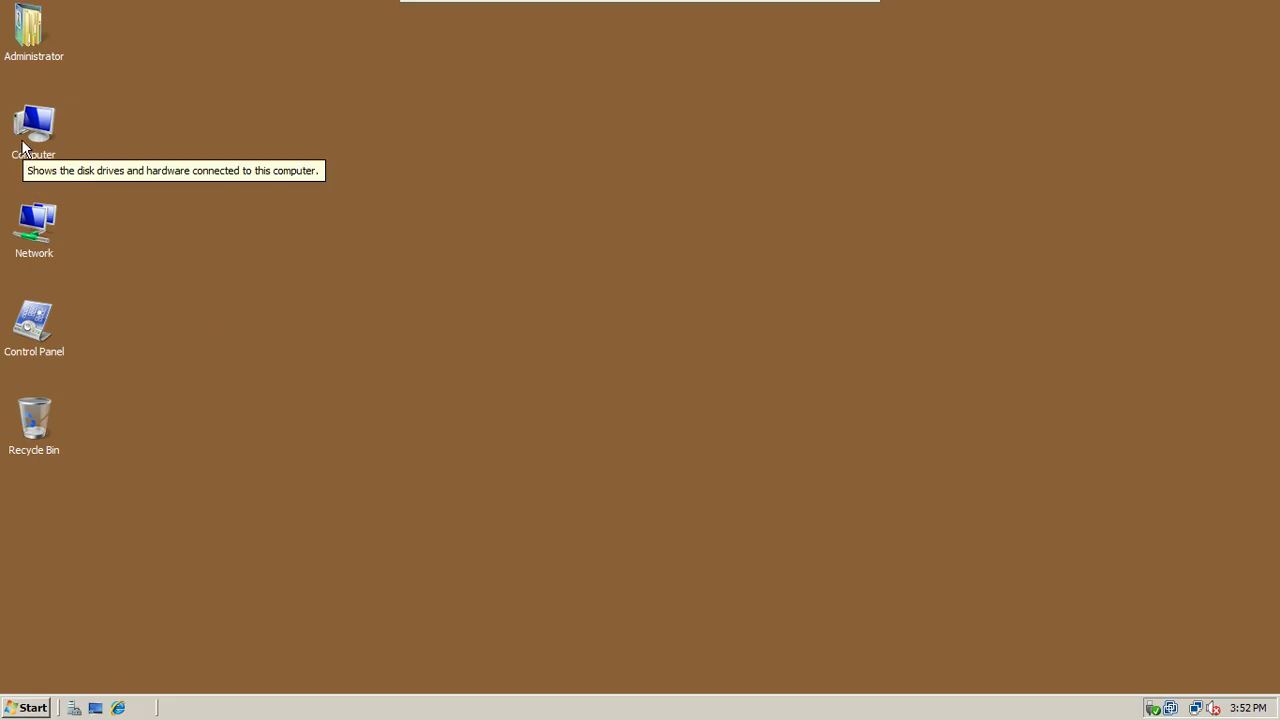
# Step: Open DC1's system properties, then cycle through the VMs back to the TMG host
pyautogui.rightClick(23, 141)
pyautogui.click(70, 305)
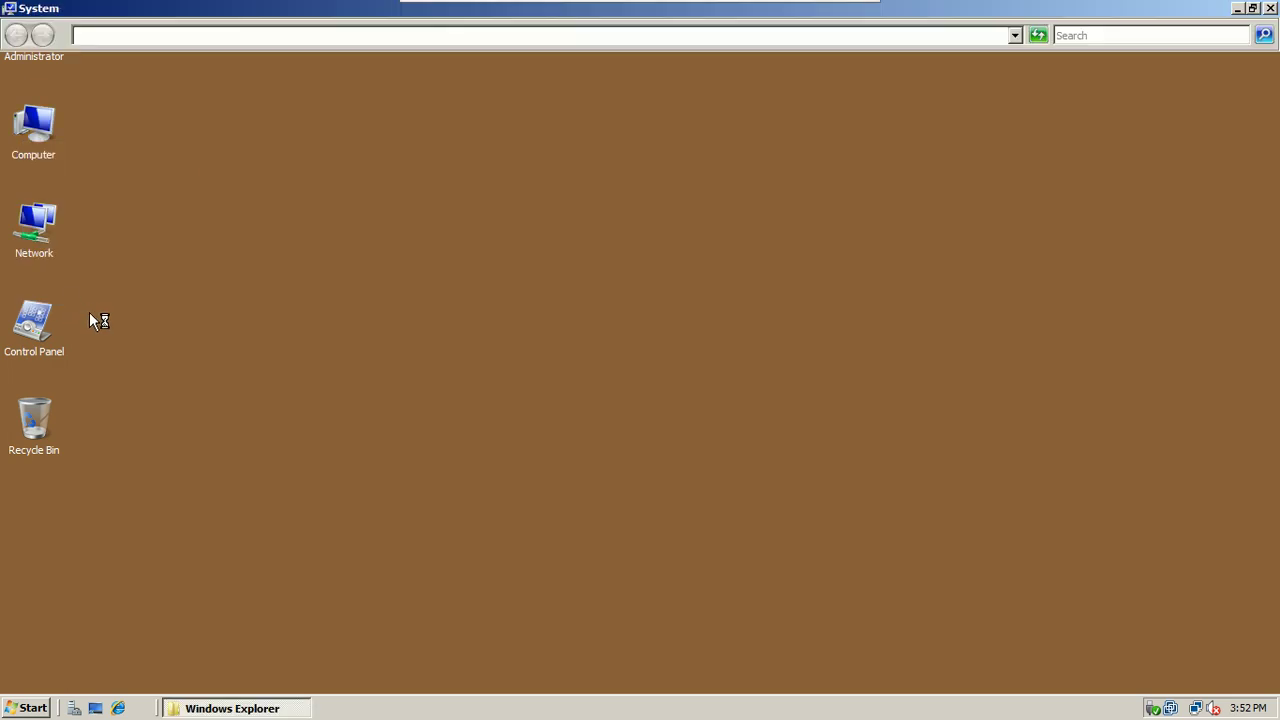
pyautogui.moveTo(820, 2)
pyautogui.click(778, 14)
pyautogui.click(778, 14)
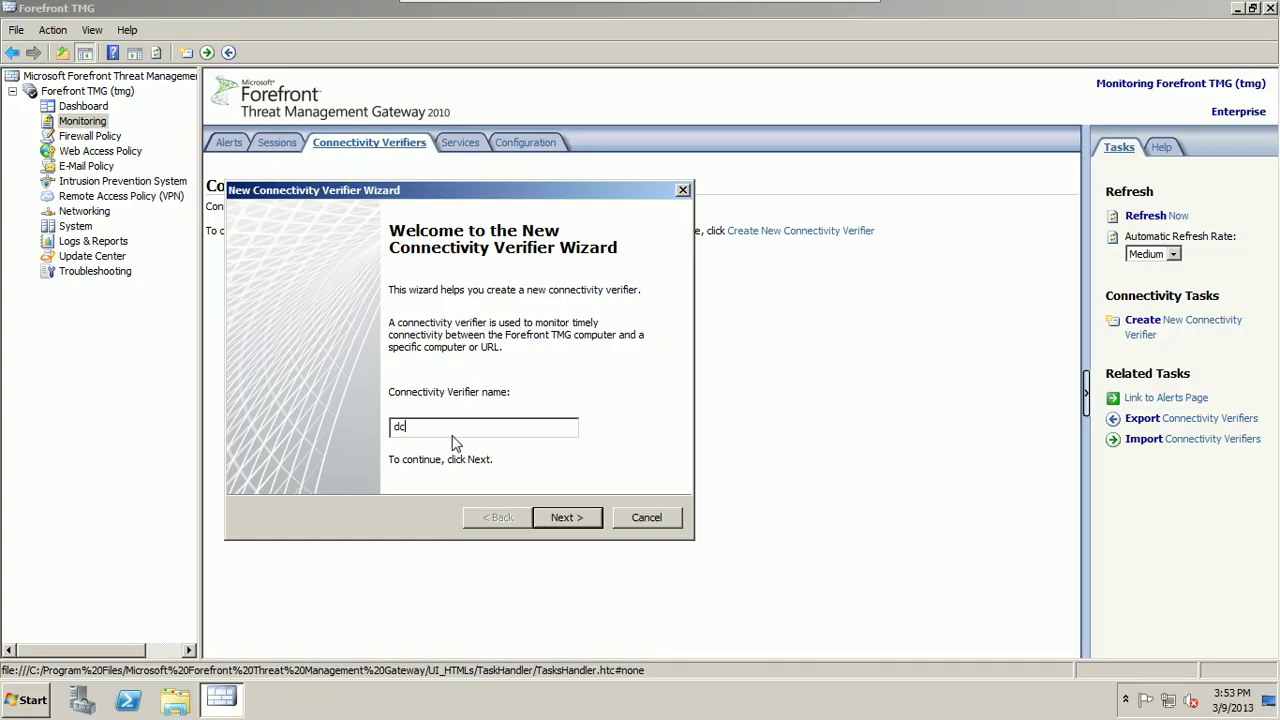
# Step: Name the verifier dc1, set group type Active Directory, and browse for the server computer
pyautogui.write('1')
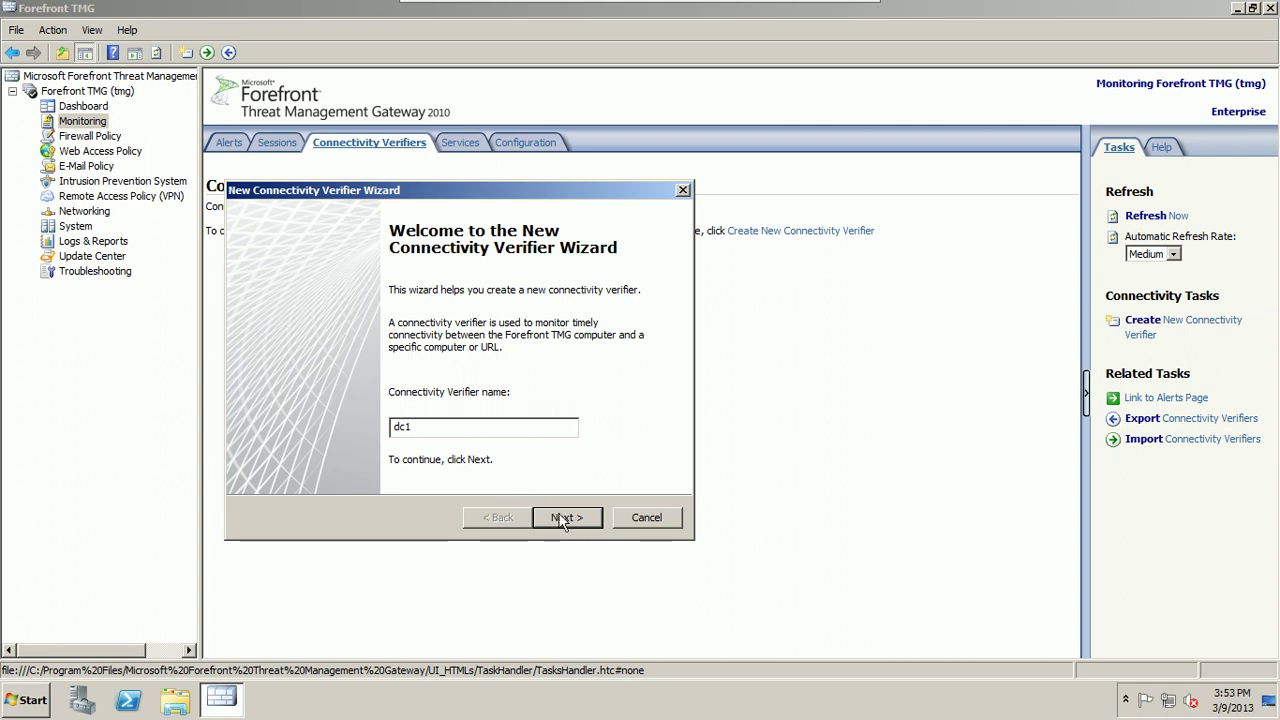
pyautogui.click(563, 518)
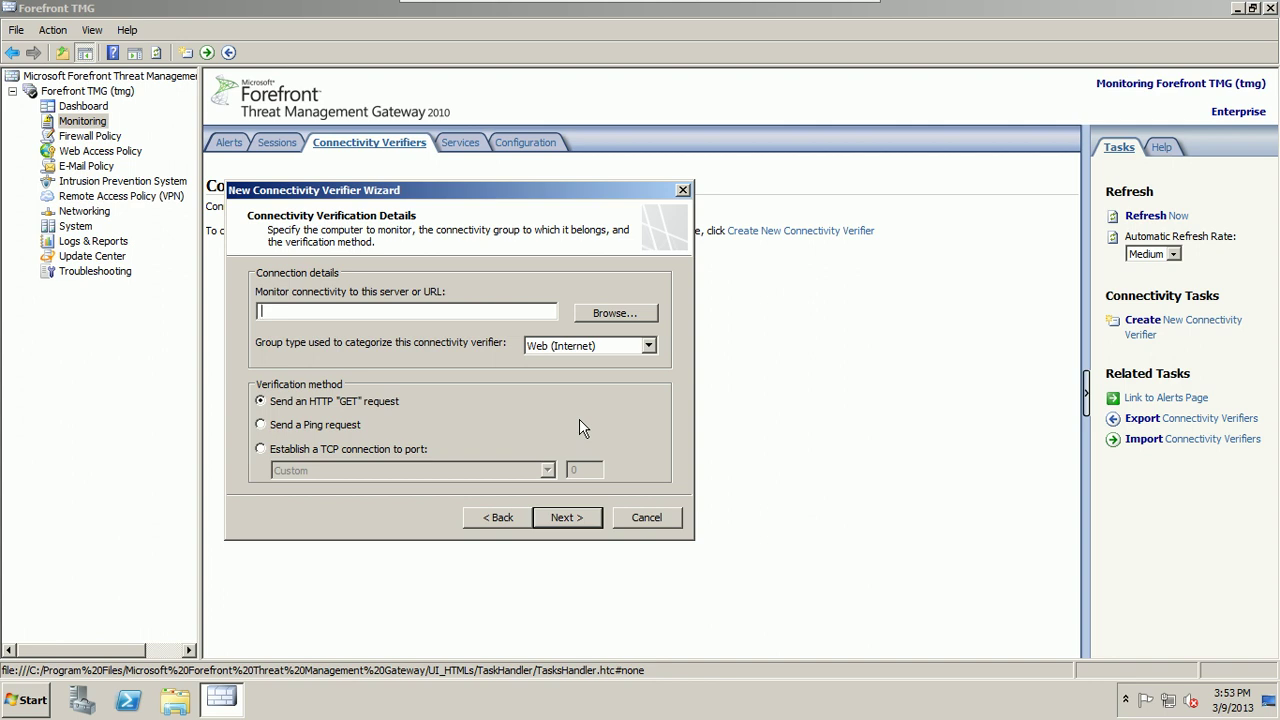
pyautogui.click(648, 347)
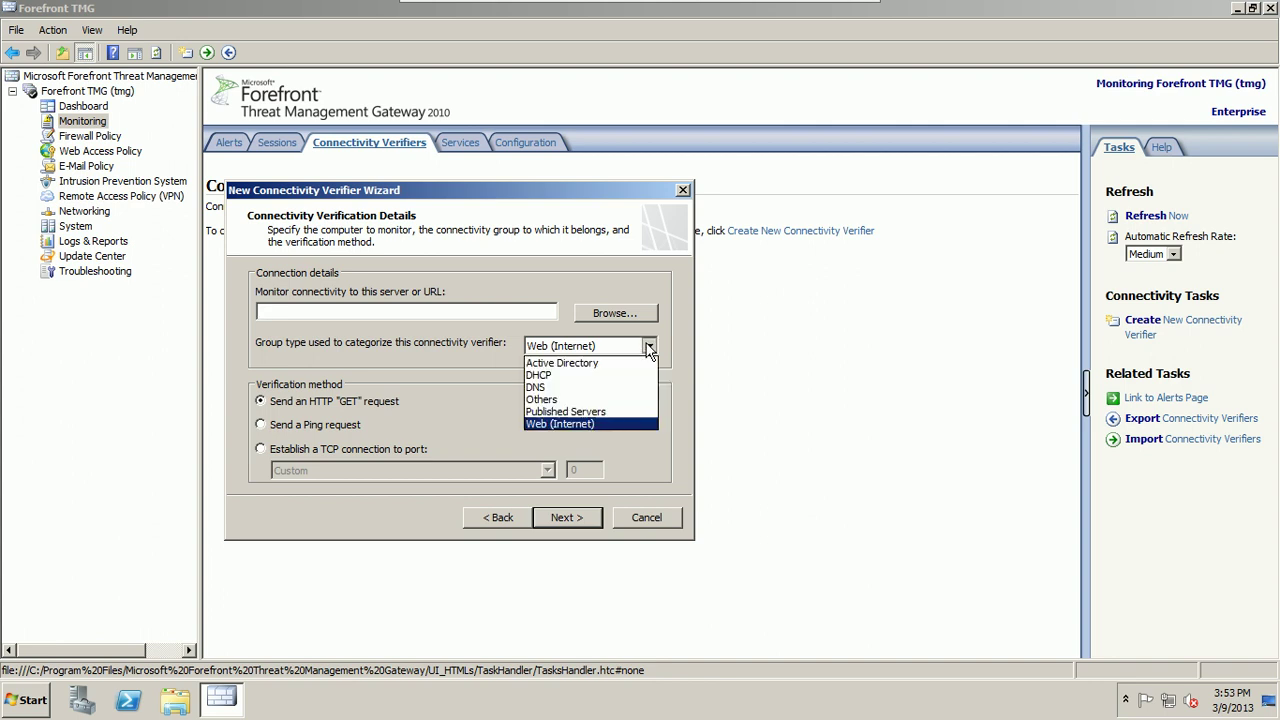
pyautogui.click(627, 363)
pyautogui.click(597, 315)
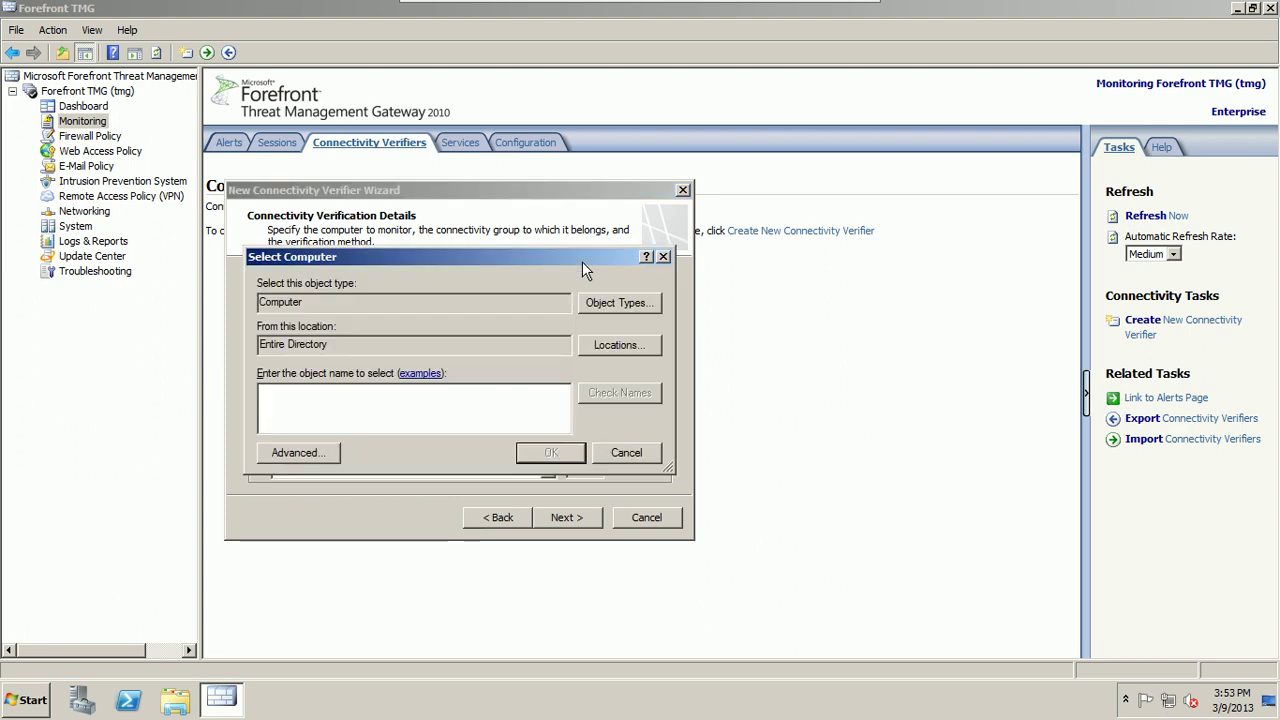
# Step: Try resolving dc1 in Select Computer and dismiss the name-not-found error
pyautogui.write('dc1')
pyautogui.click(650, 390)
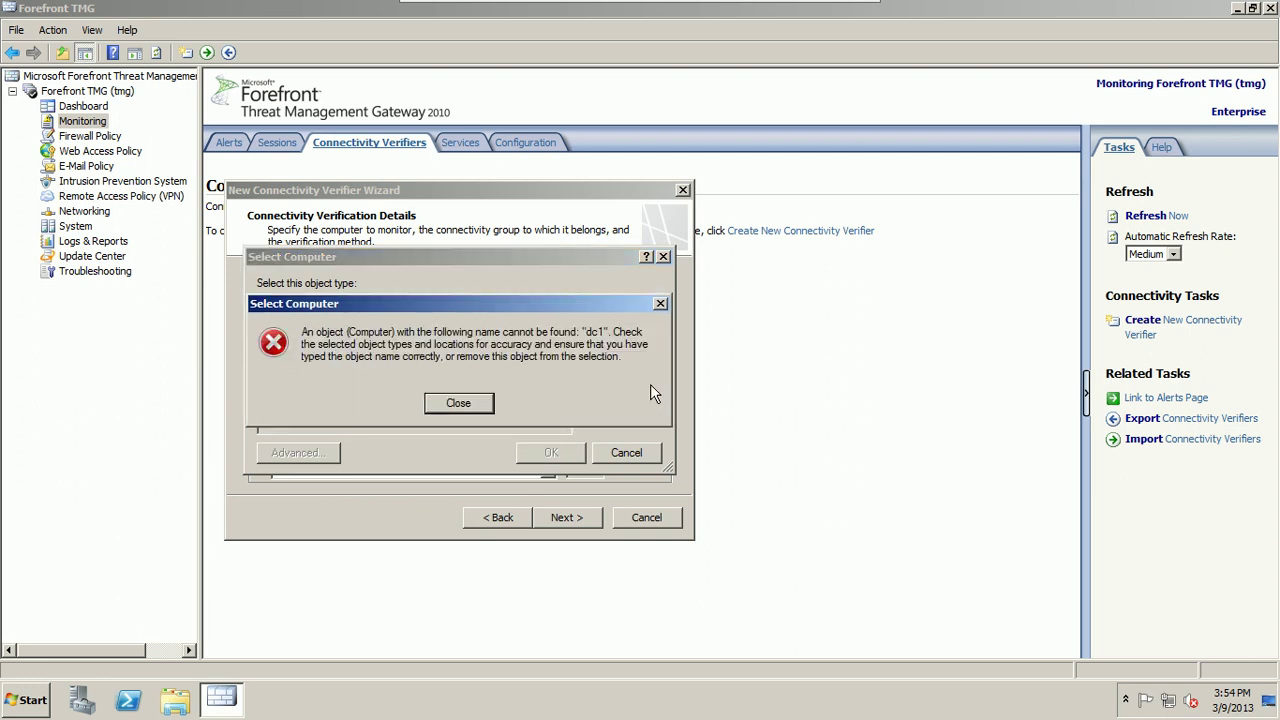
pyautogui.click(462, 402)
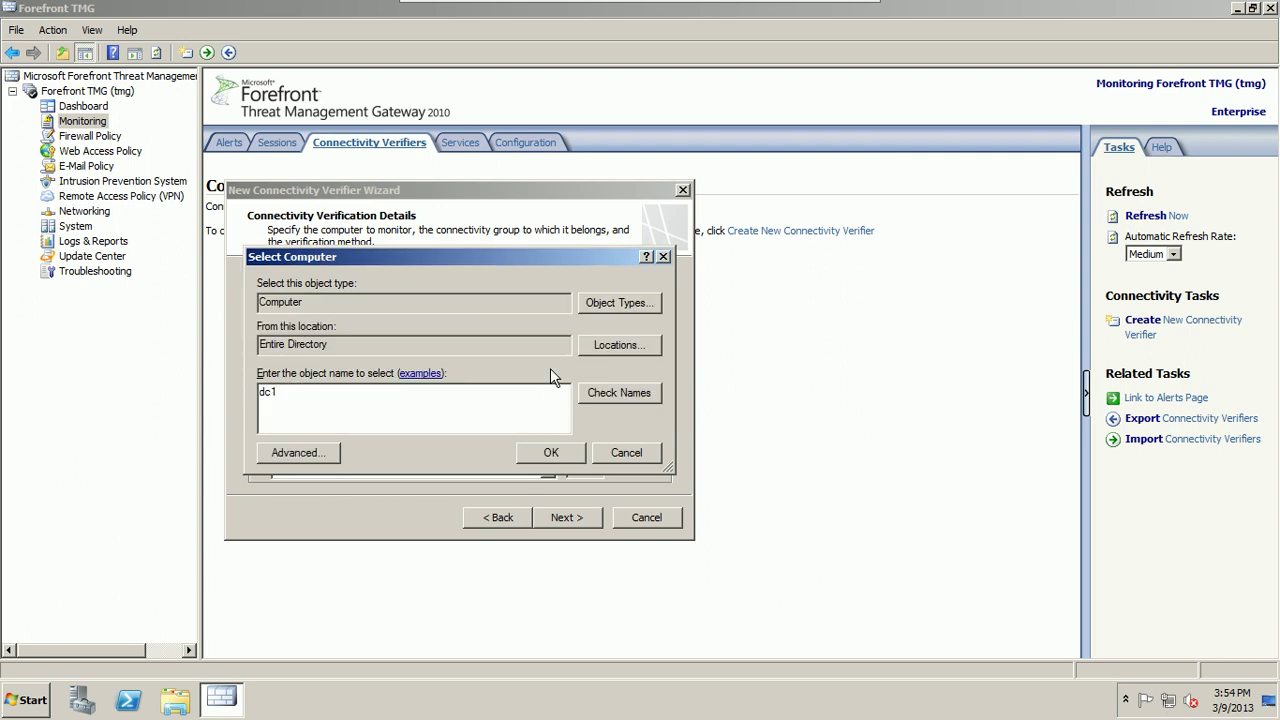
# Step: Set the search location to test.com, then cancel the computer lookup
pyautogui.click(592, 350)
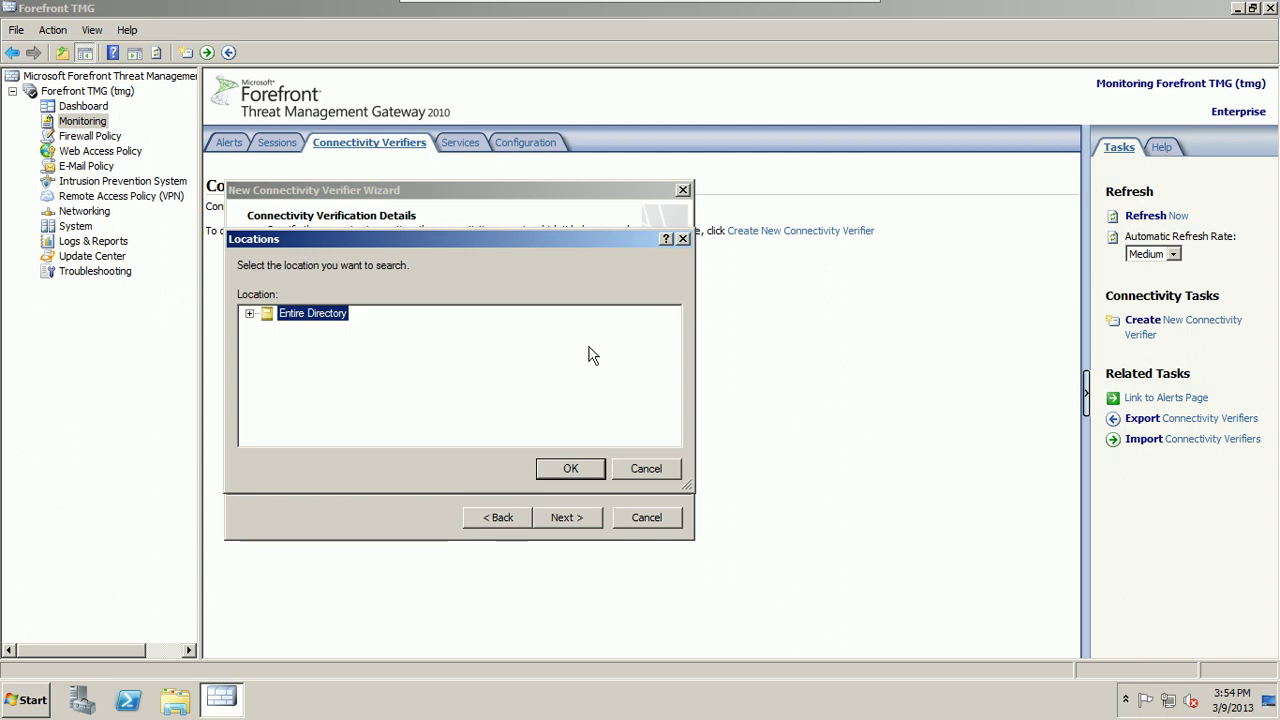
pyautogui.click(249, 314)
pyautogui.click(267, 329)
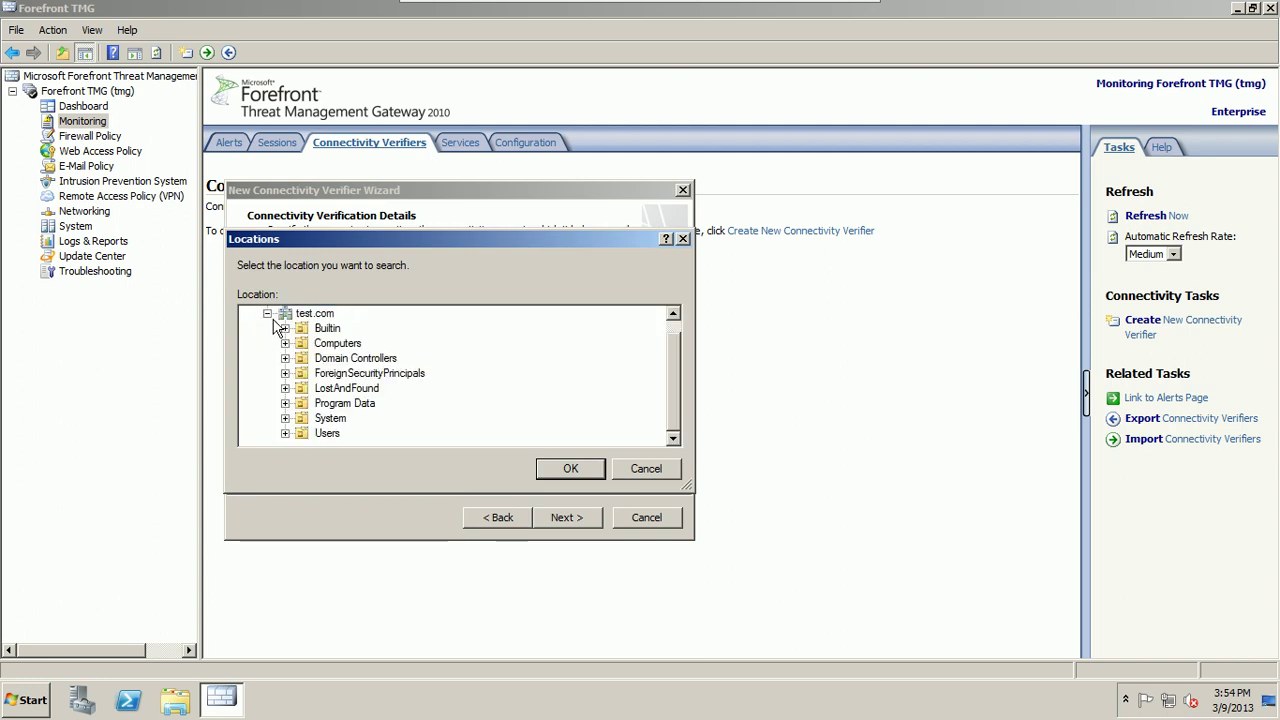
pyautogui.click(286, 345)
pyautogui.click(322, 314)
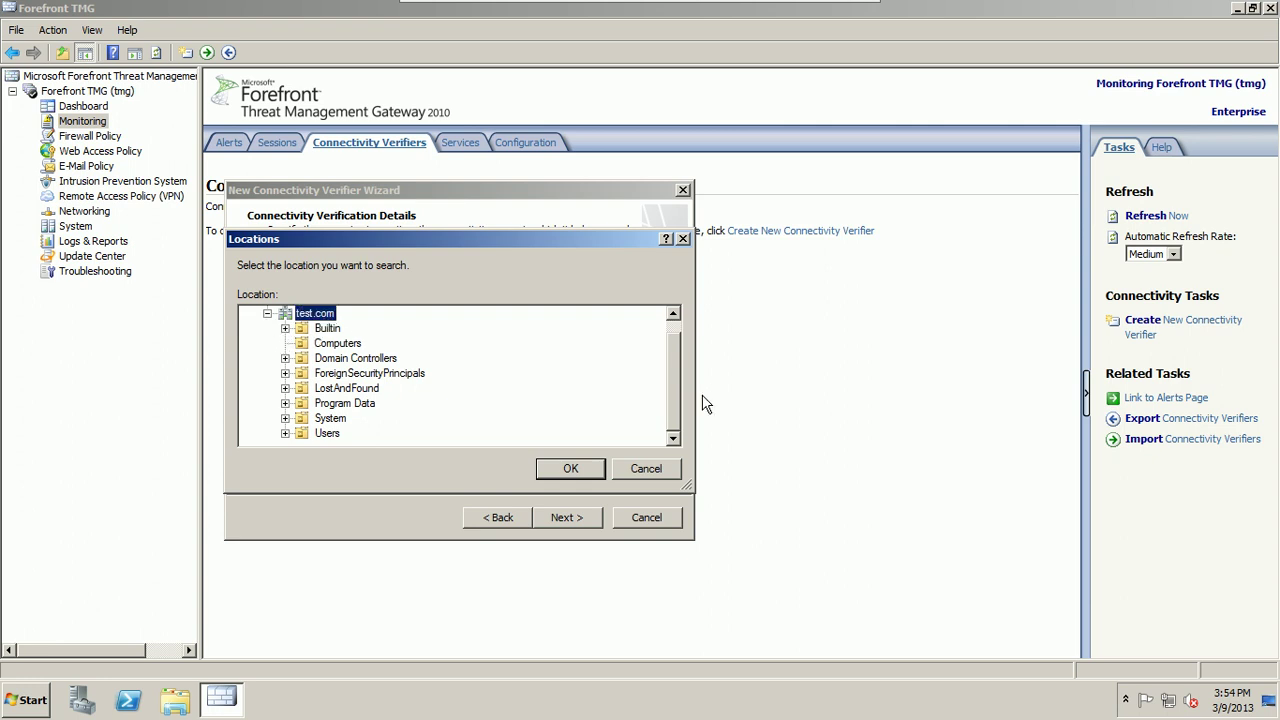
pyautogui.click(647, 467)
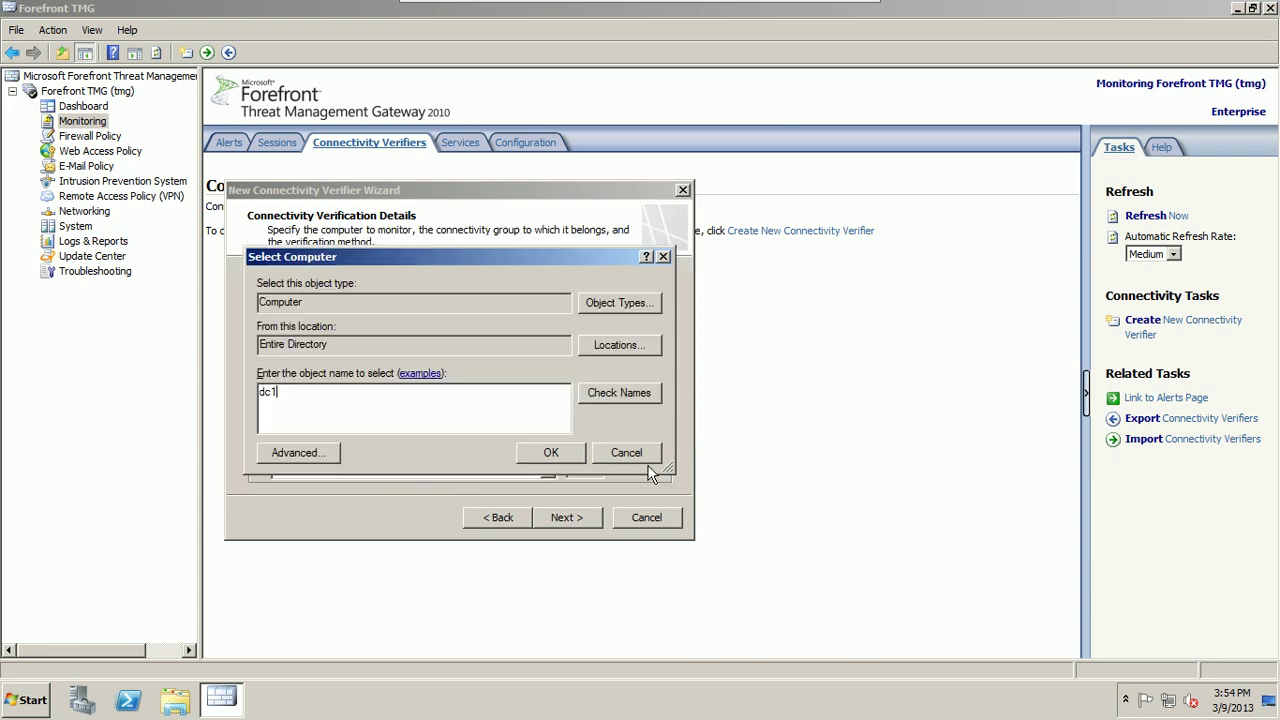
pyautogui.click(634, 458)
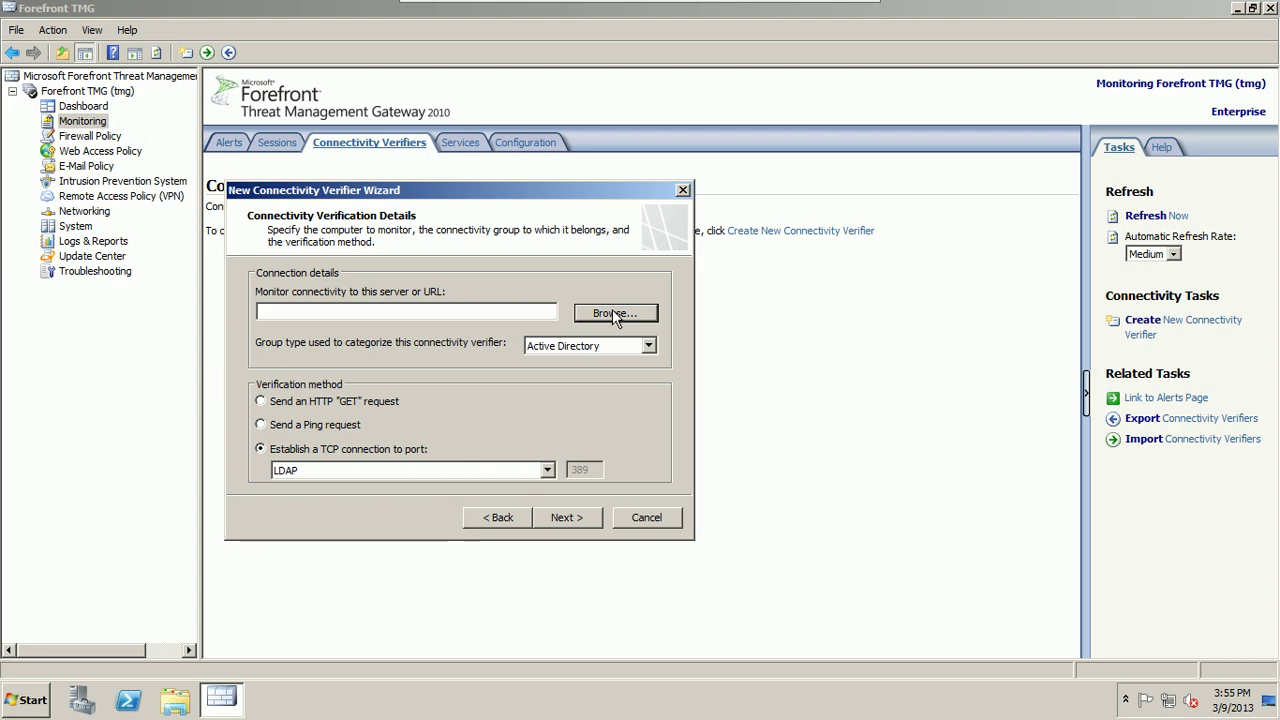
# Step: Enter 172 in the server field and check the network connection status
pyautogui.click(528, 310)
pyautogui.write('172')
pyautogui.click(1168, 705)
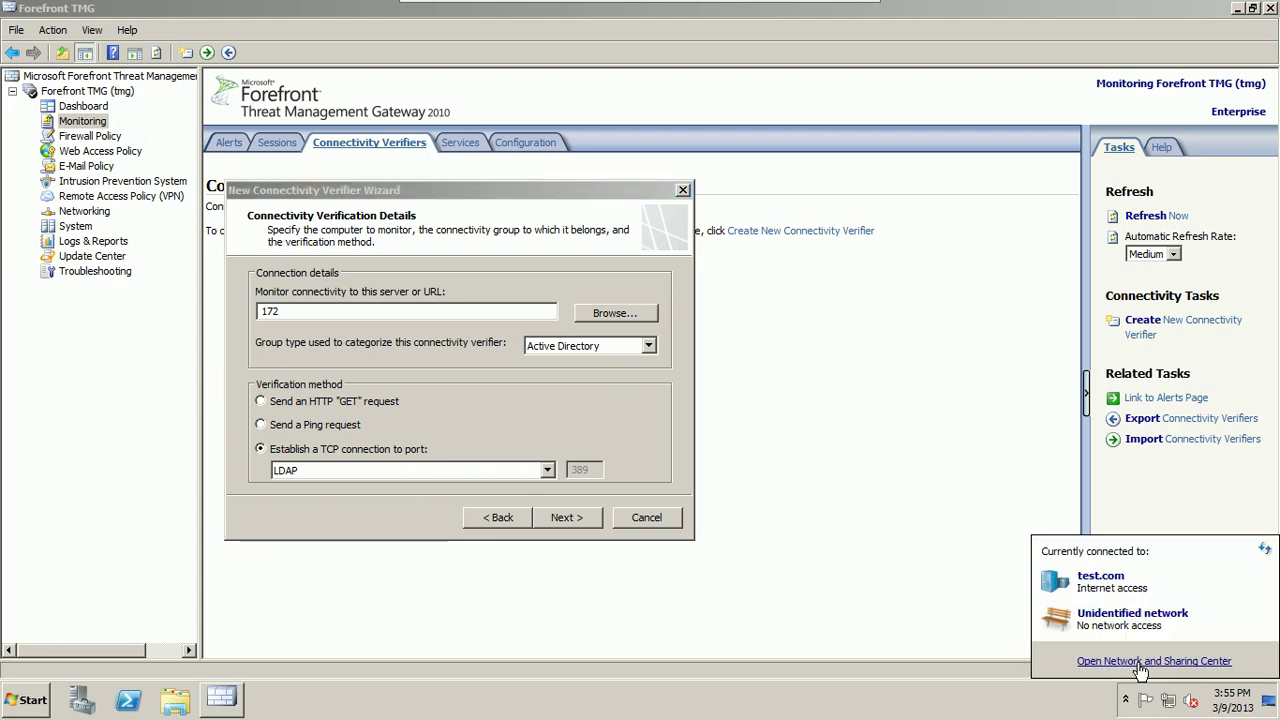
# Step: Disable the External adapter via Network and Sharing Center's adapter settings
pyautogui.click(724, 434)
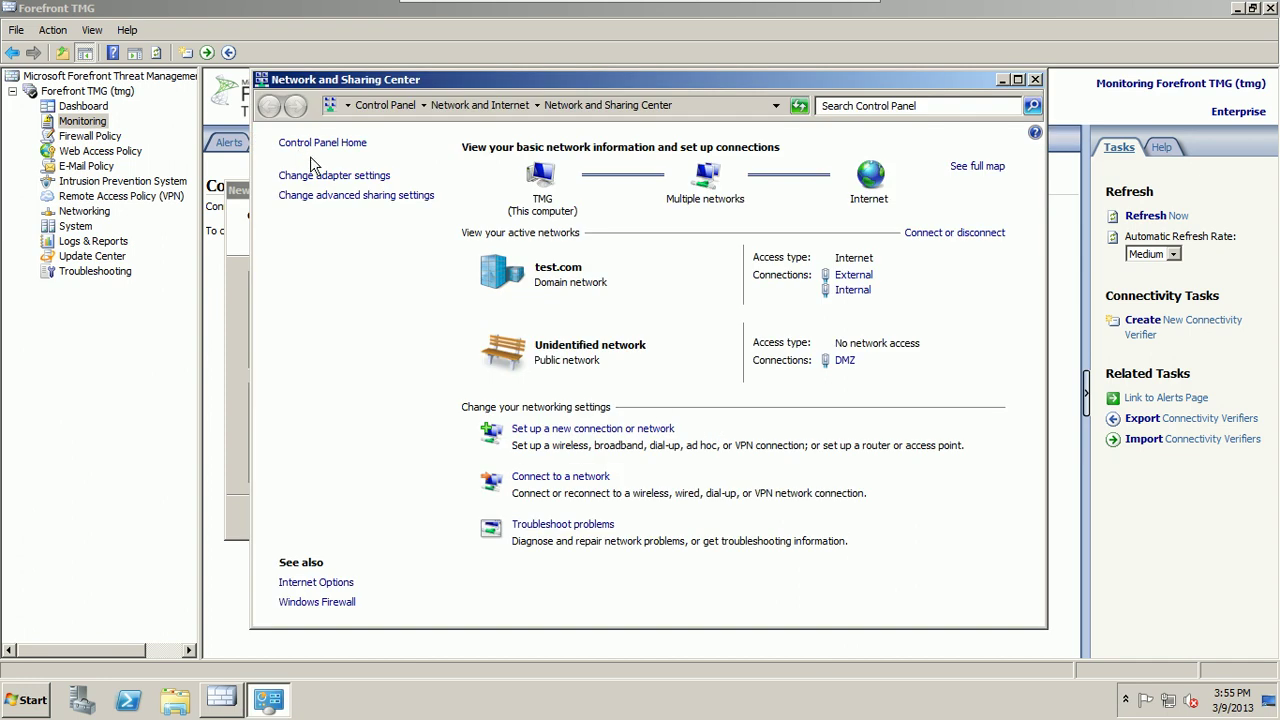
pyautogui.click(312, 173)
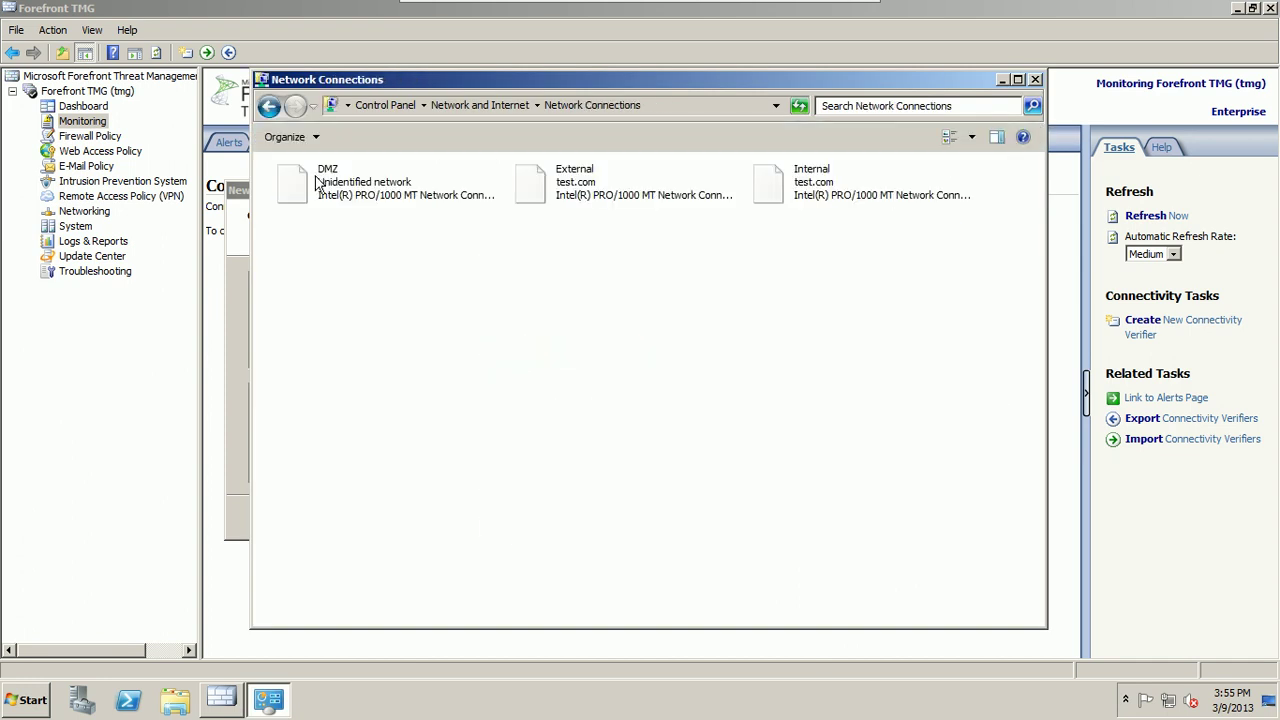
pyautogui.click(547, 178)
pyautogui.rightClick(549, 175)
pyautogui.press('Escape')
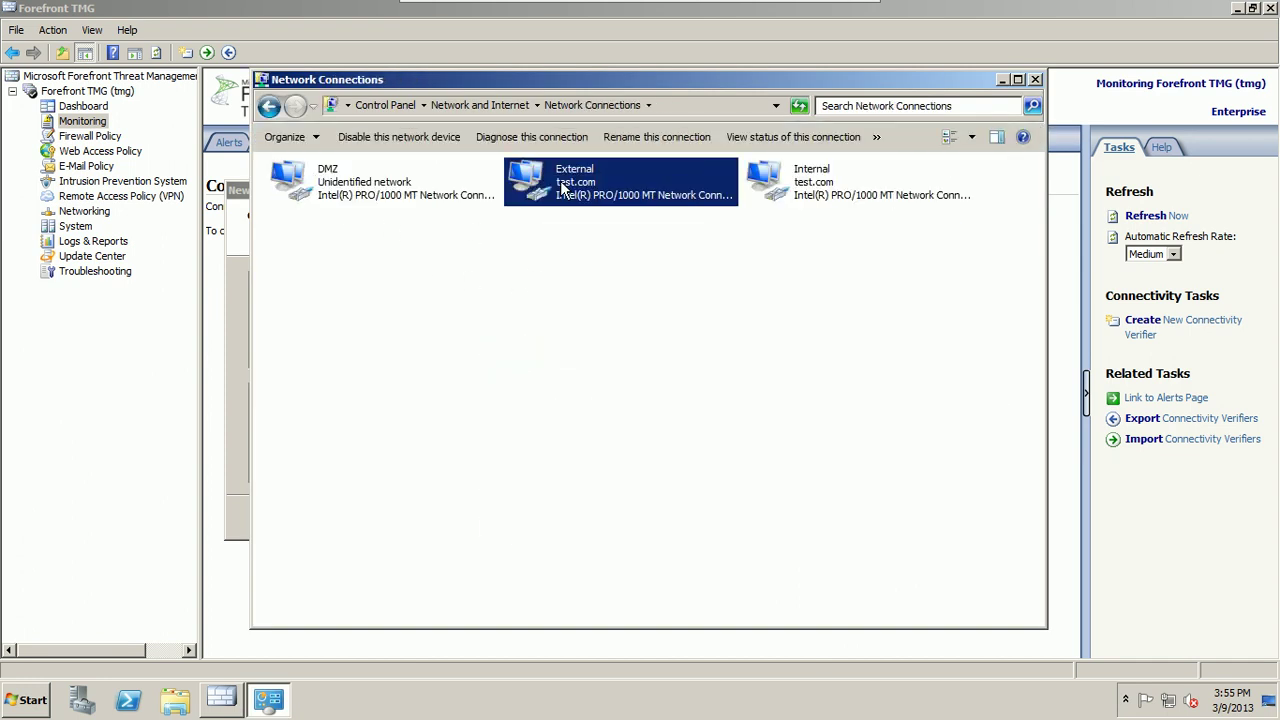
# Step: Resolve dc1 to dc1.test.com as the server, choose Ping verification, and continue to the summary
pyautogui.click(1002, 80)
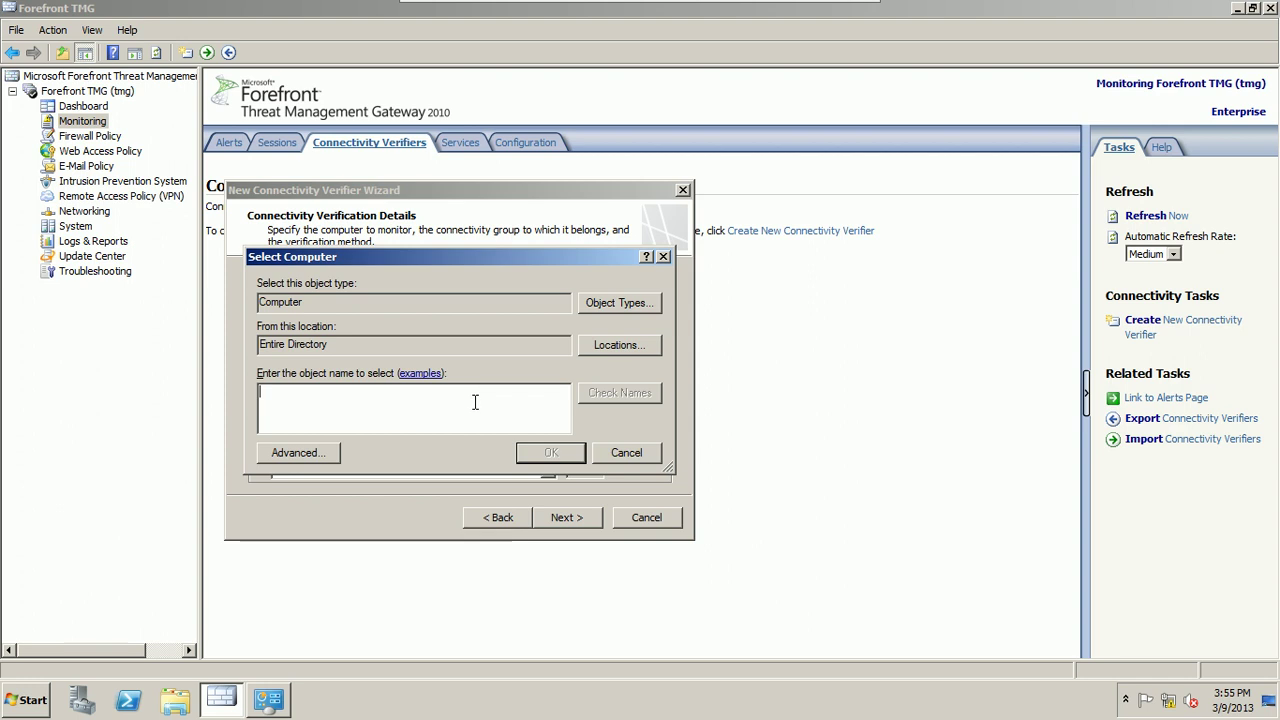
pyautogui.write('dc1')
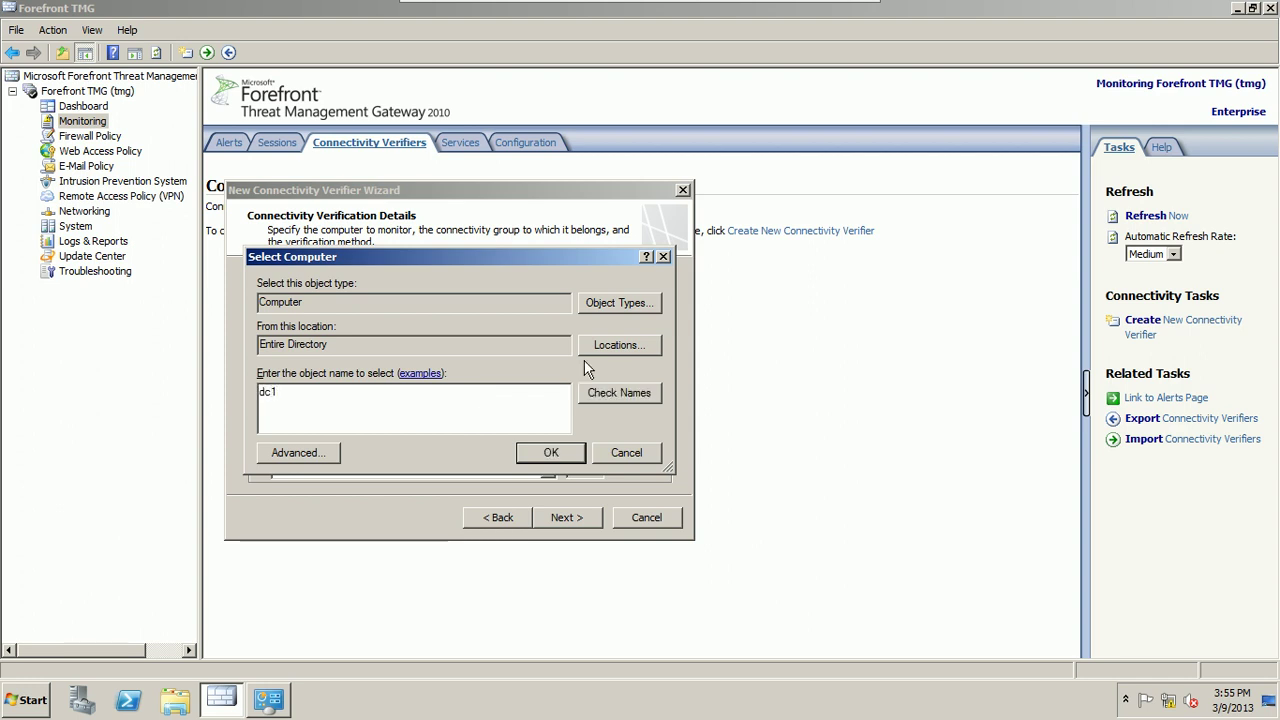
pyautogui.click(606, 391)
pyautogui.click(540, 460)
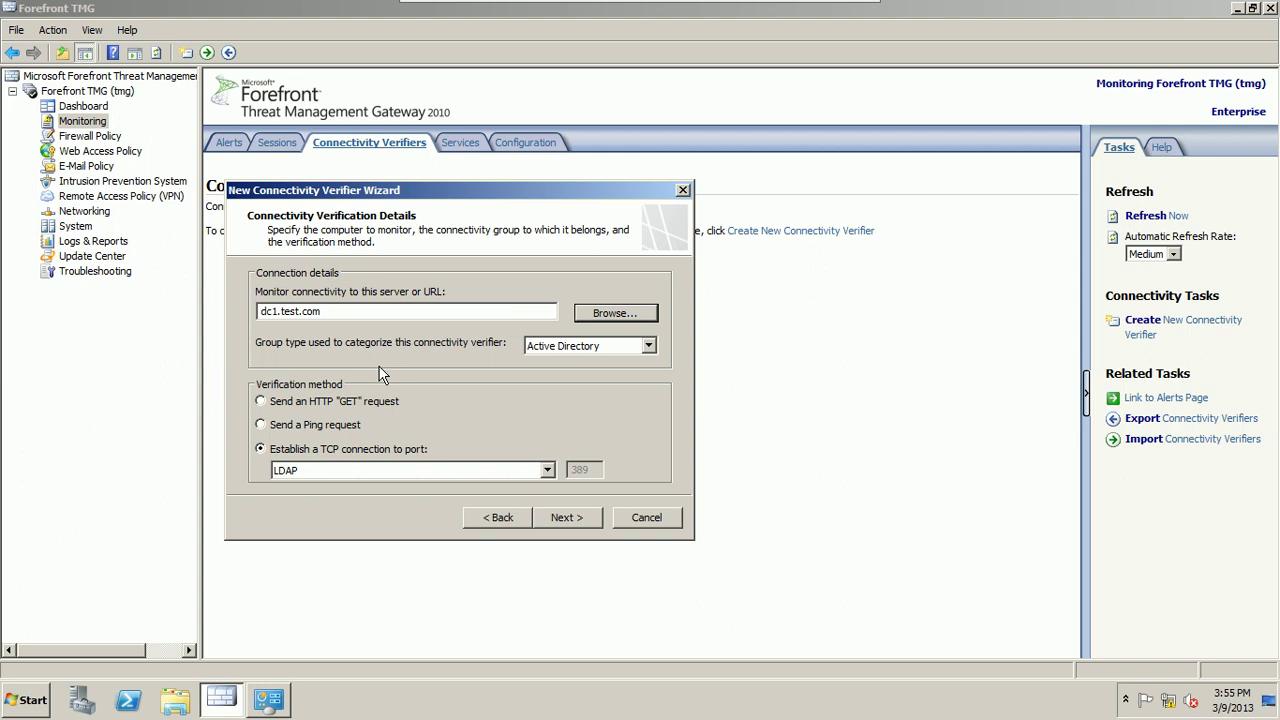
pyautogui.click(261, 424)
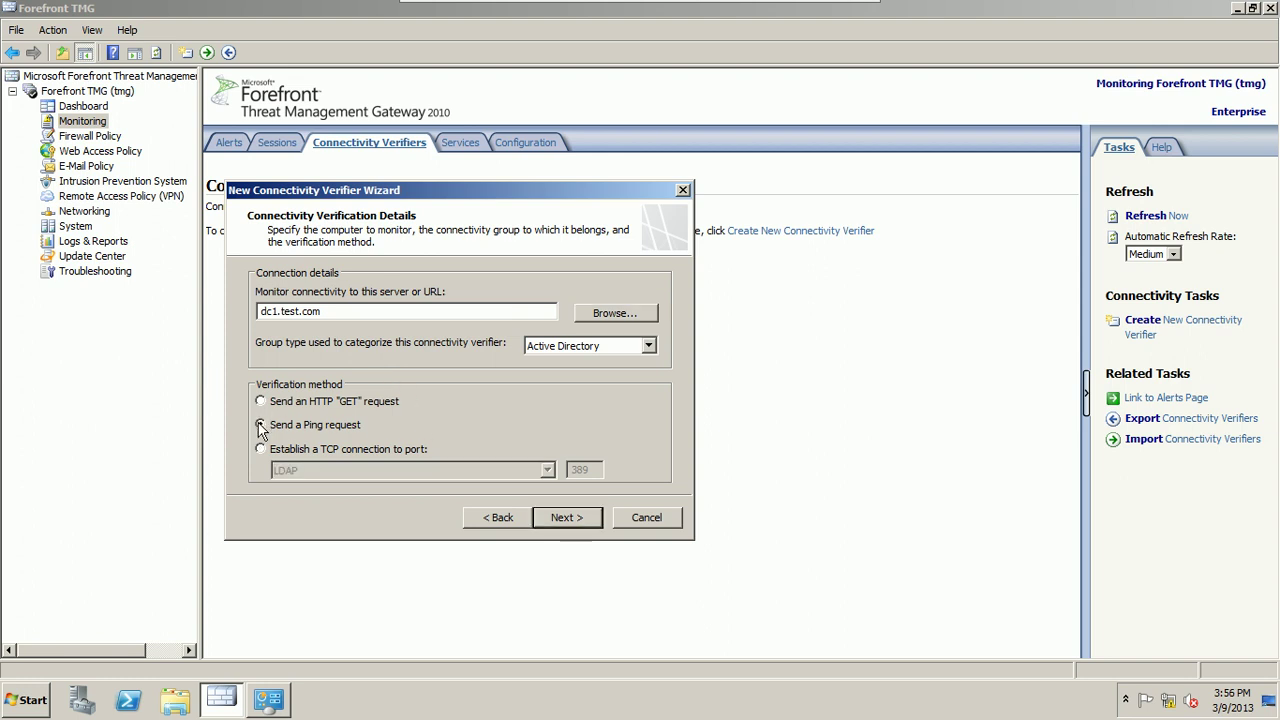
pyautogui.click(577, 518)
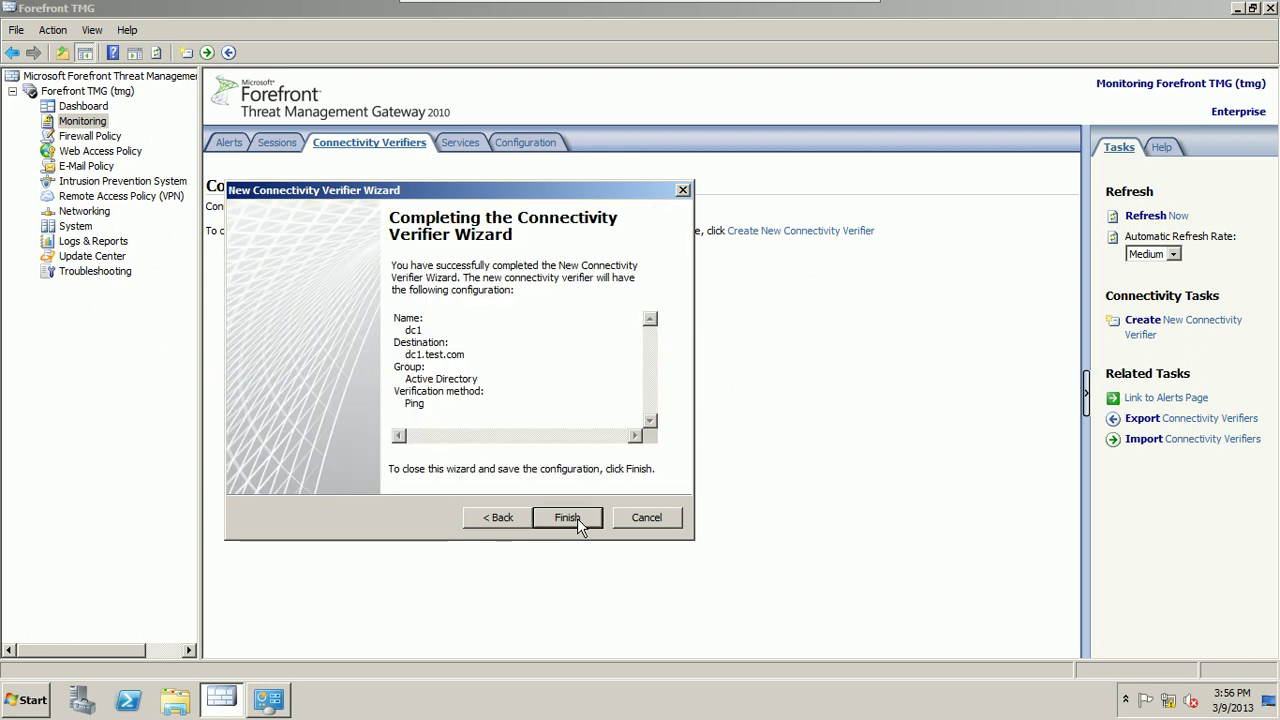
# Step: Finish the dc1 verifier, apply the configuration changes, and expand dc1 to show the tmg entry
pyautogui.click(567, 518)
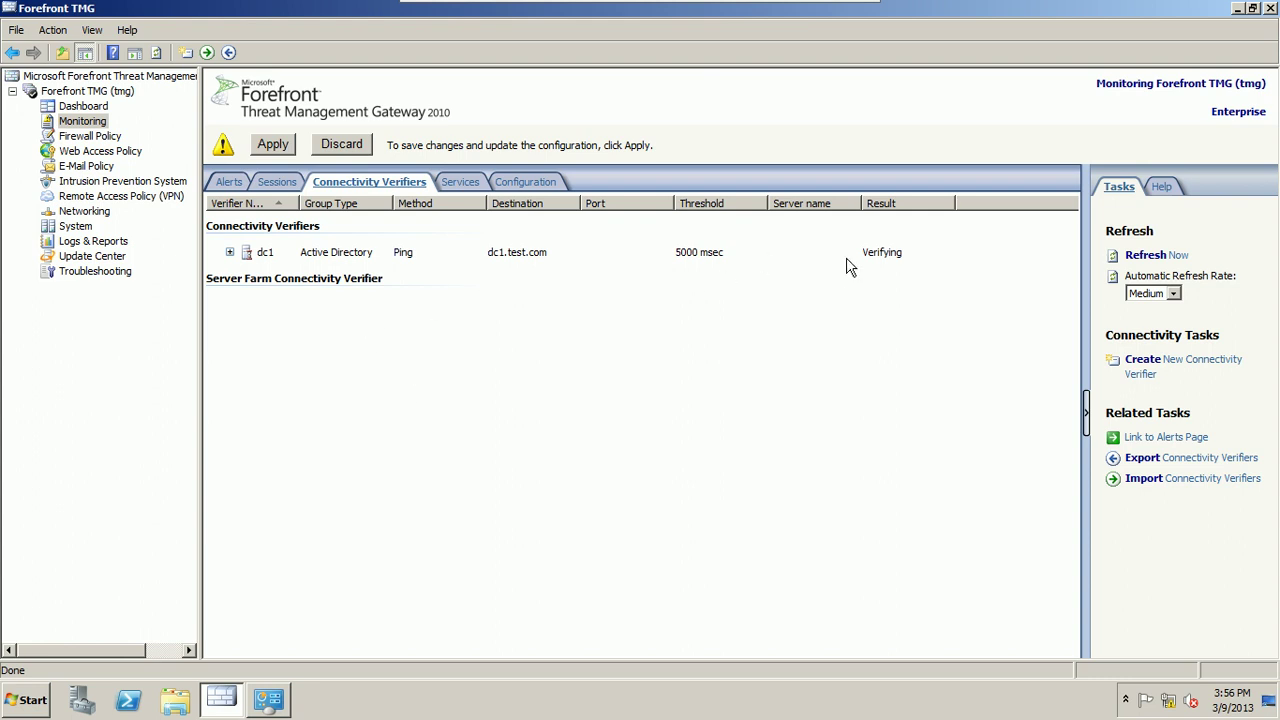
pyautogui.click(276, 150)
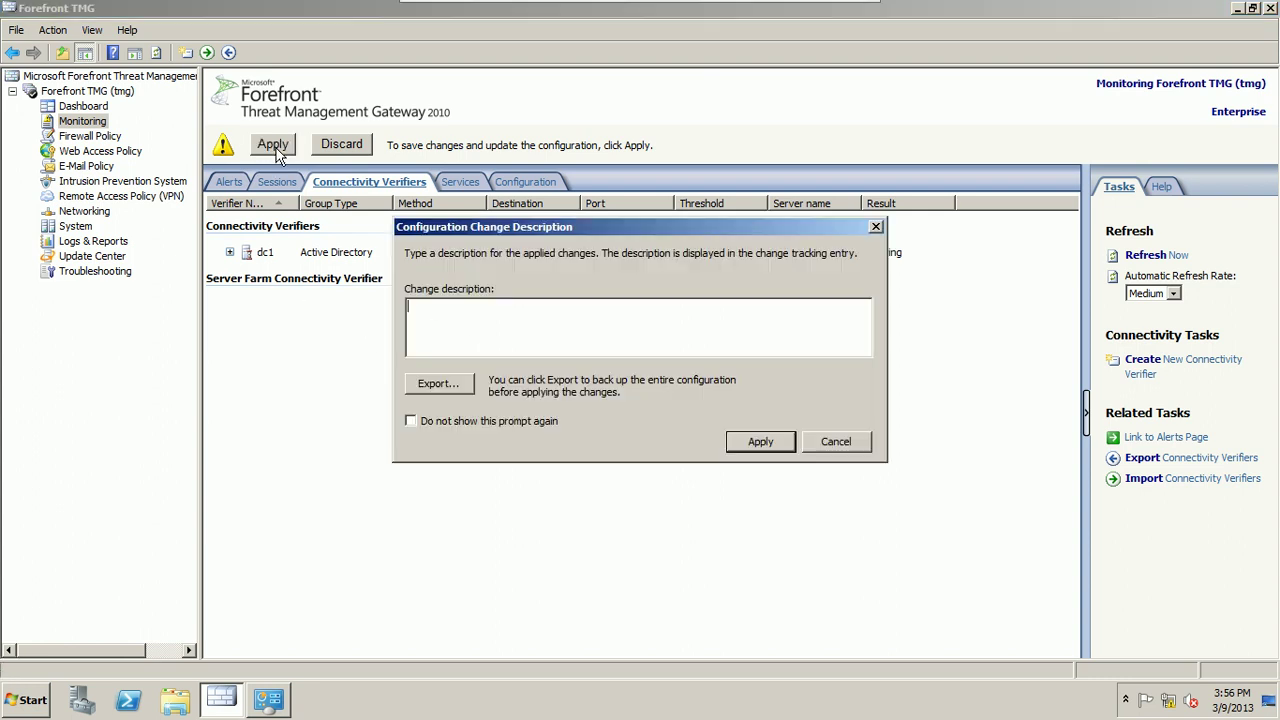
pyautogui.click(761, 442)
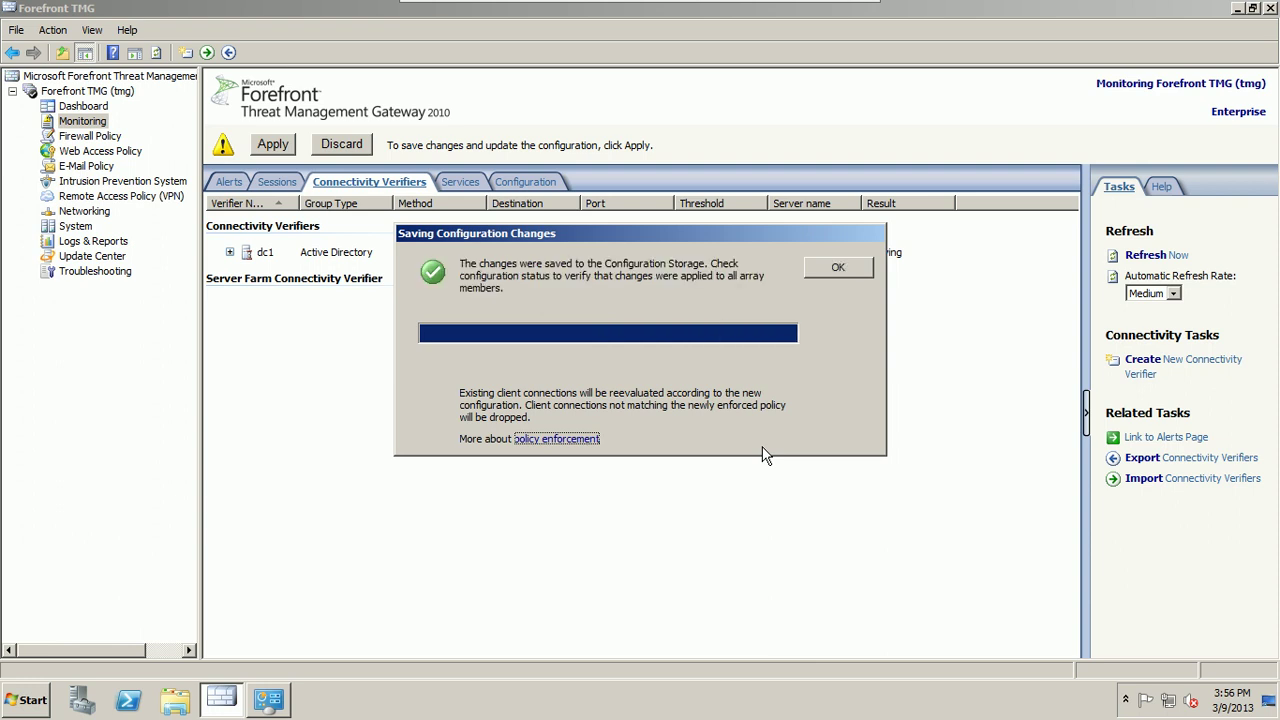
pyautogui.click(837, 270)
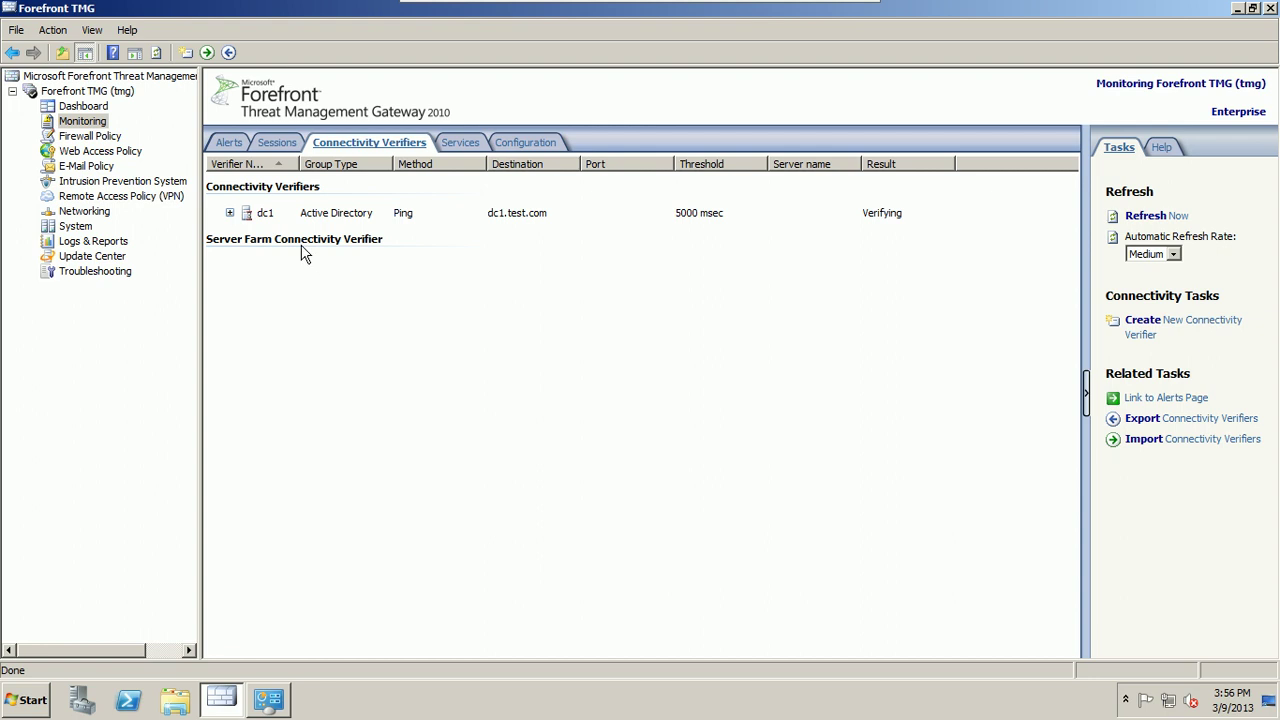
pyautogui.click(230, 213)
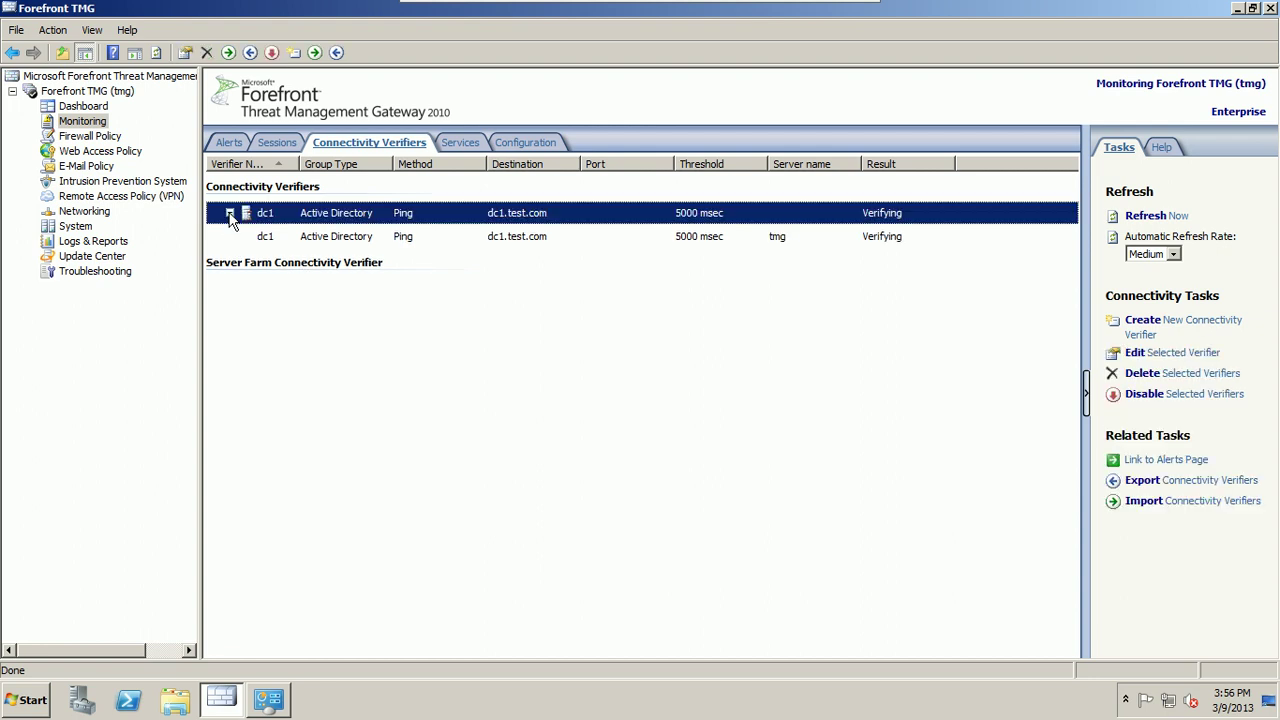
# Step: Select the tmg entry under dc1, collapse dc1, and view the Sessions list
pyautogui.click(352, 236)
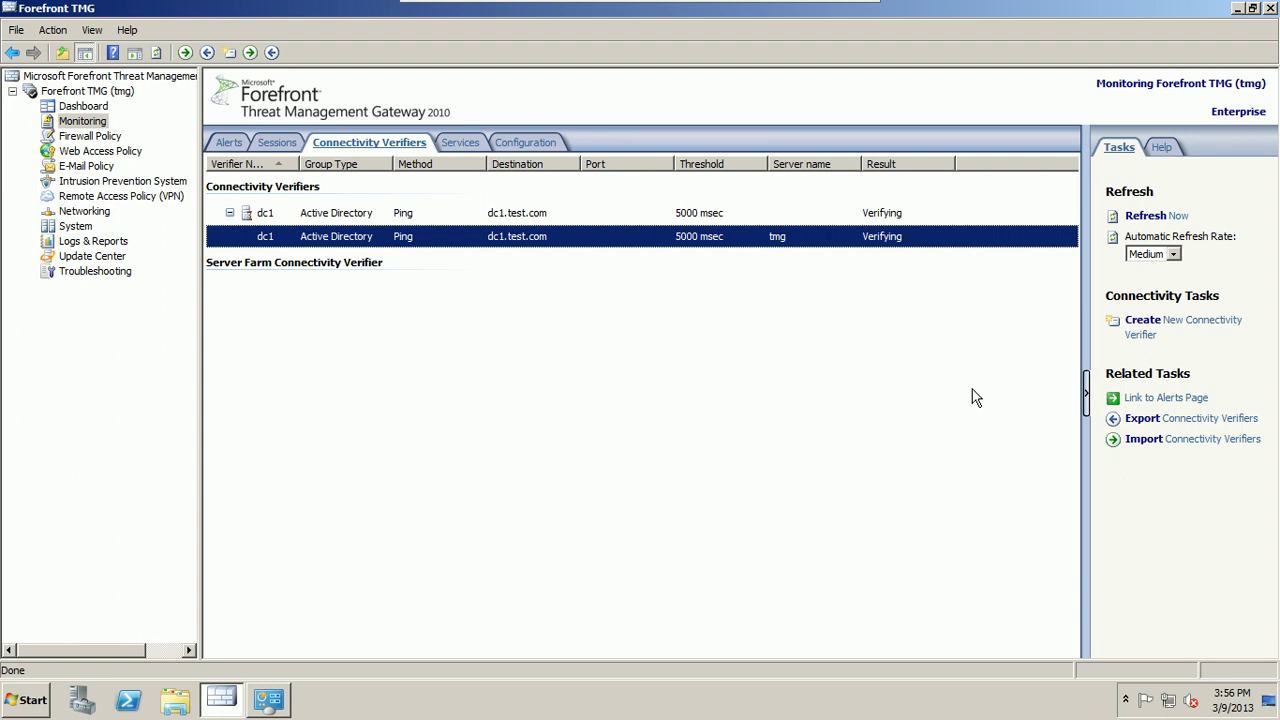
pyautogui.click(230, 212)
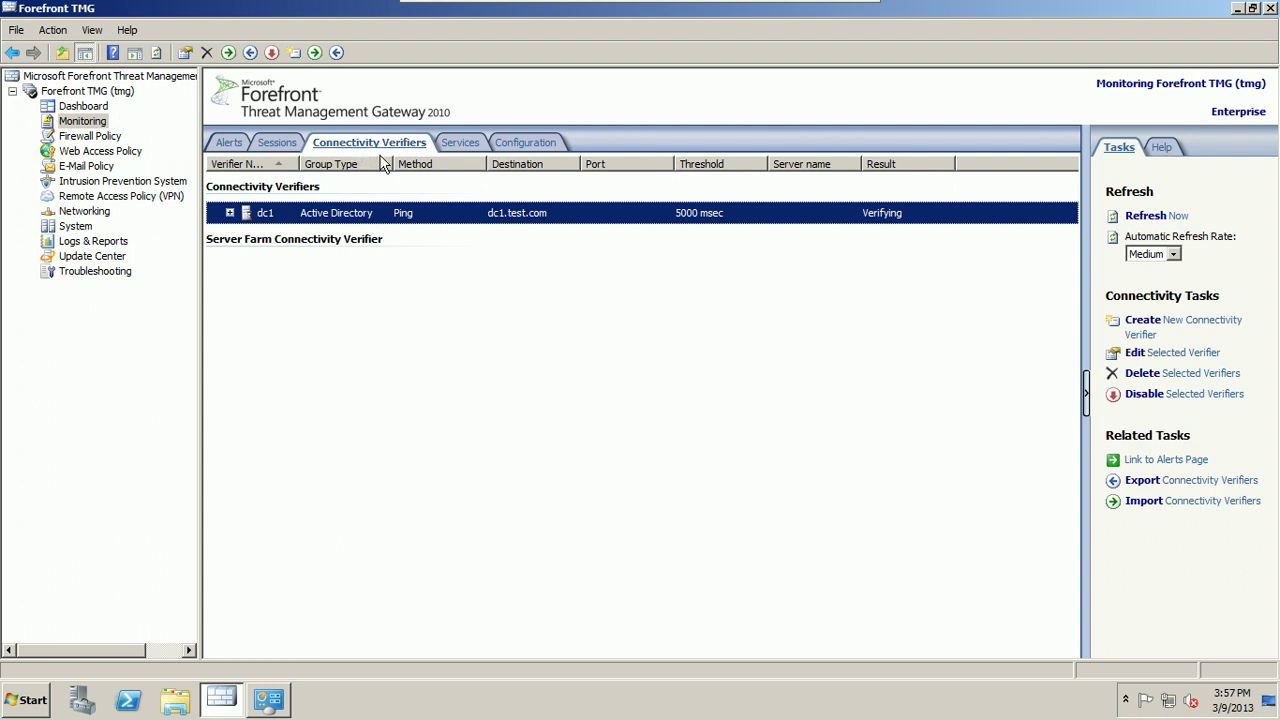
pyautogui.click(280, 145)
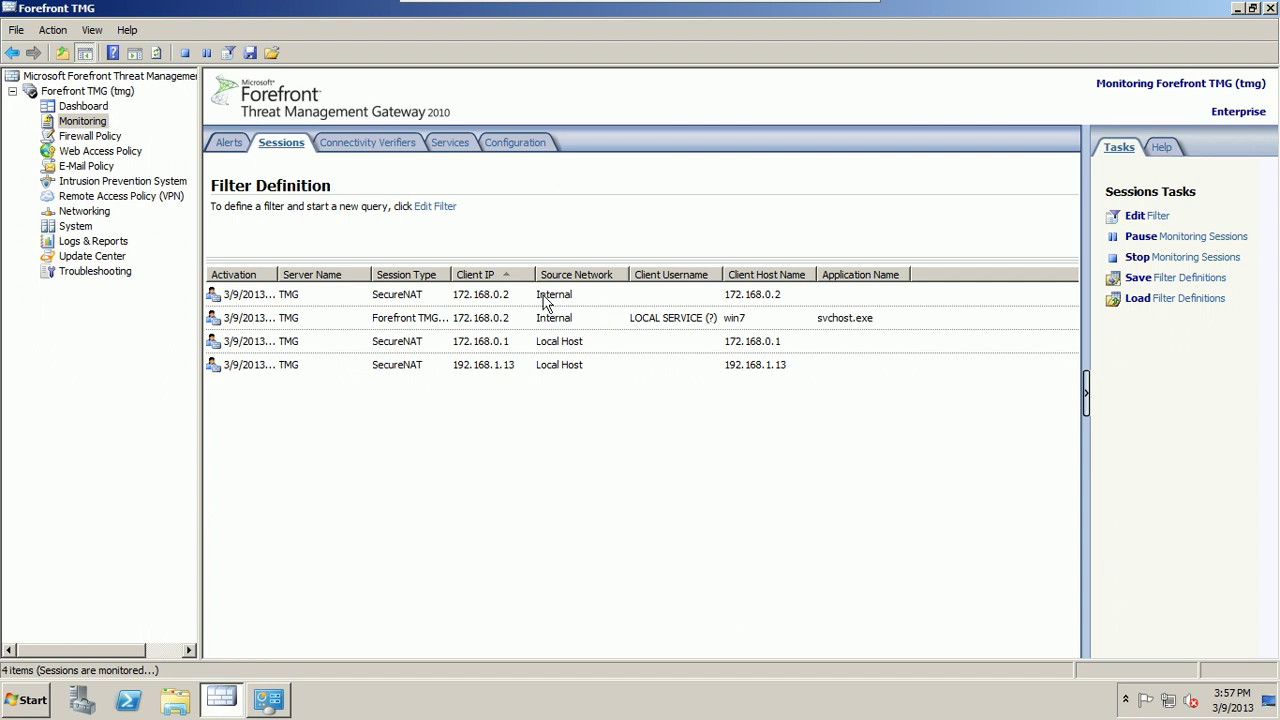
# Step: Widen Session Type, view the TMG Client session's actions without disconnecting, then return to Connectivity Verifiers
pyautogui.doubleClick(451, 274)
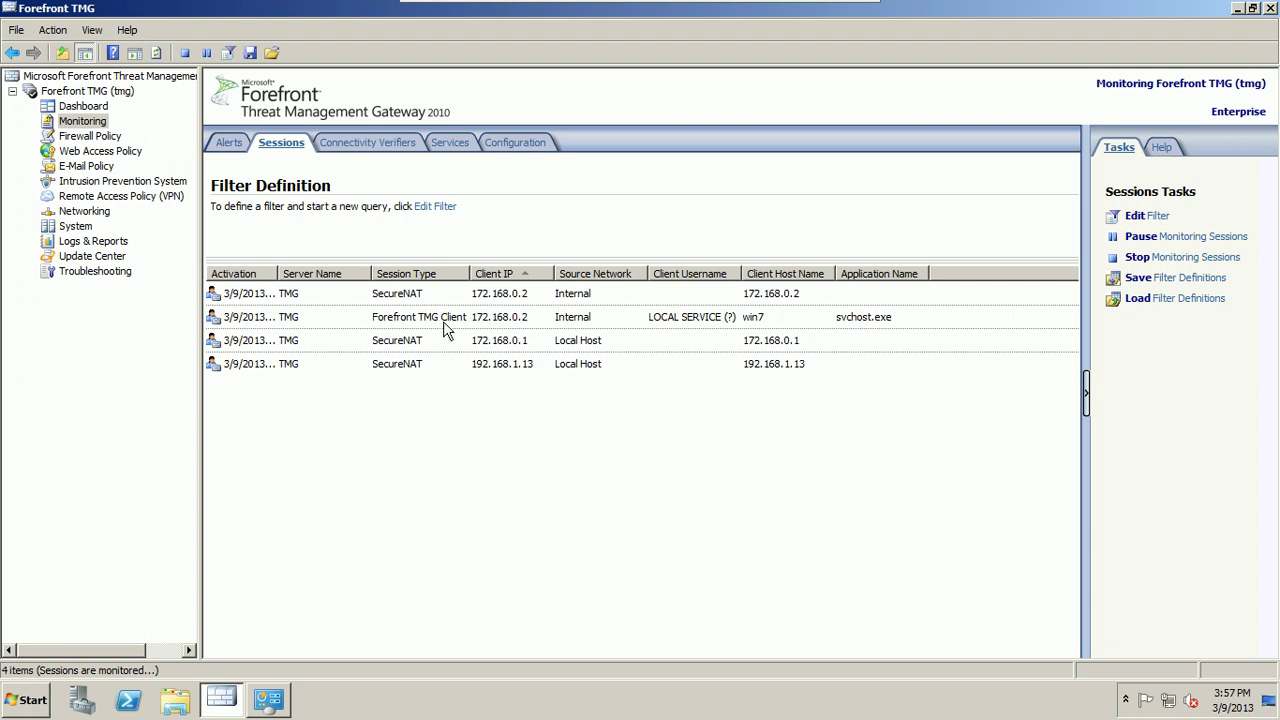
pyautogui.click(443, 321)
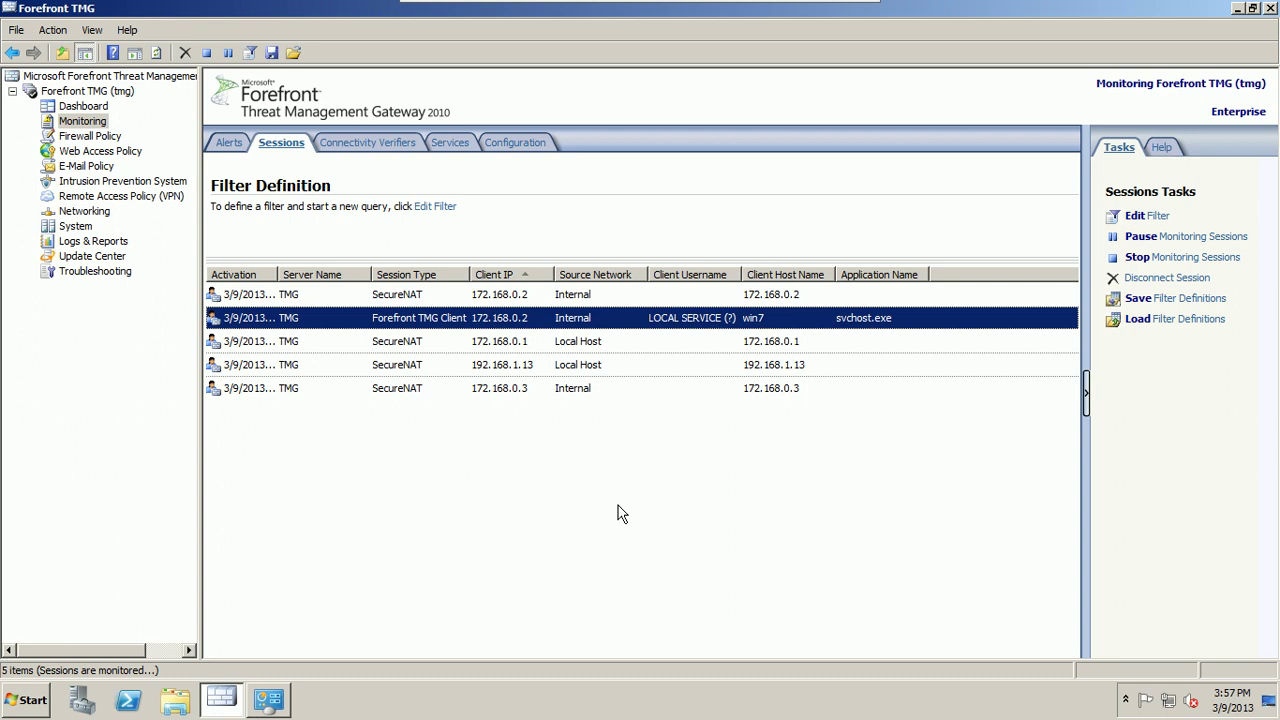
pyautogui.rightClick(270, 320)
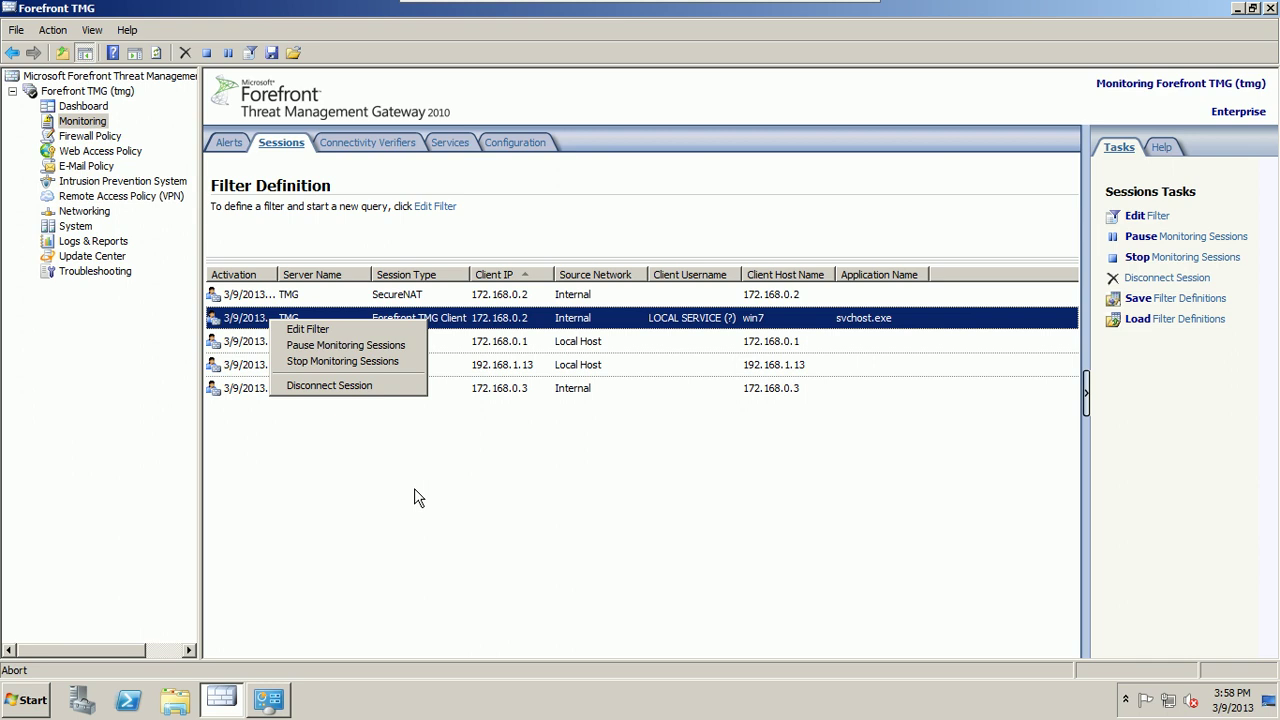
pyautogui.click(414, 488)
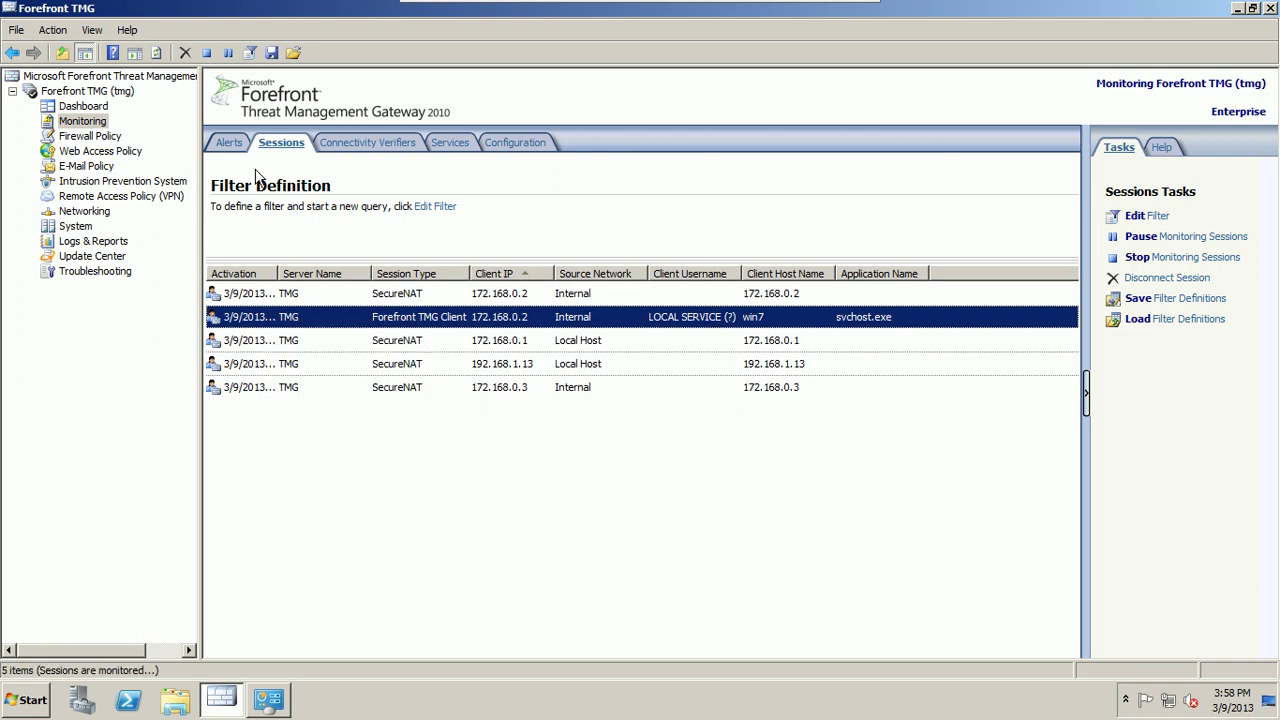
pyautogui.click(362, 147)
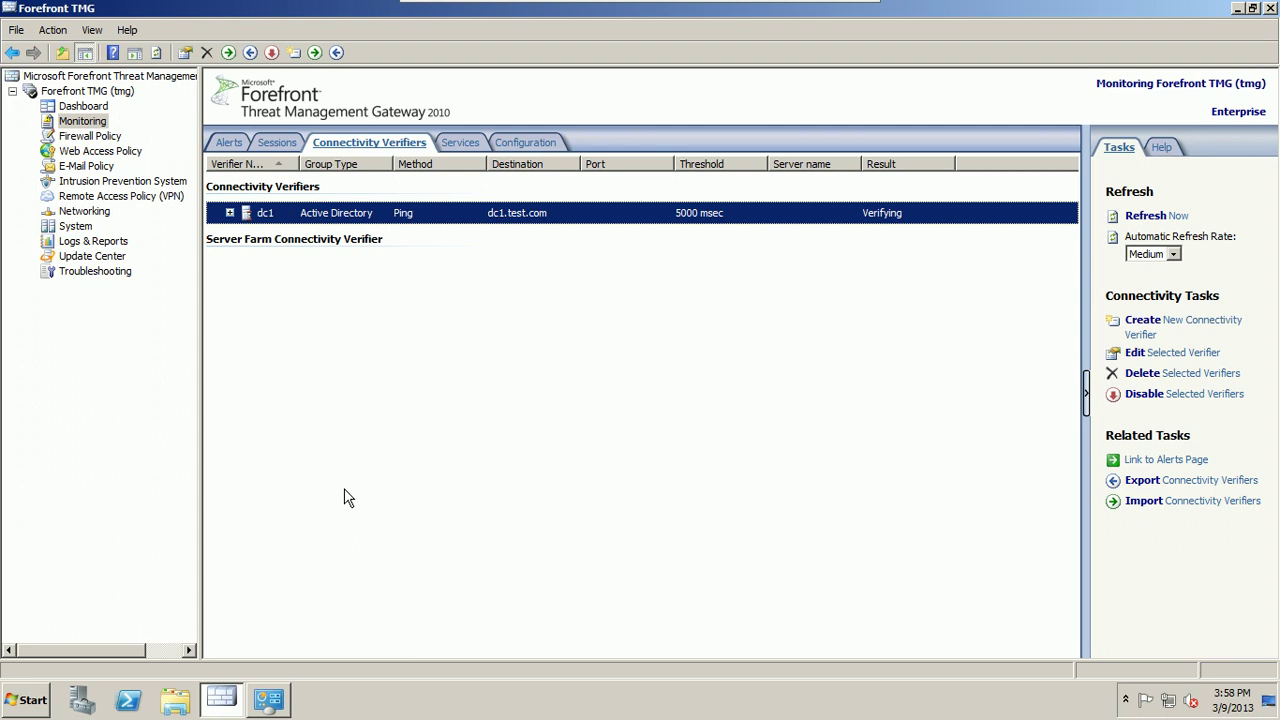
# Step: Launch Performance Monitor by searching 'per' from Start, then minimize the Forefront TMG console
pyautogui.click(36, 703)
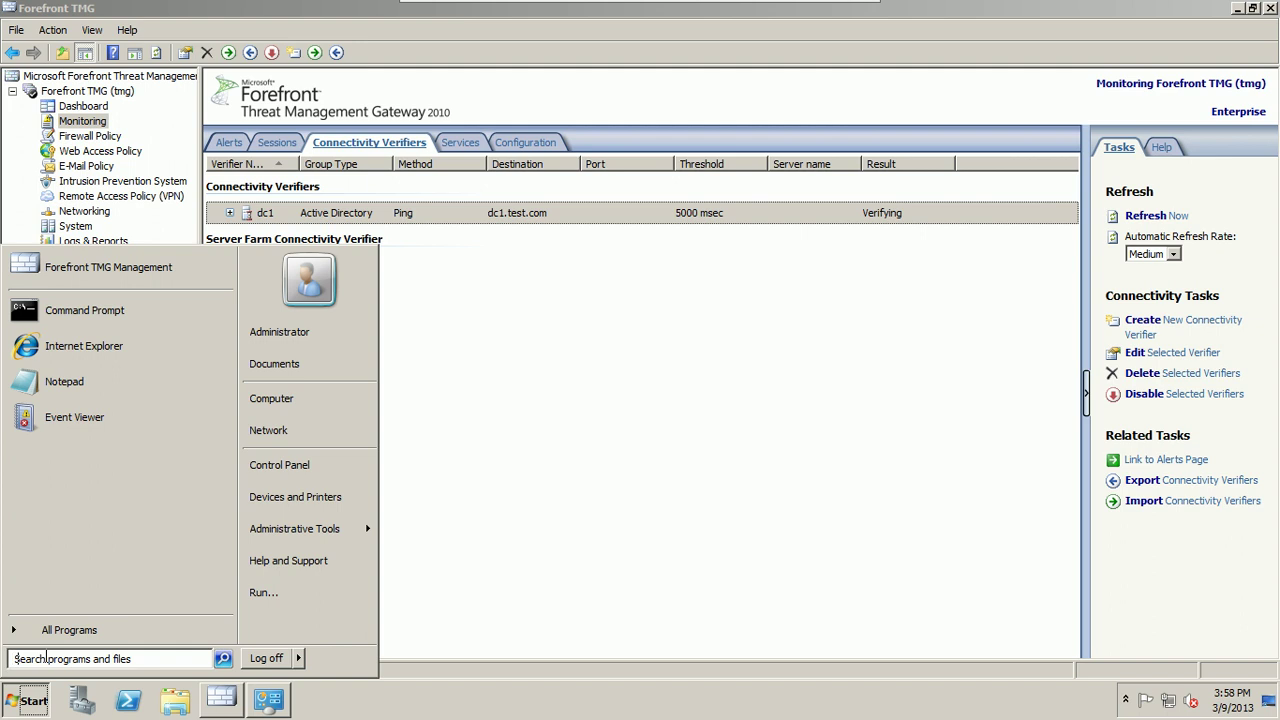
pyautogui.write('per')
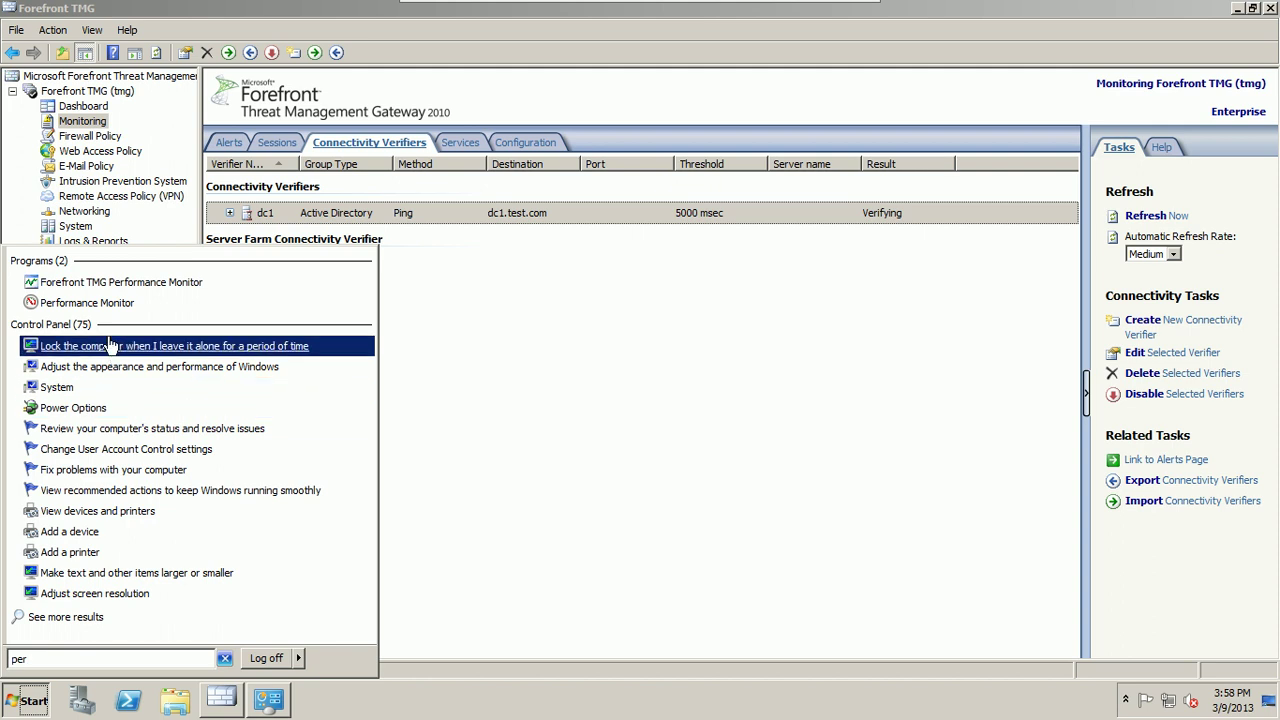
pyautogui.click(93, 303)
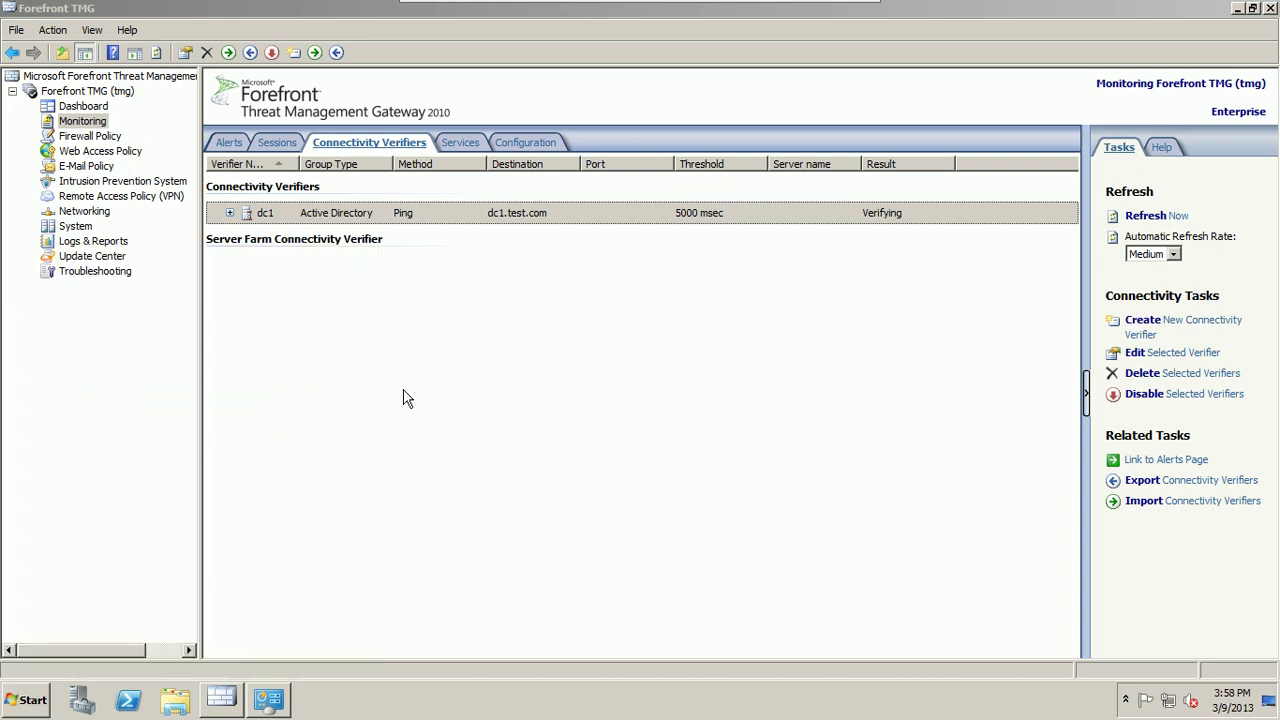
pyautogui.click(1046, 13)
pyautogui.click(1251, 9)
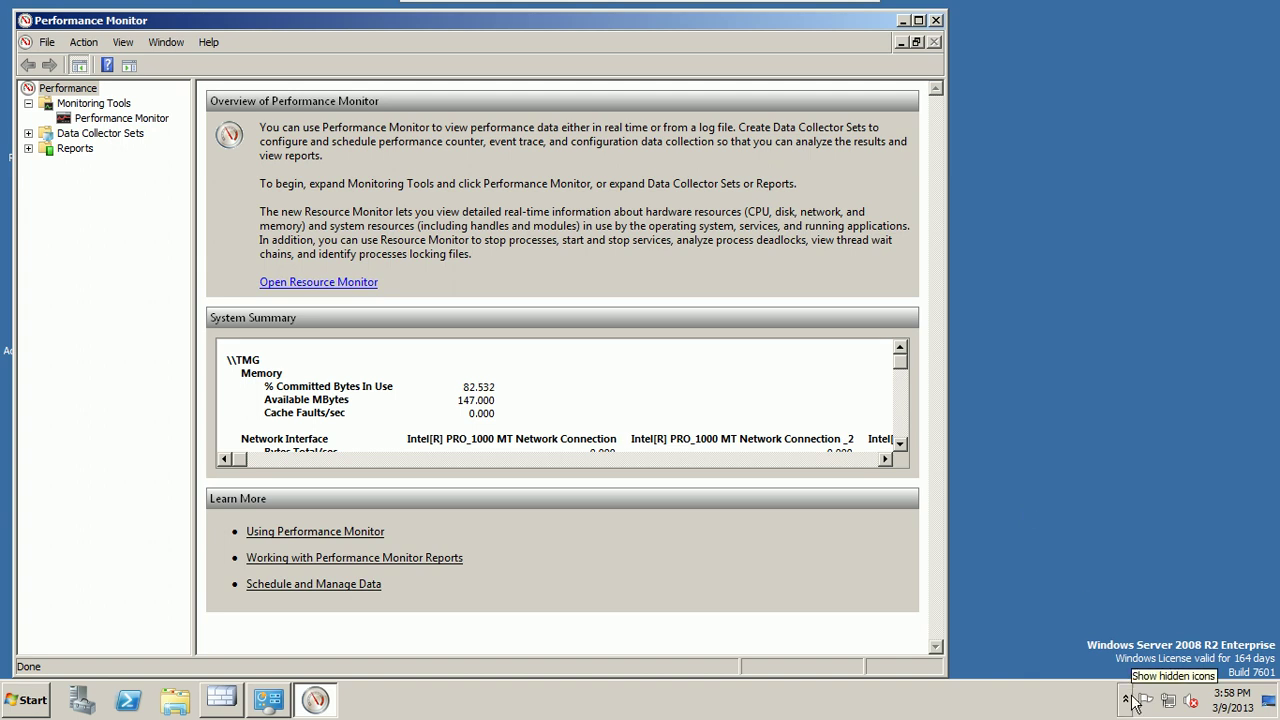
# Step: Disable the External network connection in Network Connections
pyautogui.click(285, 705)
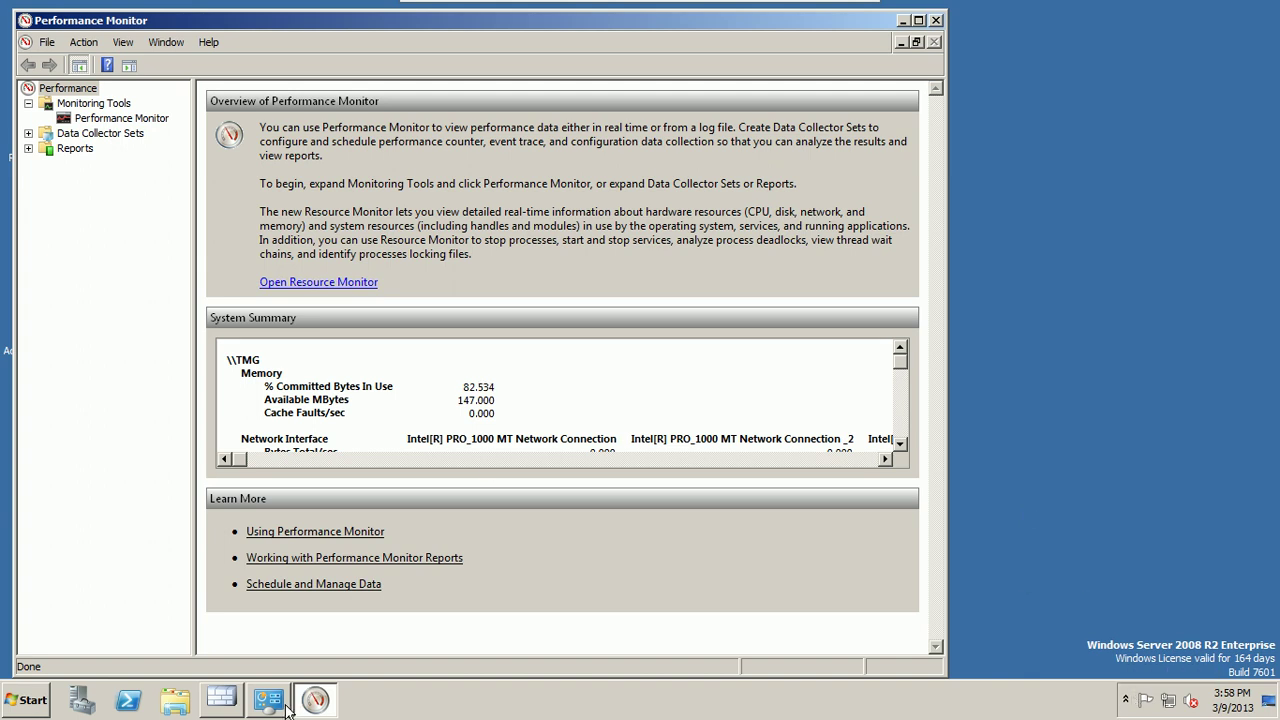
pyautogui.rightClick(564, 189)
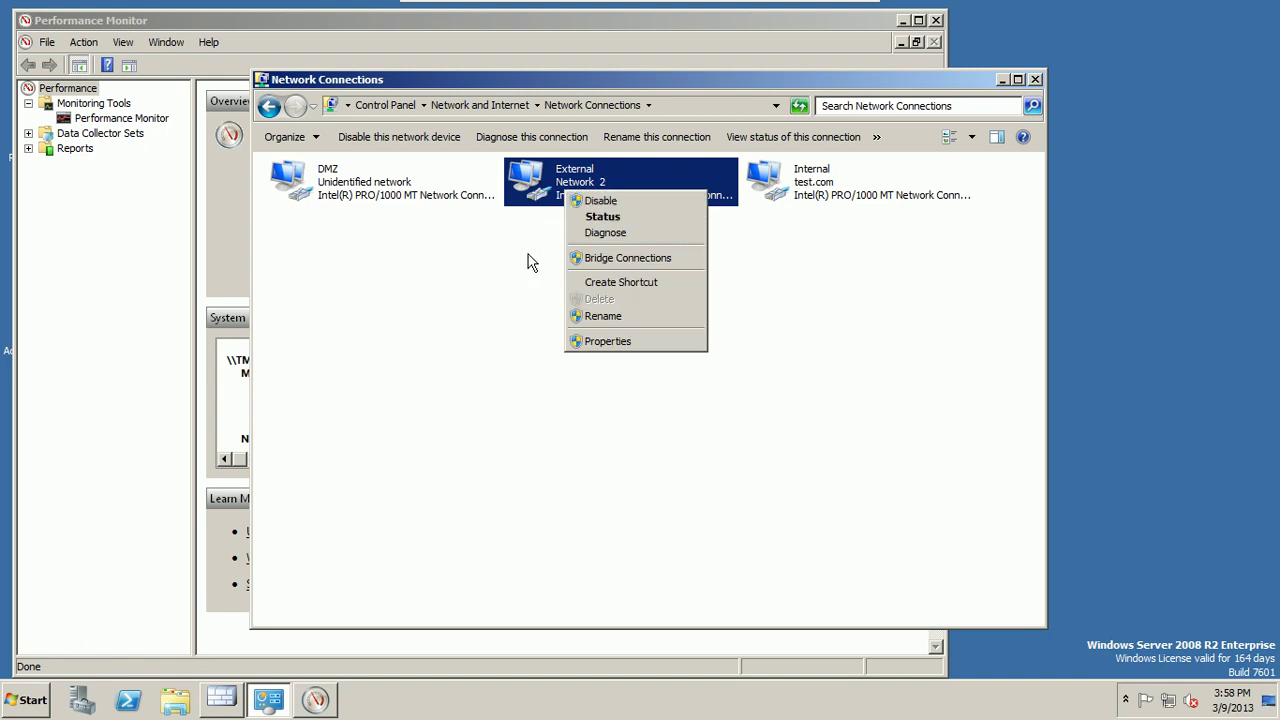
pyautogui.click(531, 262)
pyautogui.rightClick(573, 183)
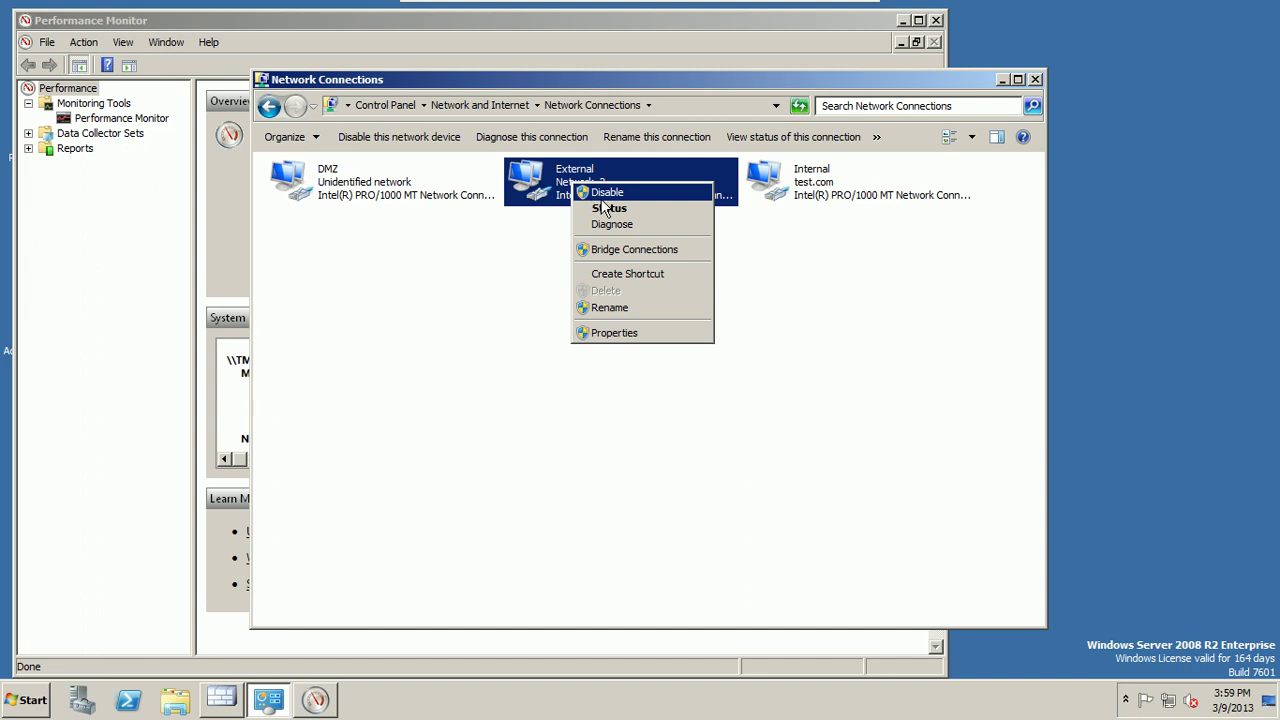
pyautogui.click(596, 192)
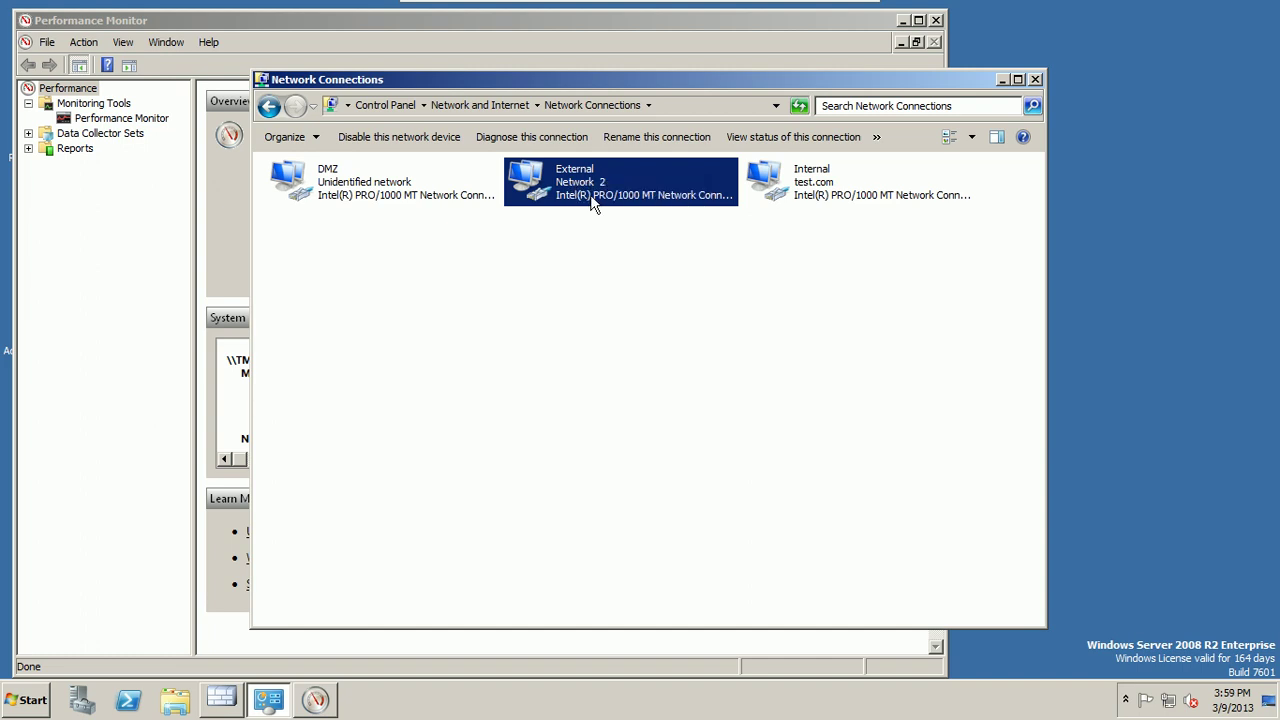
# Step: Refresh the connections list and return to the Forefront TMG console
pyautogui.rightClick(526, 290)
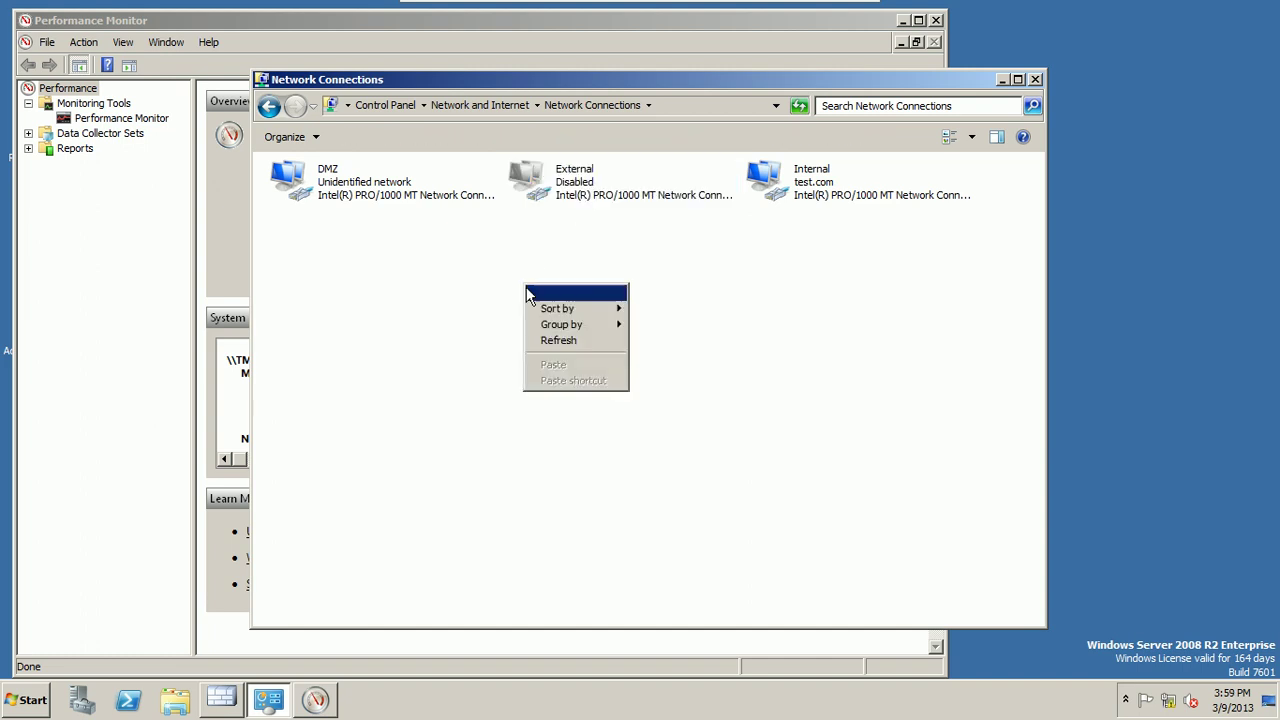
pyautogui.click(548, 341)
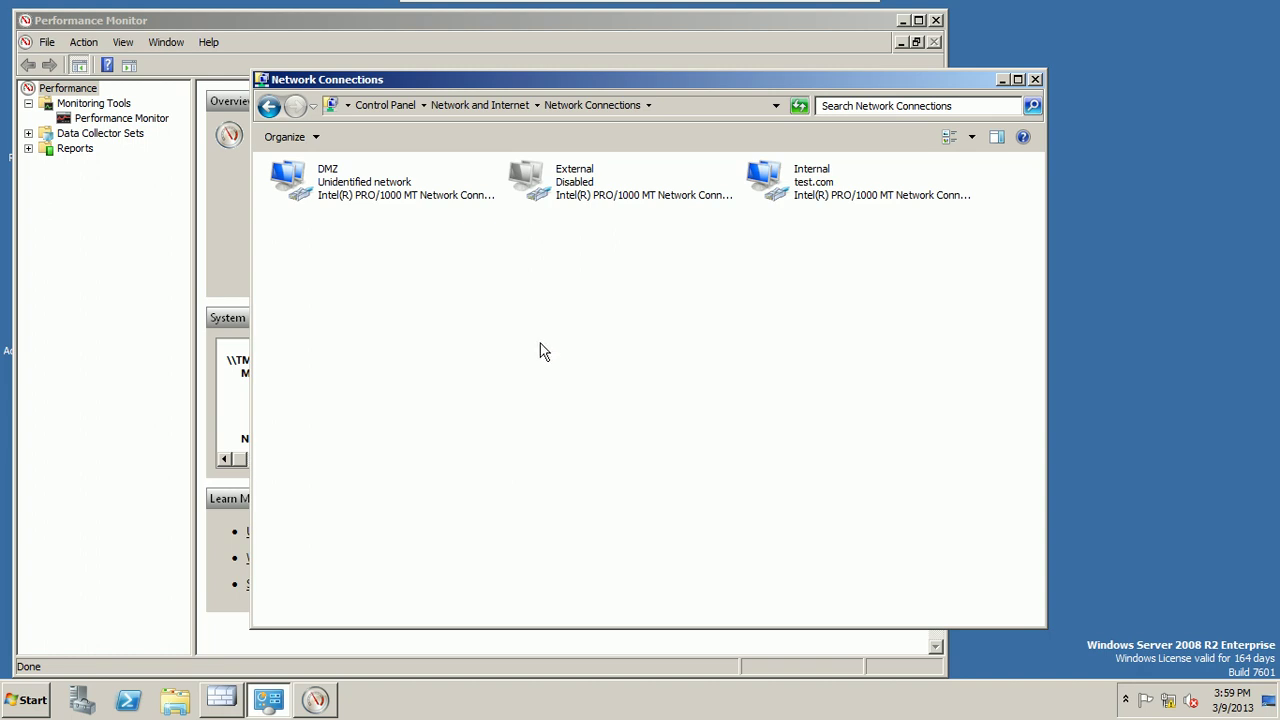
pyautogui.click(680, 21)
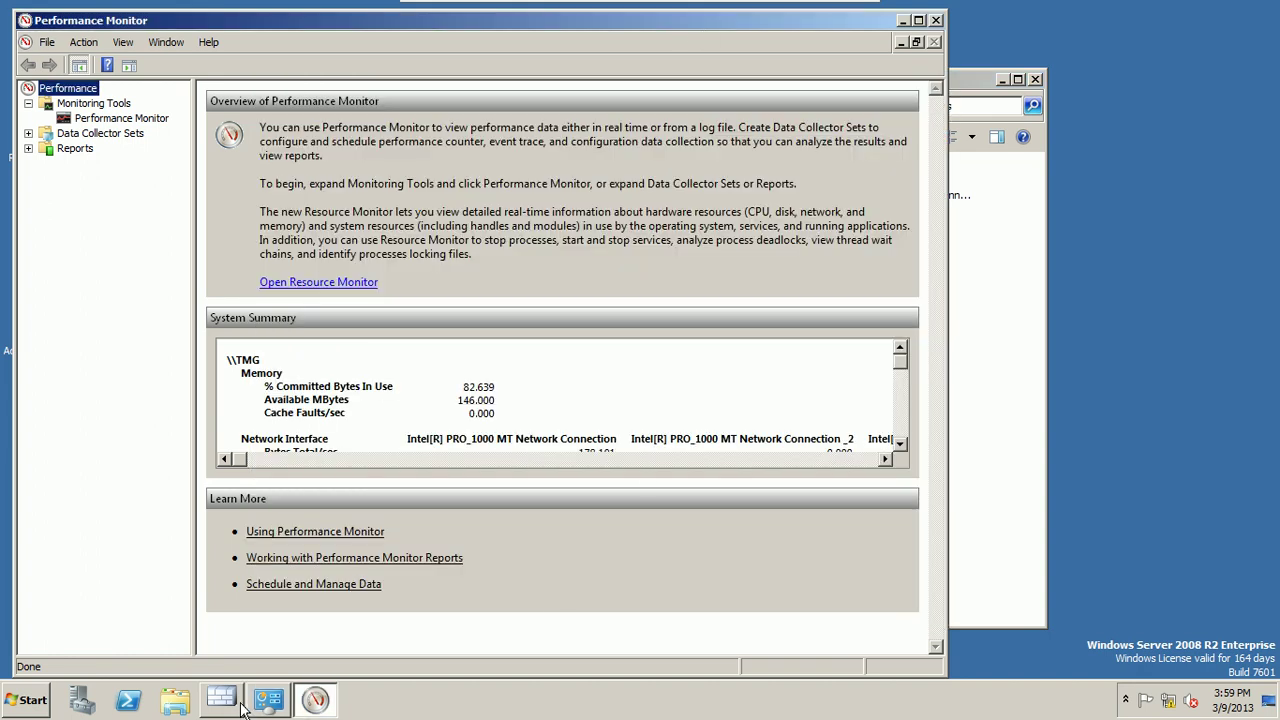
pyautogui.click(239, 706)
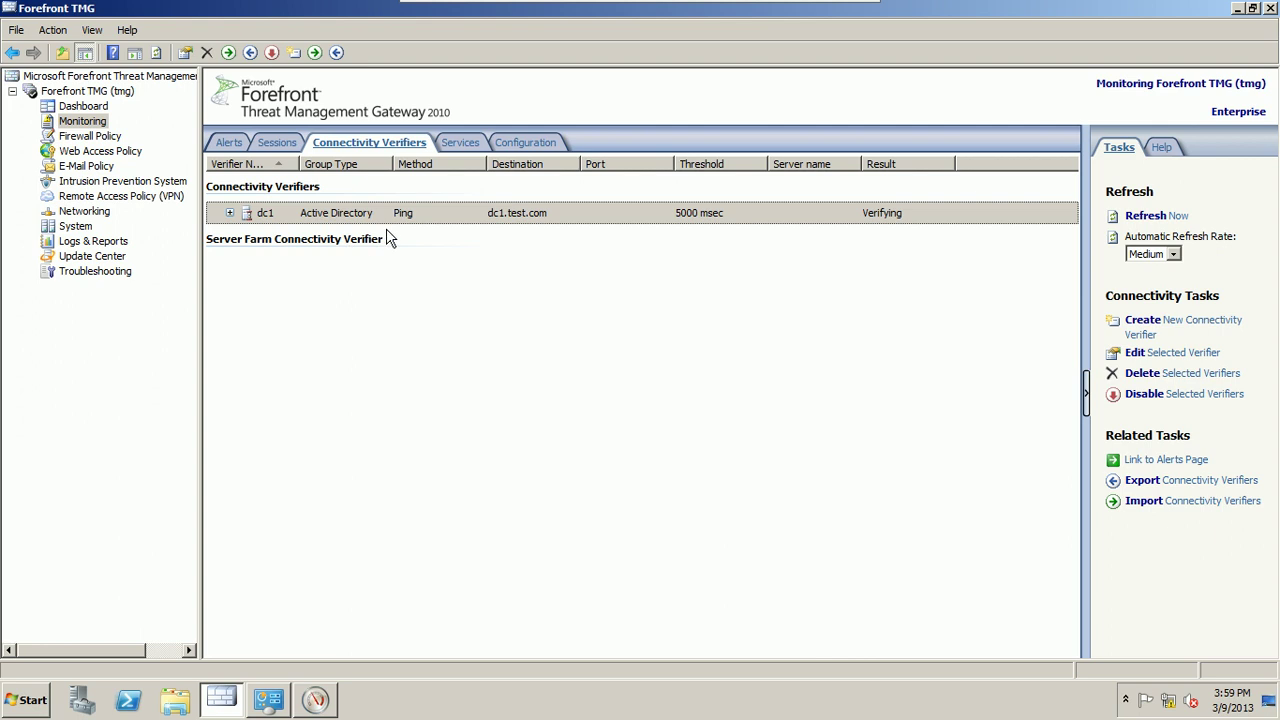
# Step: Refresh the verifiers and check dc1's tmg result reads Good at 250 msec, then bring back Network Connections
pyautogui.click(1177, 223)
pyautogui.click(230, 213)
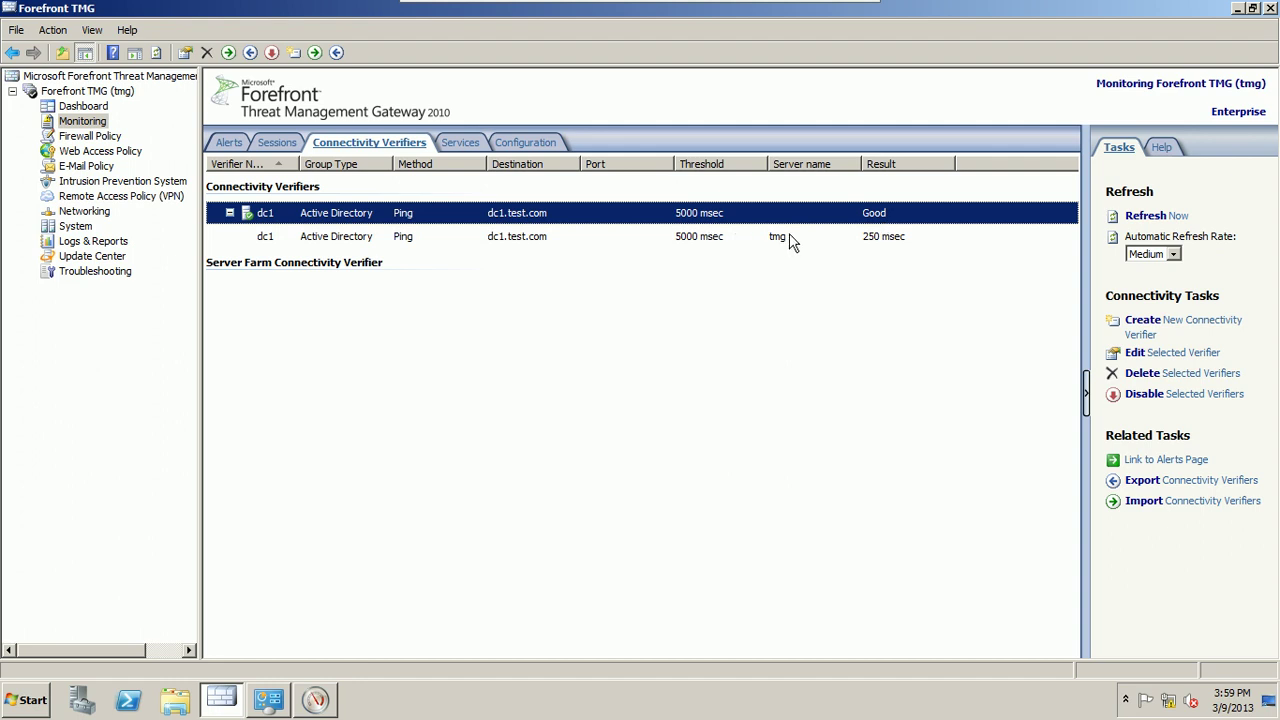
pyautogui.click(785, 243)
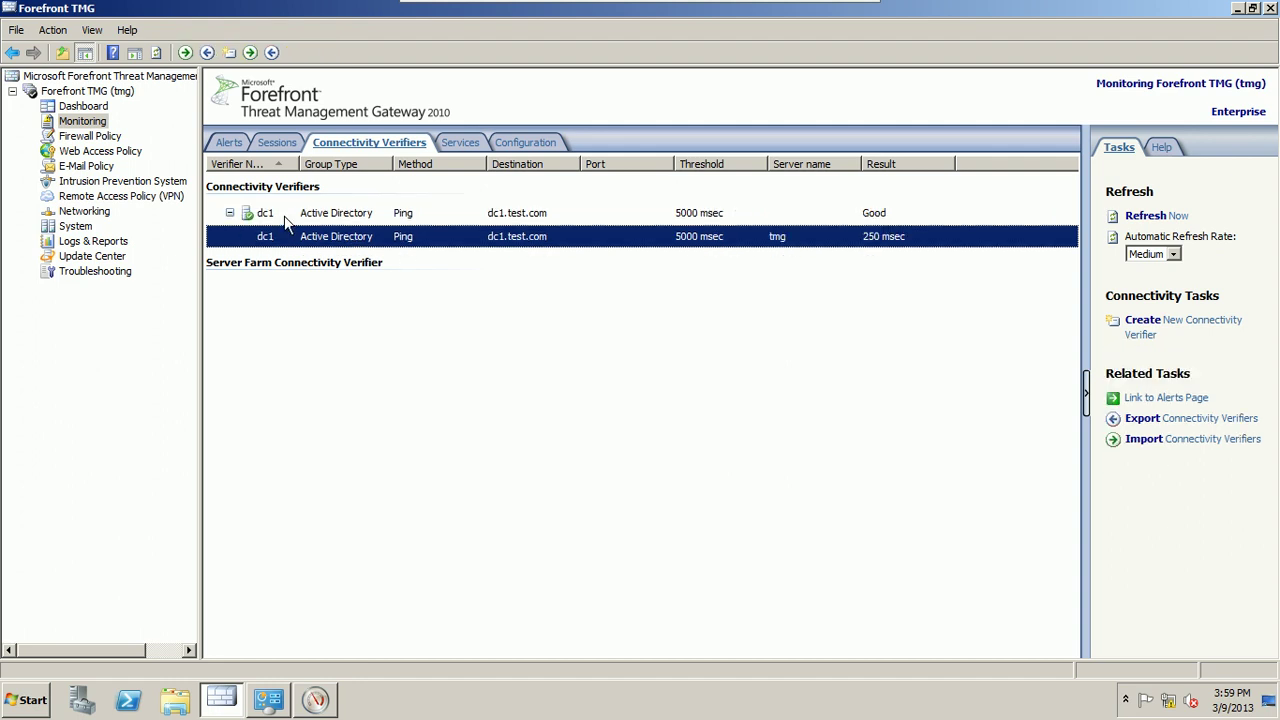
pyautogui.click(230, 213)
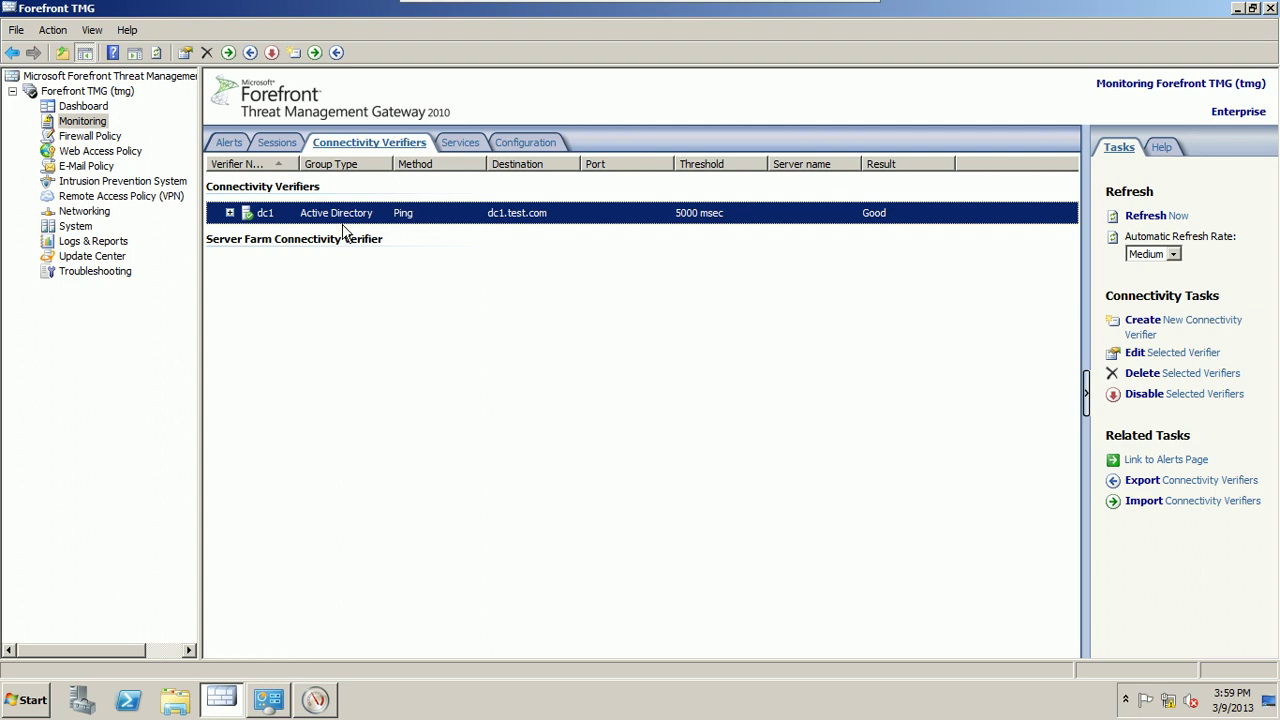
pyautogui.click(282, 702)
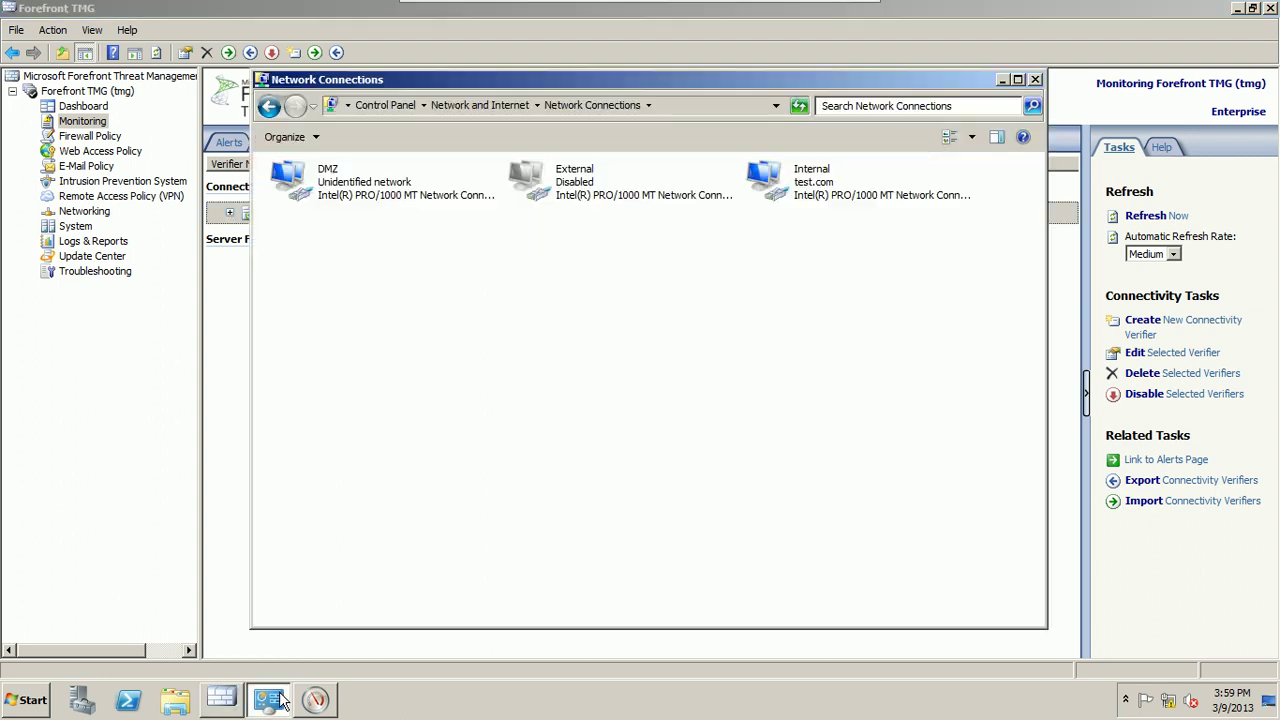
# Step: Enable the External adapter again and close the Network Connections window
pyautogui.rightClick(580, 196)
pyautogui.click(590, 209)
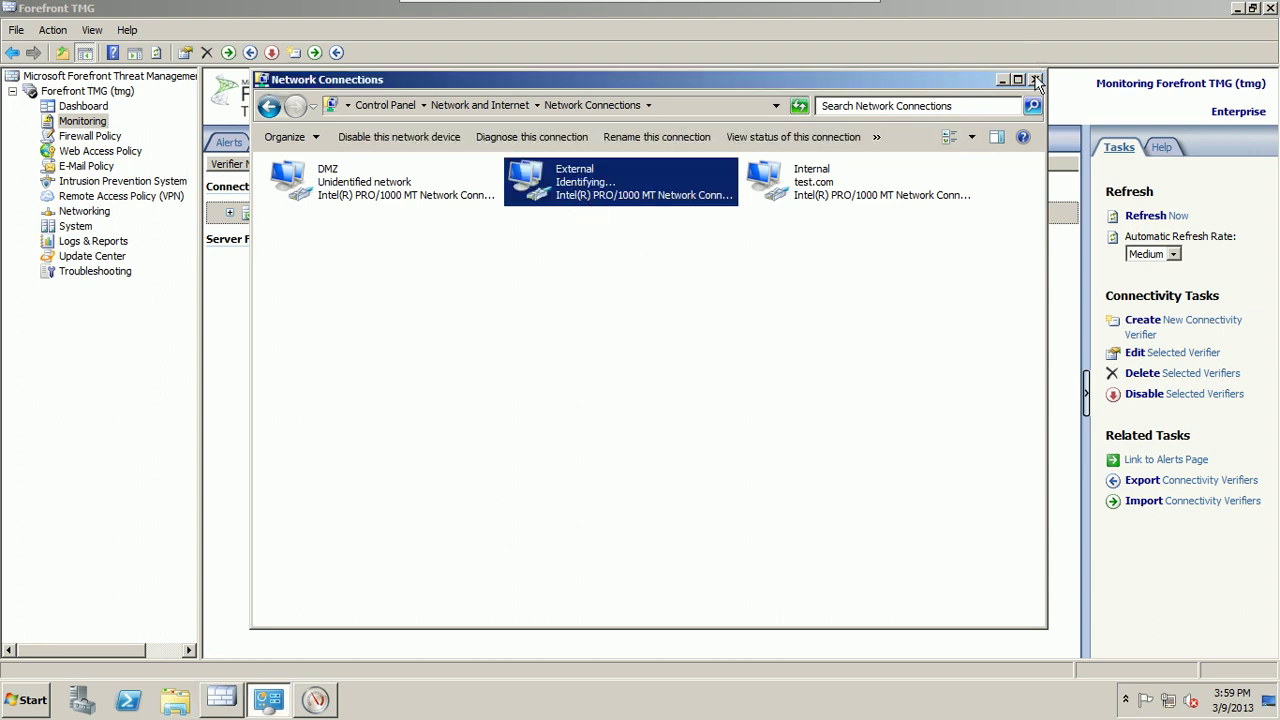
pyautogui.click(1035, 80)
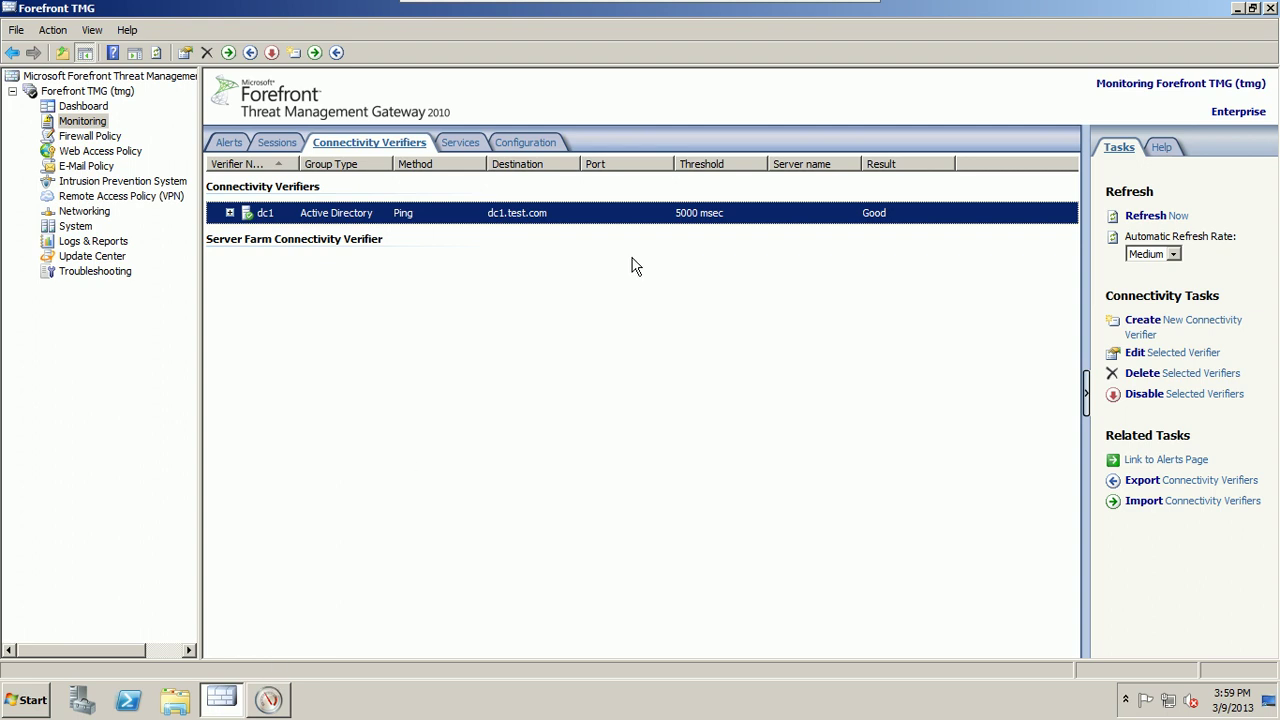
# Step: Minimize TMG and show Performance Monitor's live graph full-screen
pyautogui.click(1237, 8)
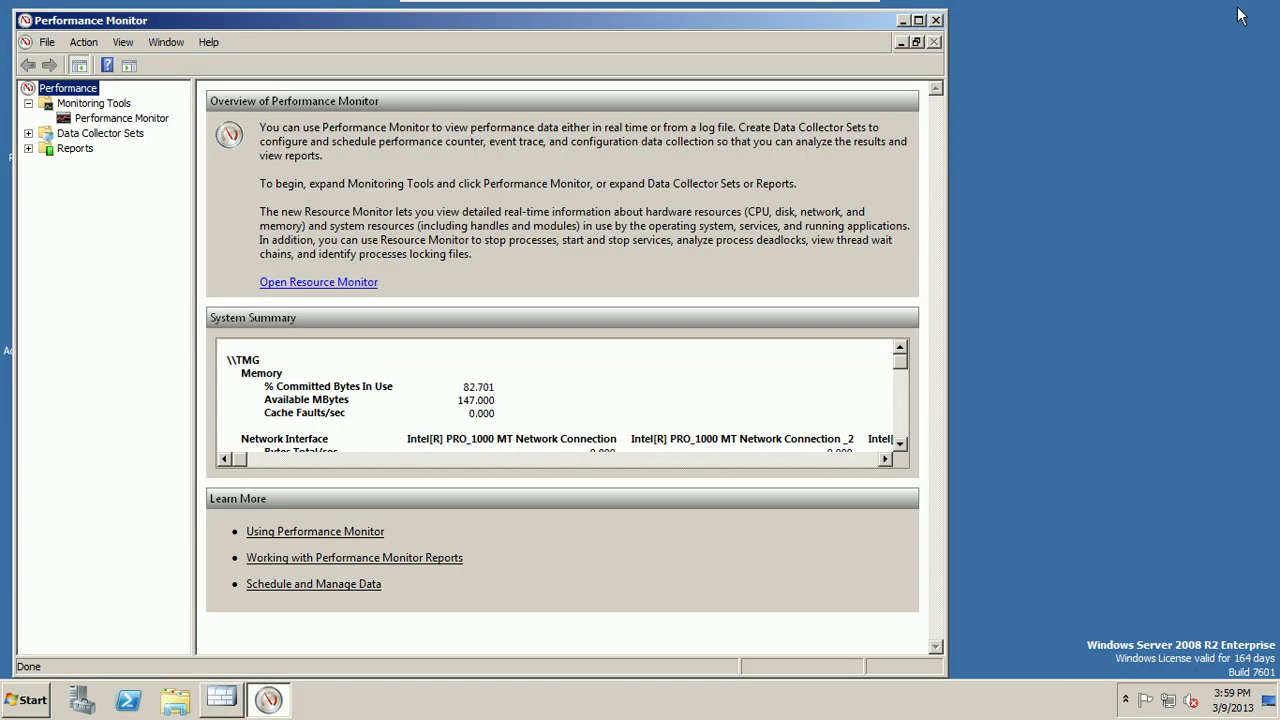
pyautogui.click(918, 20)
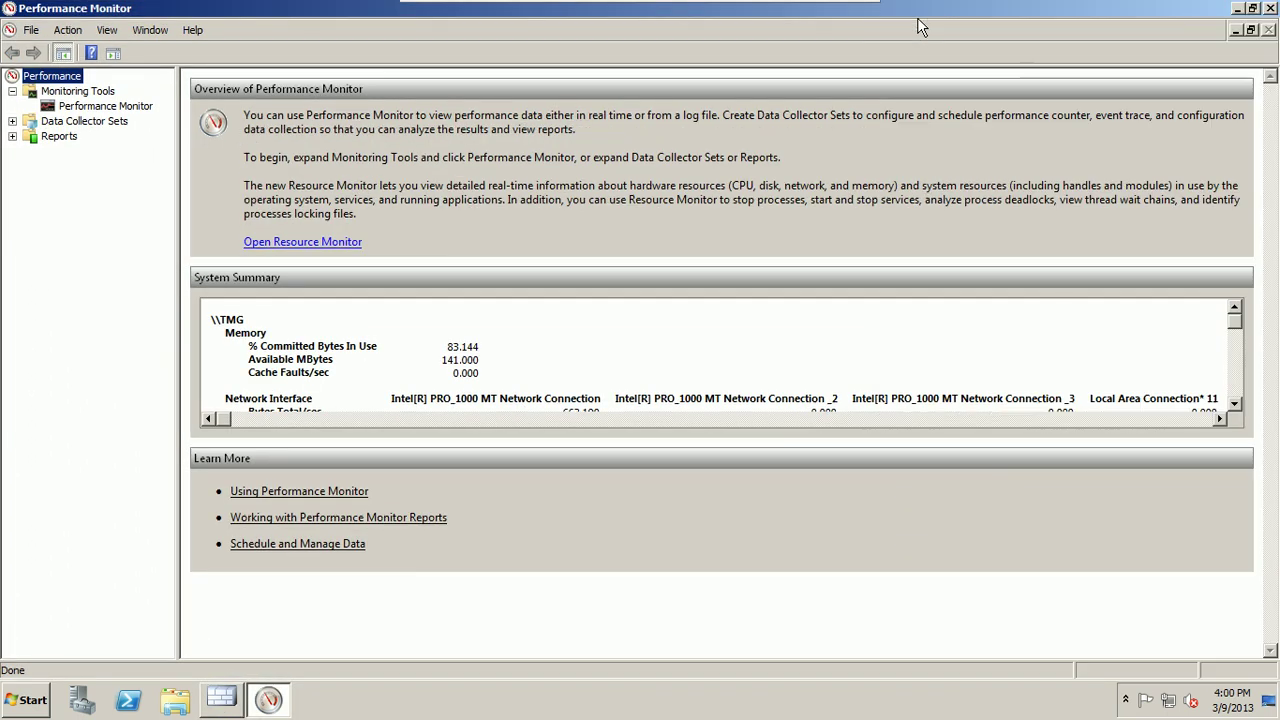
pyautogui.click(101, 107)
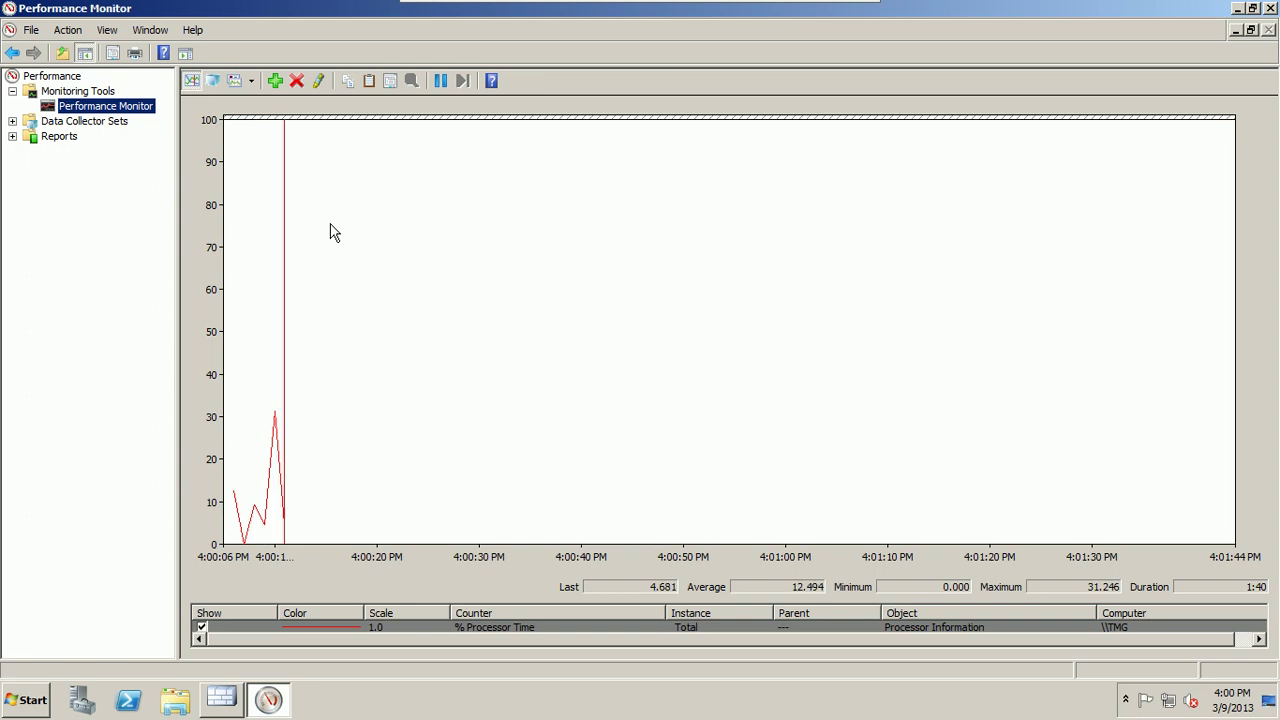
# Step: Remove the % Processor Time counter in the graph properties and open Add Counters
pyautogui.click(294, 626)
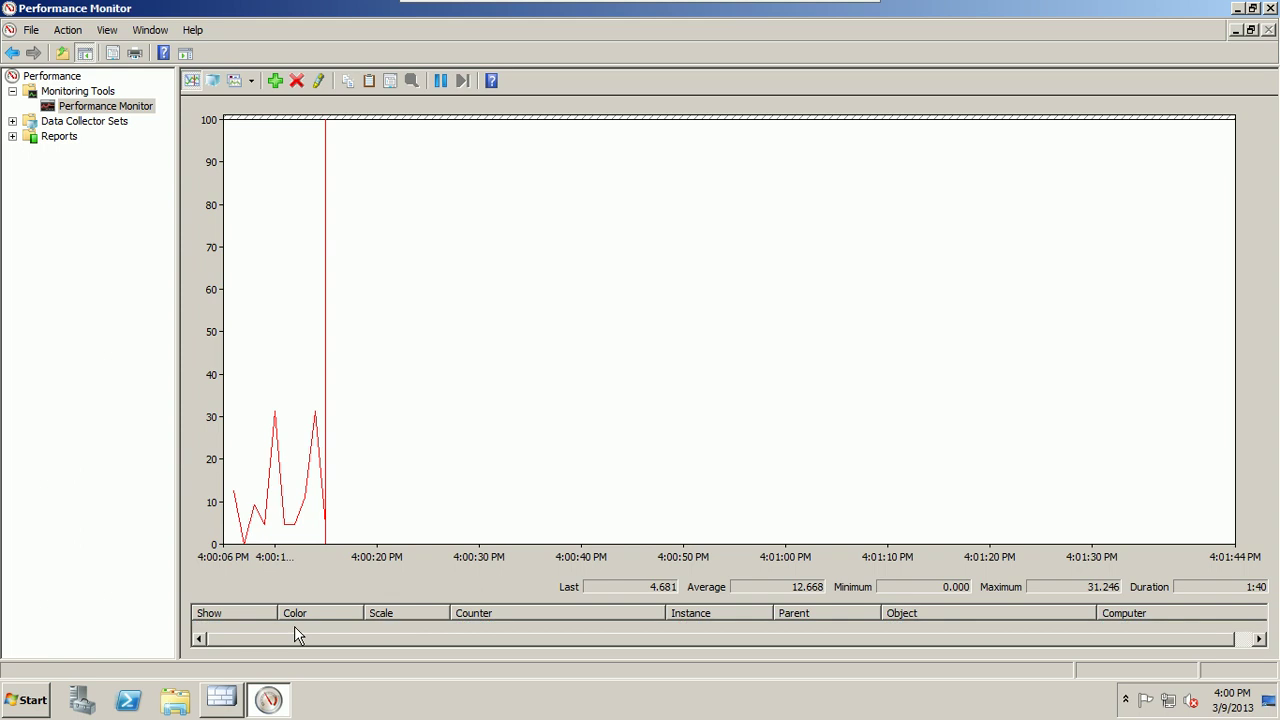
pyautogui.rightClick(294, 626)
pyautogui.click(307, 610)
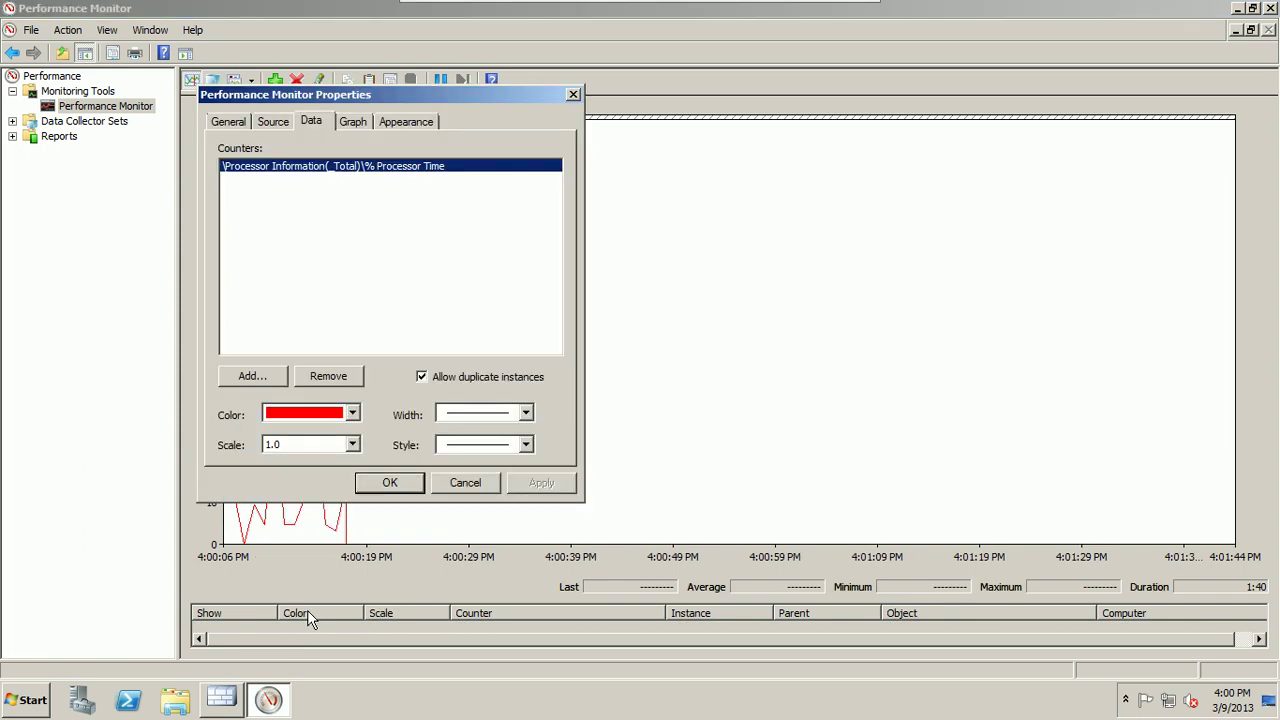
pyautogui.moveTo(300, 95); pyautogui.dragTo(596, 112)
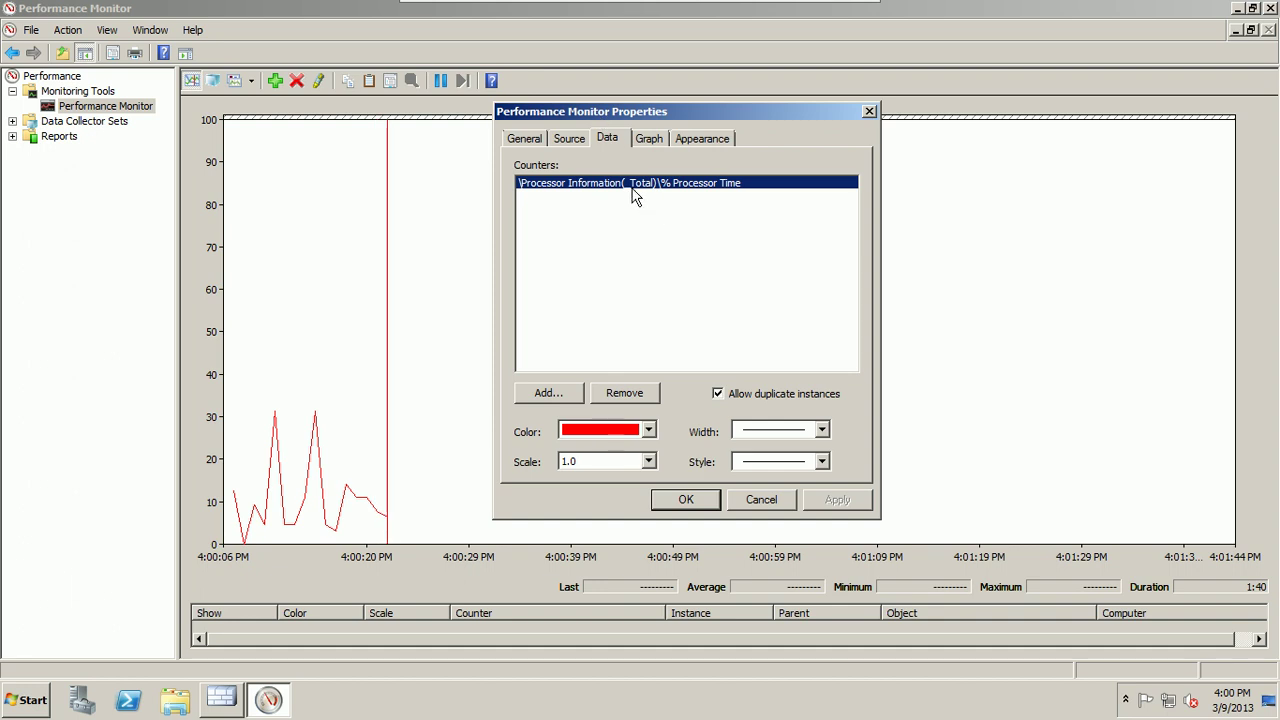
pyautogui.click(622, 396)
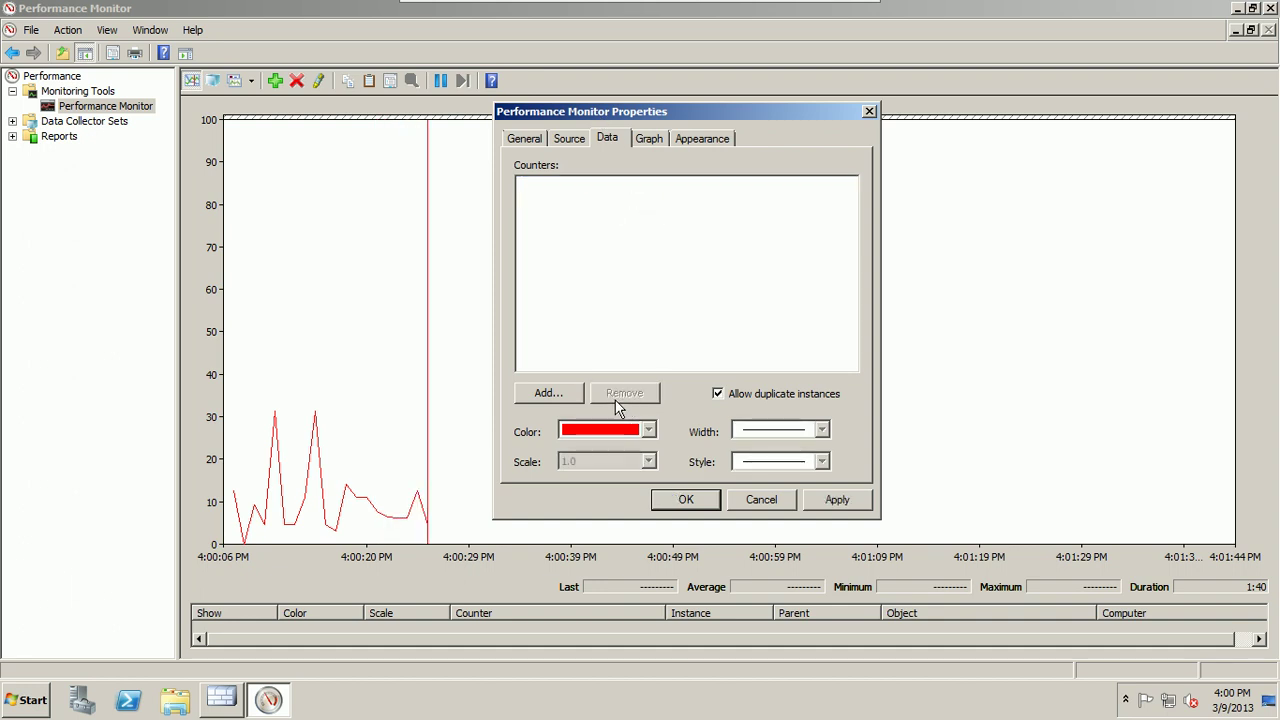
pyautogui.click(567, 392)
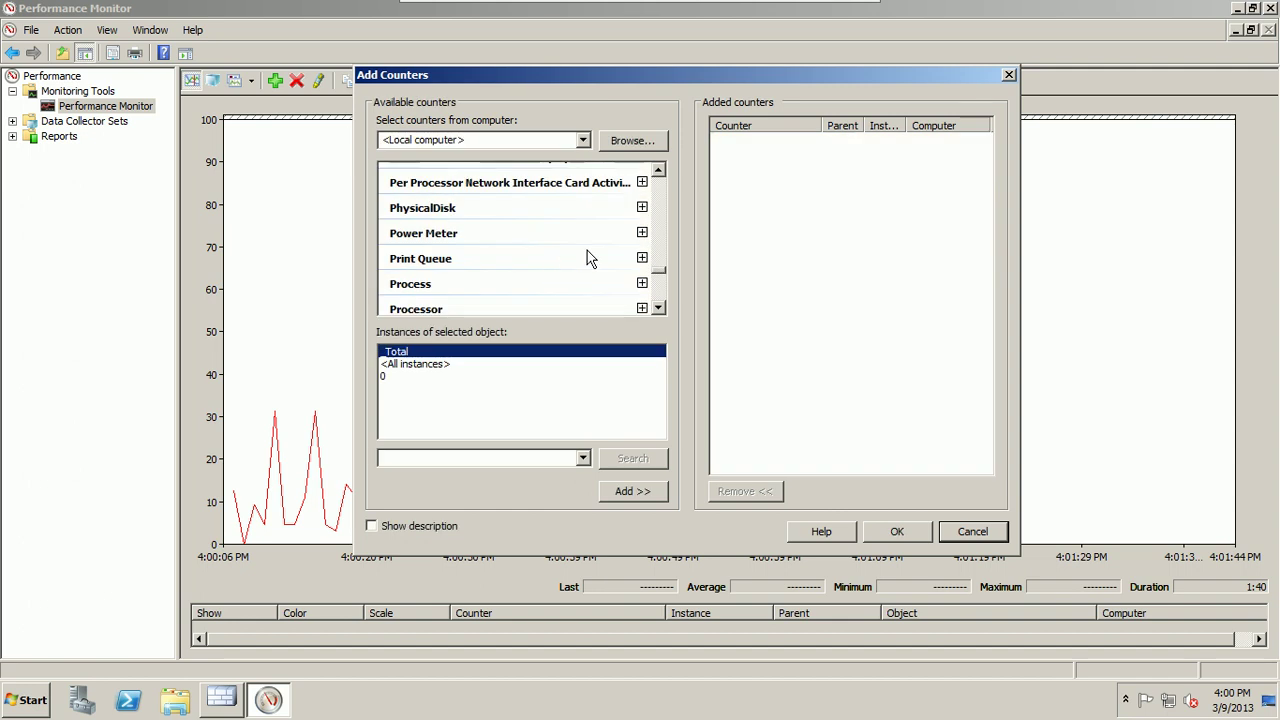
# Step: Add the Firewall Packet Engine Active Connections counter
pyautogui.click(659, 171)
pyautogui.click(659, 171)
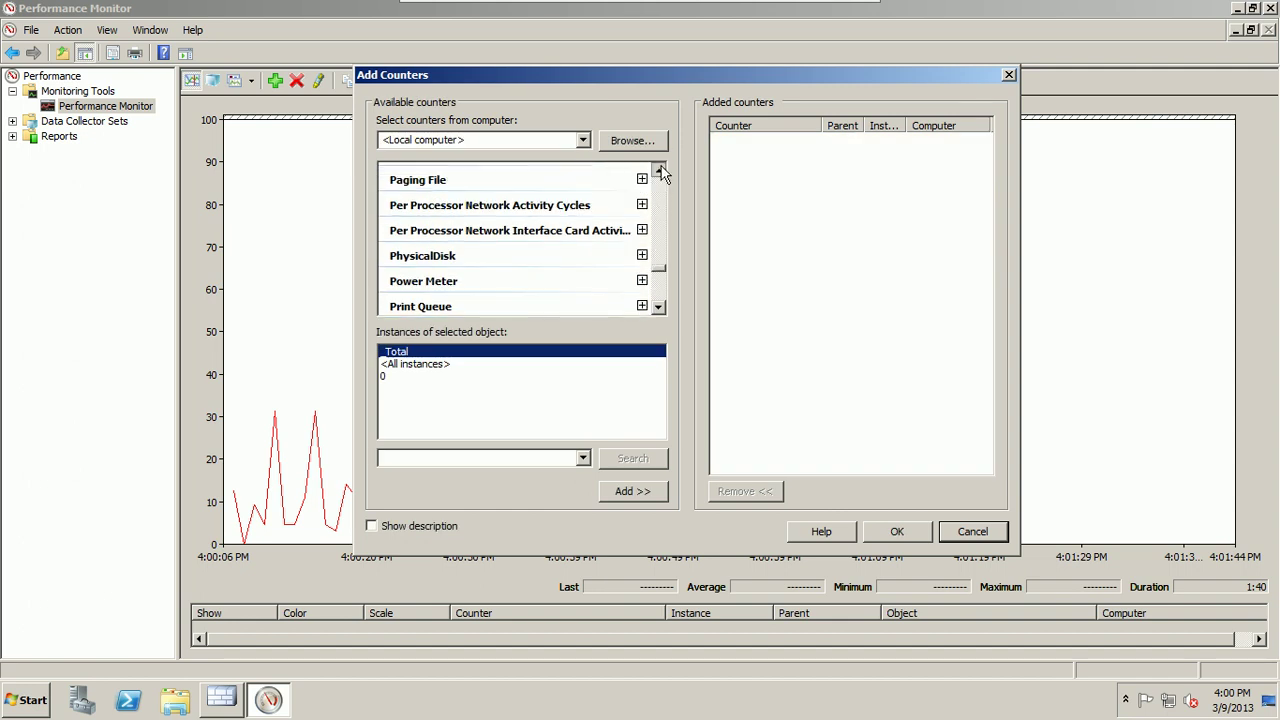
pyautogui.click(659, 171)
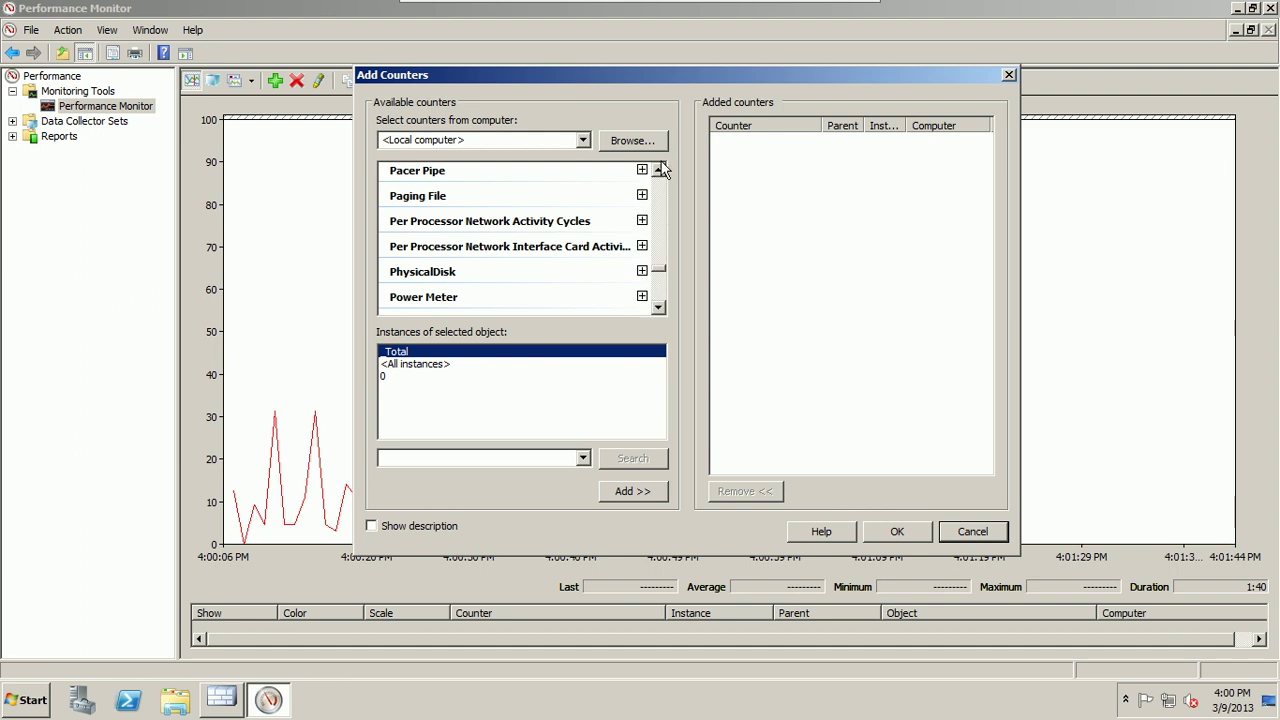
pyautogui.click(660, 172)
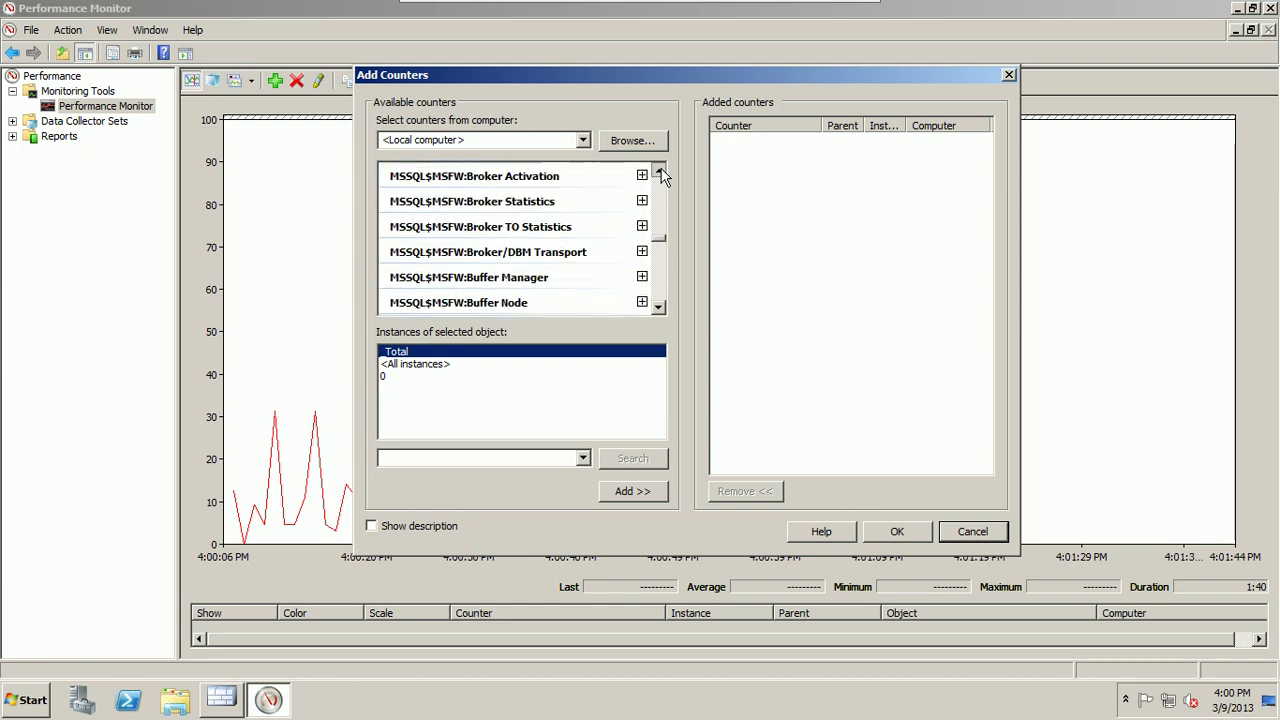
pyautogui.click(660, 172)
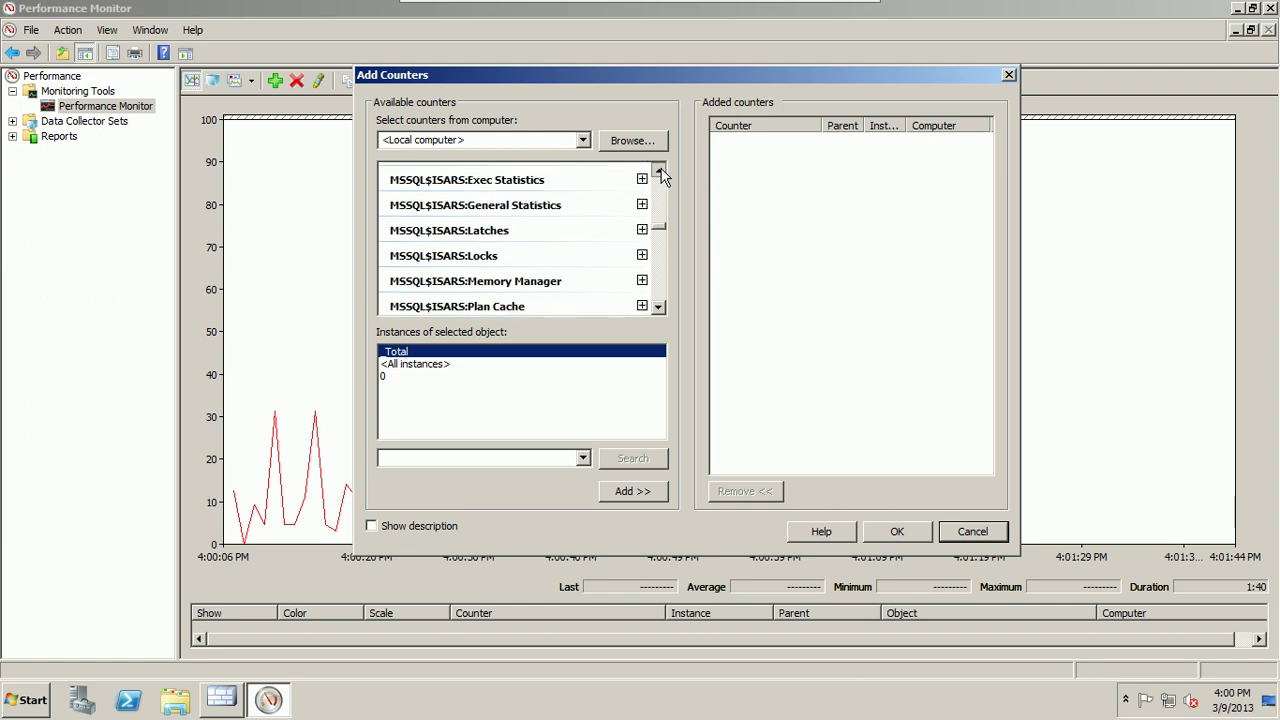
pyautogui.moveTo(660, 172); pyautogui.dragTo(660, 172)
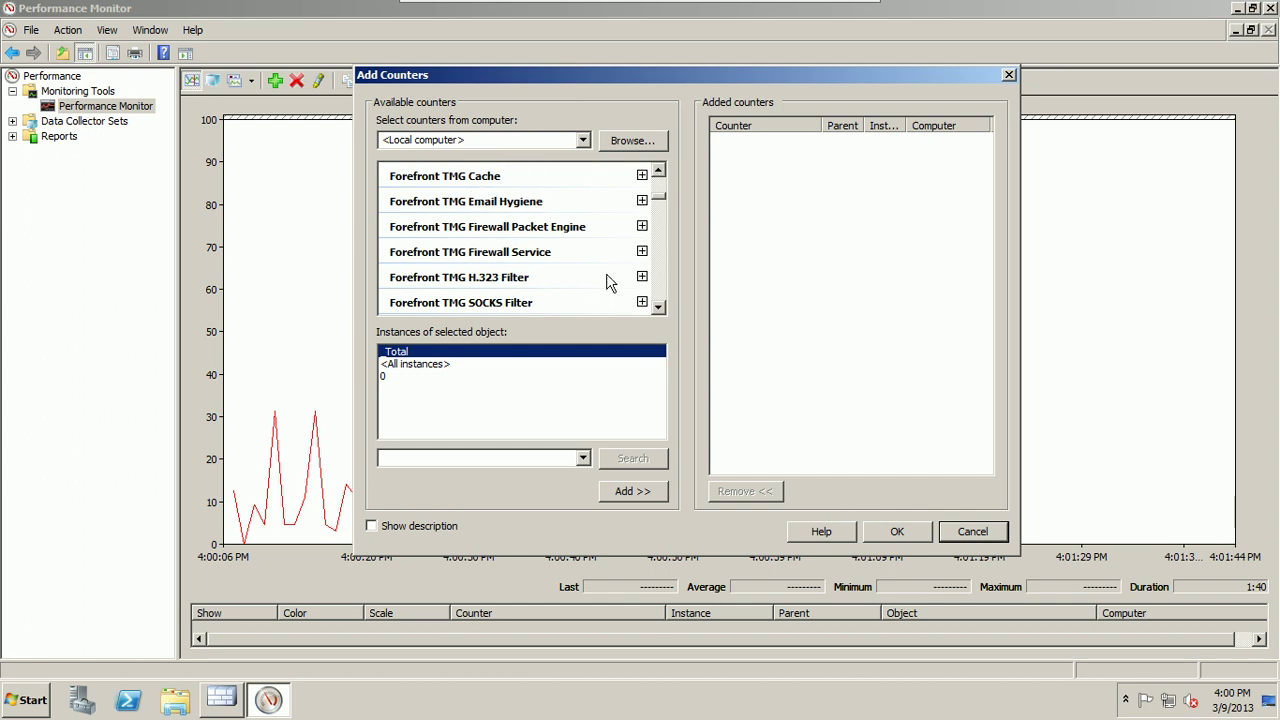
pyautogui.click(643, 228)
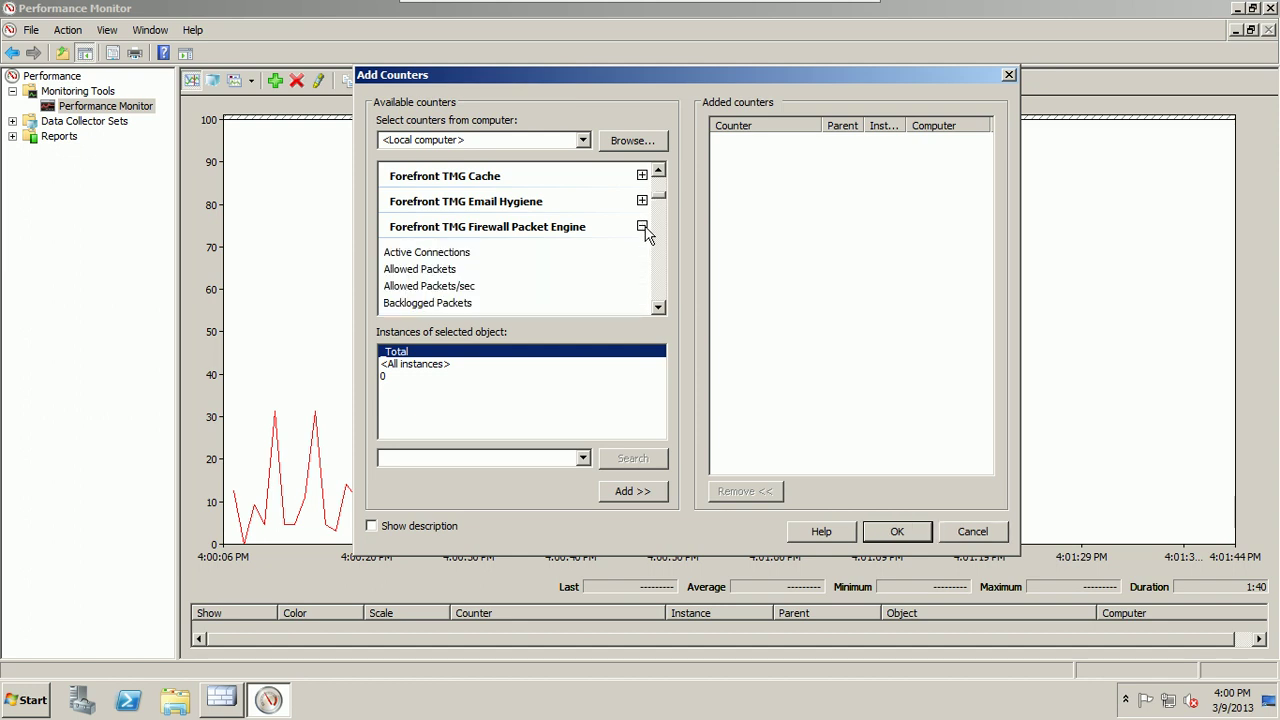
pyautogui.click(458, 257)
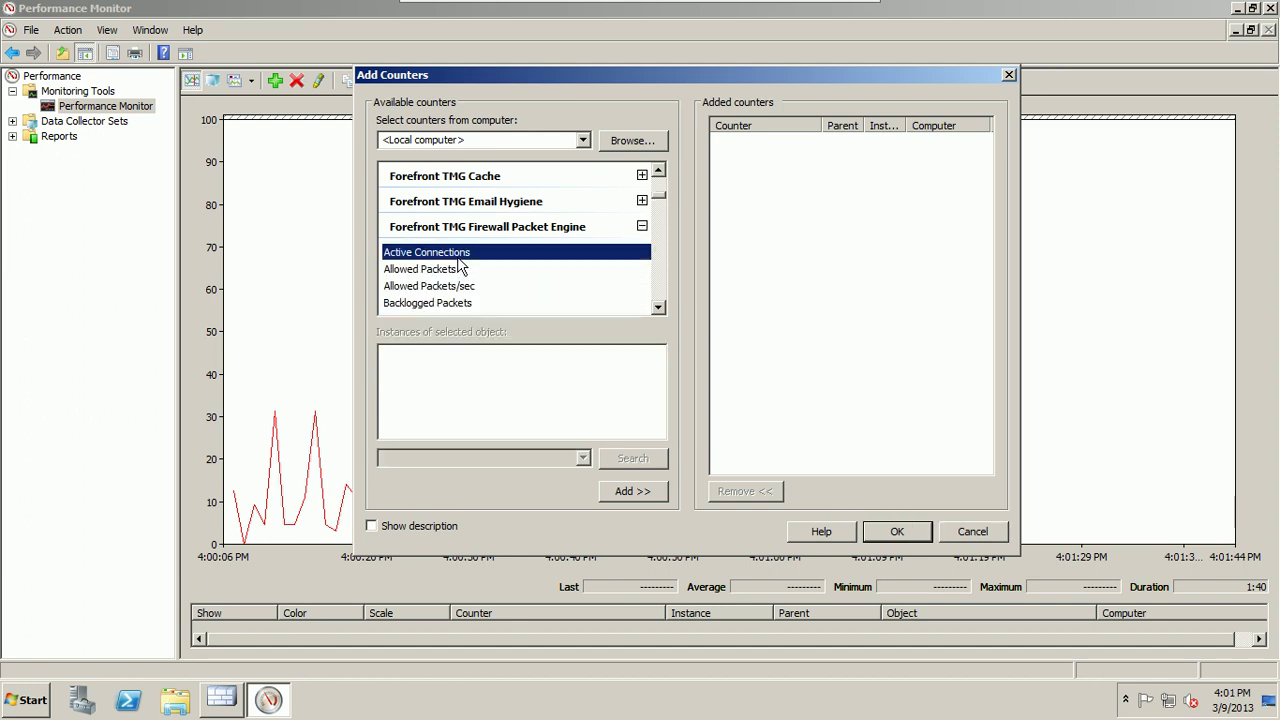
pyautogui.click(628, 494)
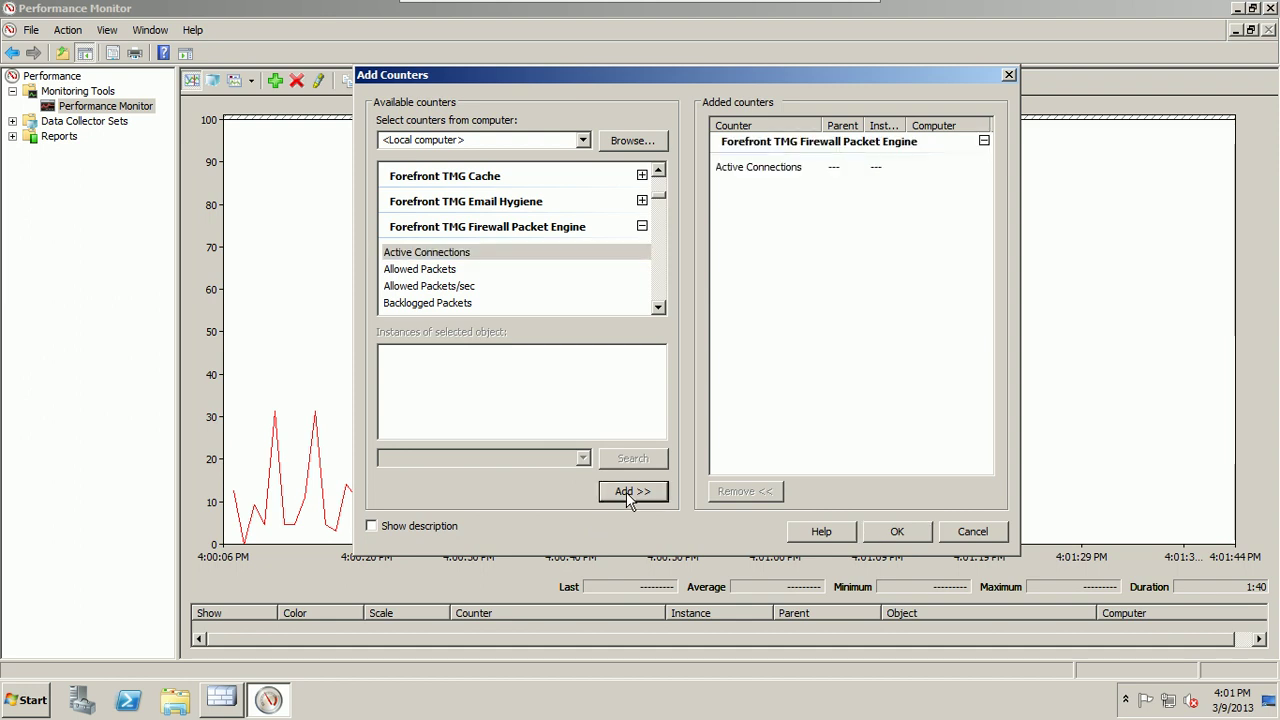
# Step: Add the Firewall Service Active Sessions counter and confirm both counters
pyautogui.click(659, 309)
pyautogui.scroll(-4, 662, 320)
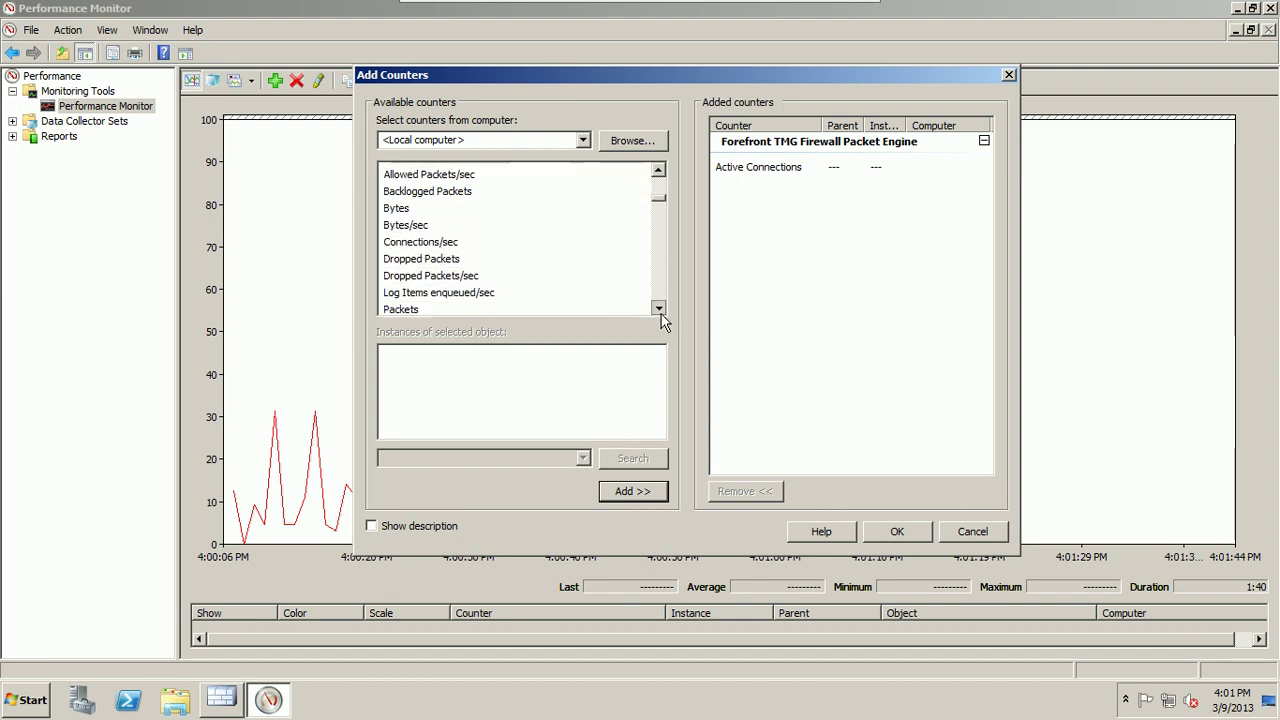
pyautogui.scroll(-2, 662, 320)
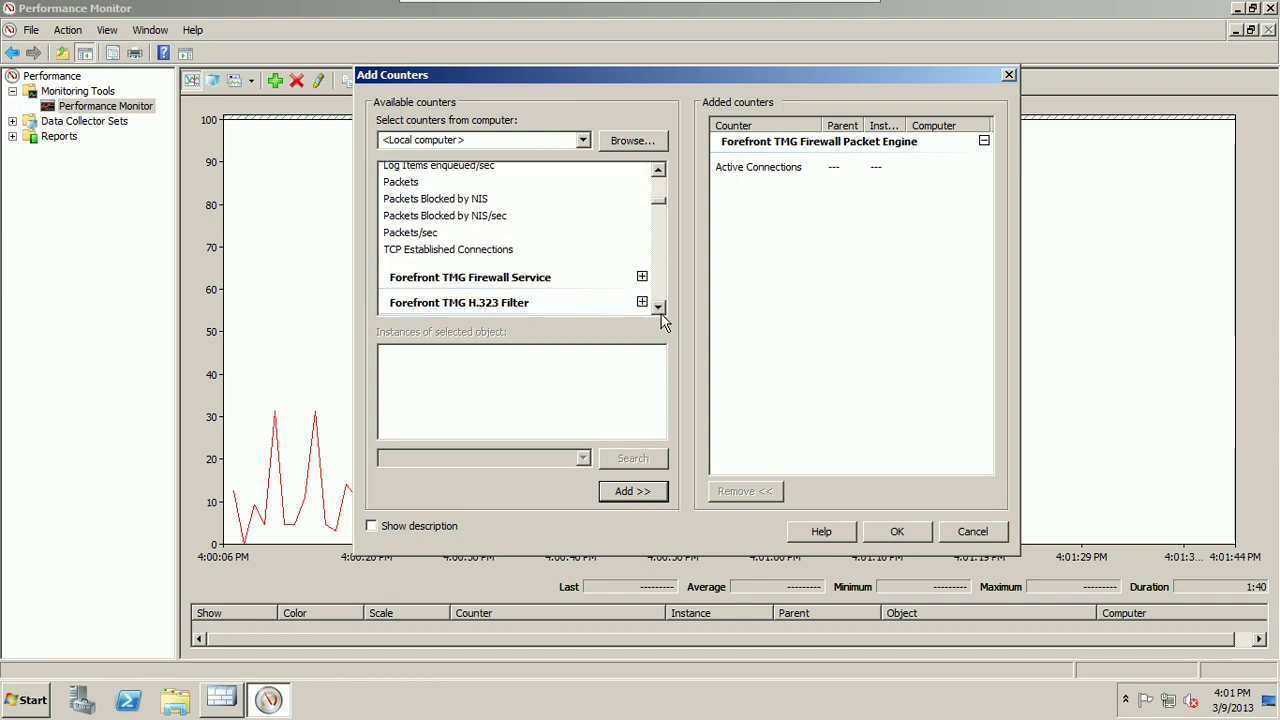
pyautogui.click(642, 229)
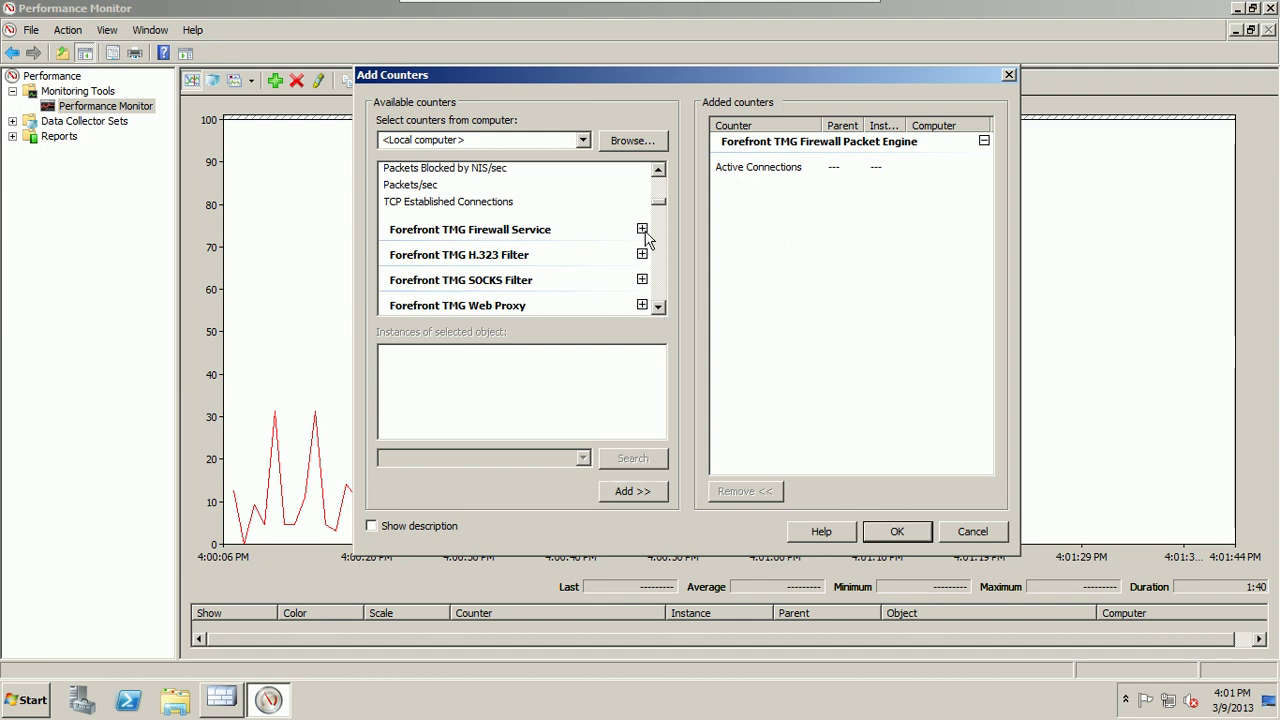
pyautogui.click(432, 274)
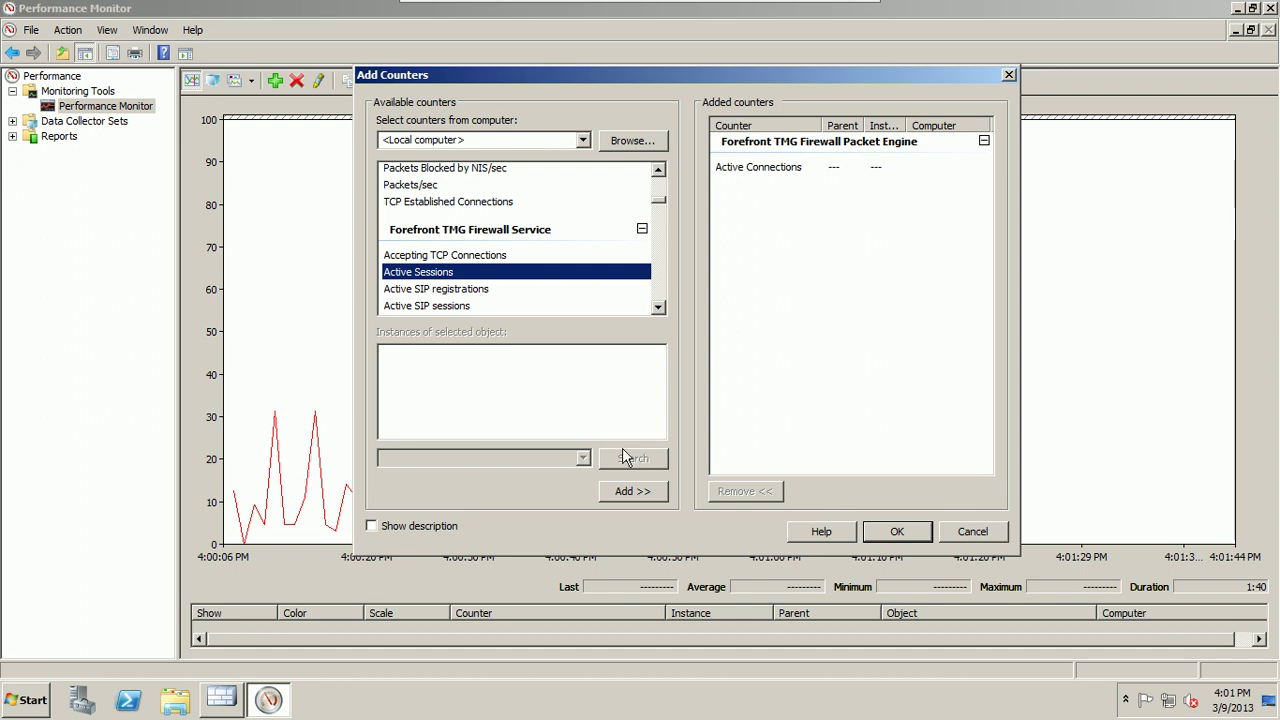
pyautogui.click(641, 491)
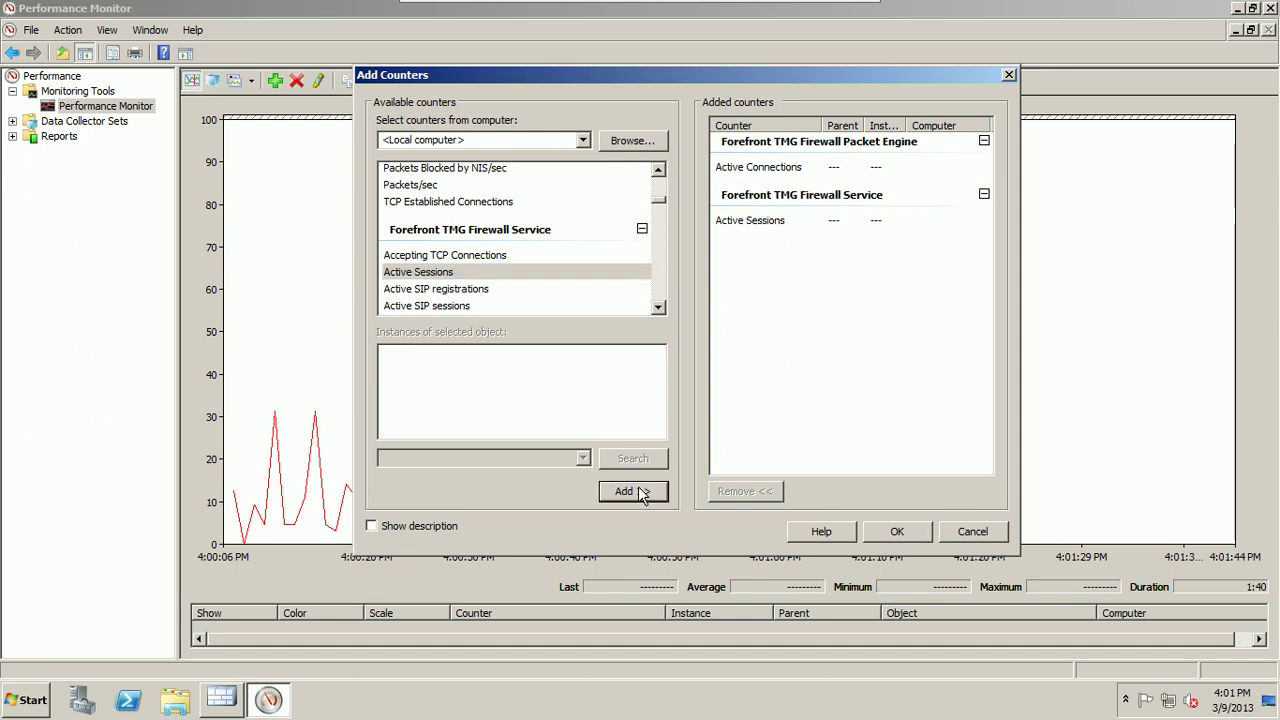
pyautogui.click(659, 308)
pyautogui.click(659, 308)
pyautogui.click(659, 308)
pyautogui.click(659, 308)
pyautogui.click(659, 308)
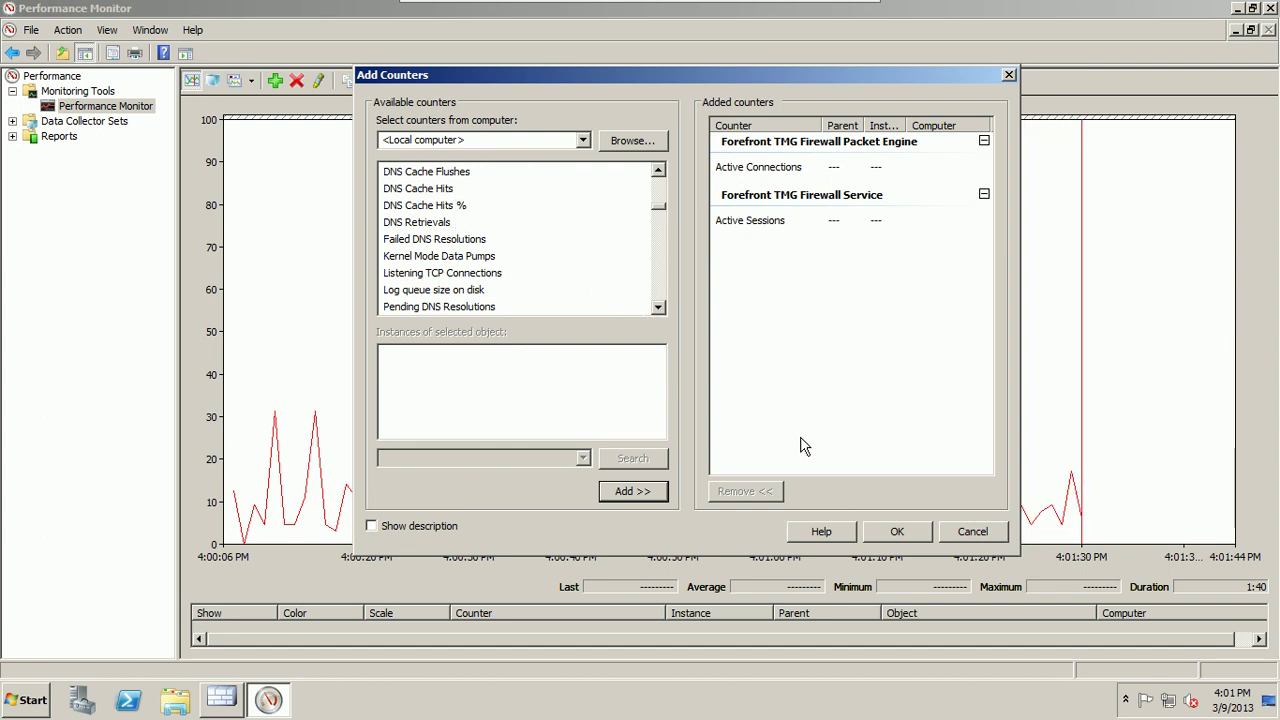
pyautogui.click(895, 531)
# Step: Apply the counters so the graph plots Active Connections (22–41) and Active Sessions (about 6)
pyautogui.click(849, 503)
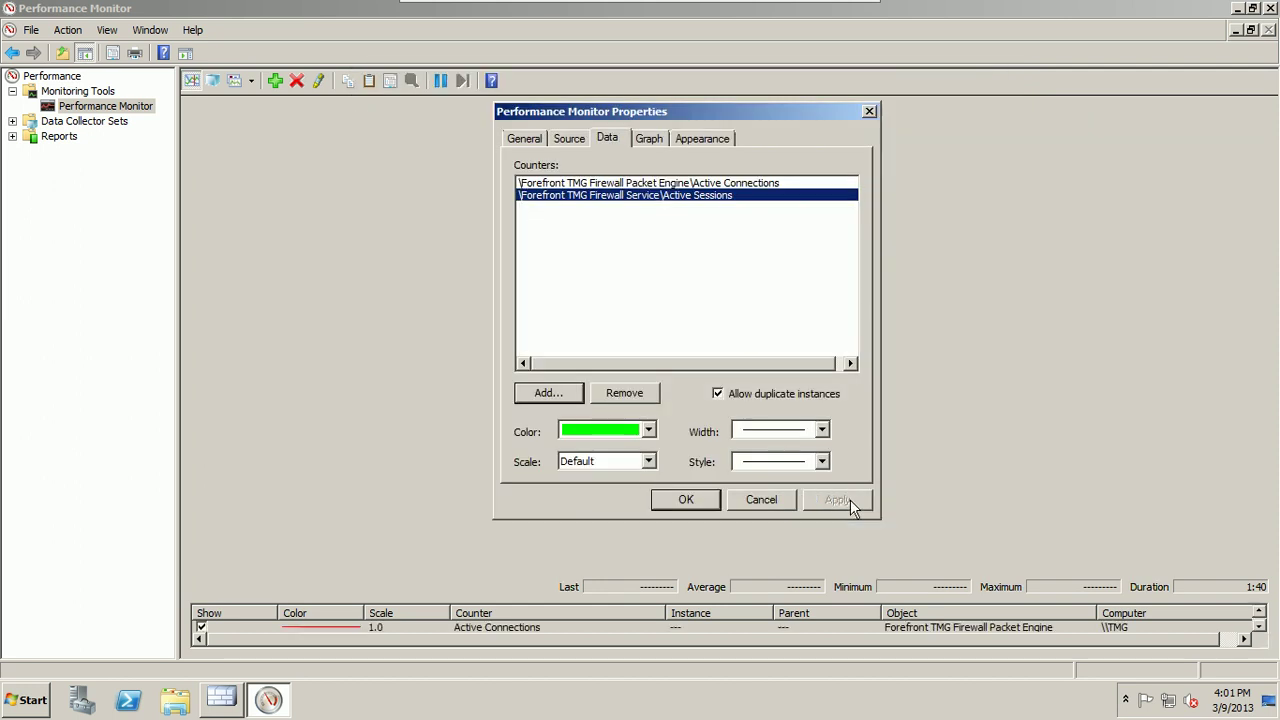
pyautogui.click(713, 500)
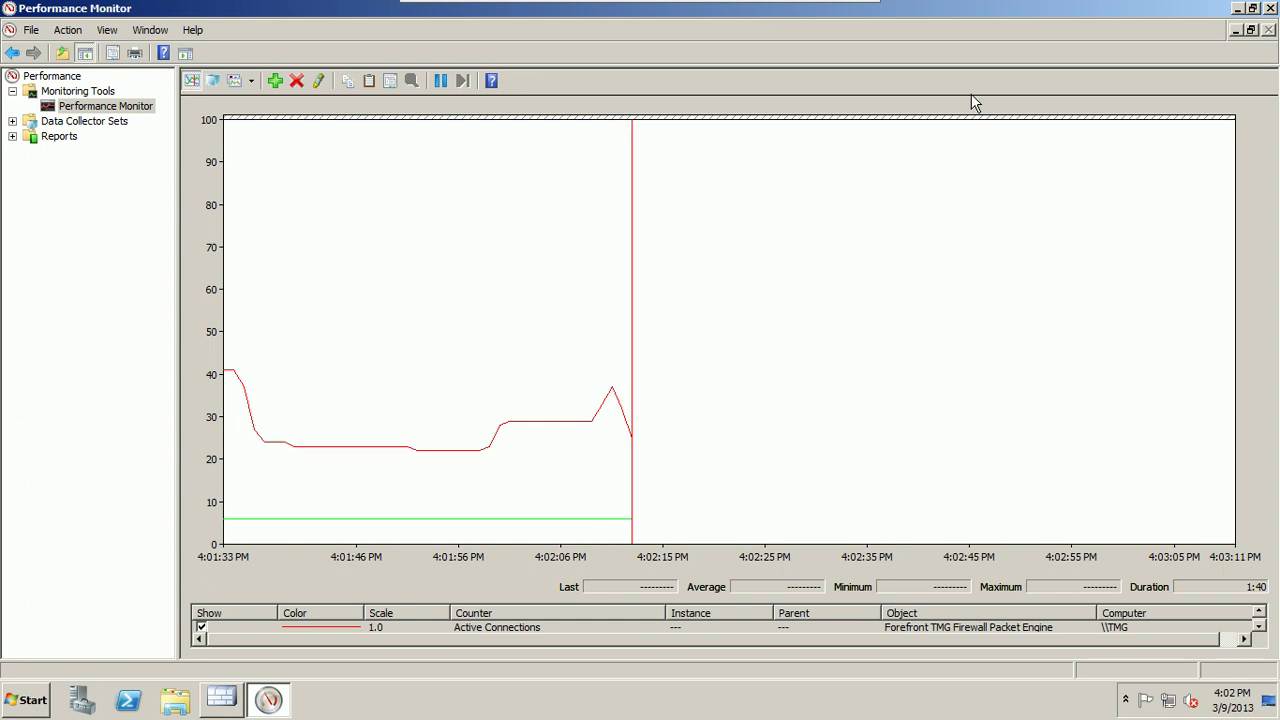
# Step: Close Performance Monitor and open Logs & Reports in the restored Forefront TMG console
pyautogui.click(1271, 8)
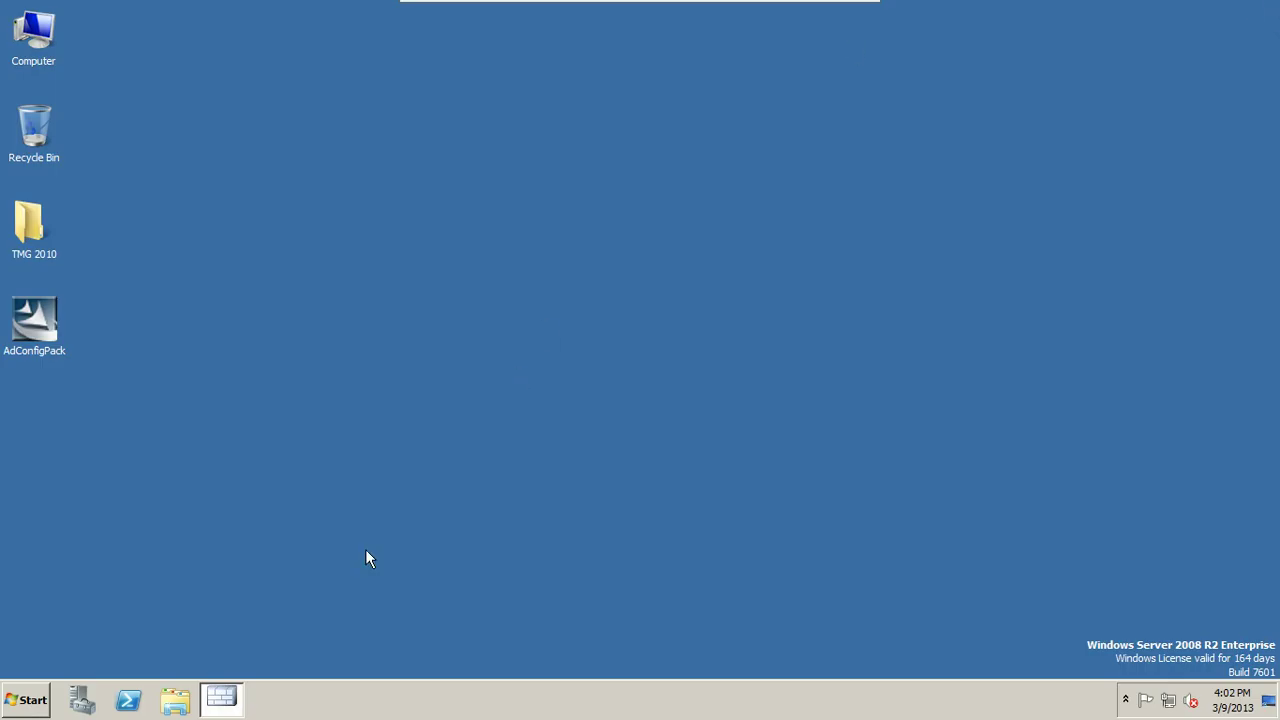
pyautogui.click(233, 698)
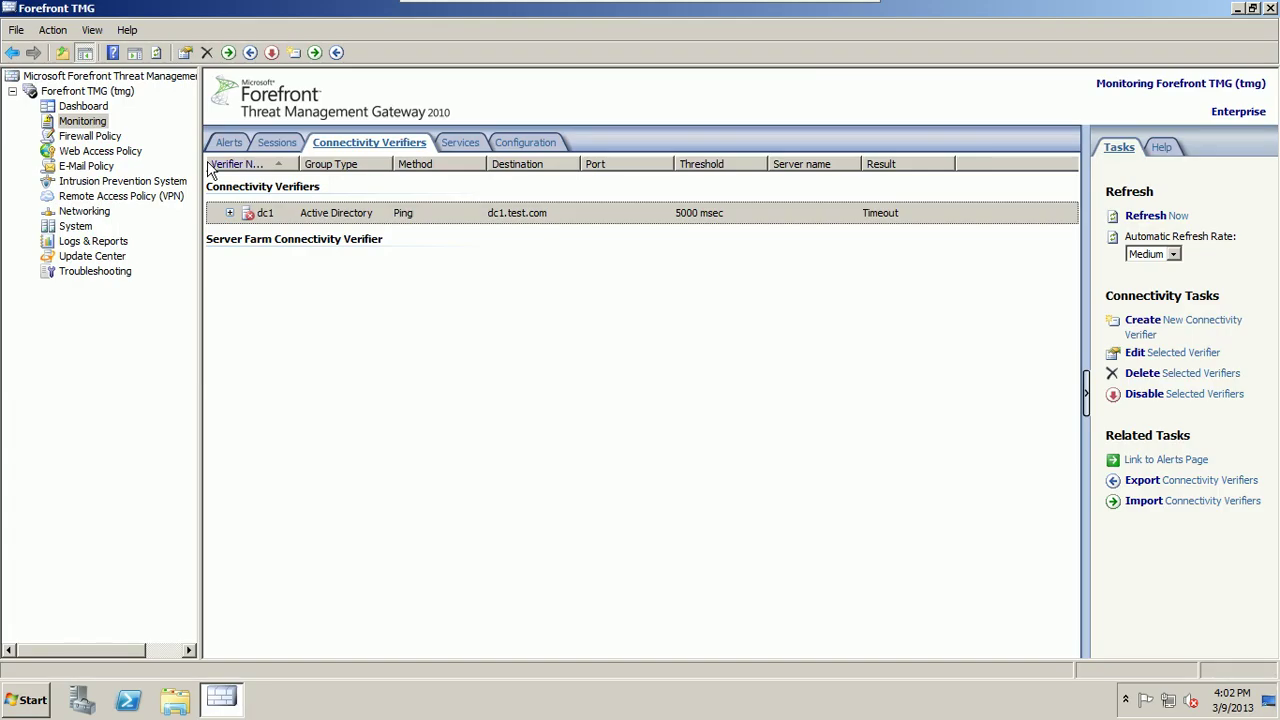
pyautogui.click(105, 246)
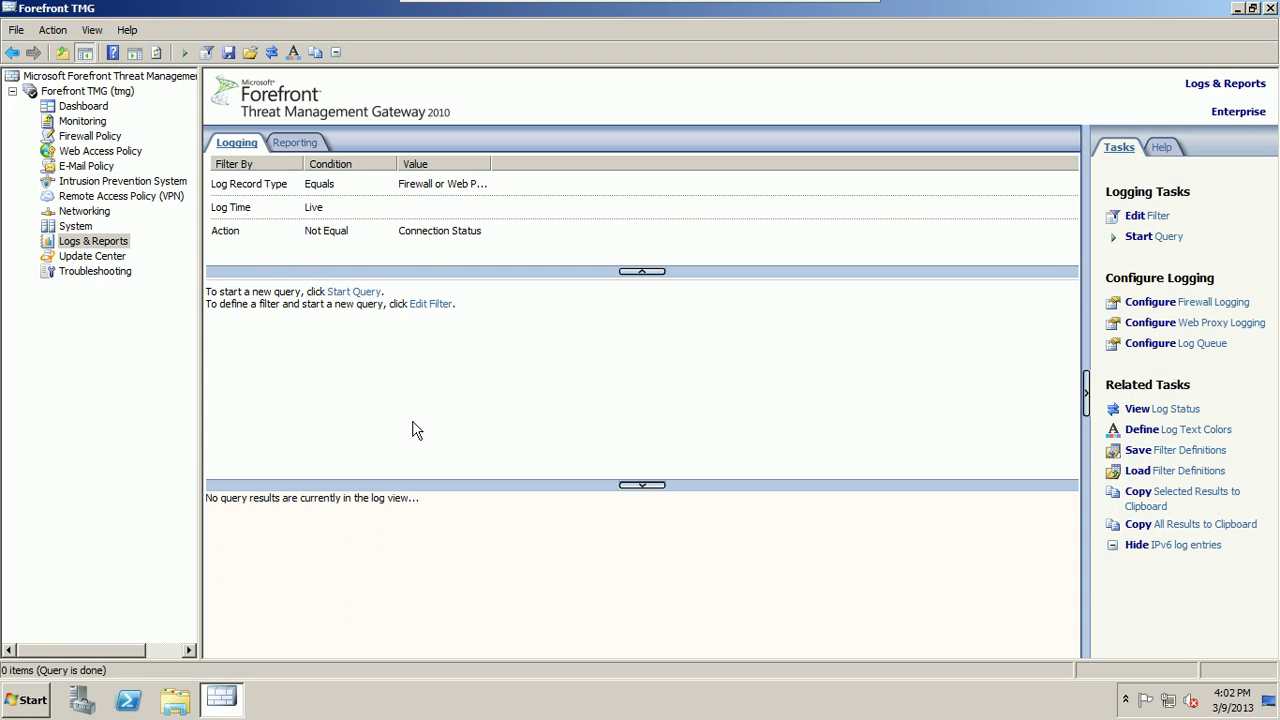
# Step: Review the Log Time, Action and Log Record Type conditions, run the live query, and open Edit Filter
pyautogui.click(241, 211)
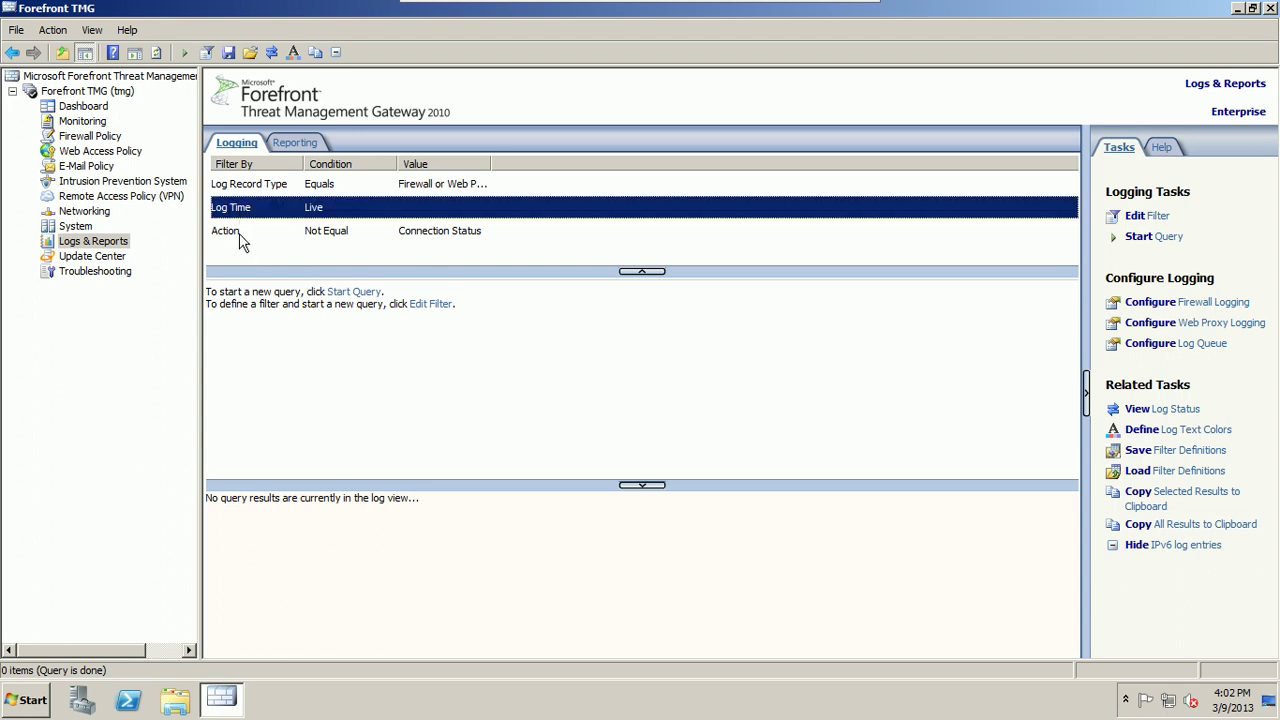
pyautogui.click(234, 230)
pyautogui.click(256, 188)
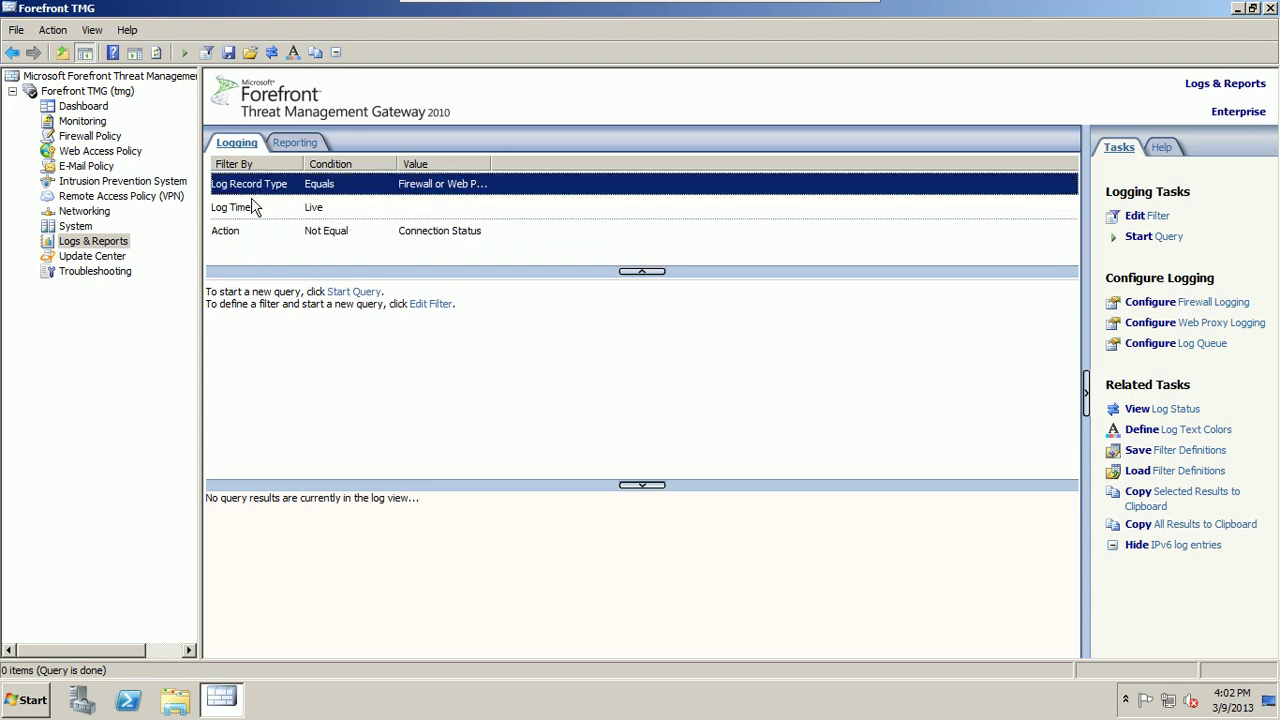
pyautogui.click(248, 208)
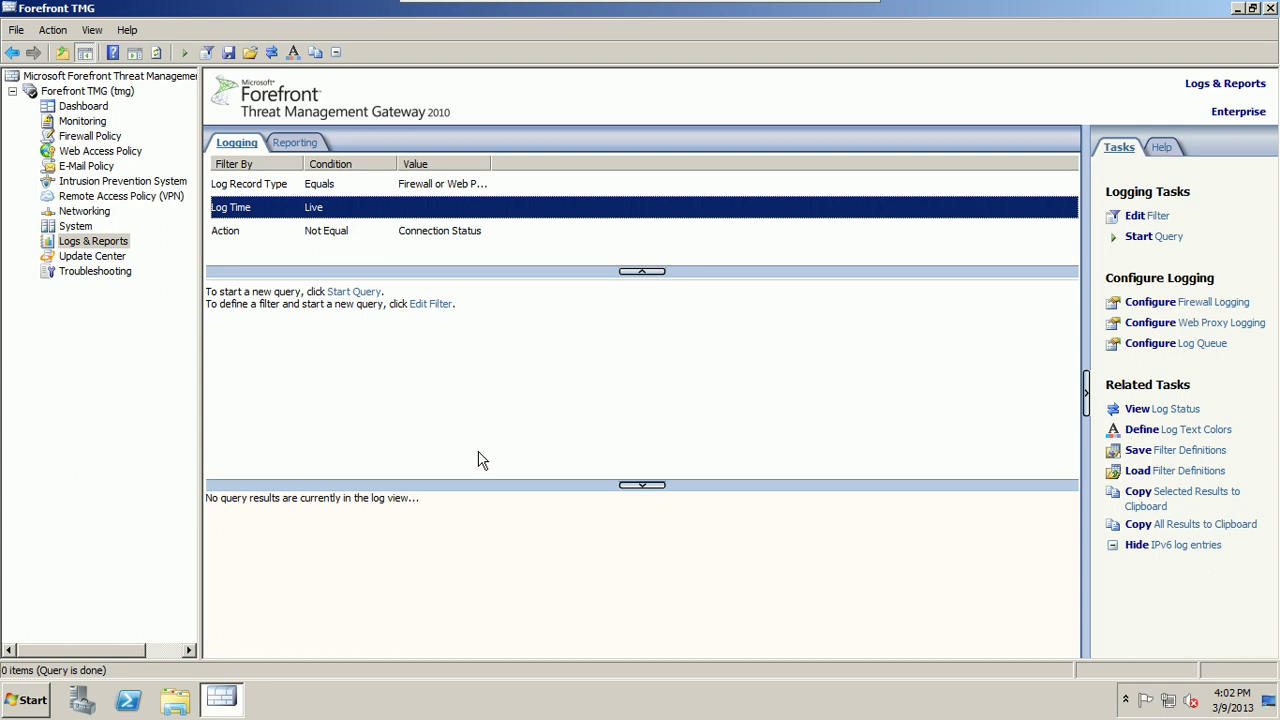
pyautogui.click(366, 293)
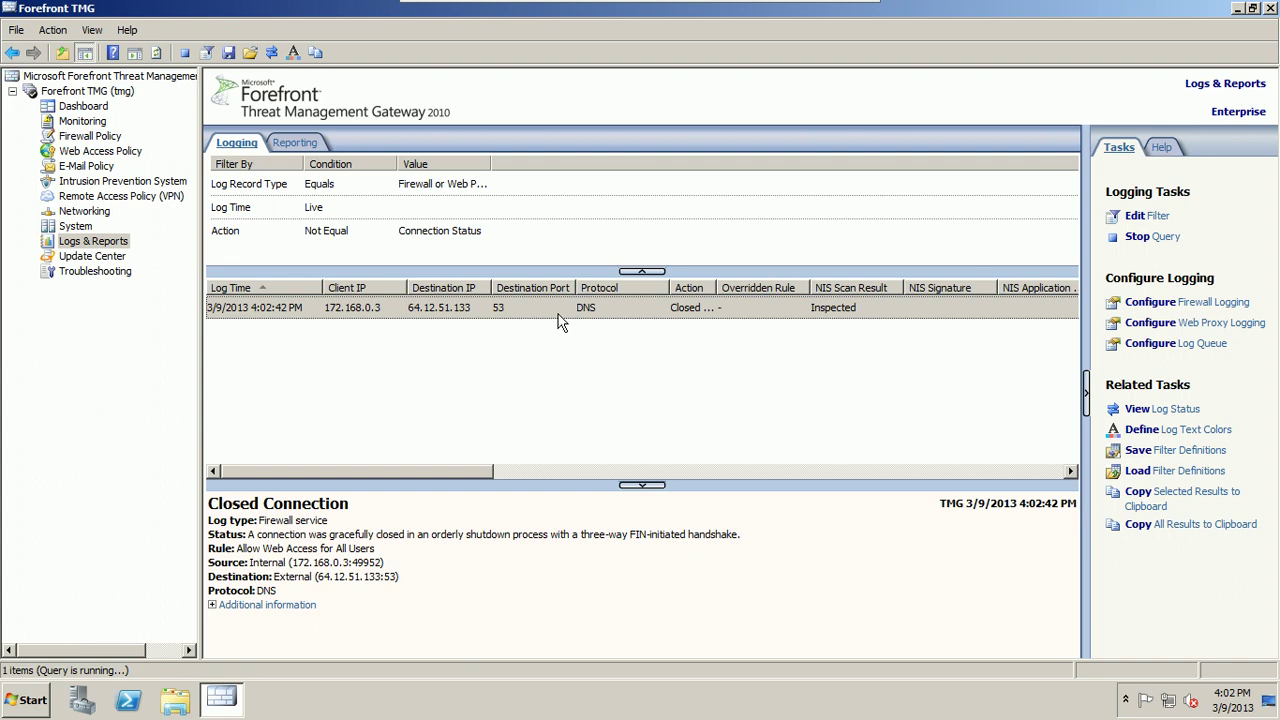
pyautogui.click(249, 214)
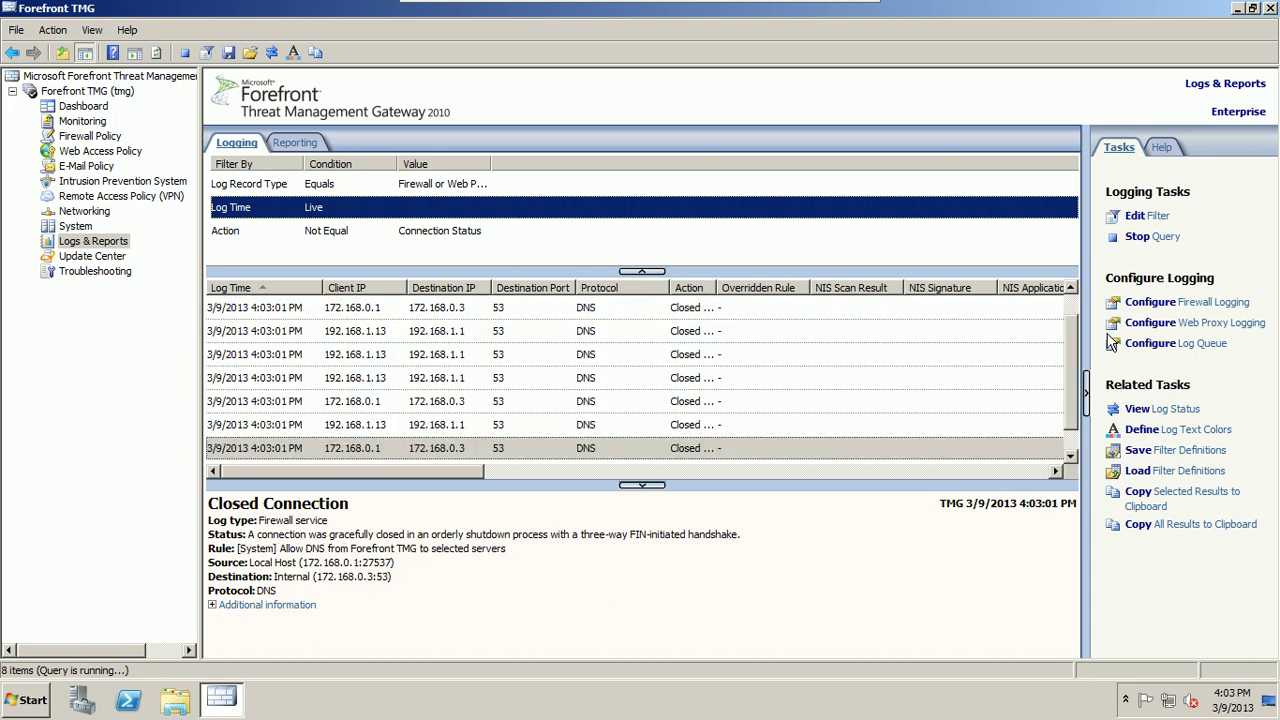
pyautogui.click(1143, 218)
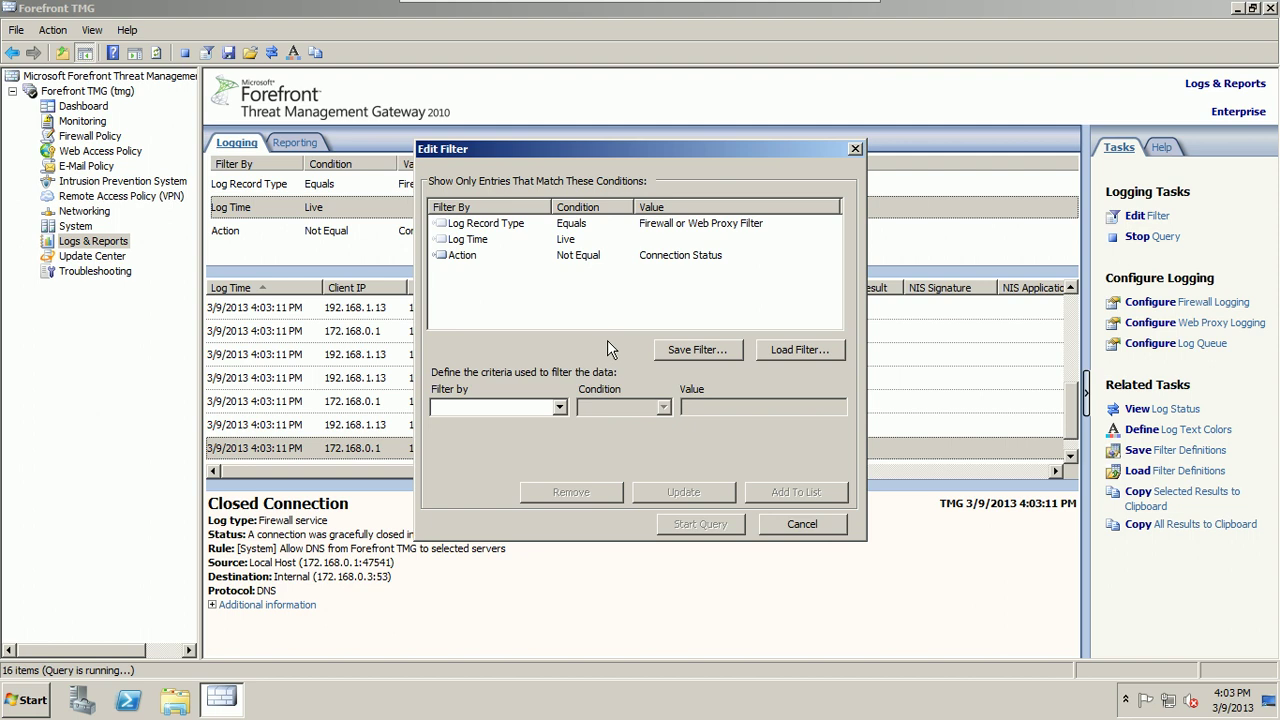
# Step: Set the new filter condition to URL Category with Equals
pyautogui.click(566, 408)
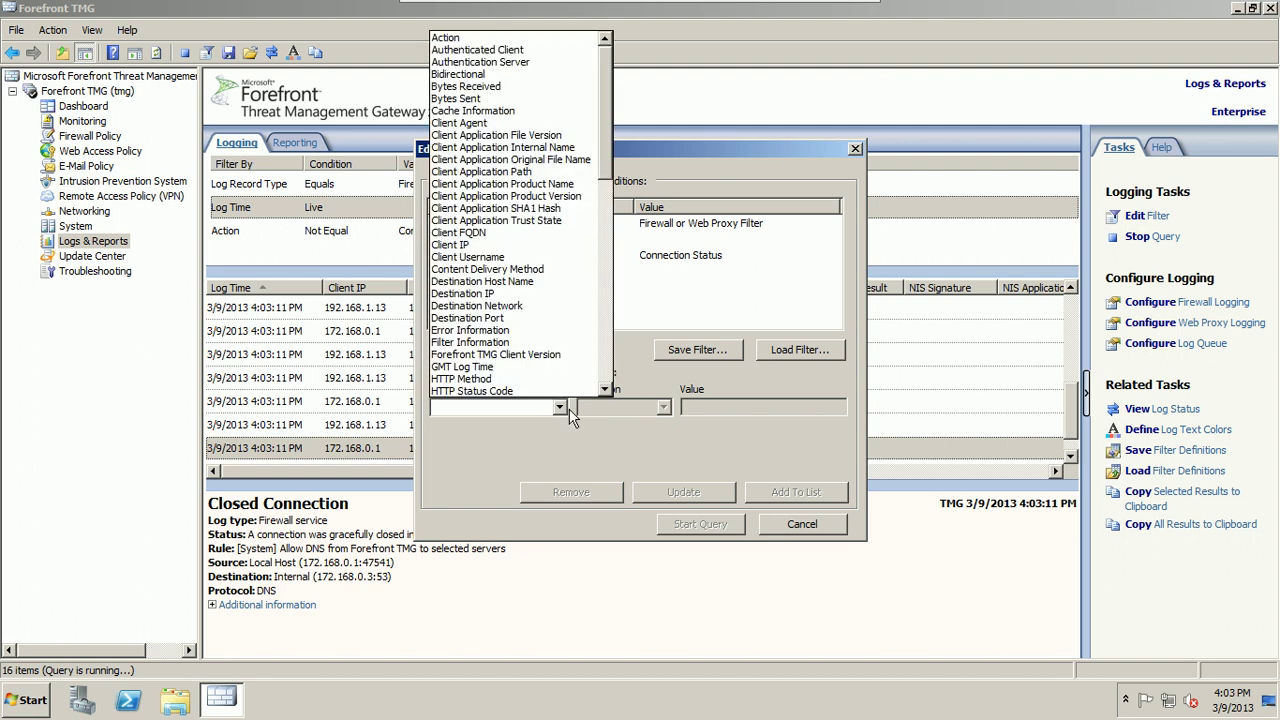
pyautogui.click(605, 390)
pyautogui.scroll(-10, 605, 392)
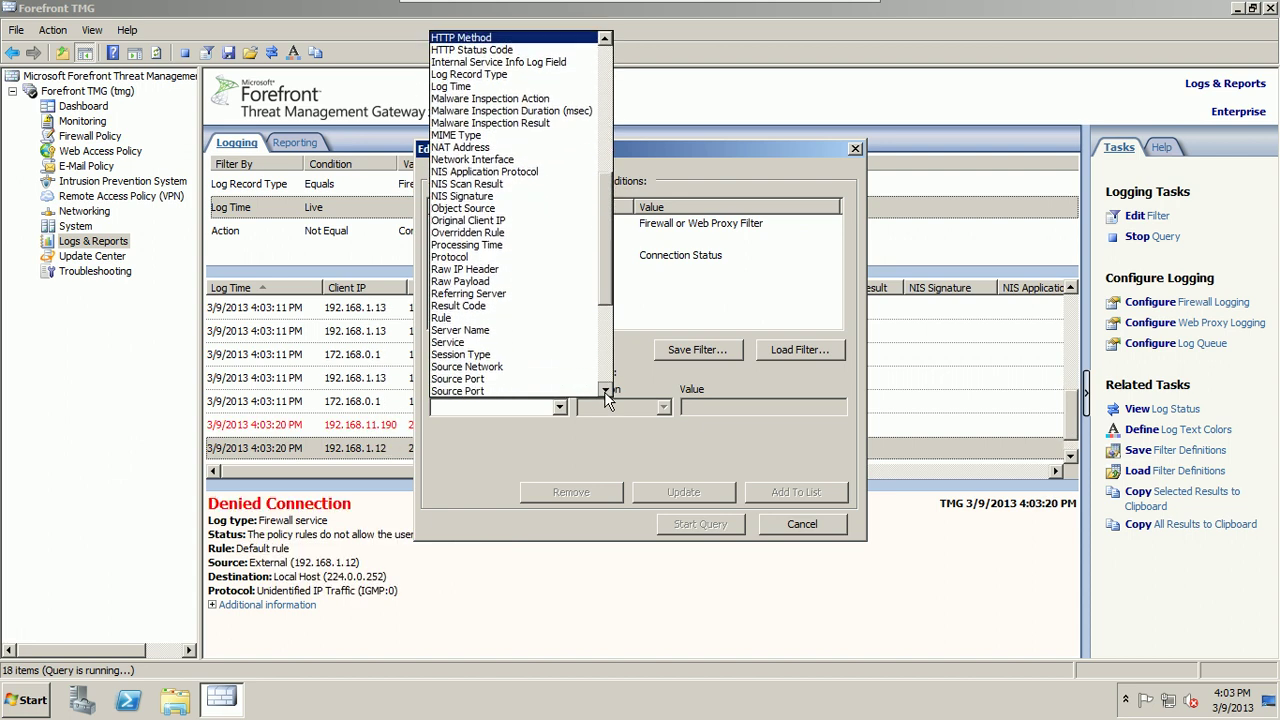
pyautogui.scroll(-5, 605, 392)
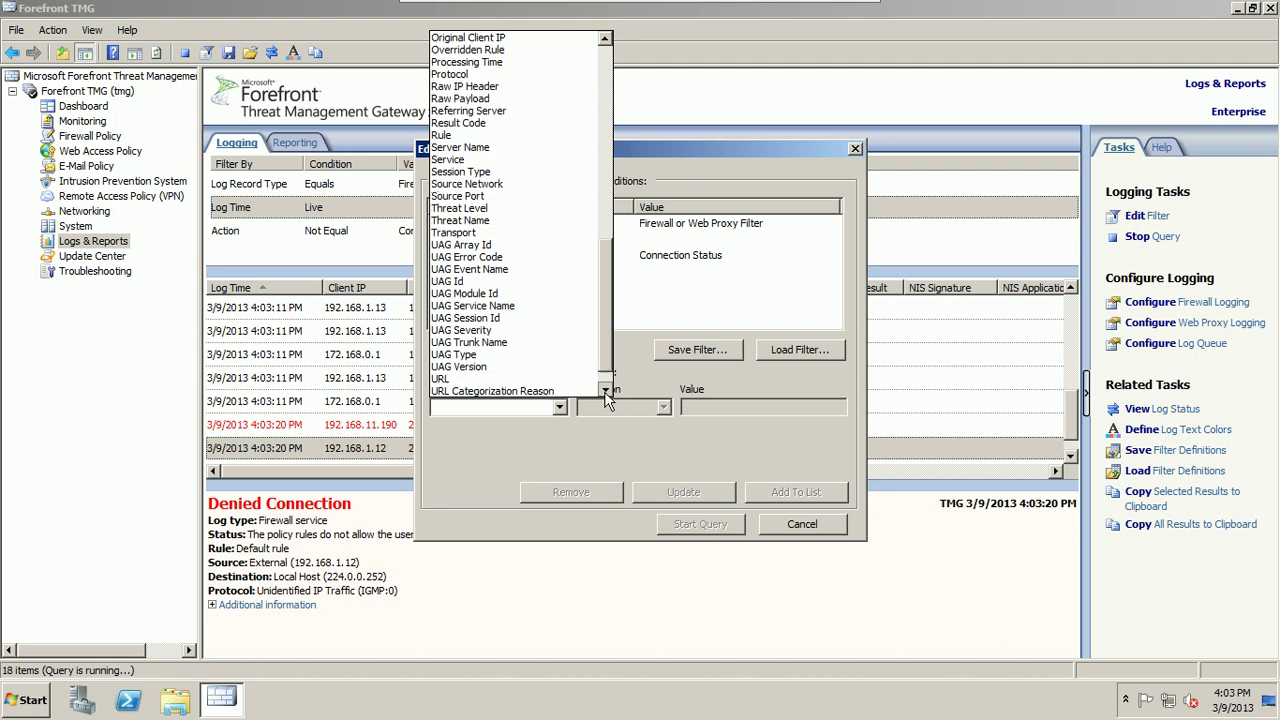
pyautogui.scroll(-2, 605, 391)
pyautogui.click(557, 380)
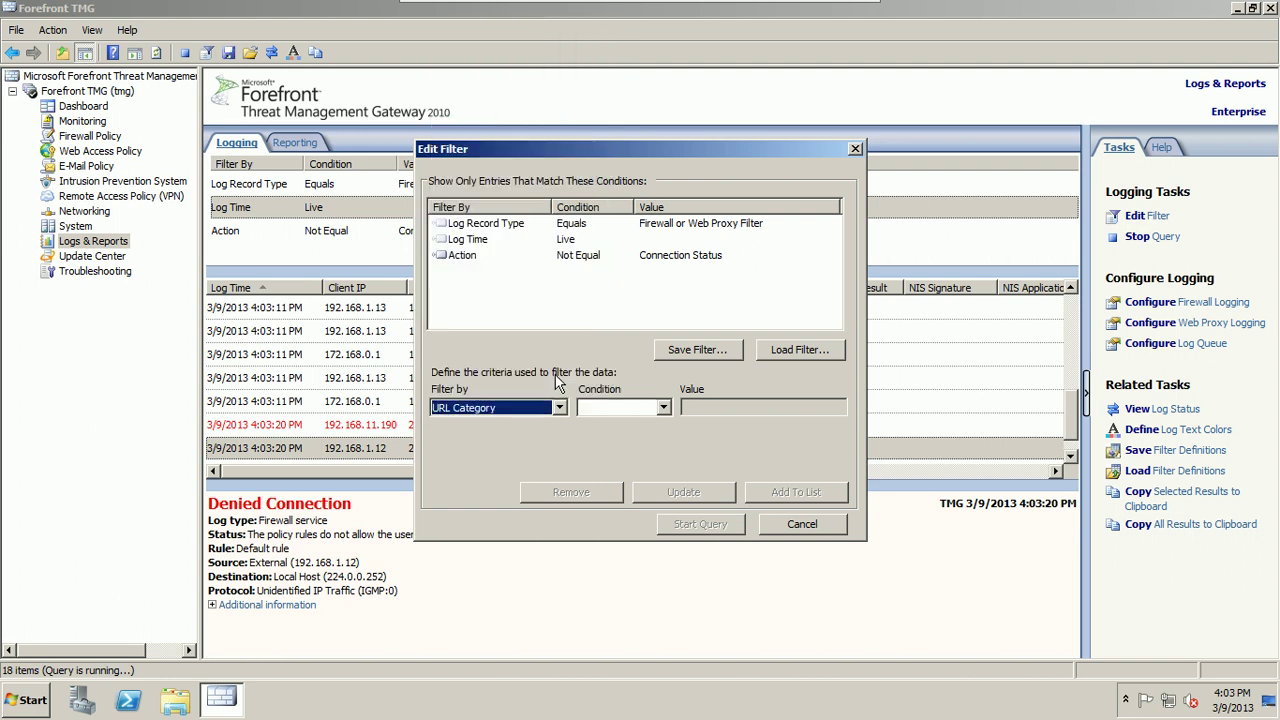
pyautogui.click(663, 408)
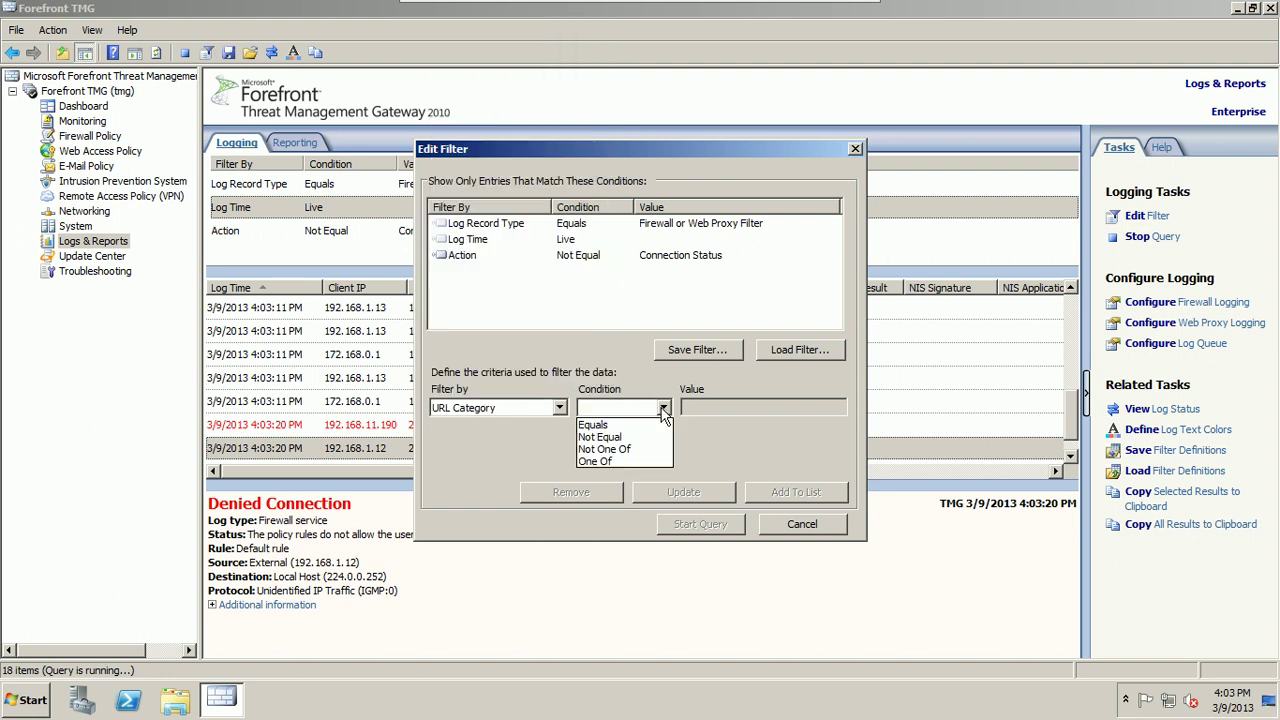
pyautogui.click(651, 426)
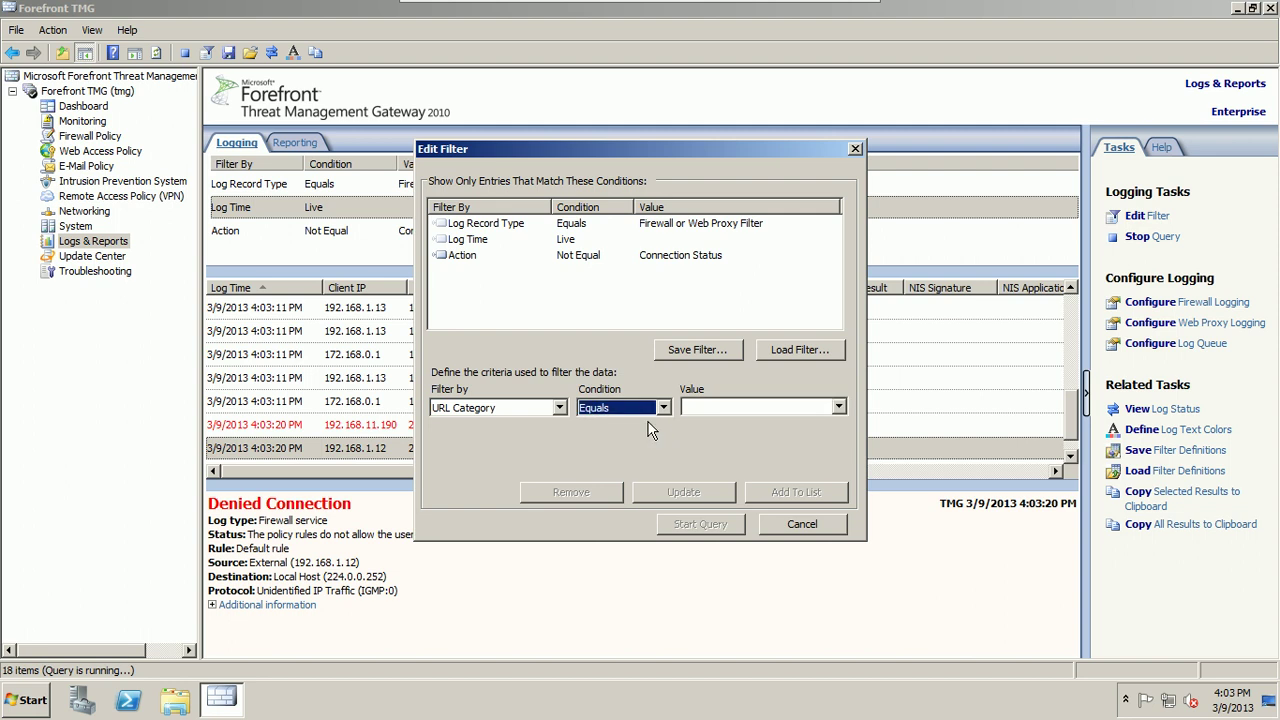
# Step: Choose Government/Military as the value, add the condition, and start the query
pyautogui.click(838, 408)
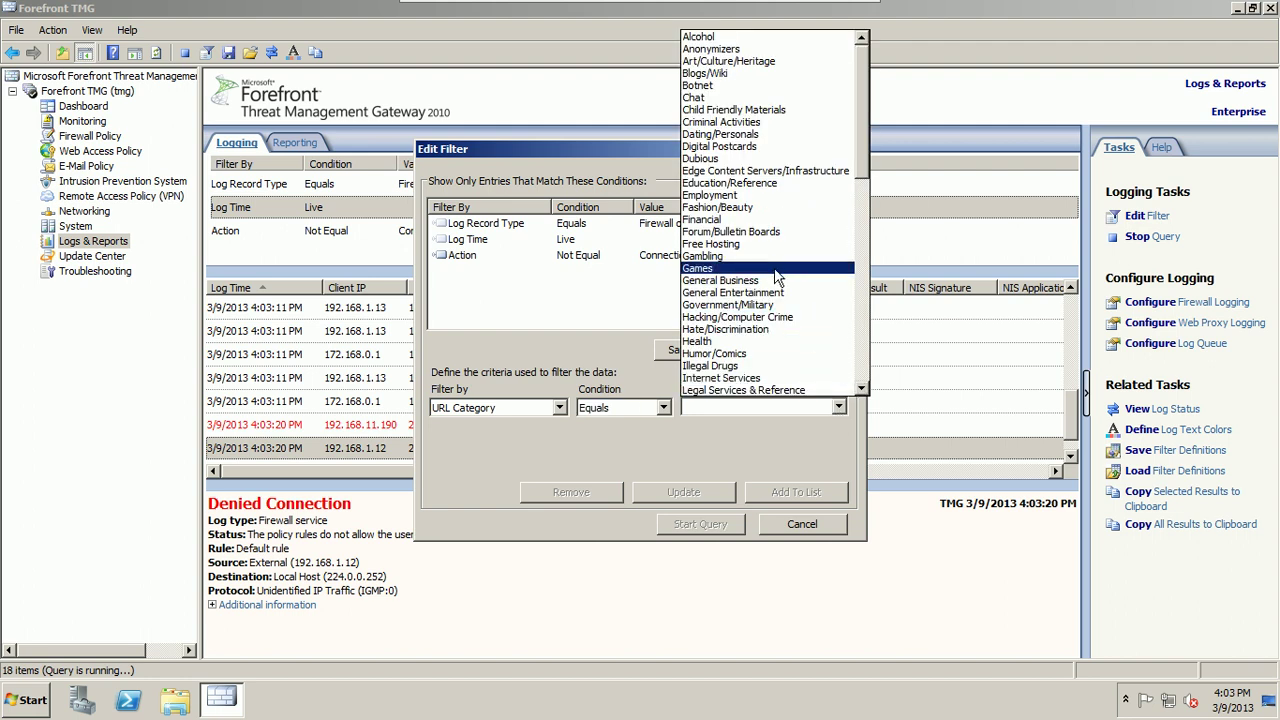
pyautogui.click(861, 397)
pyautogui.click(838, 407)
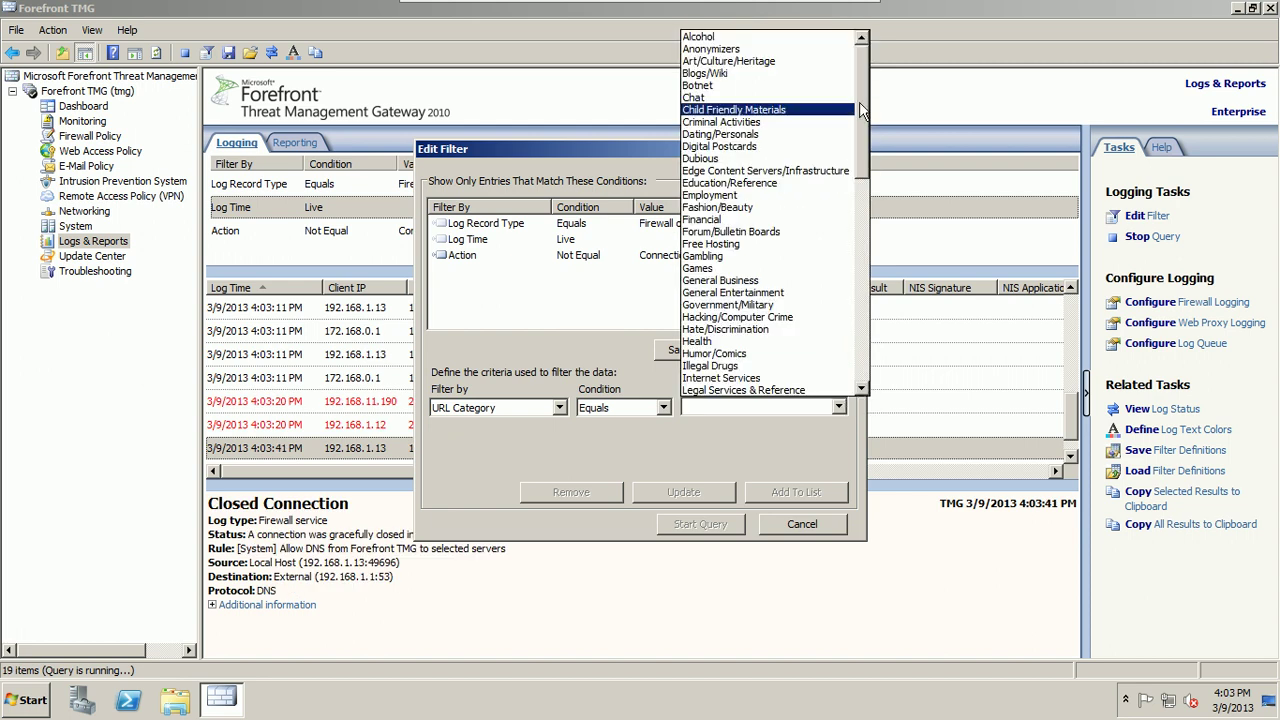
pyautogui.click(774, 304)
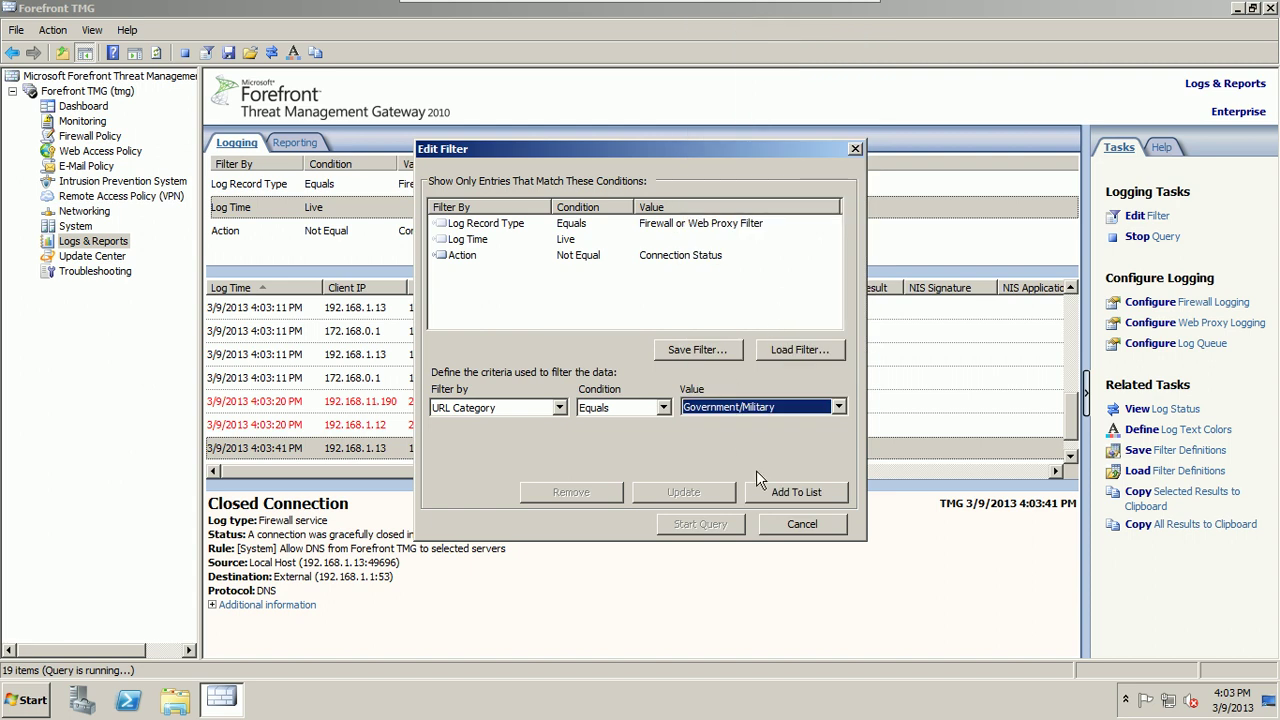
pyautogui.click(782, 493)
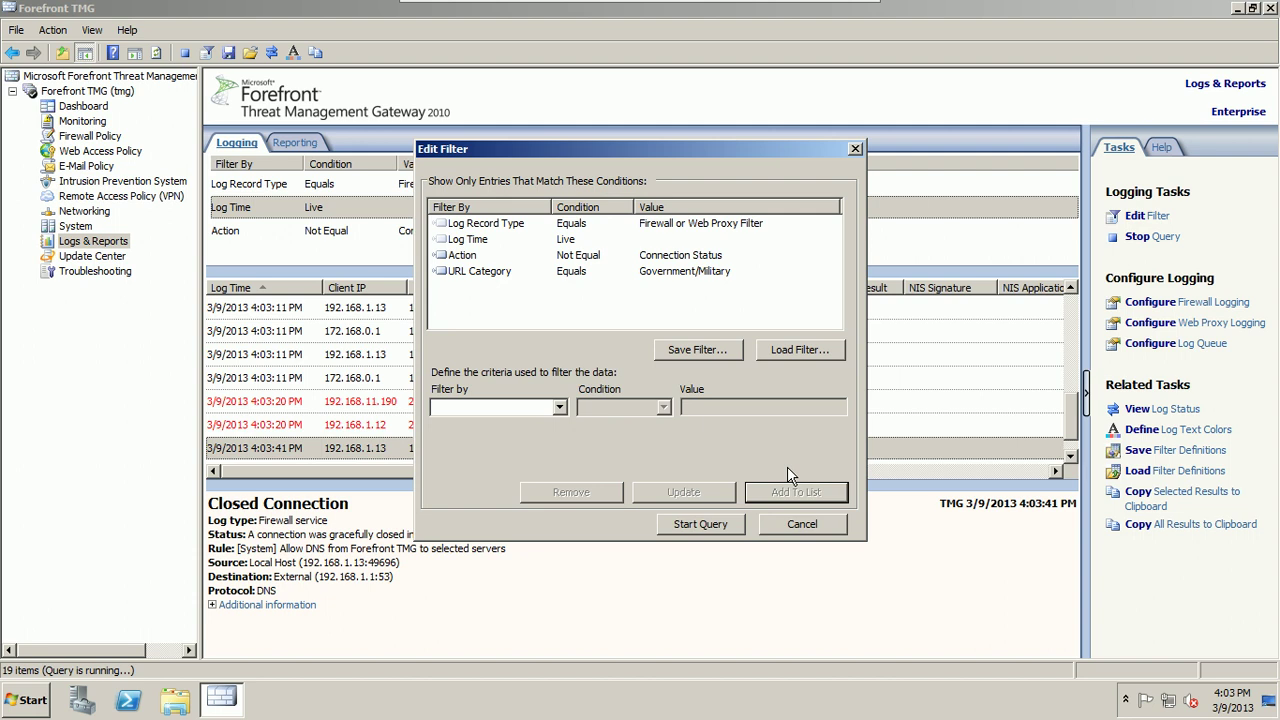
pyautogui.click(703, 526)
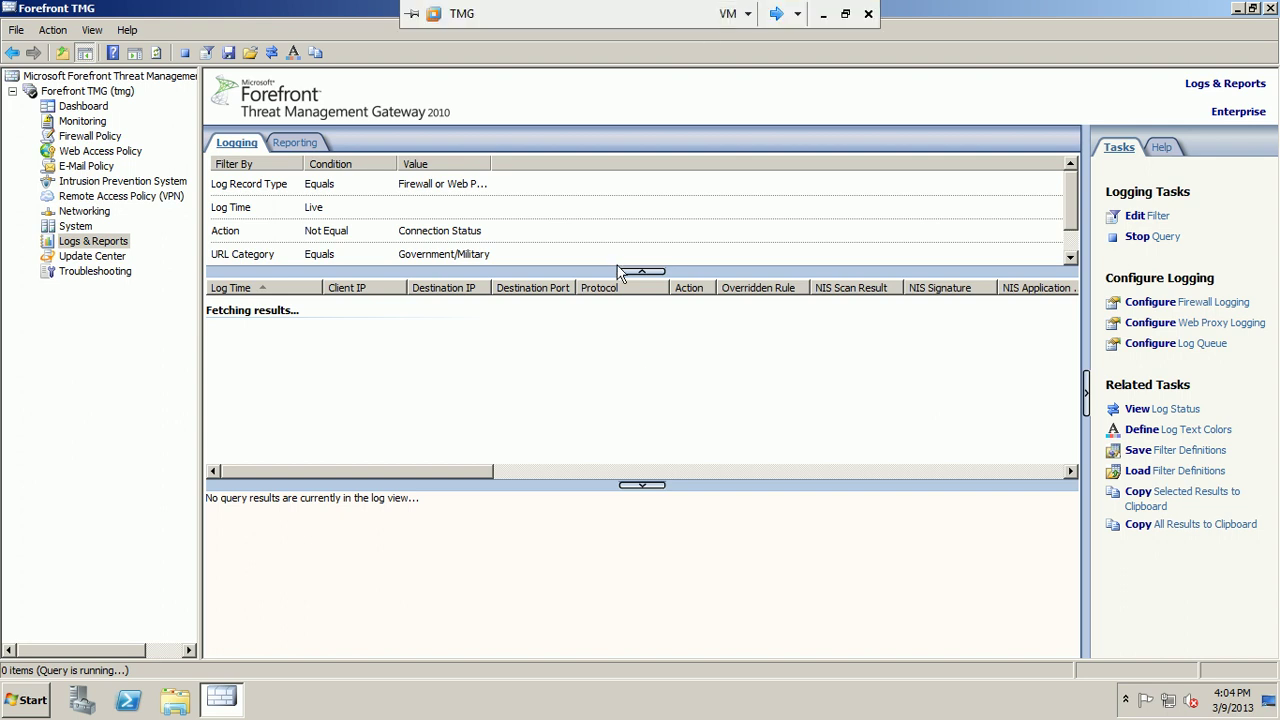
# Step: Select the new URL Category condition row, then switch from the TMG server to the win7 VM
pyautogui.click(335, 260)
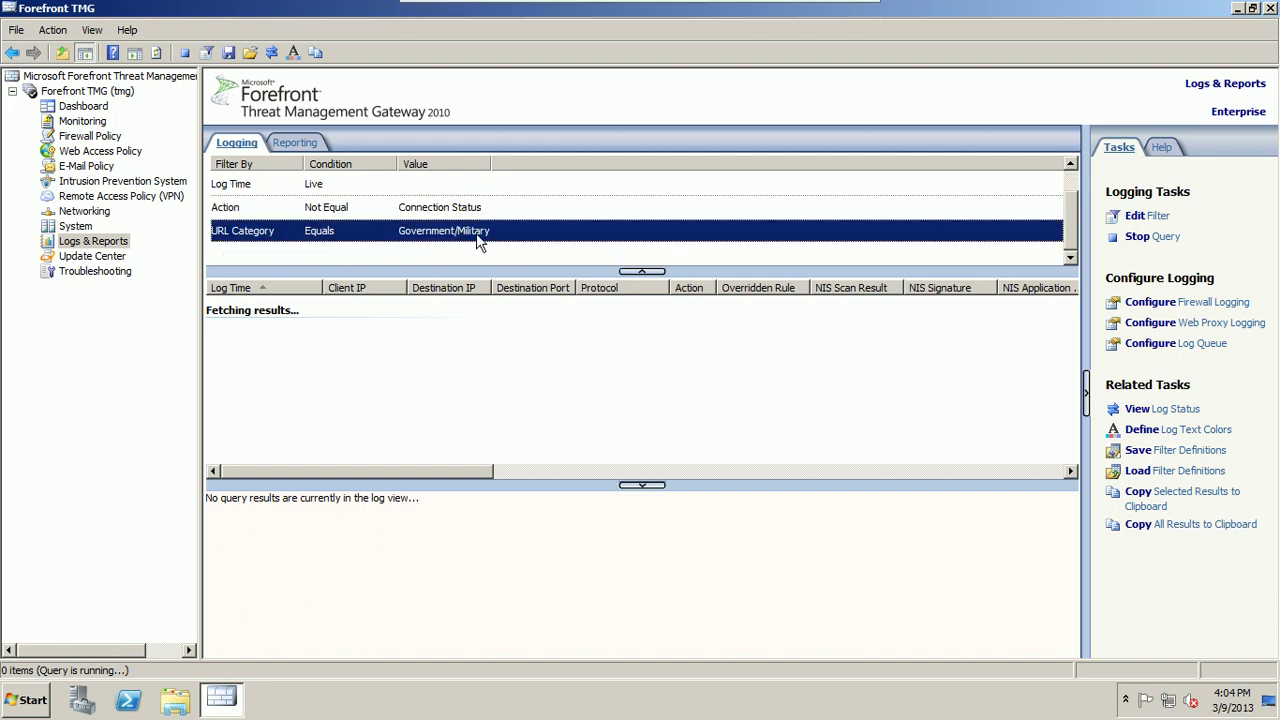
pyautogui.moveTo(800, 8)
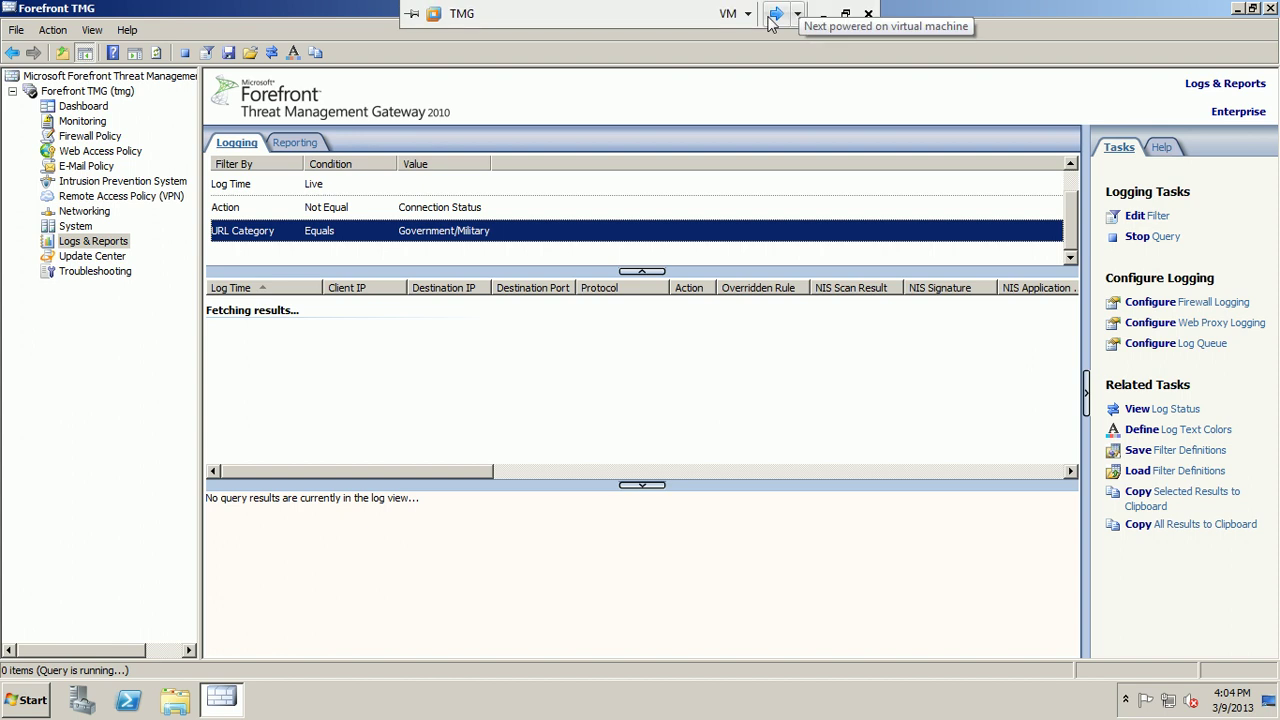
pyautogui.click(772, 15)
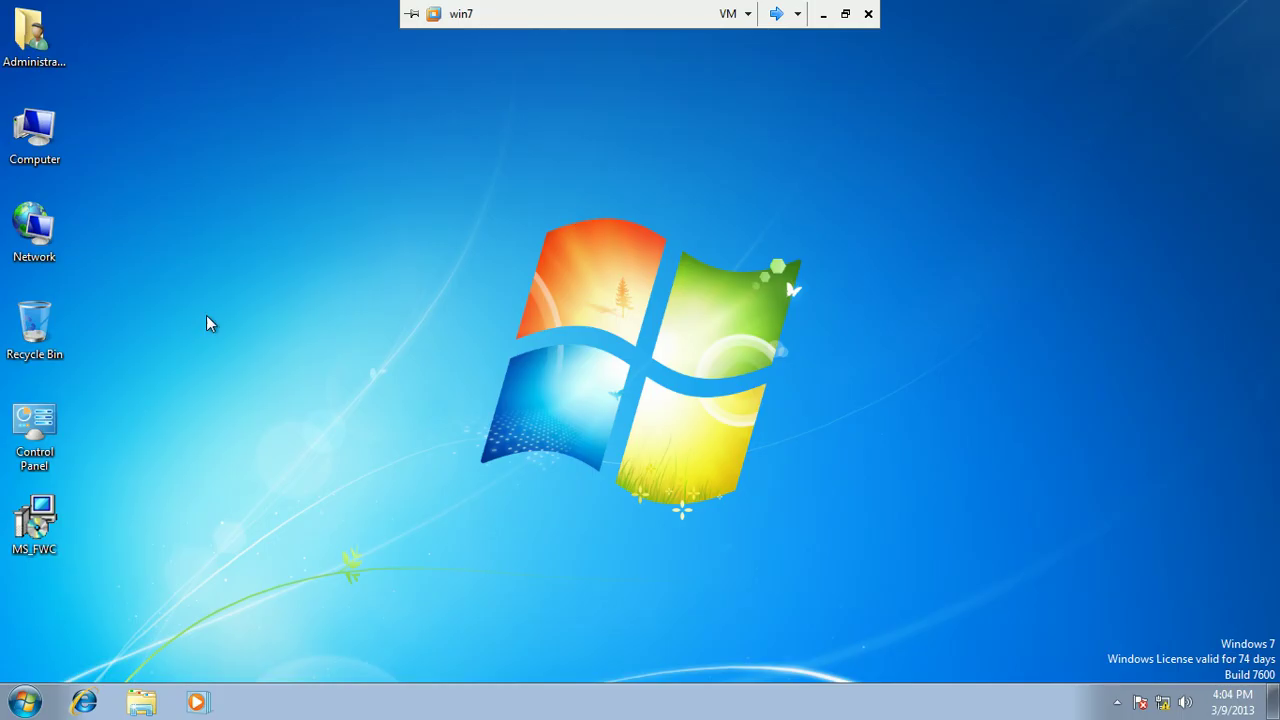
# Step: Open Internet Explorer, go to Google, and open the Punjab Portal from a 'govt of punjab' search
pyautogui.click(84, 702)
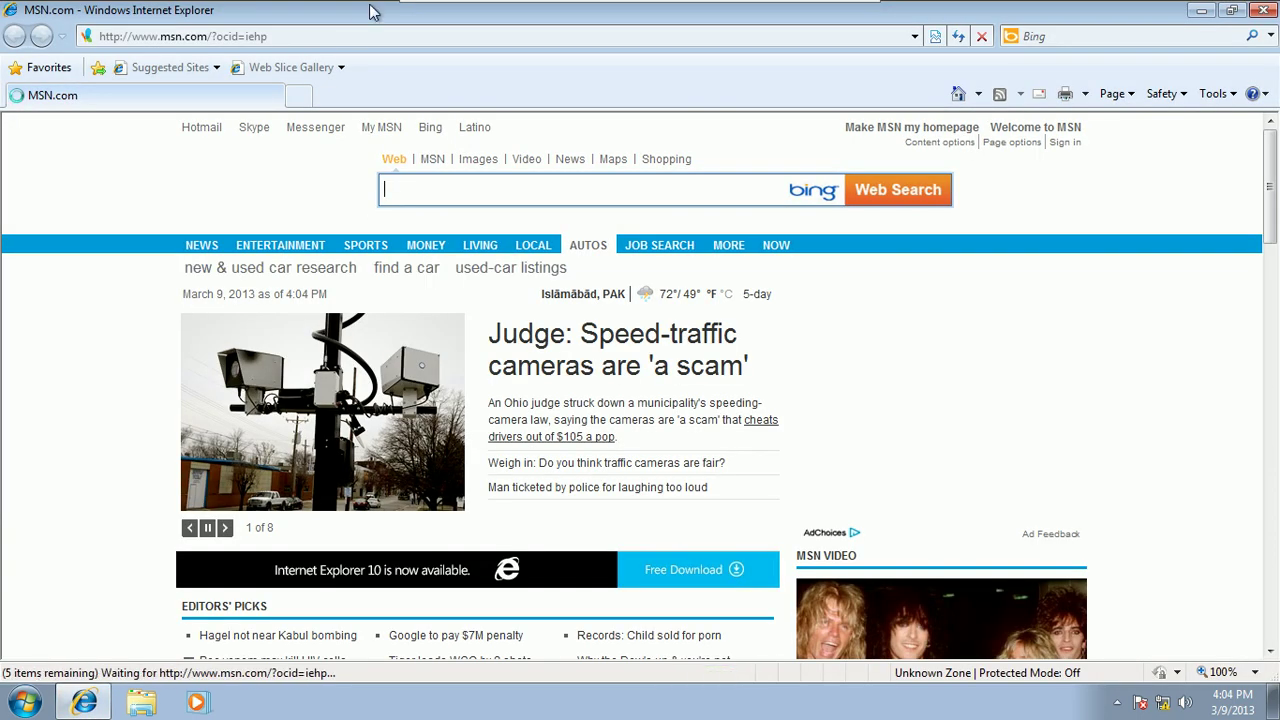
pyautogui.click(355, 36)
pyautogui.write('google')
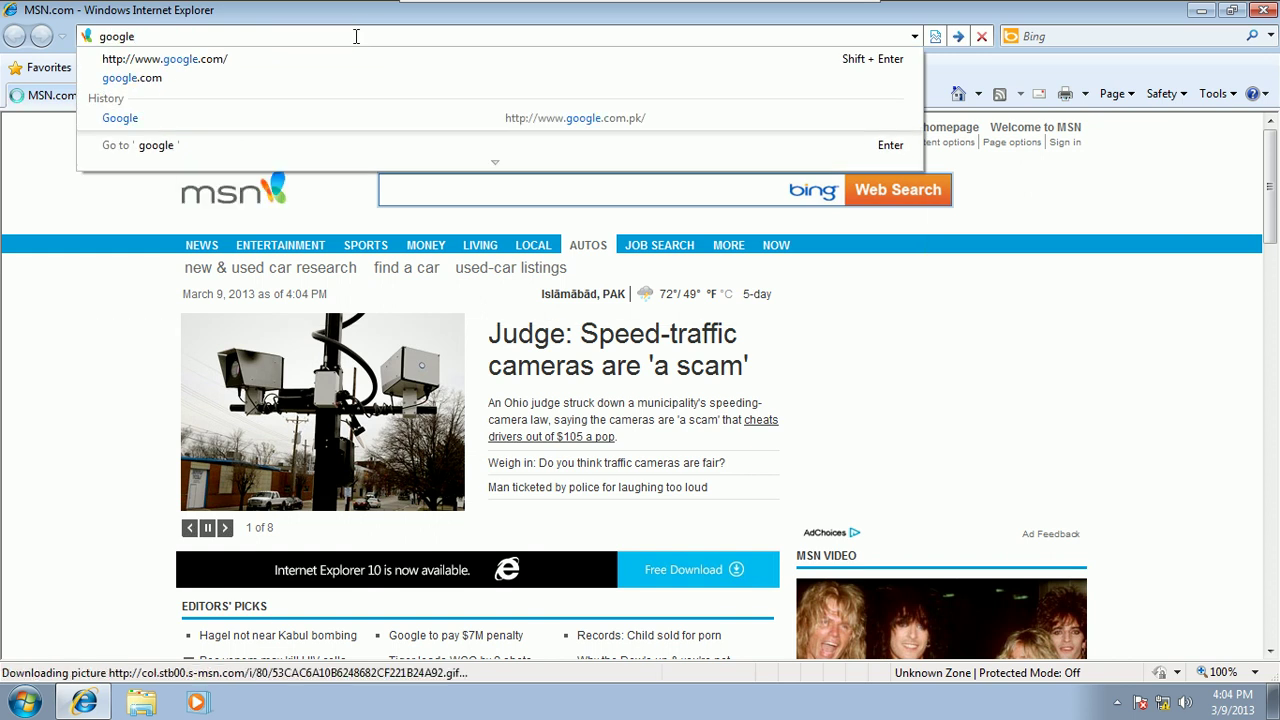
pyautogui.press('Return')
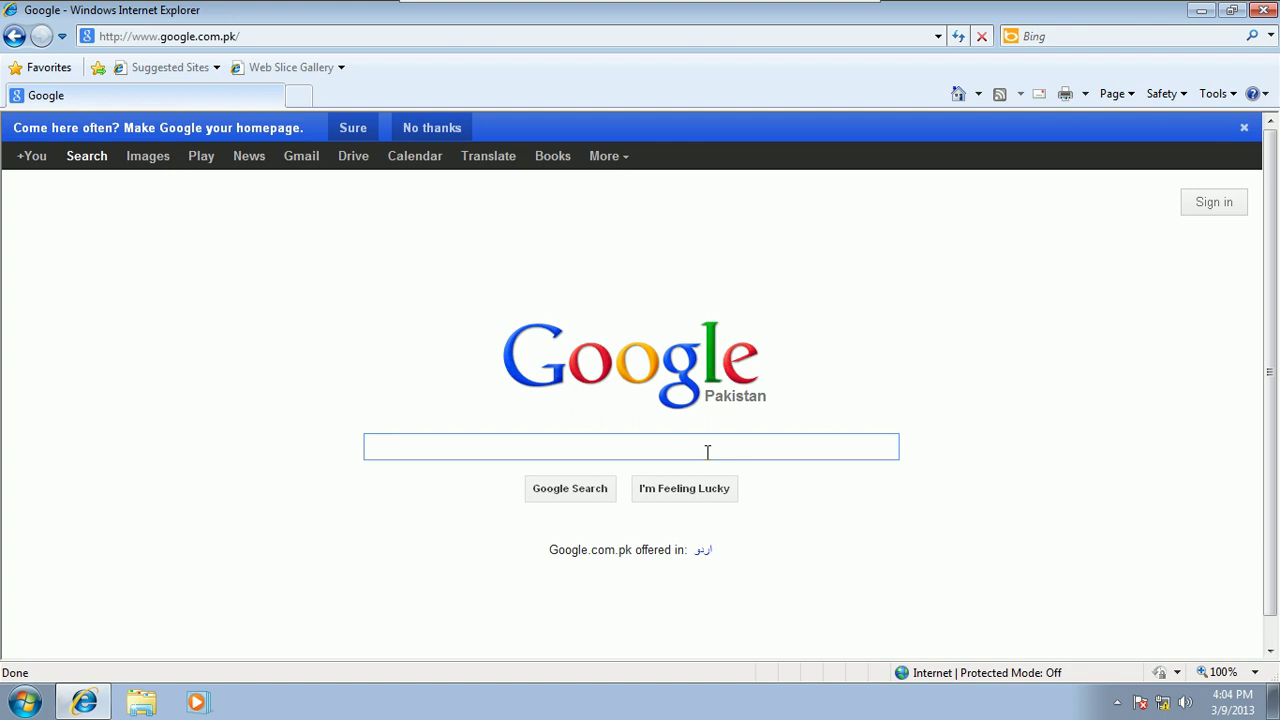
pyautogui.write('gov')
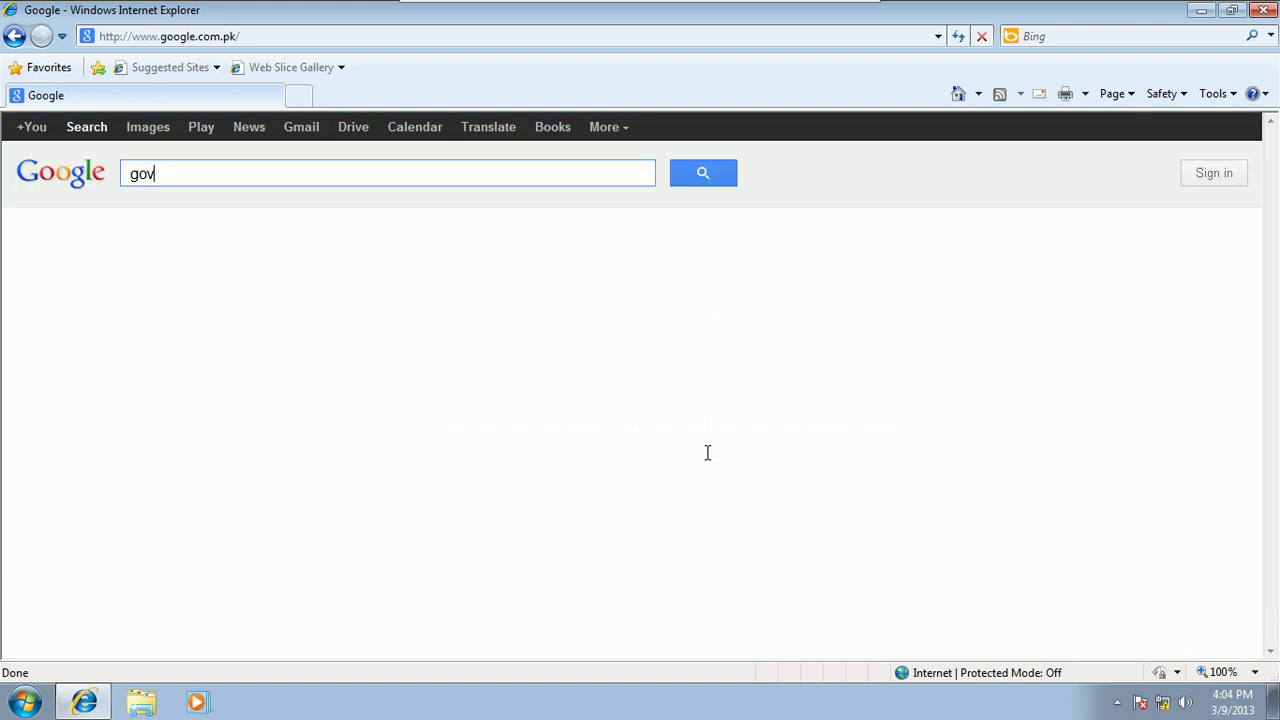
pyautogui.write('t')
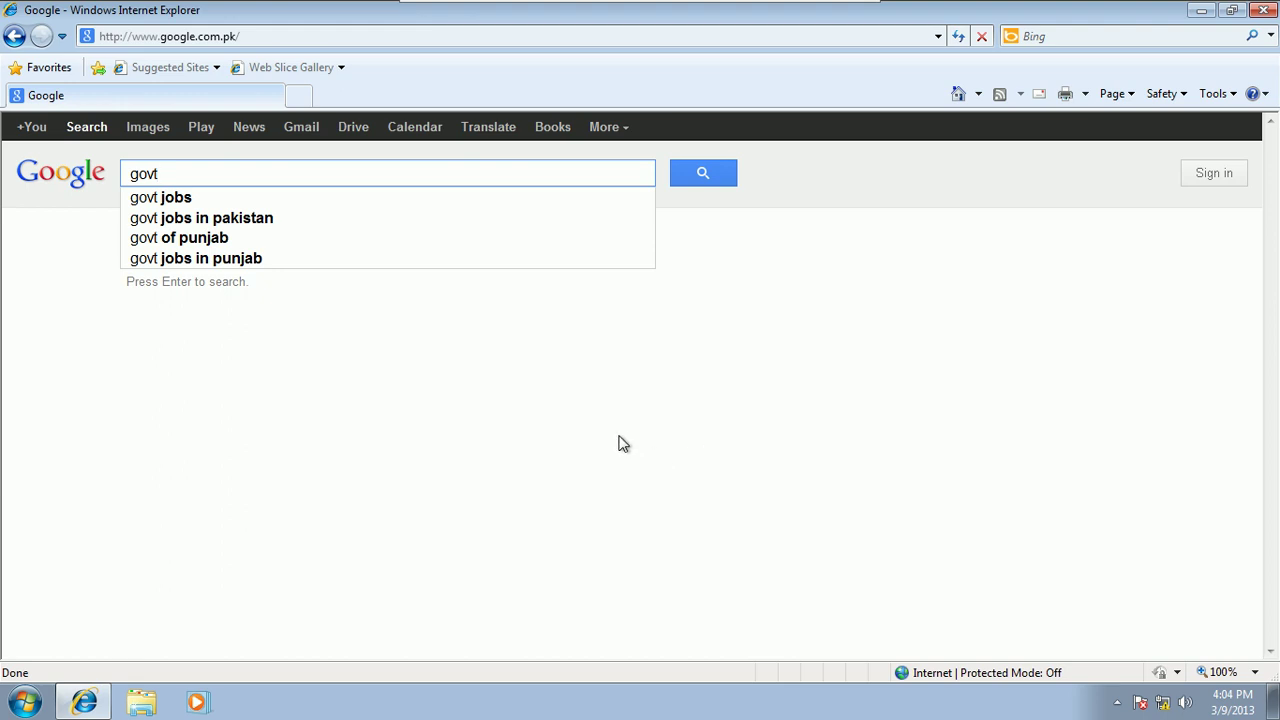
pyautogui.click(213, 239)
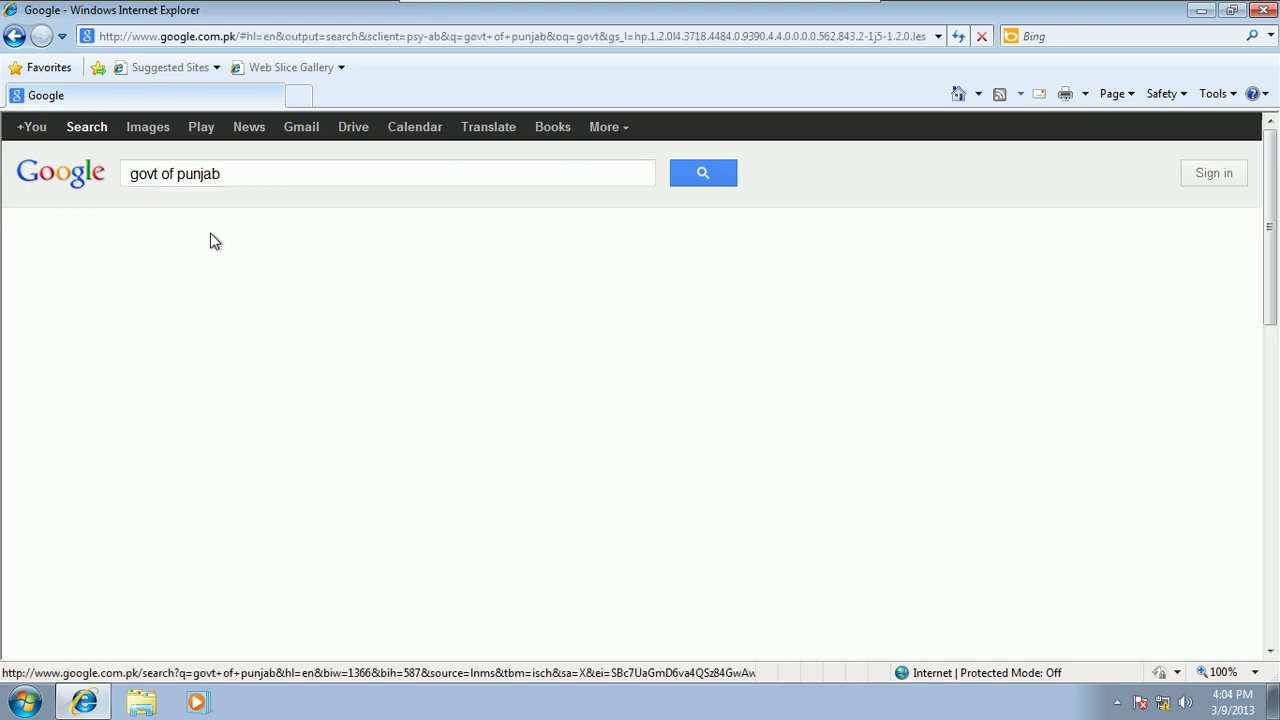
pyautogui.click(200, 300)
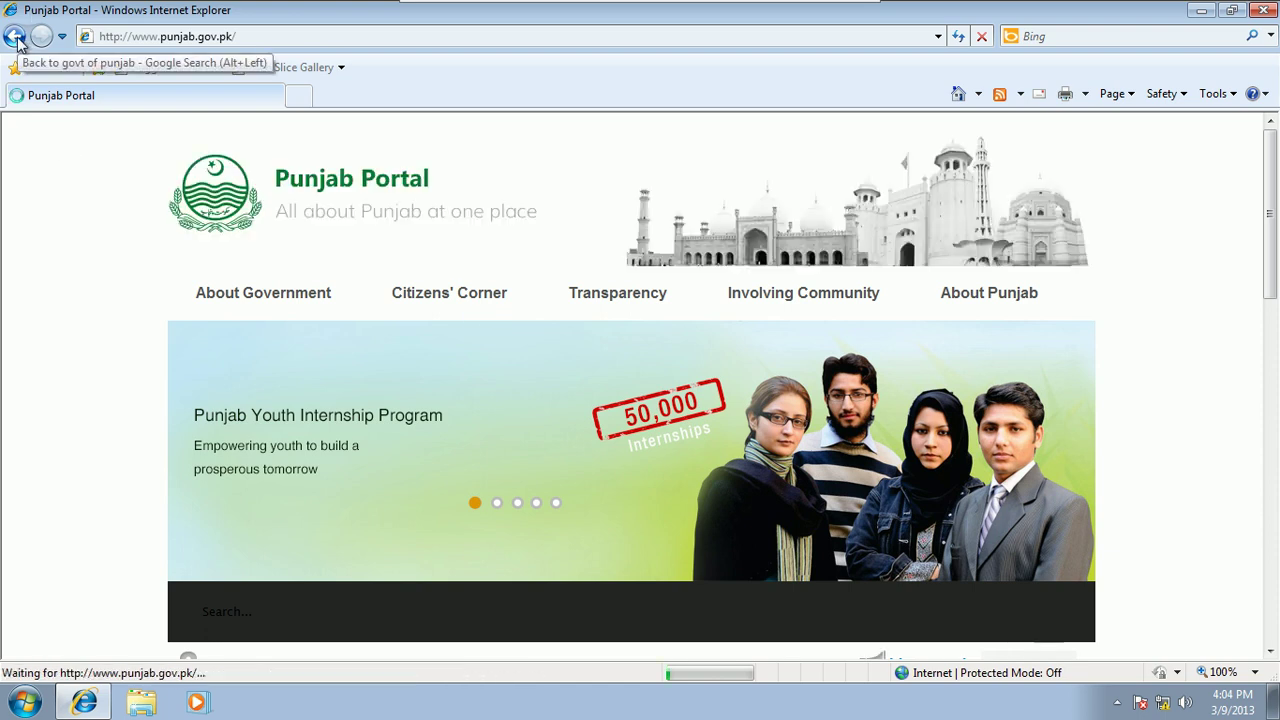
# Step: Go back and open the Higher Education Commission, Pakistan site from a hec.gov.pk search
pyautogui.click(14, 37)
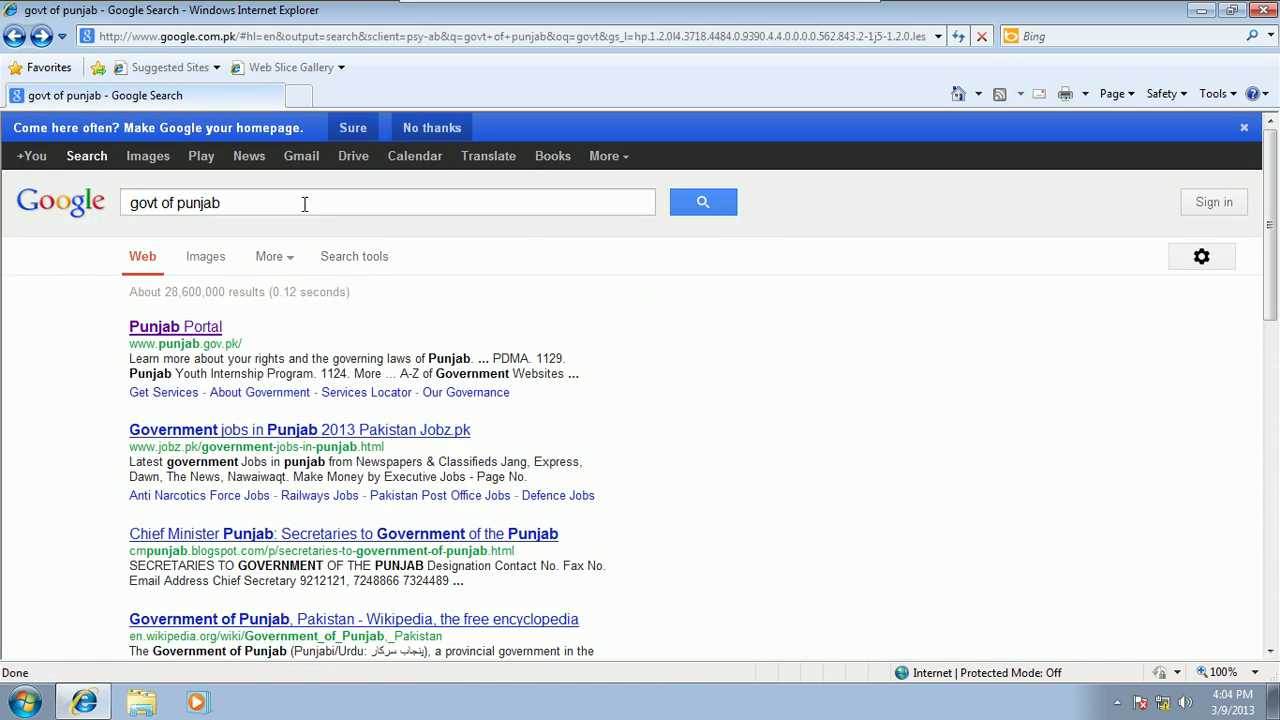
pyautogui.moveTo(240, 196); pyautogui.dragTo(63, 240)
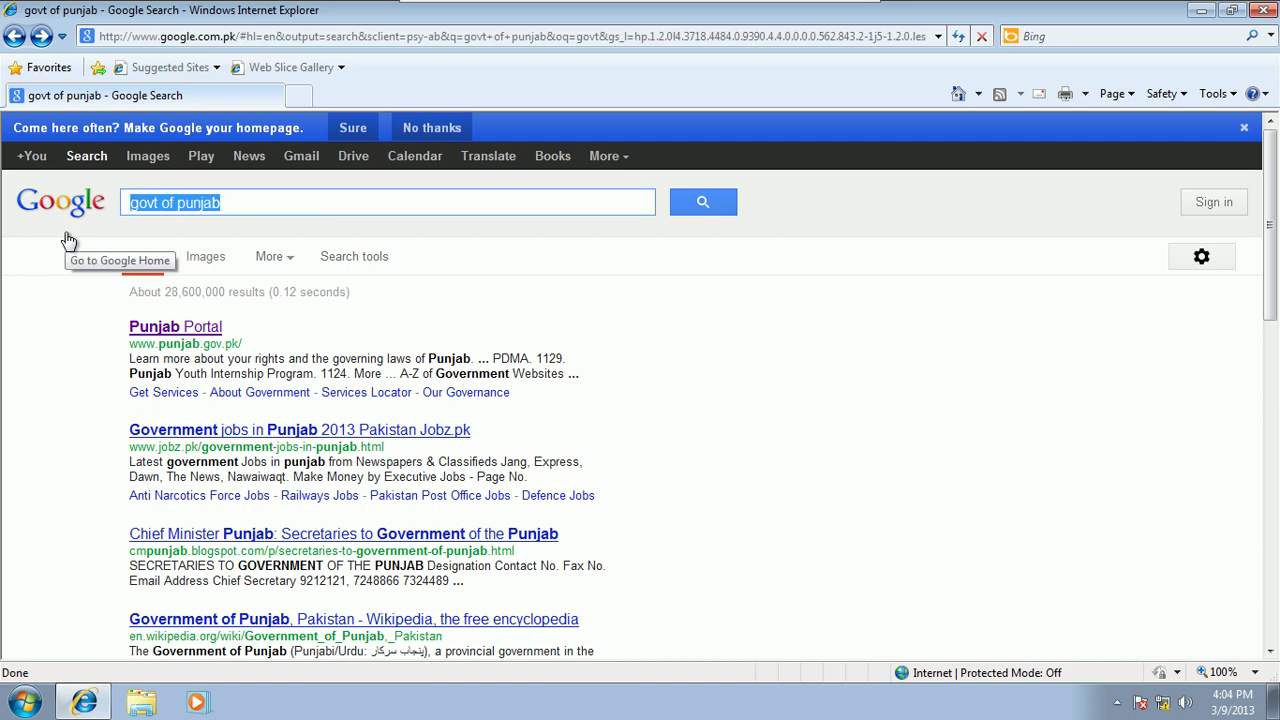
pyautogui.write('H')
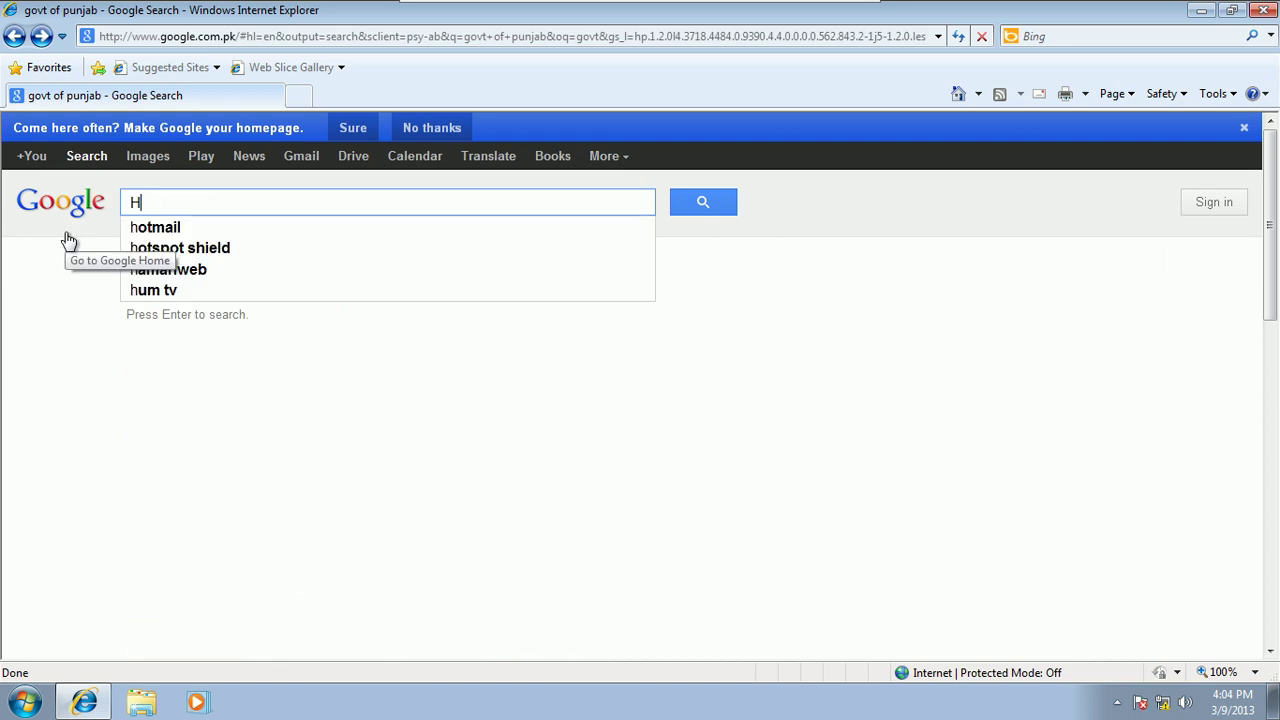
pyautogui.write('EC.ec')
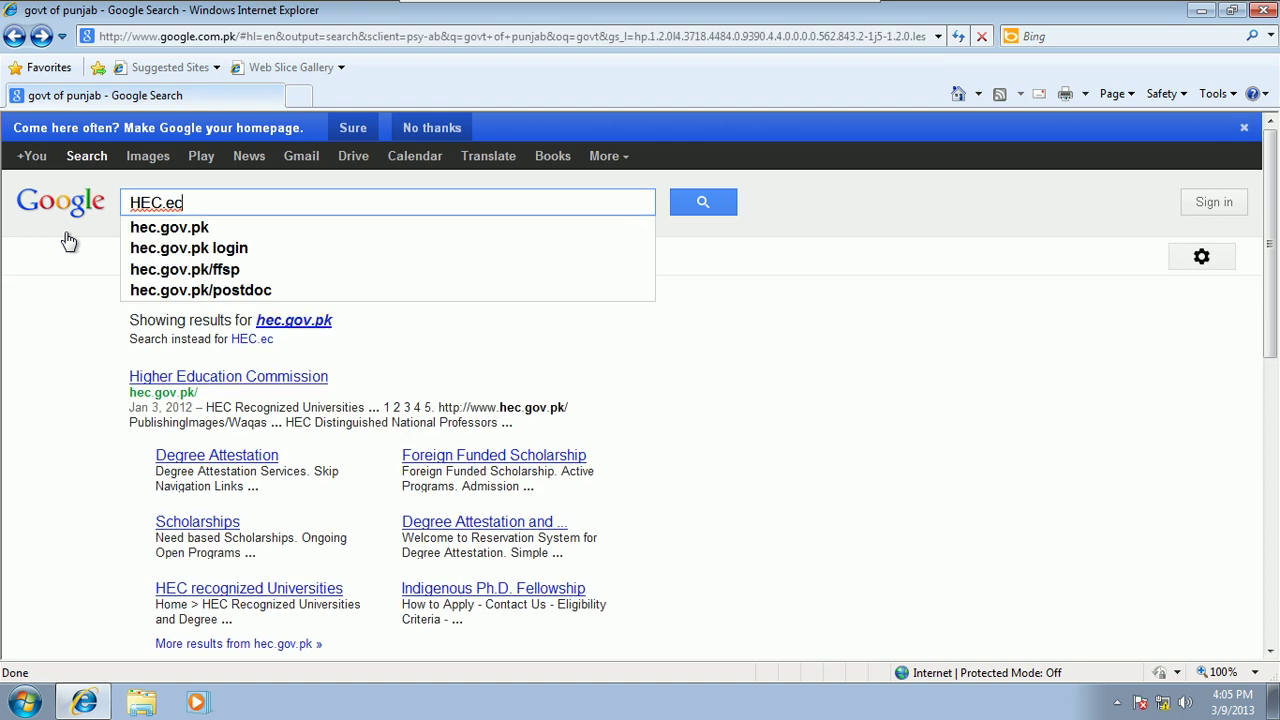
pyautogui.click(145, 232)
pyautogui.click(222, 330)
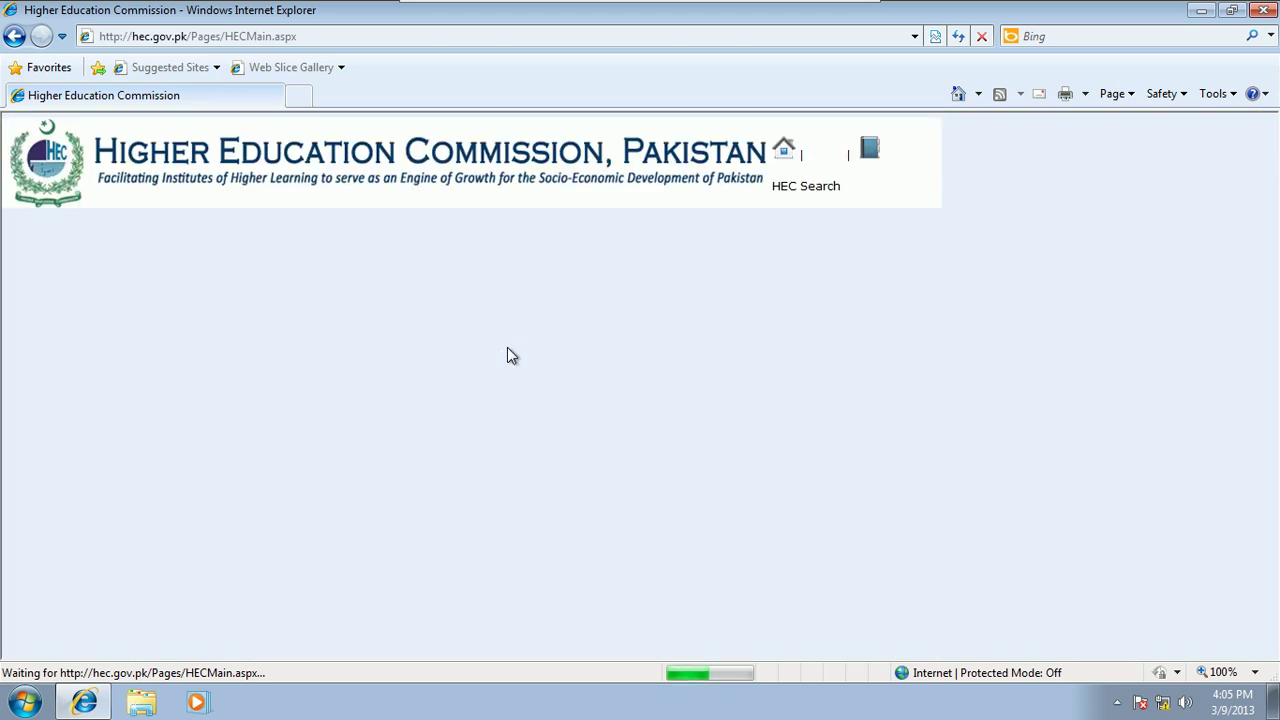
# Step: Go back and open the U.S. Department of State site from a Google search
pyautogui.click(14, 36)
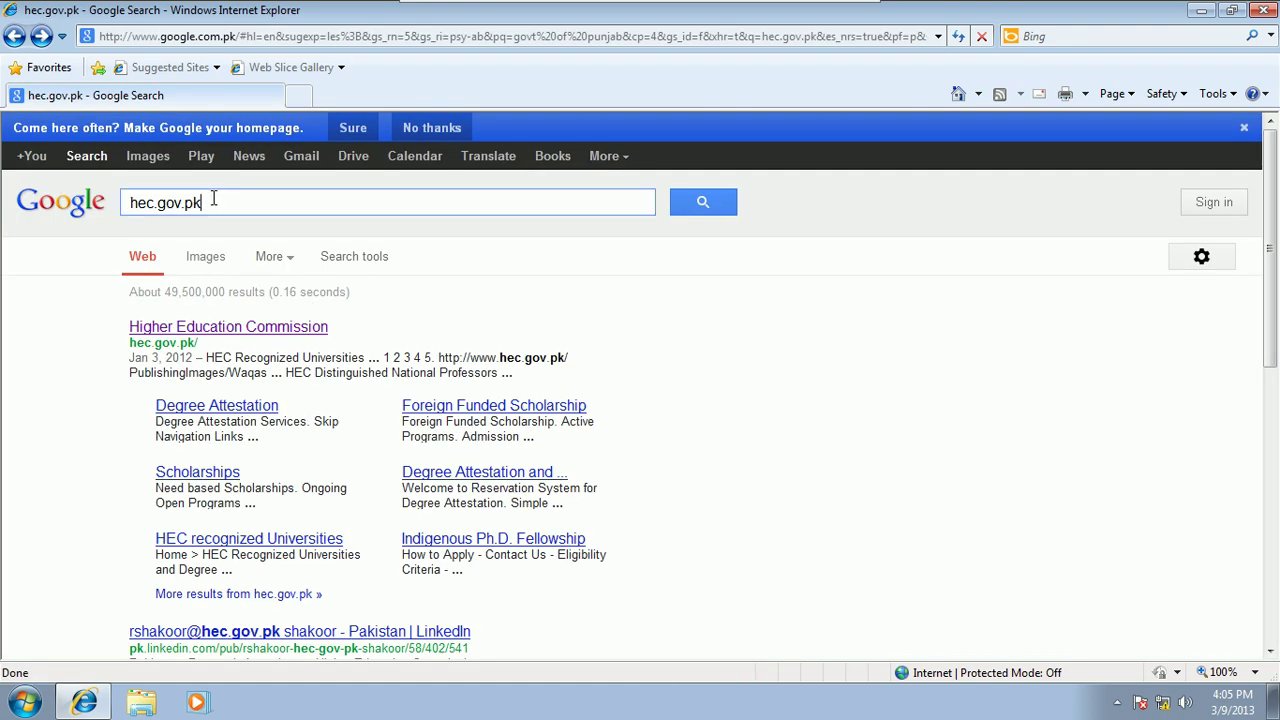
pyautogui.moveTo(214, 201); pyautogui.dragTo(100, 223)
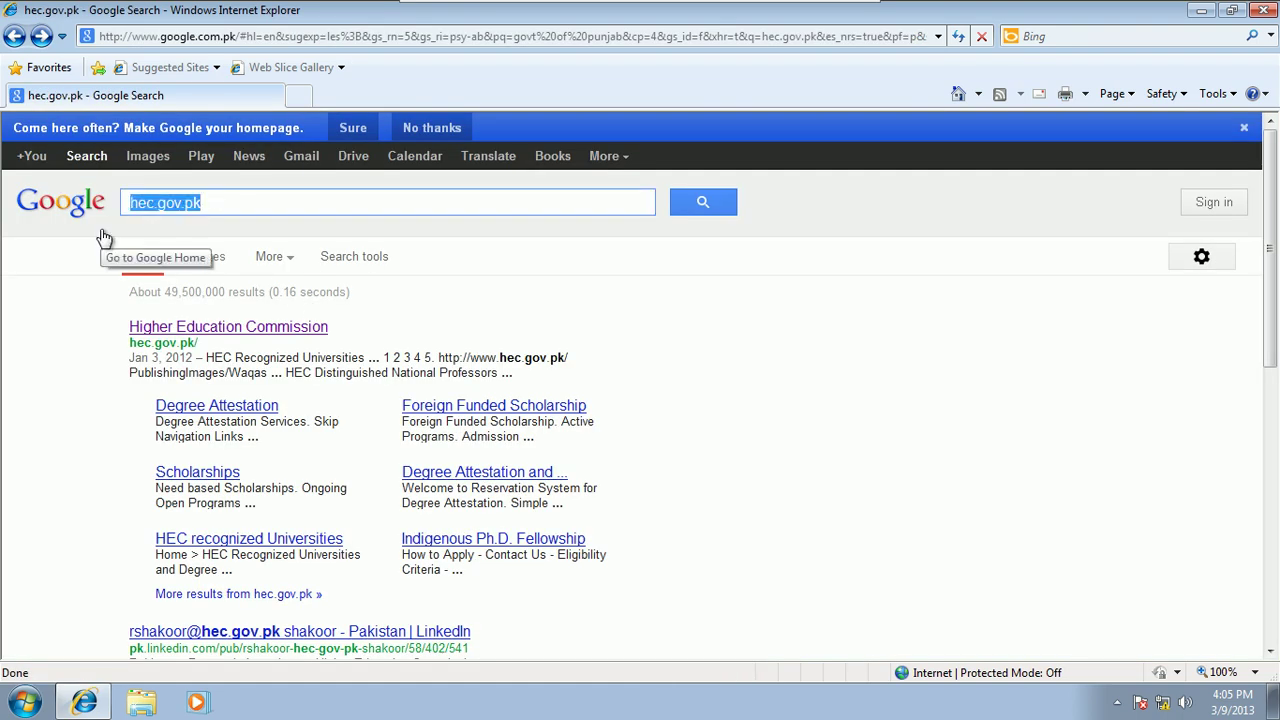
pyautogui.write('us')
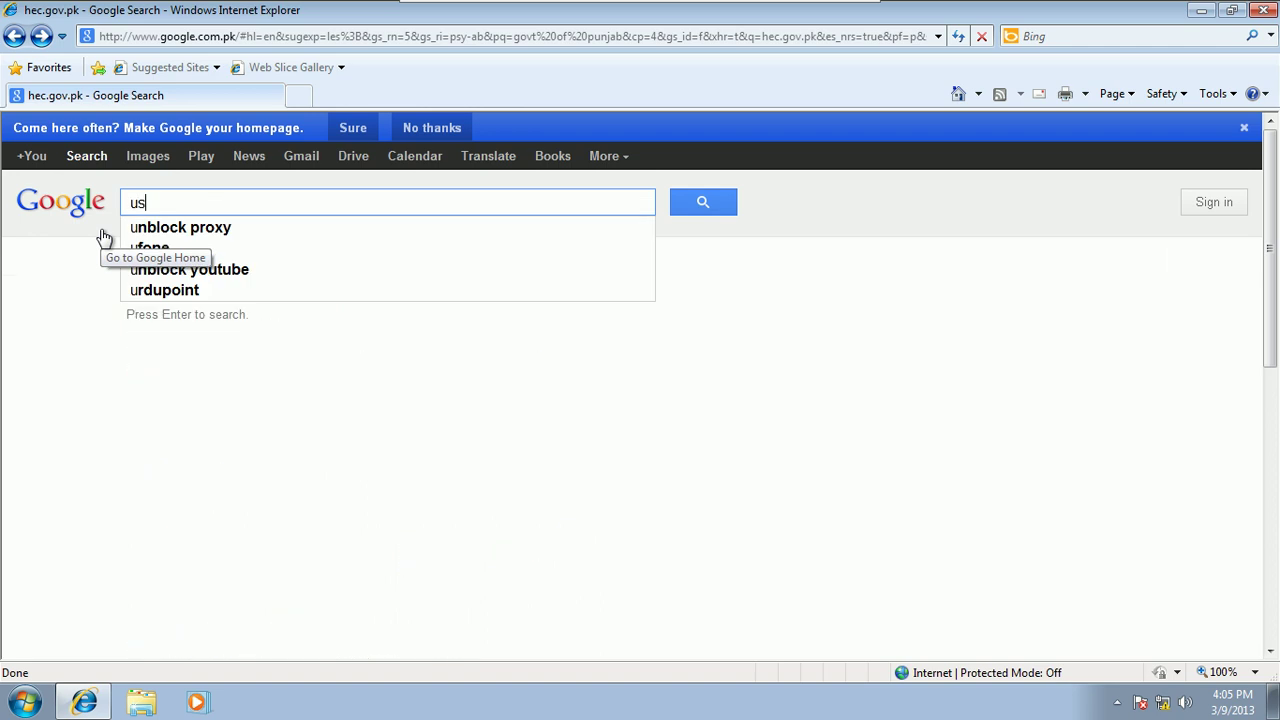
pyautogui.write(' department')
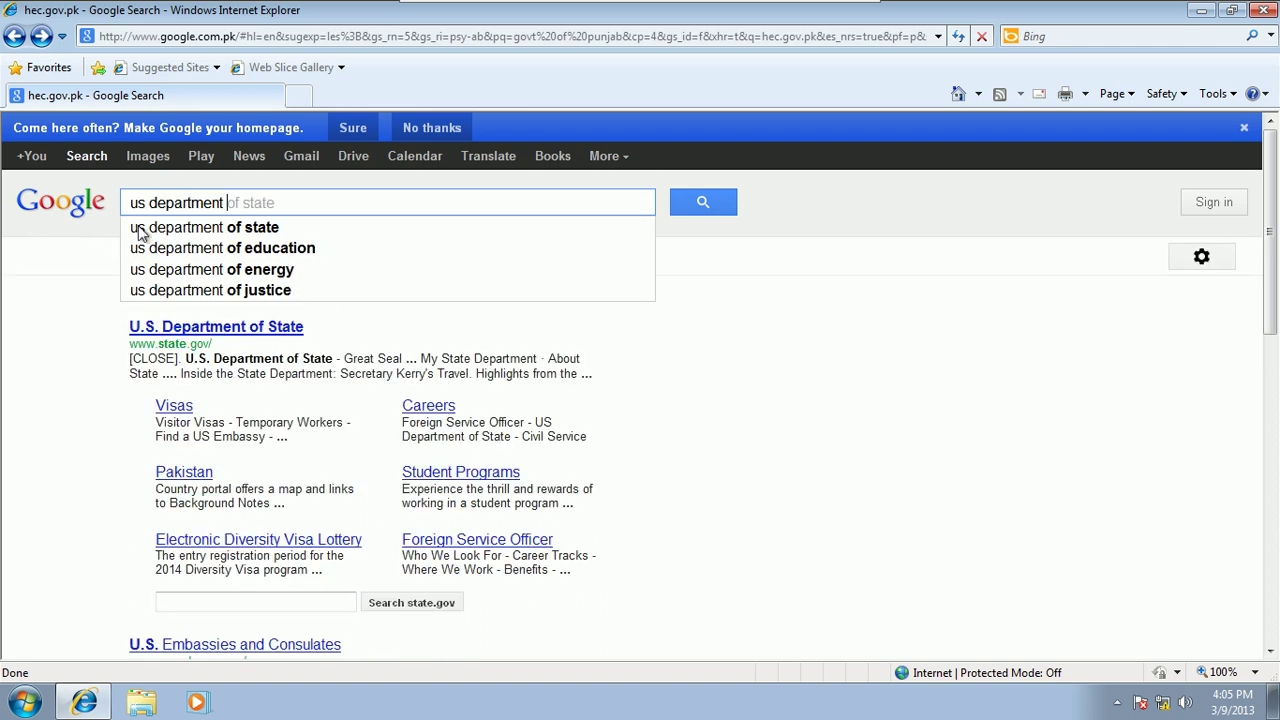
pyautogui.click(139, 227)
pyautogui.click(197, 337)
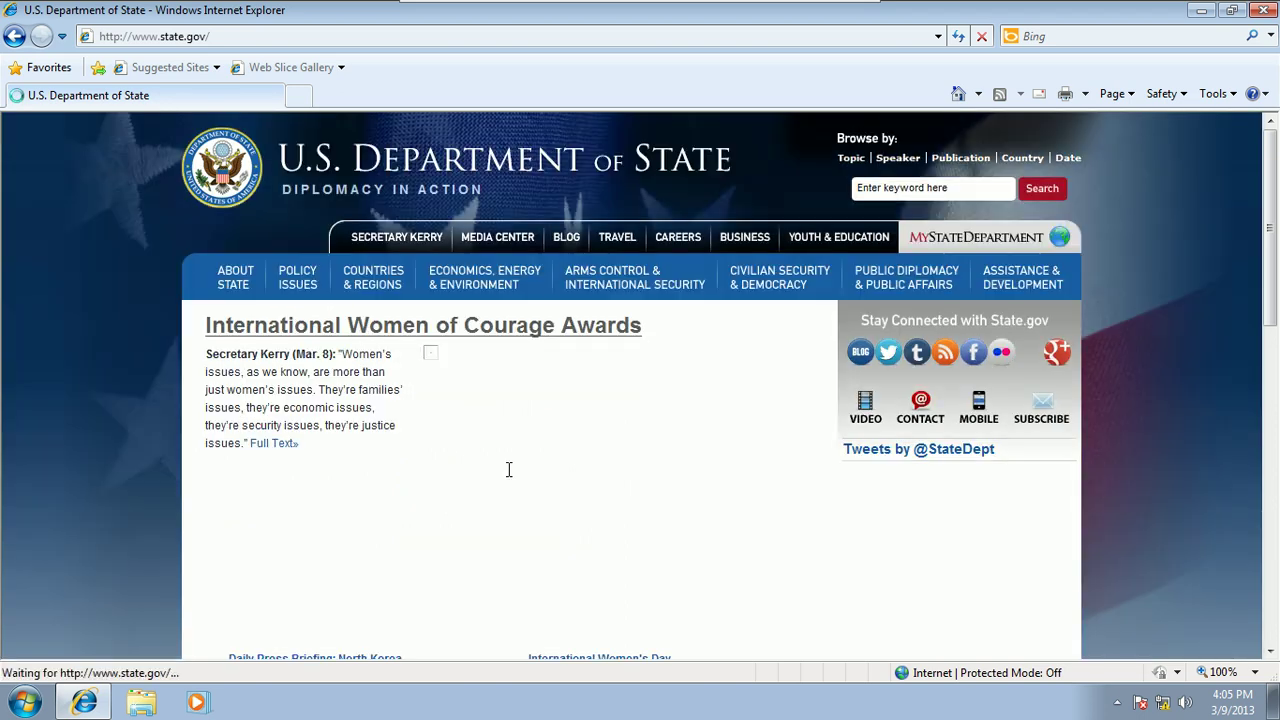
# Step: Search for military college jhelum, open its website, and switch back to the TMG server VM
pyautogui.click(16, 38)
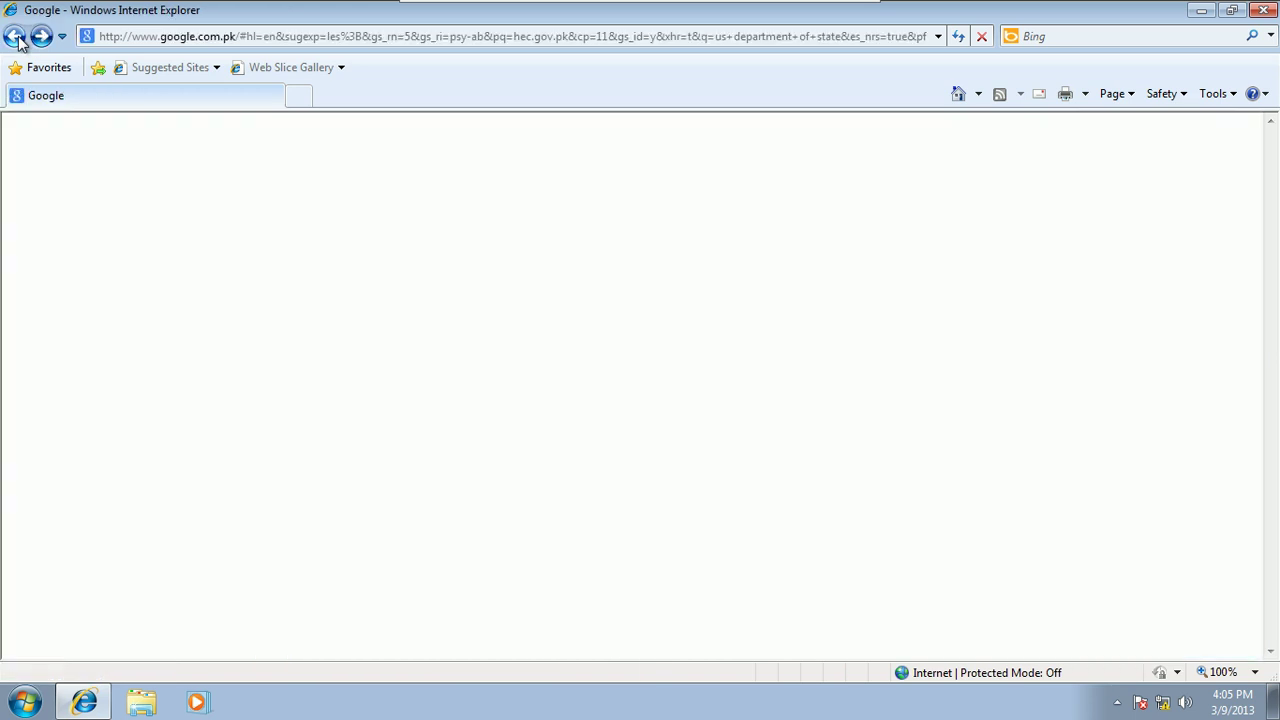
pyautogui.moveTo(289, 206); pyautogui.dragTo(120, 210)
pyautogui.write('mil')
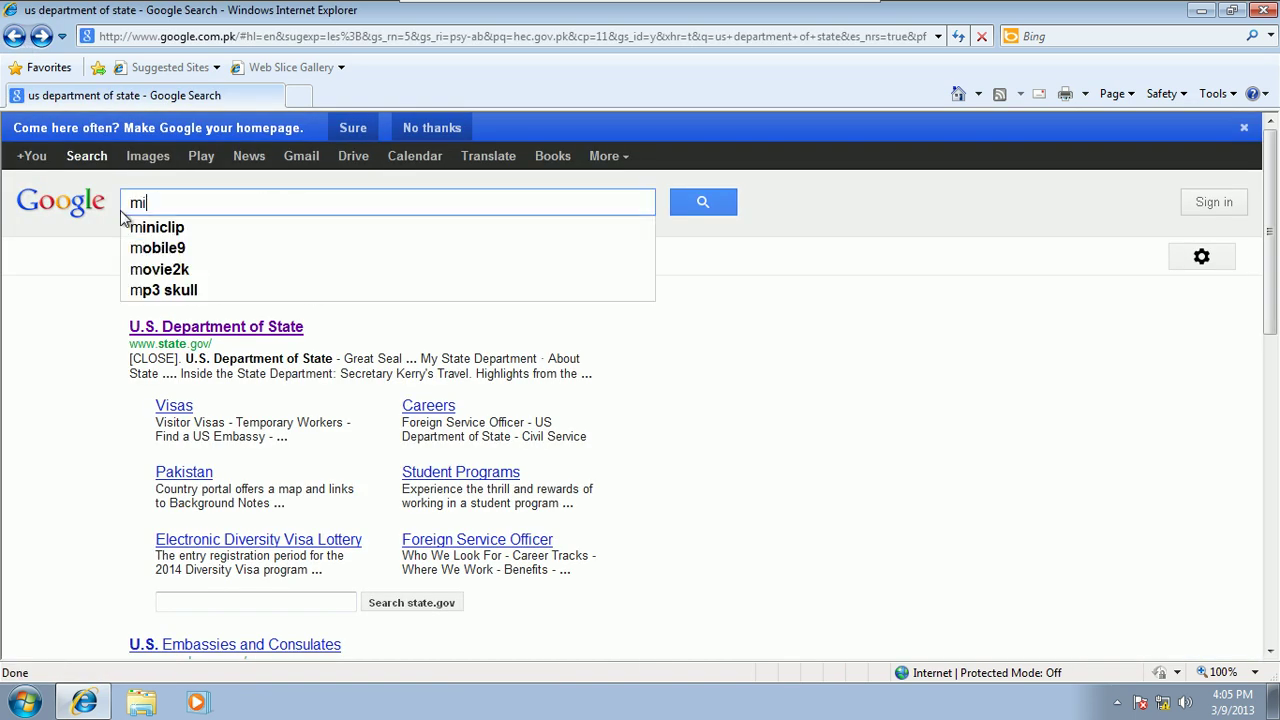
pyautogui.write('itry')
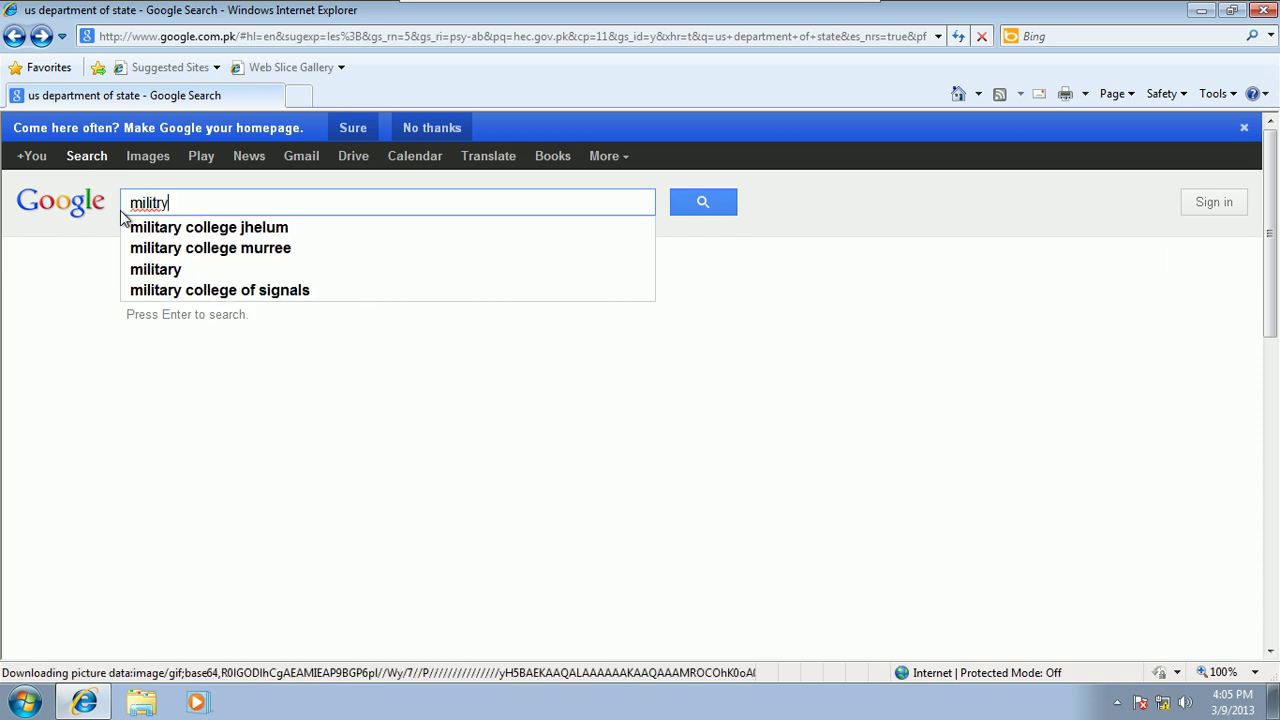
pyautogui.click(150, 228)
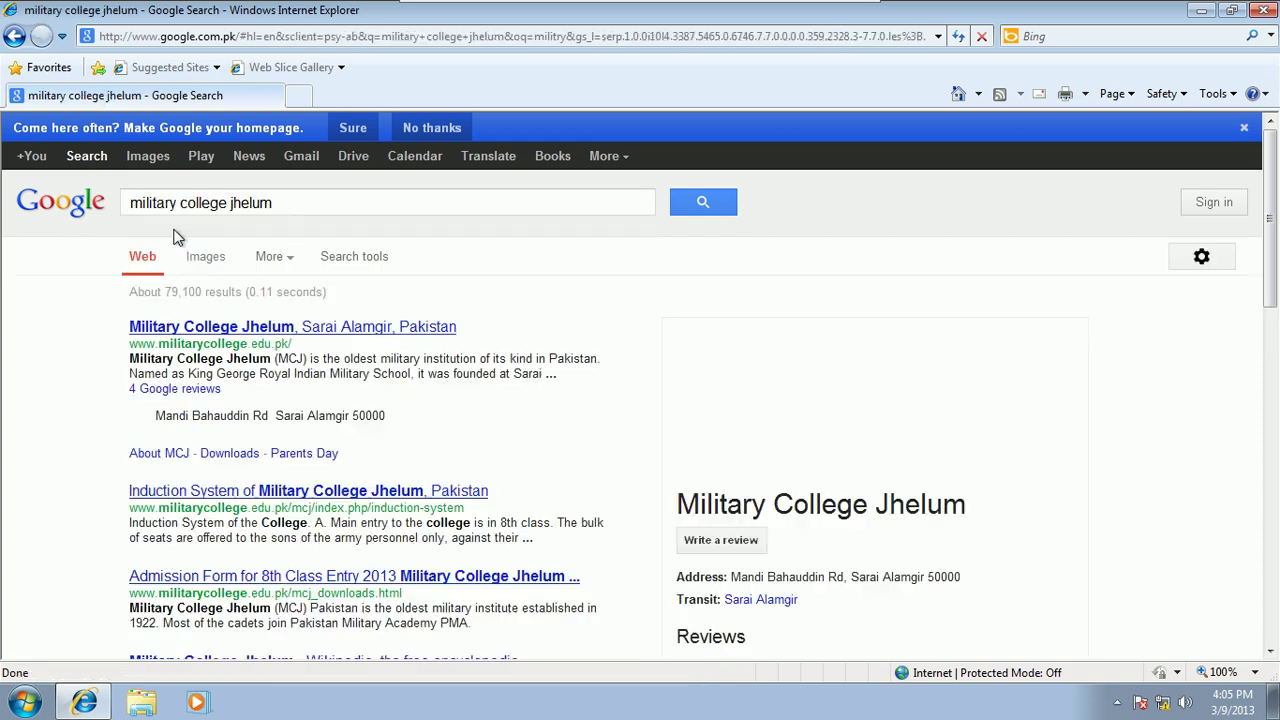
pyautogui.click(280, 332)
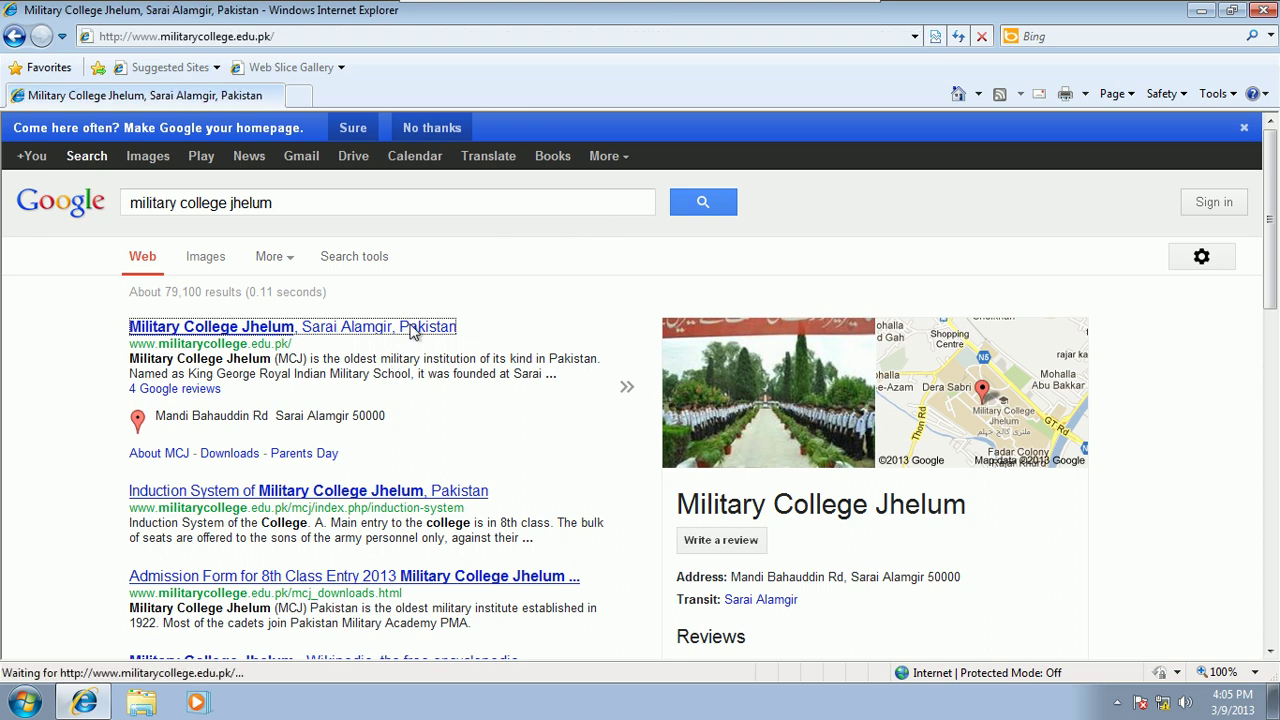
pyautogui.moveTo(690, 10)
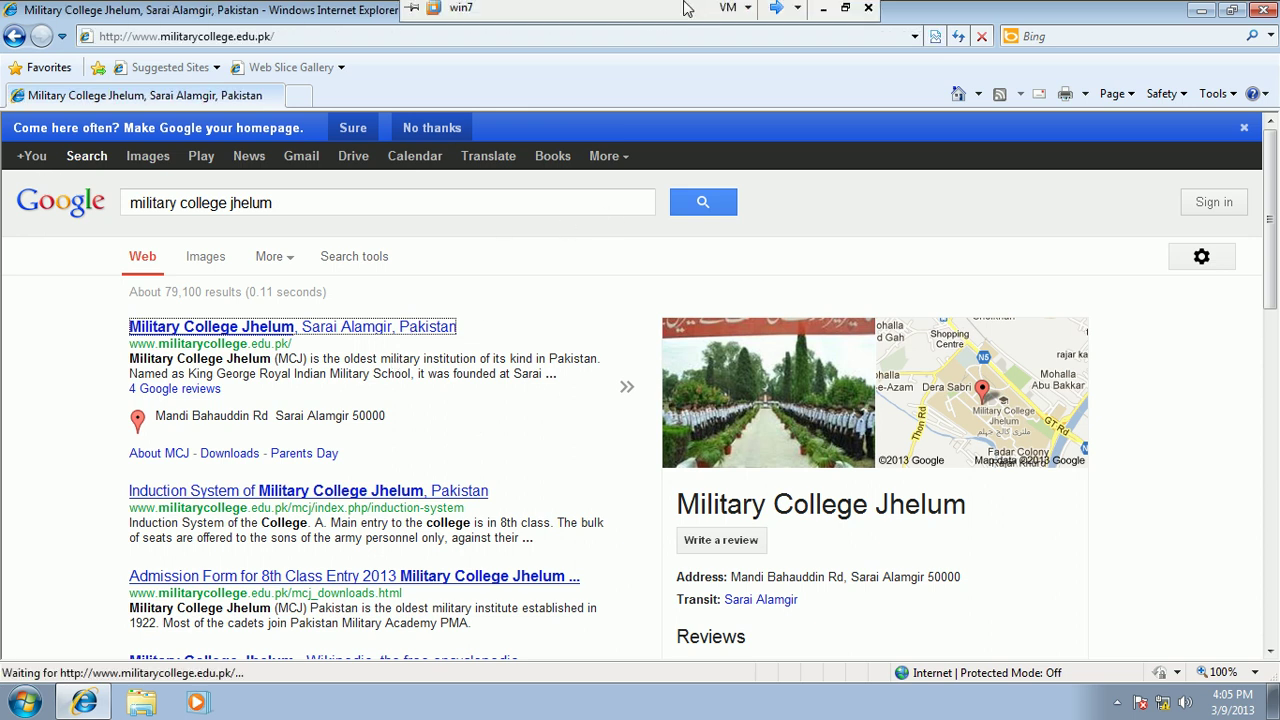
pyautogui.click(778, 14)
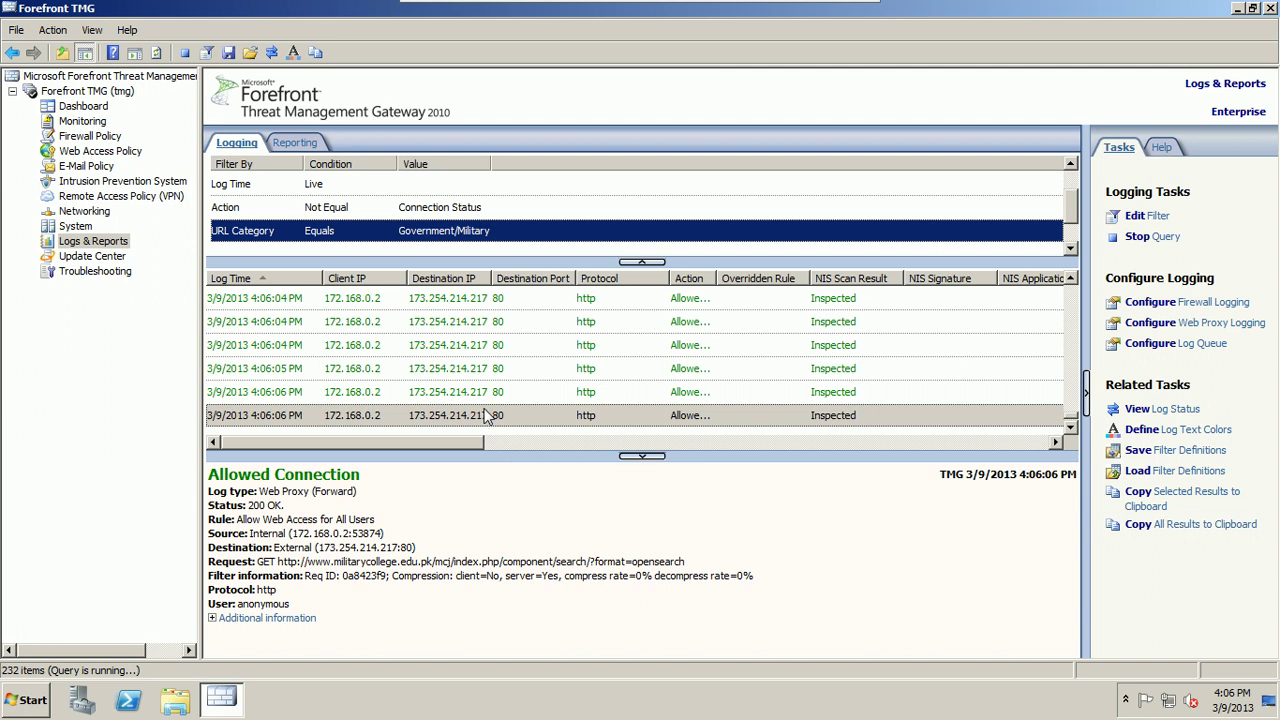
# Step: Read the details of the latest logged military college requests, then scroll the log list up
pyautogui.click(435, 393)
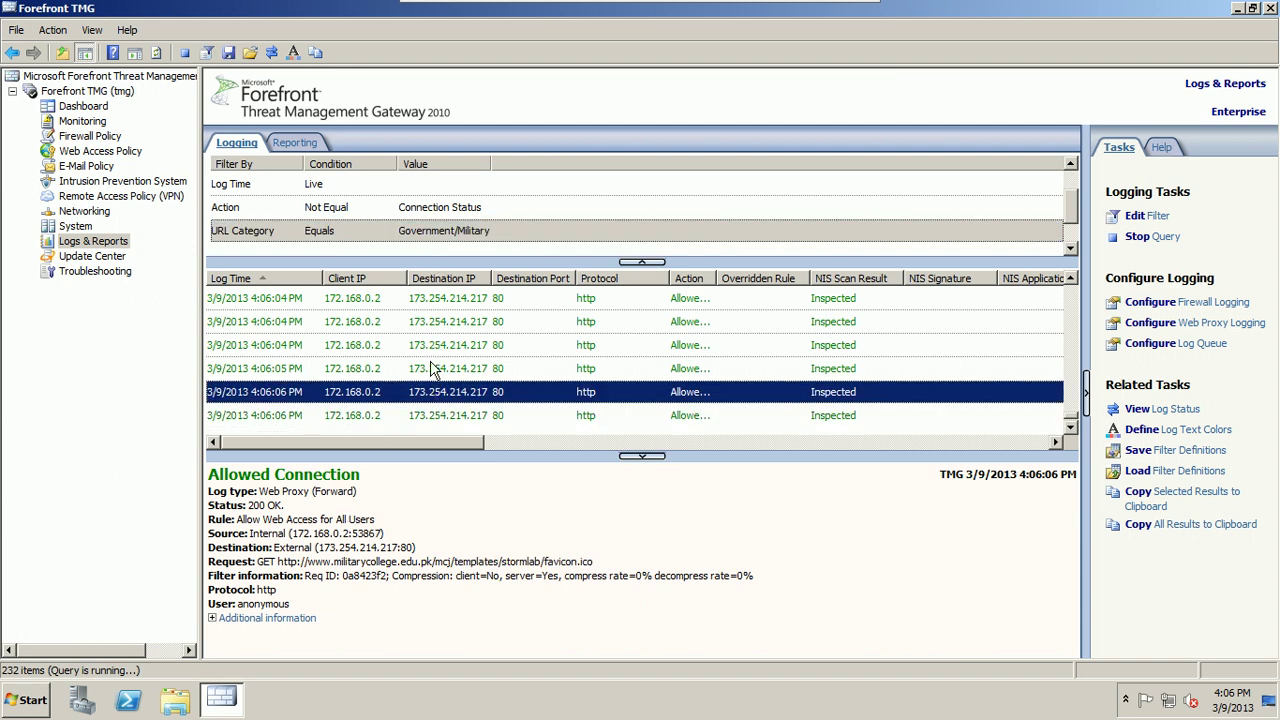
pyautogui.click(432, 367)
pyautogui.click(447, 348)
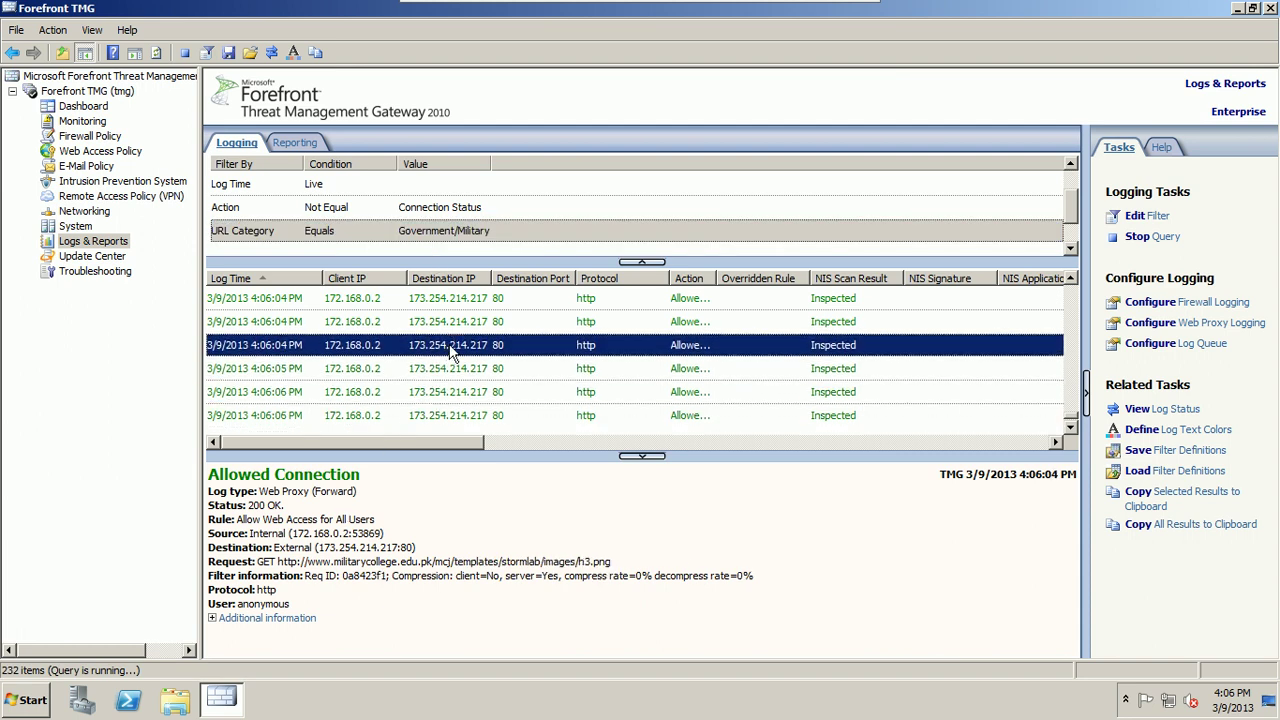
pyautogui.click(473, 320)
pyautogui.click(487, 300)
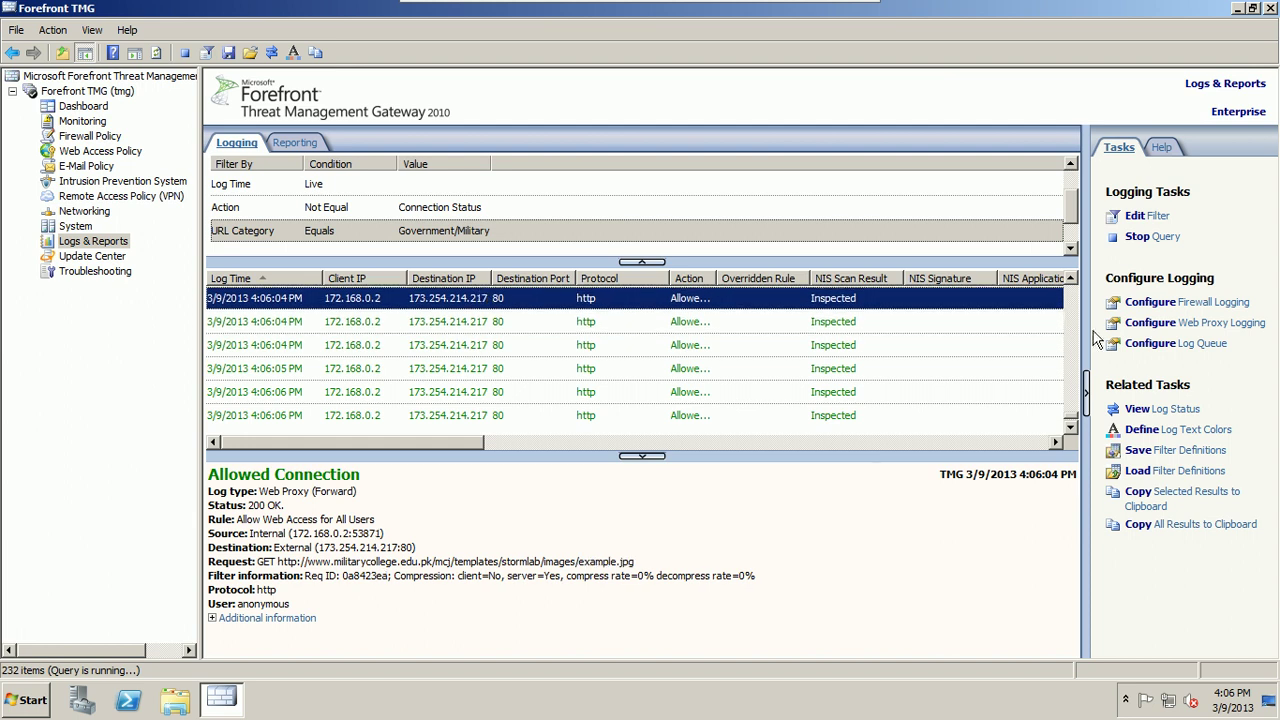
pyautogui.moveTo(1072, 423); pyautogui.dragTo(1095, 313)
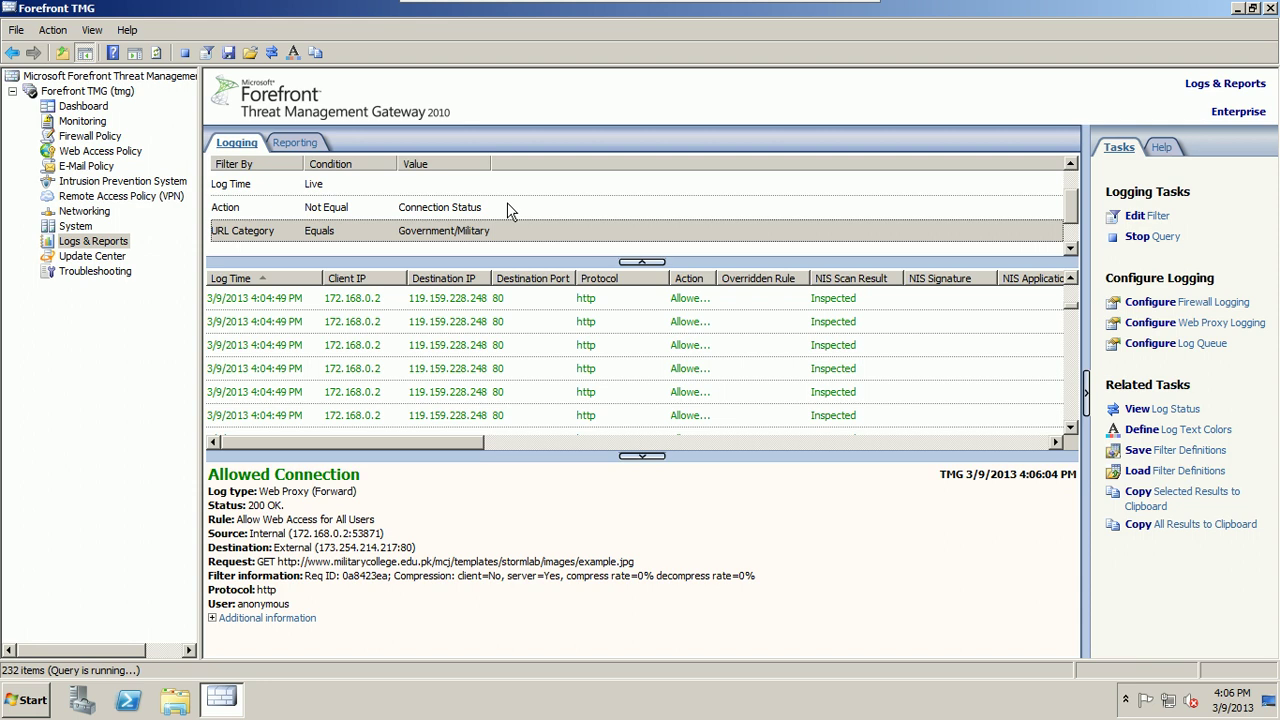
# Step: Check the Rule and Log type of the punjab.gov.pk request in the details pane
pyautogui.click(434, 304)
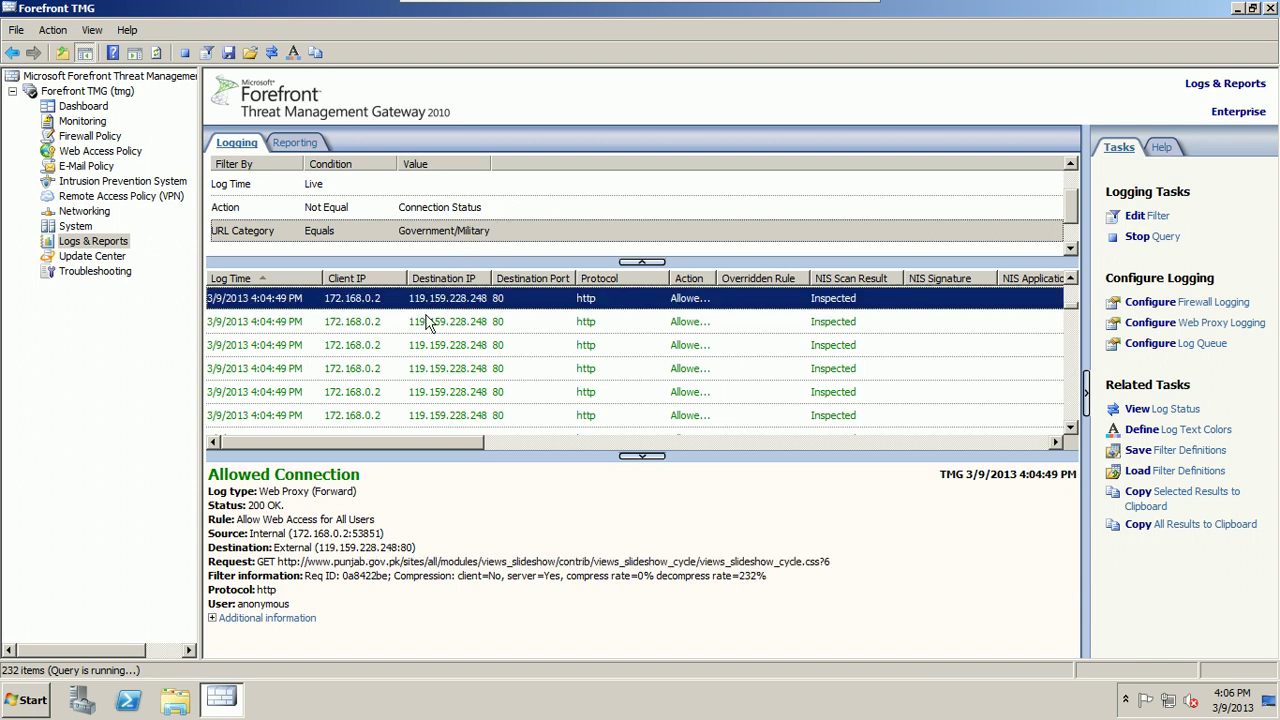
pyautogui.click(385, 557)
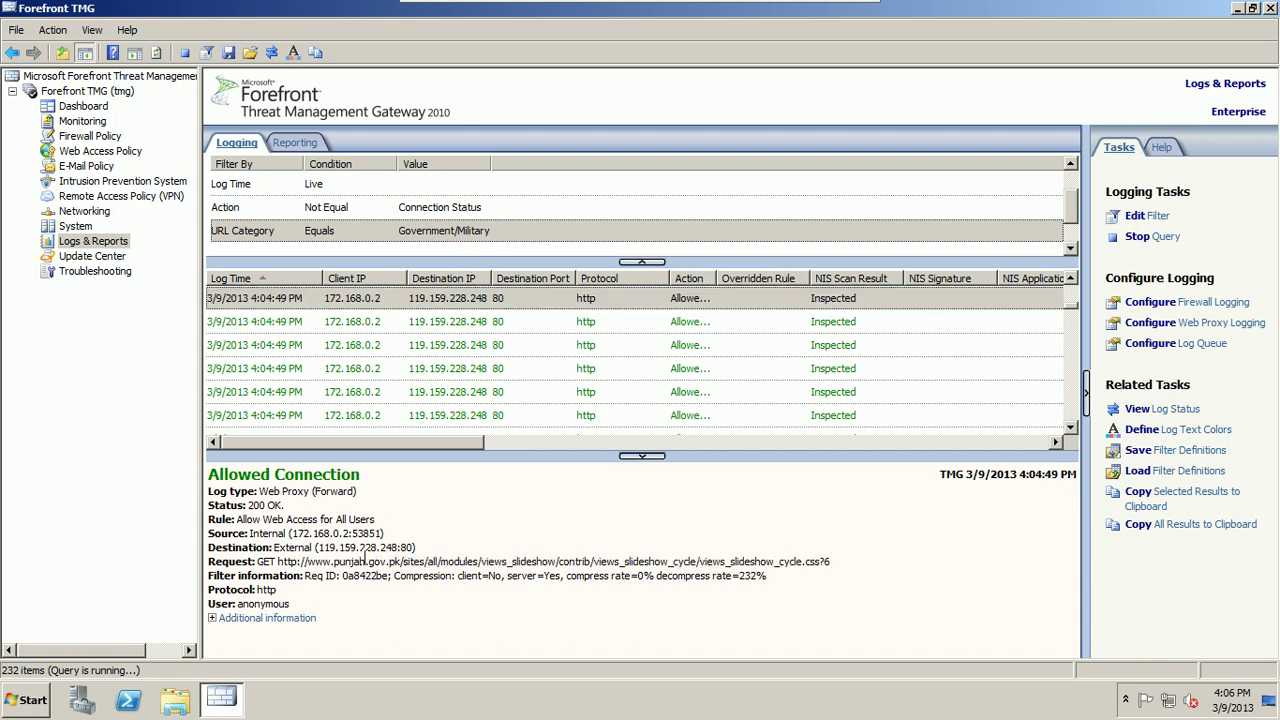
pyautogui.moveTo(238, 519); pyautogui.dragTo(375, 520)
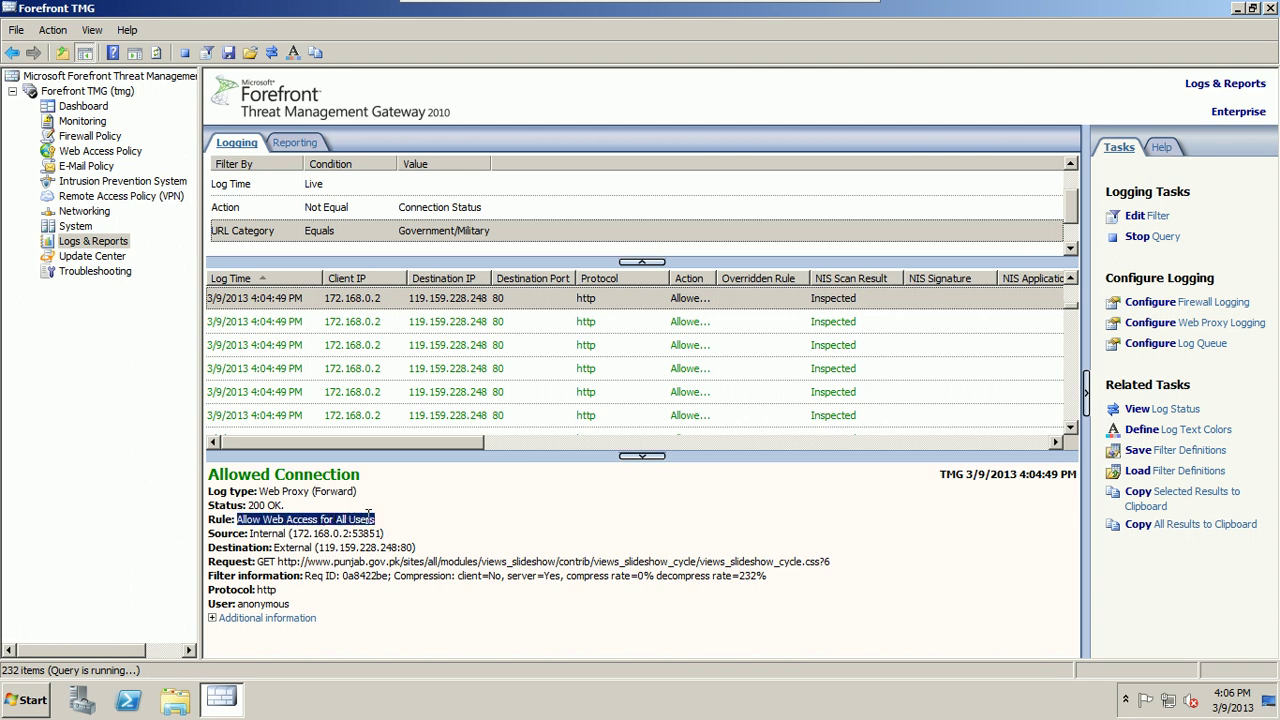
pyautogui.click(262, 505)
pyautogui.moveTo(259, 491); pyautogui.dragTo(356, 491)
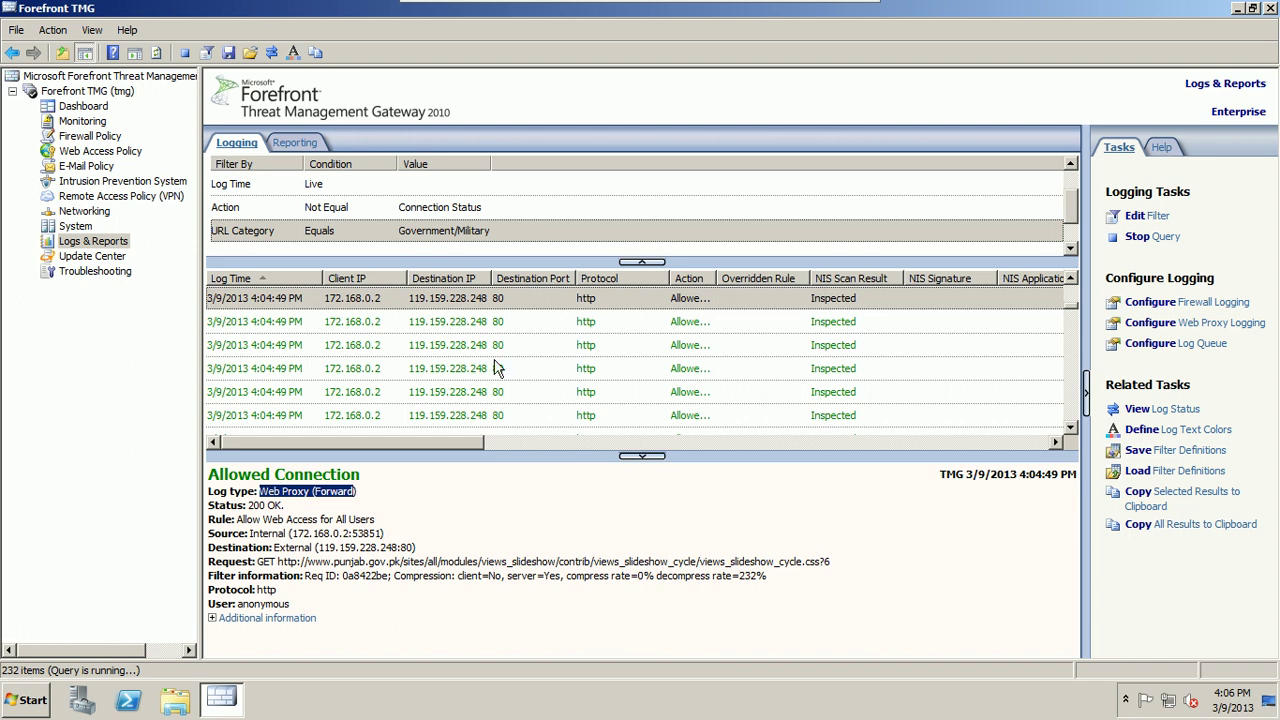
# Step: View the lightbox.js and drupal.js request details, then go to the Reporting tab
pyautogui.click(330, 321)
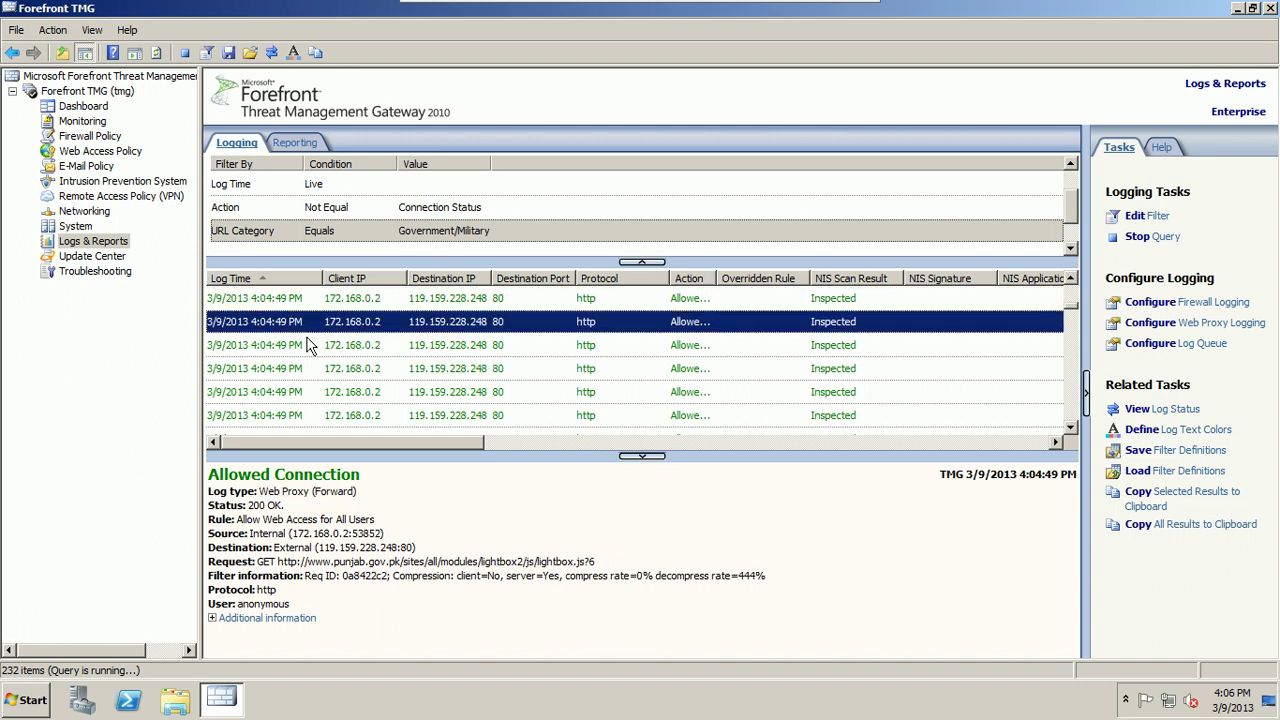
pyautogui.click(307, 346)
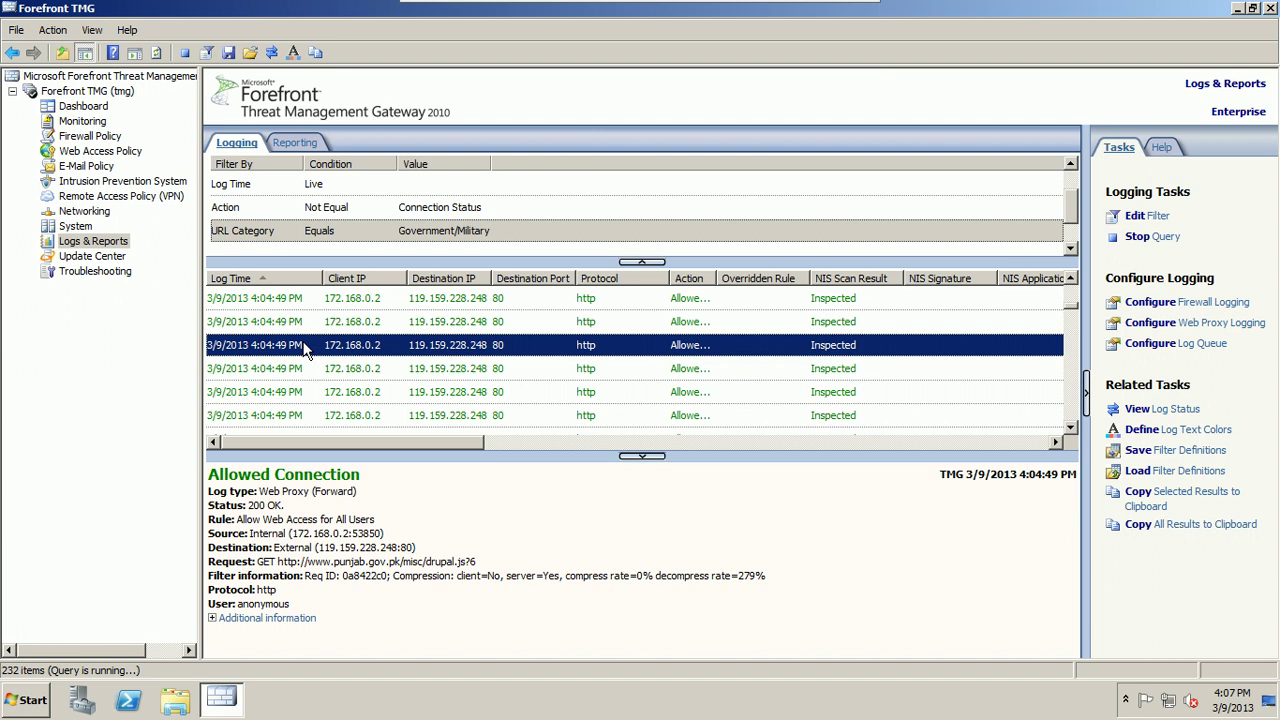
pyautogui.click(121, 246)
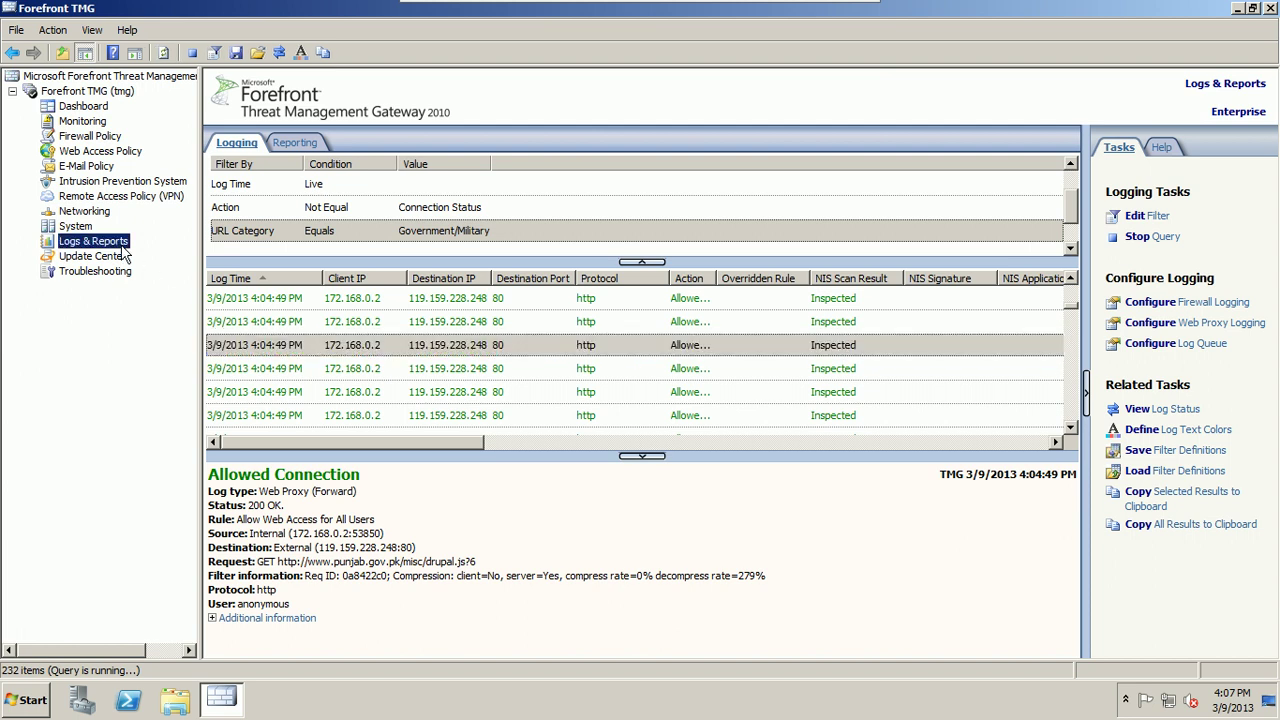
pyautogui.click(290, 144)
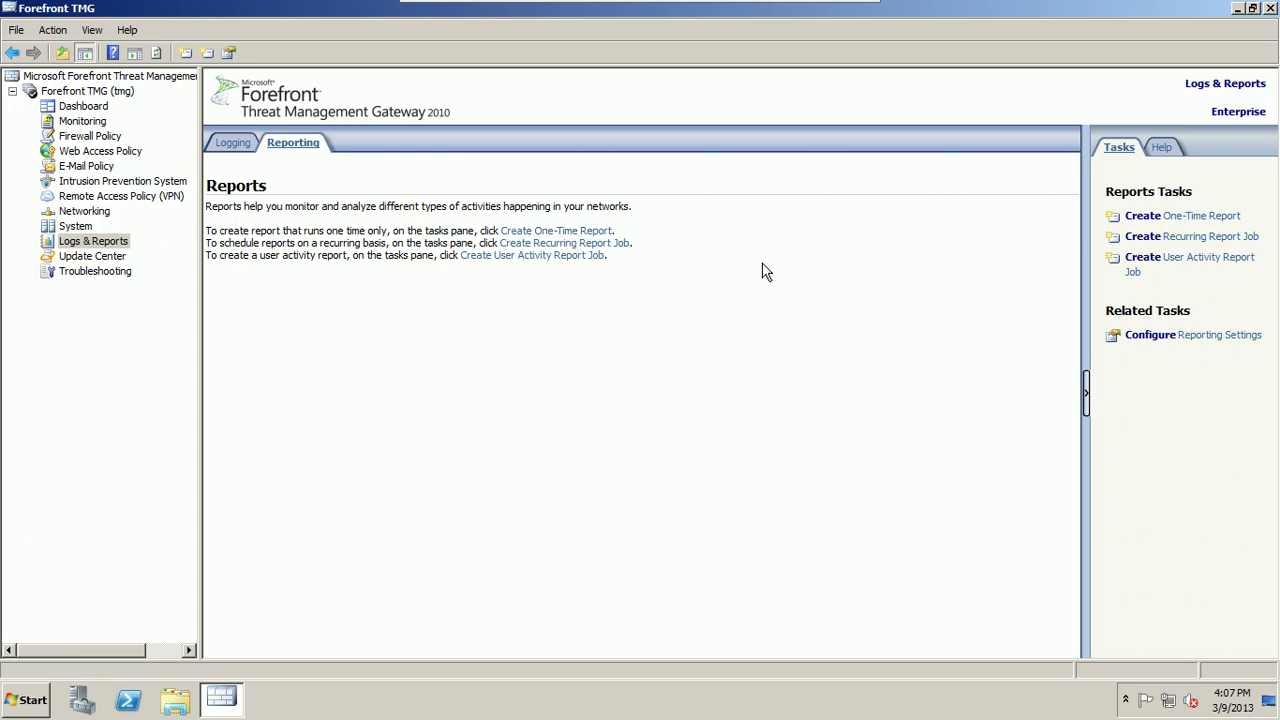
# Step: Start a one-time report named 'test'
pyautogui.click(1204, 218)
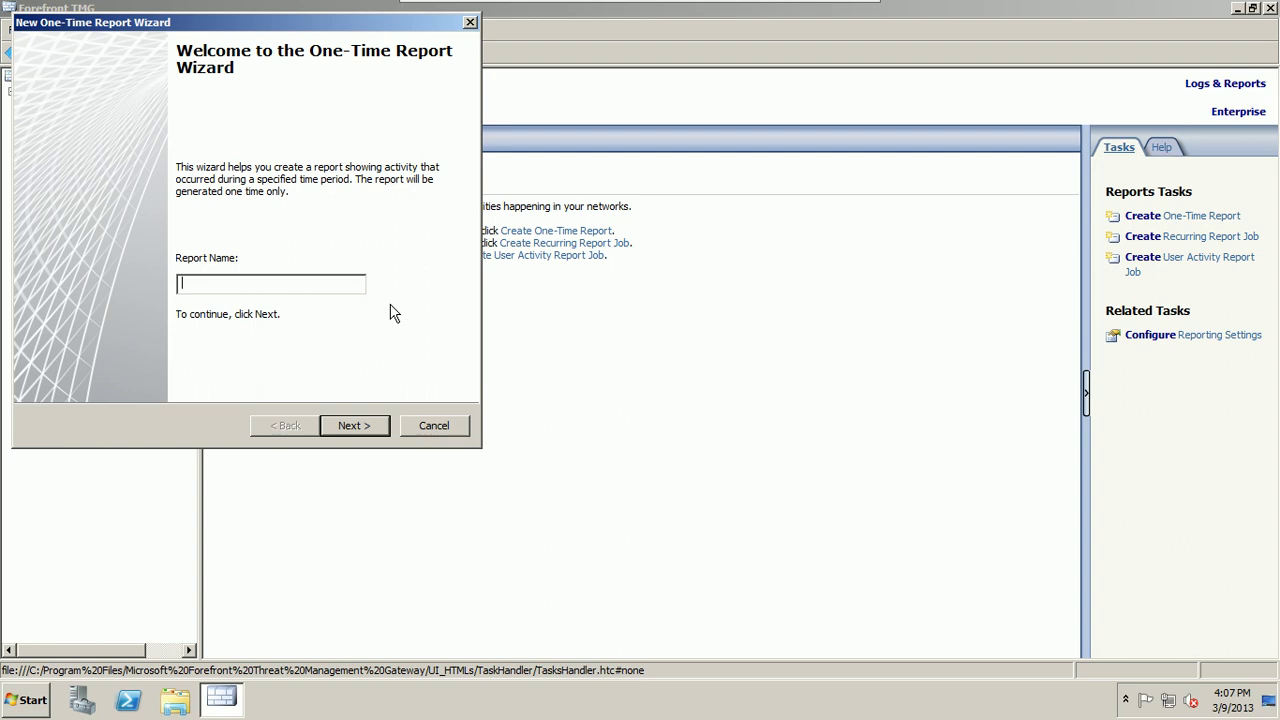
pyautogui.write('test')
# Step: Reach the Report Period page and try the end-date calendar and a Monthly period
pyautogui.click(352, 426)
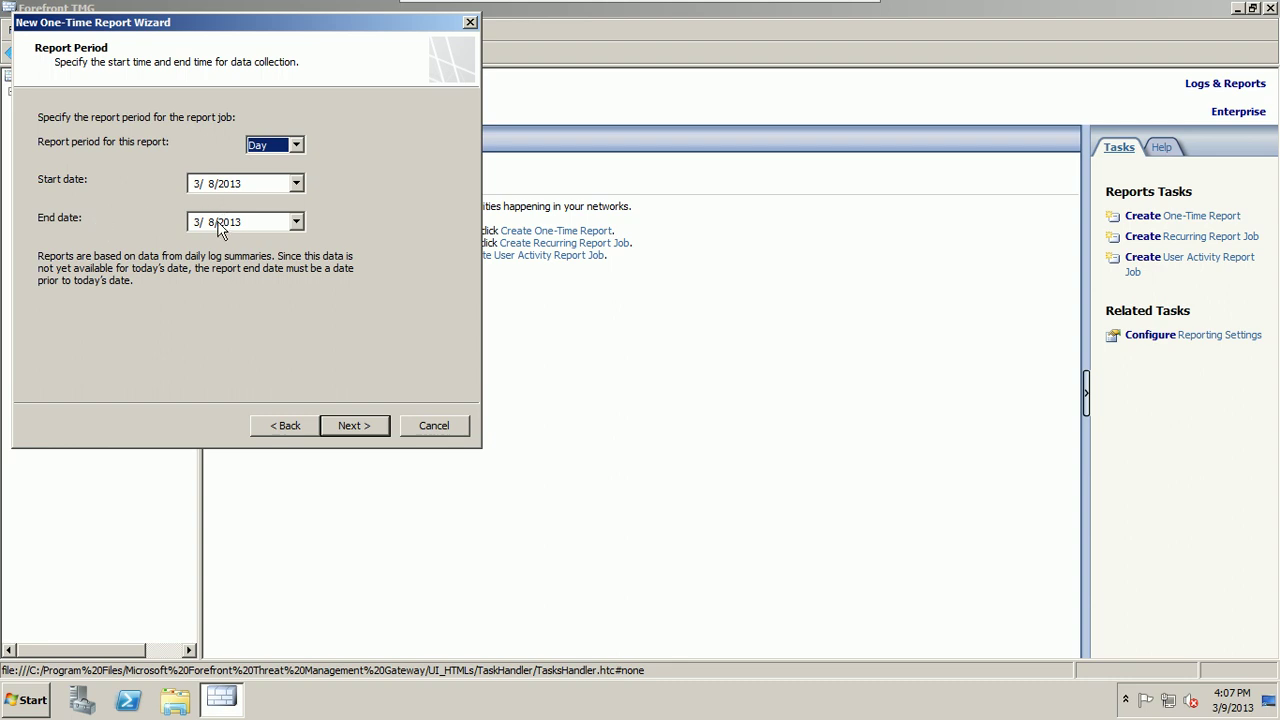
pyautogui.click(267, 220)
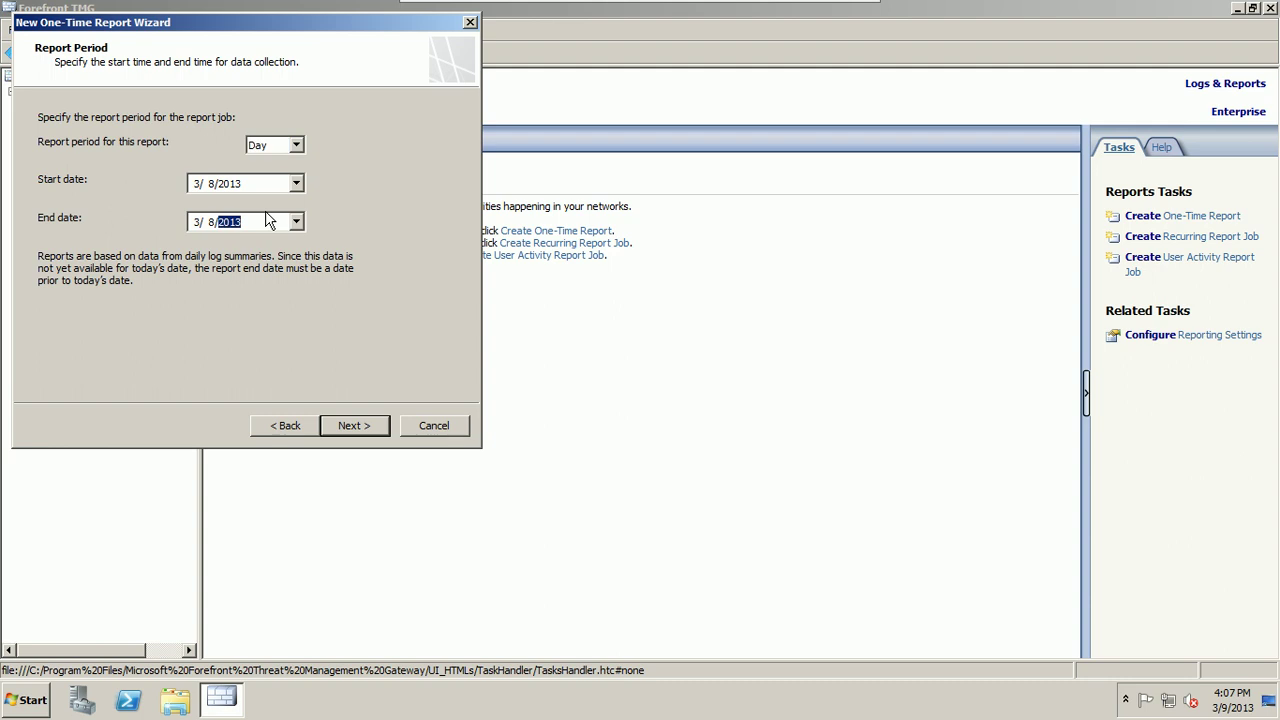
pyautogui.click(296, 222)
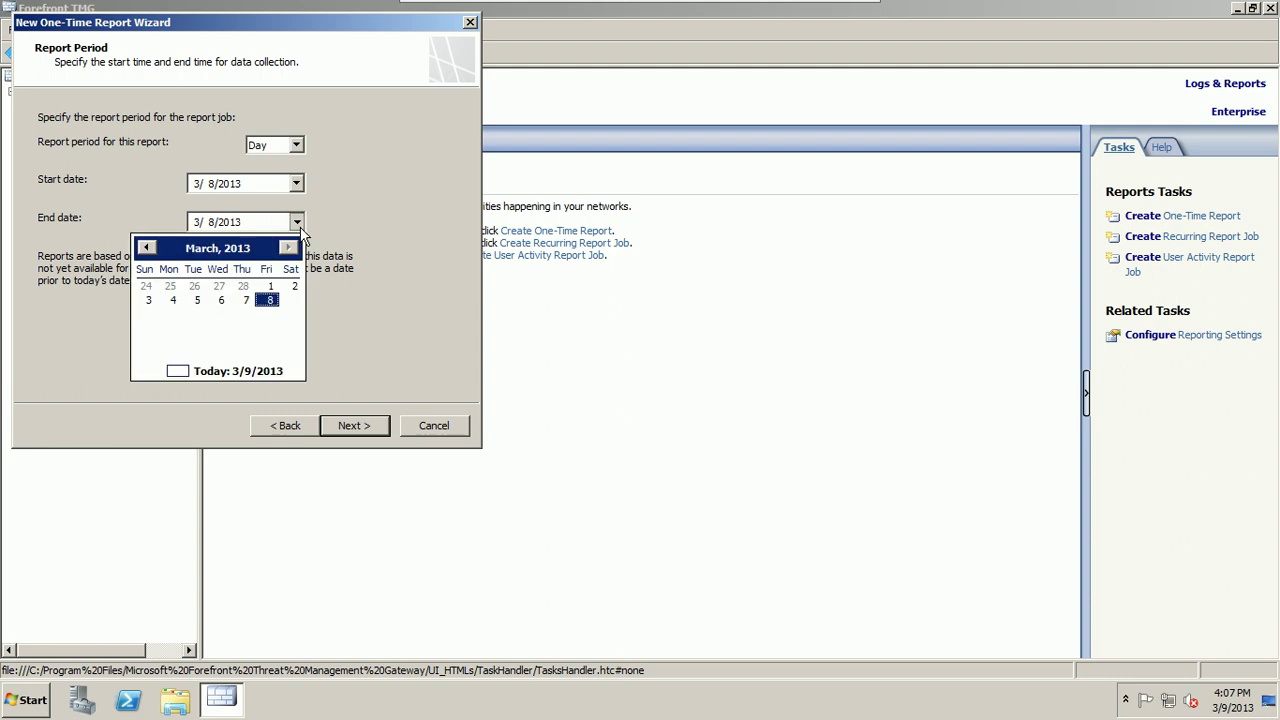
pyautogui.click(298, 146)
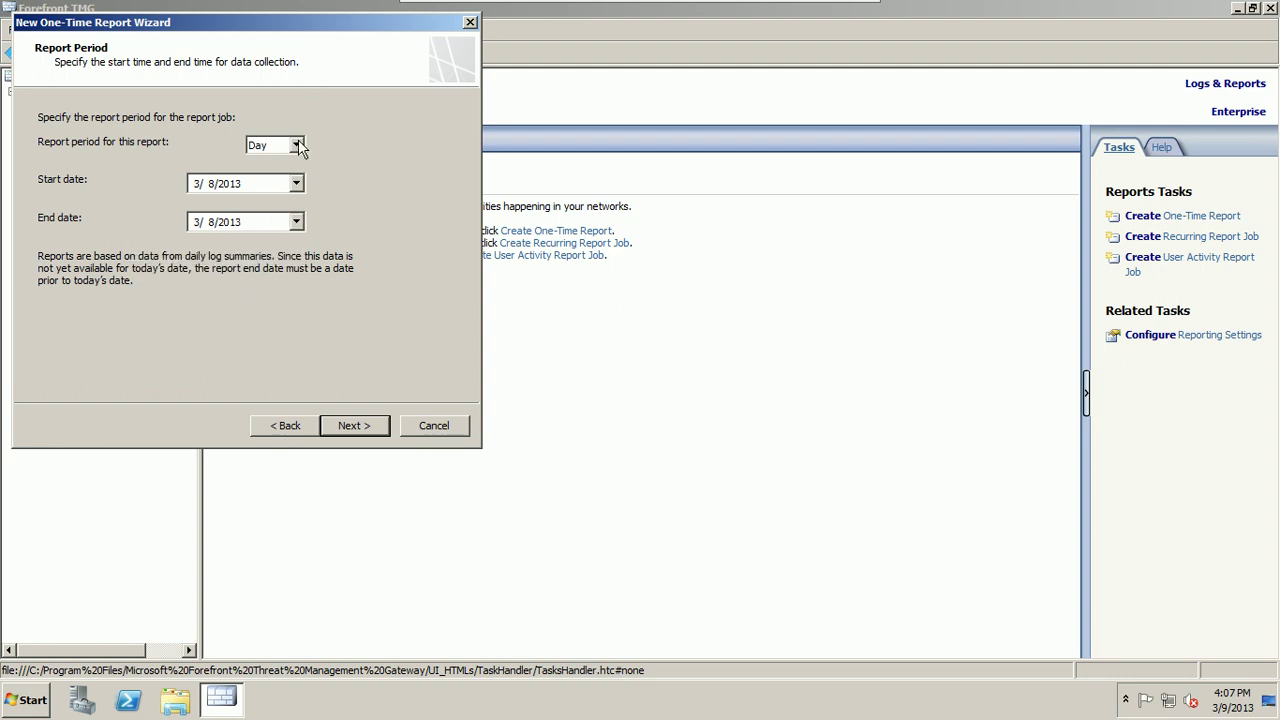
pyautogui.click(298, 146)
pyautogui.click(289, 175)
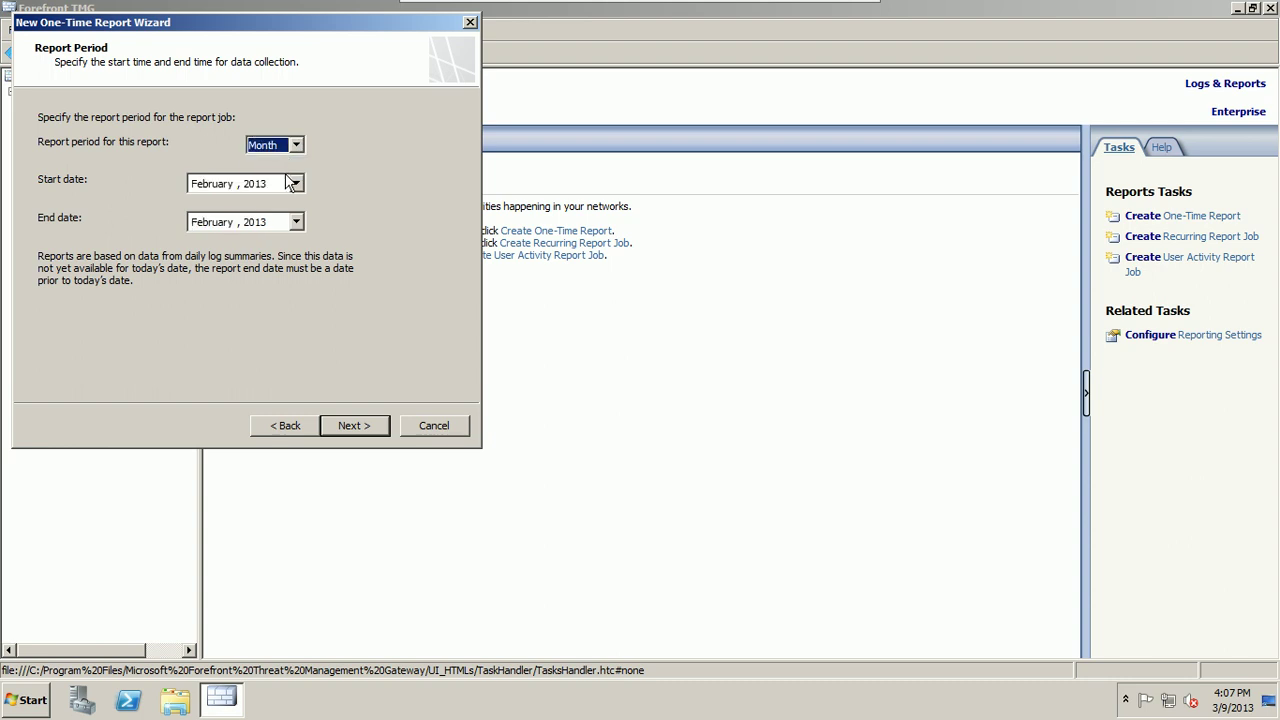
pyautogui.click(297, 221)
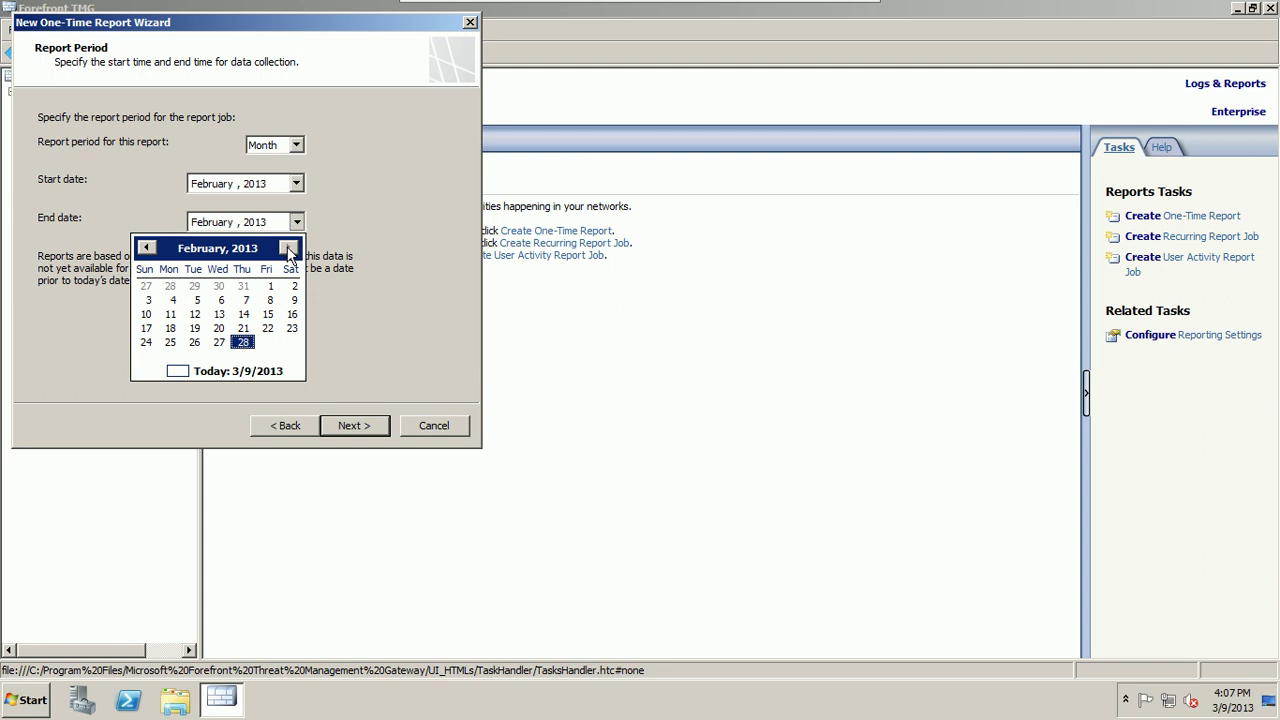
pyautogui.click(356, 197)
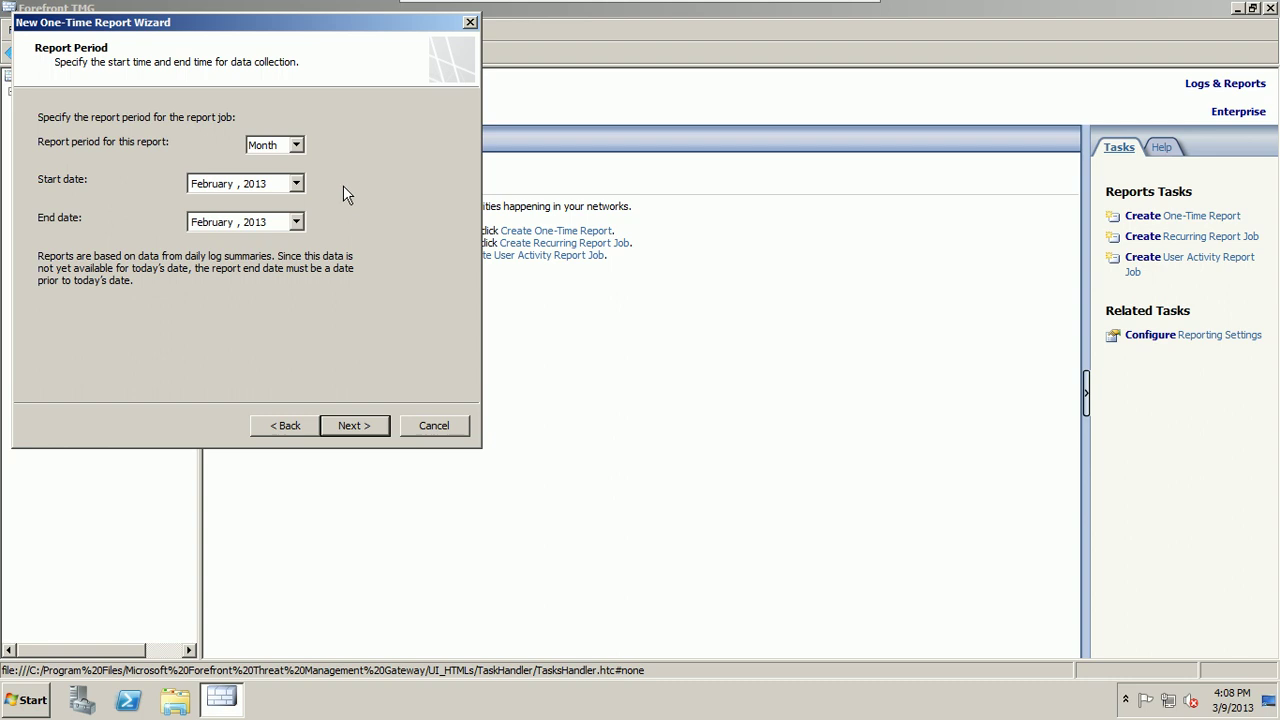
# Step: Keep the Day period, set the end date to March 8, 2013, and continue
pyautogui.click(296, 222)
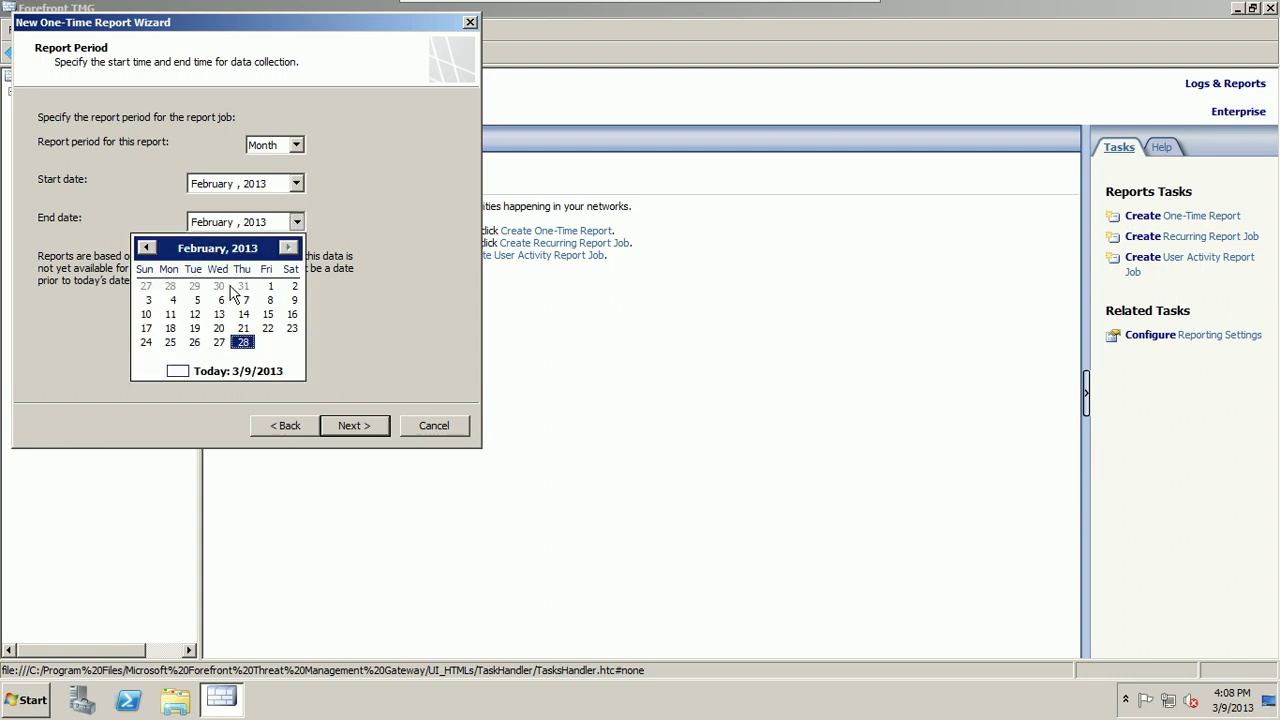
pyautogui.click(147, 248)
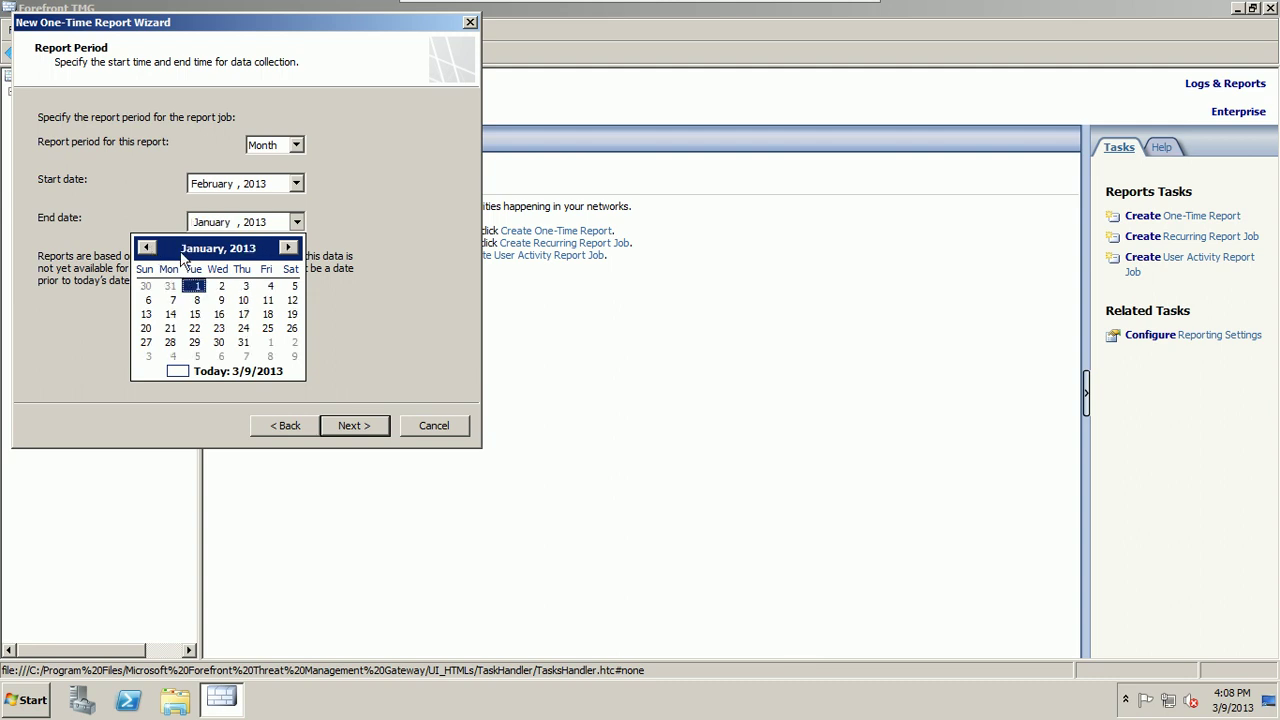
pyautogui.click(289, 249)
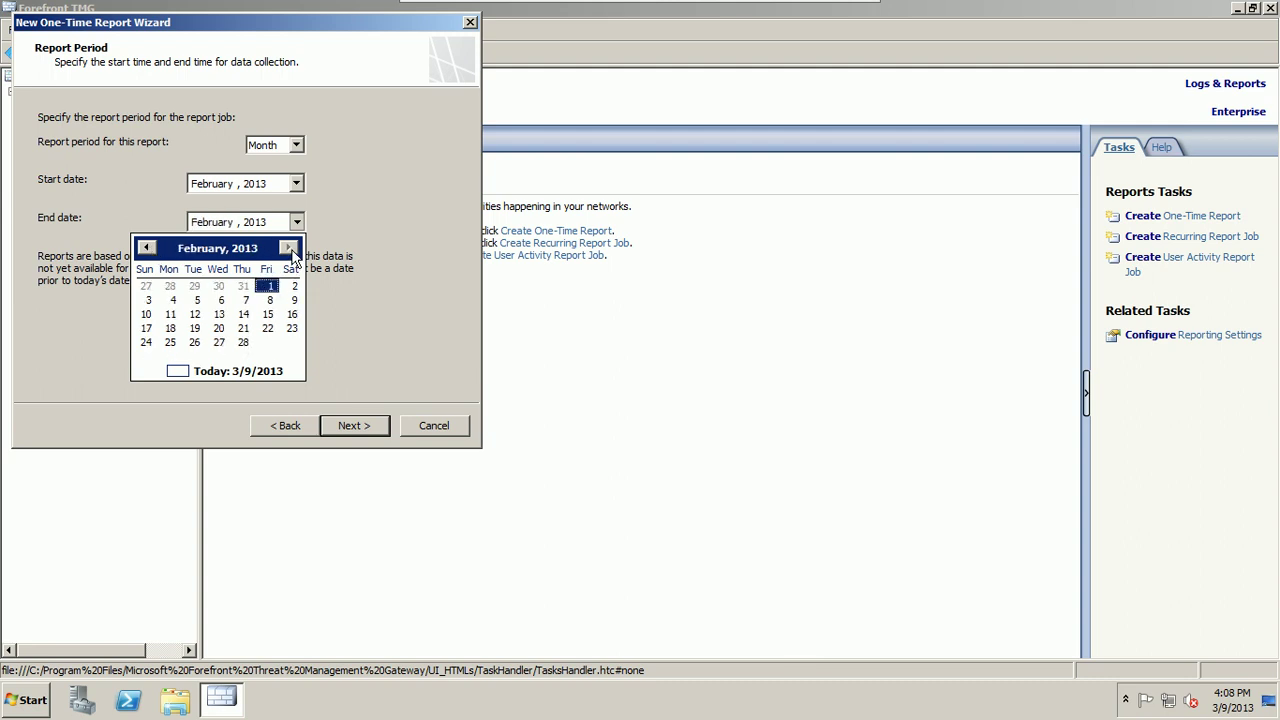
pyautogui.click(345, 212)
pyautogui.click(297, 145)
pyautogui.click(265, 160)
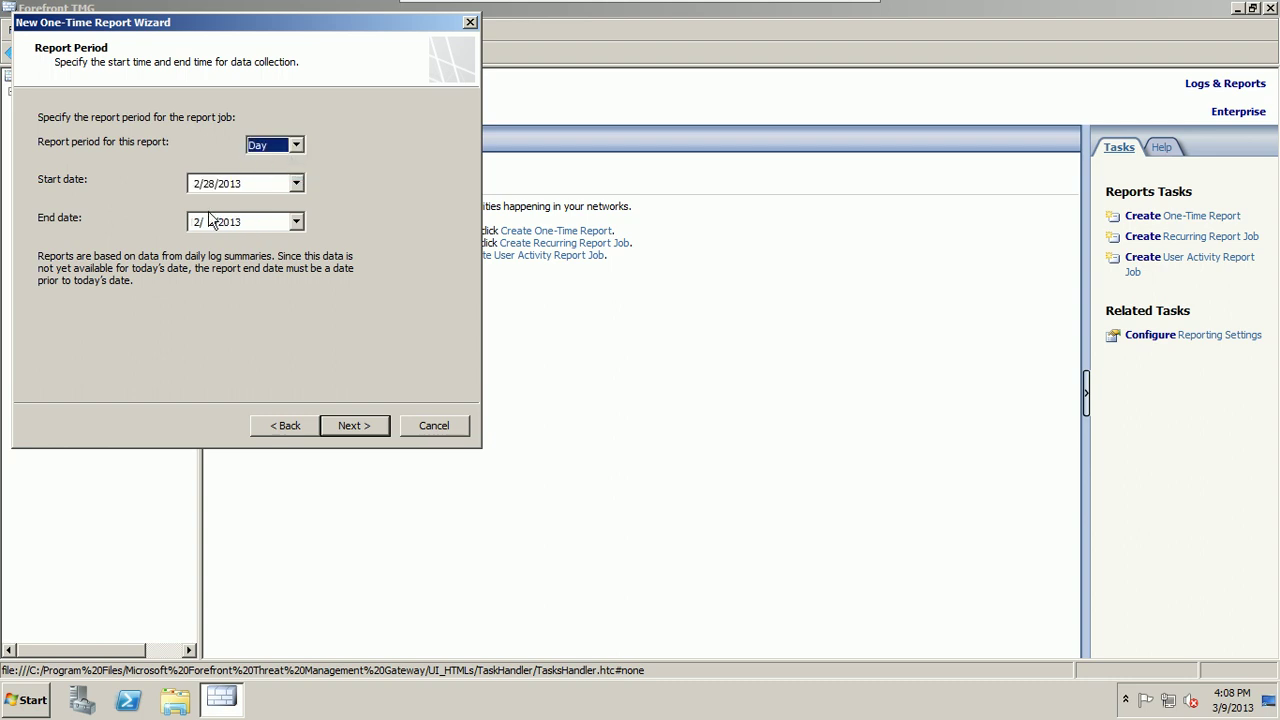
pyautogui.click(298, 228)
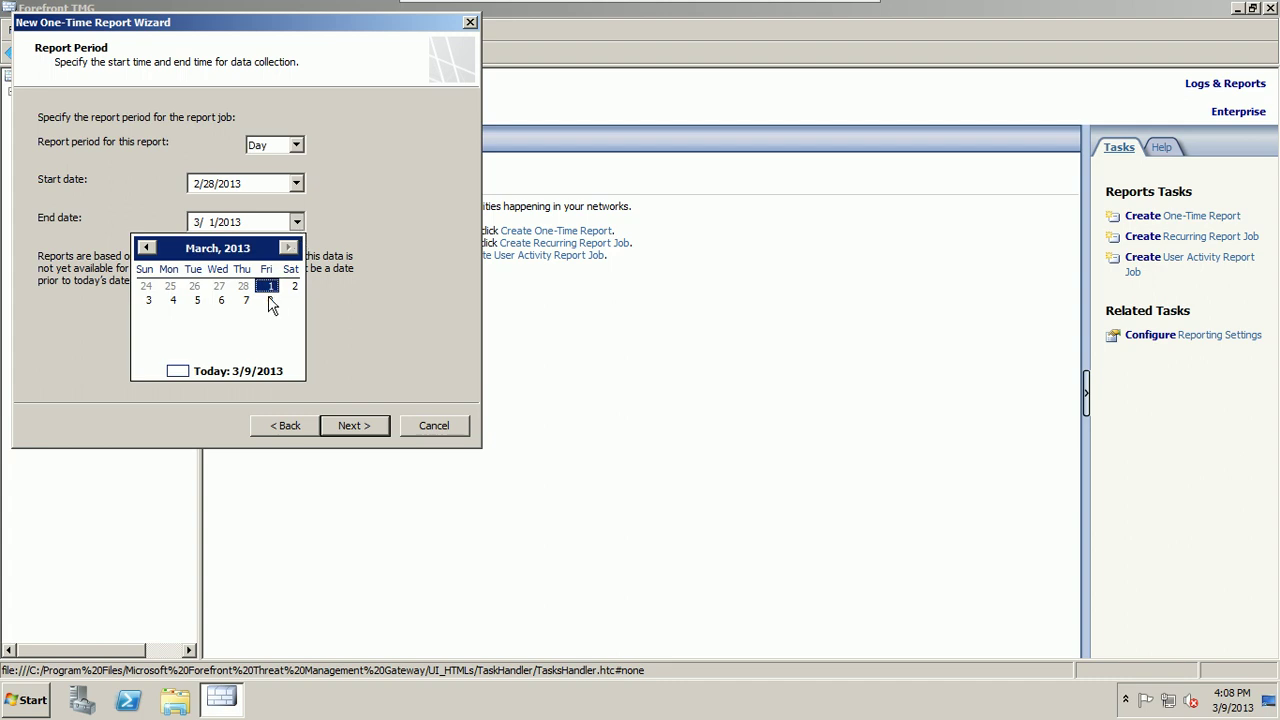
pyautogui.click(270, 300)
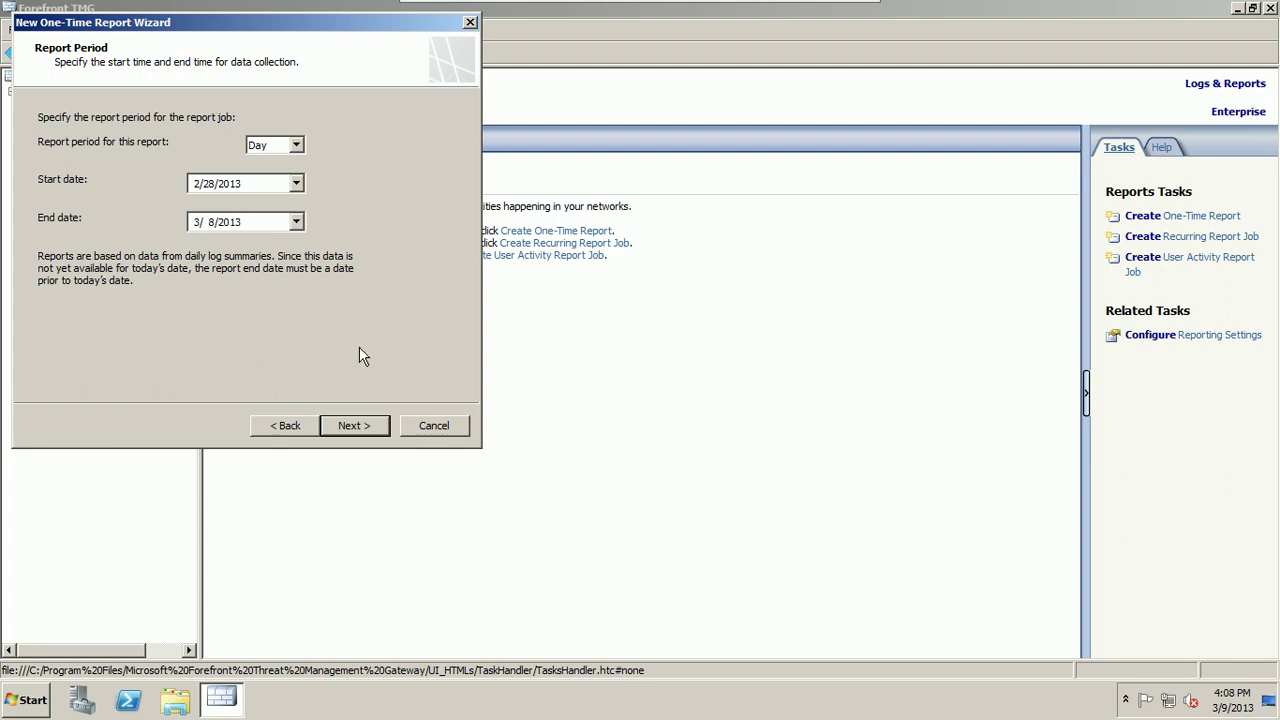
pyautogui.click(356, 424)
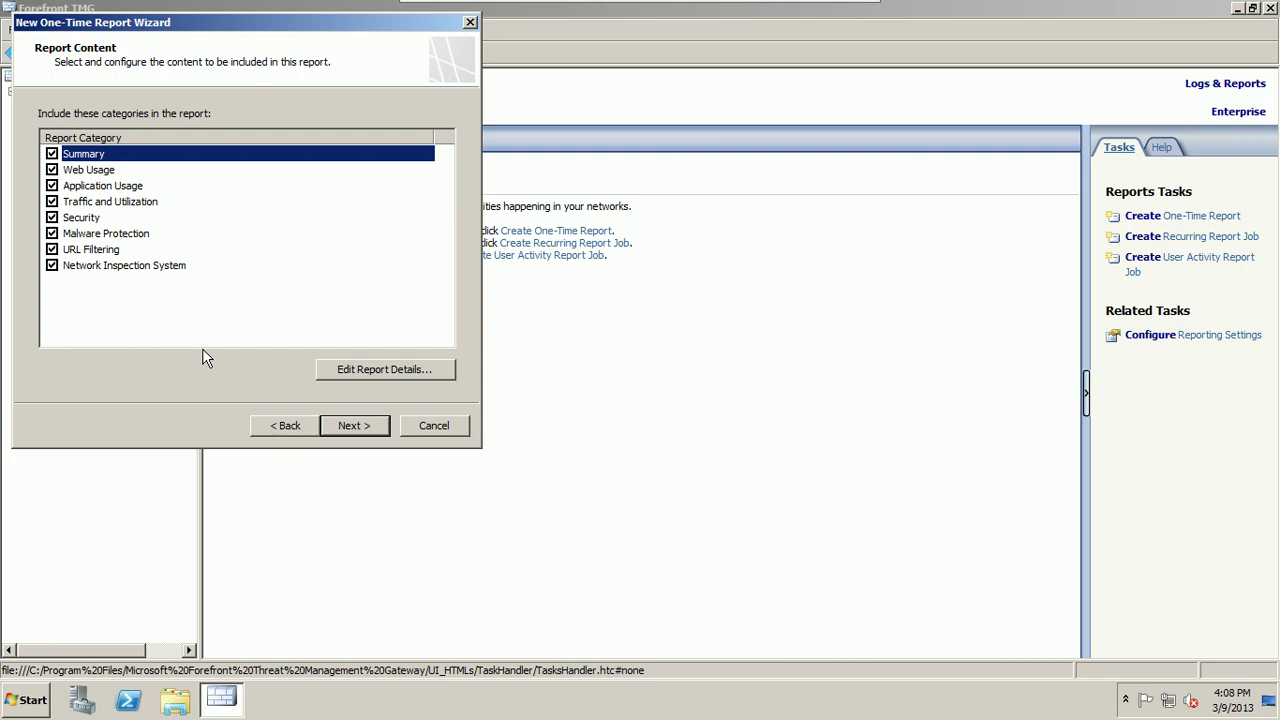
# Step: Exclude URL Filtering and Network Inspection System, and set Summary's Top Web Sites to 10
pyautogui.click(52, 265)
pyautogui.click(52, 250)
pyautogui.click(380, 380)
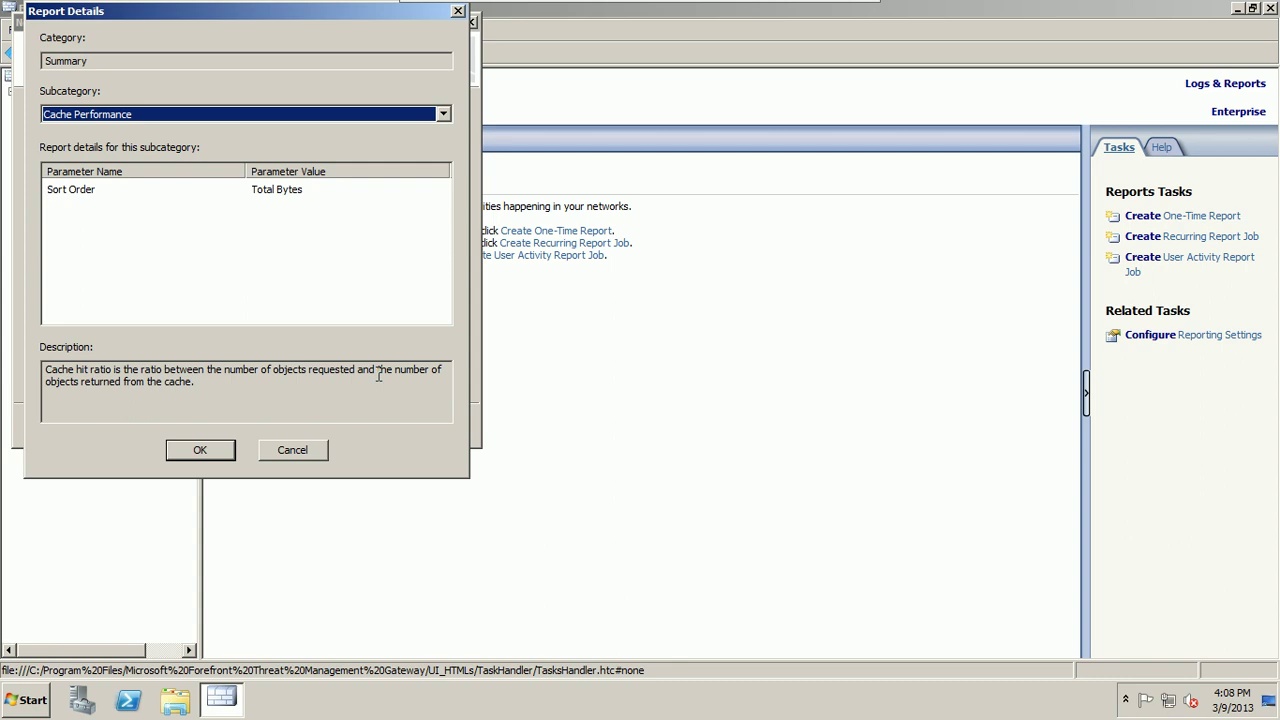
pyautogui.click(410, 116)
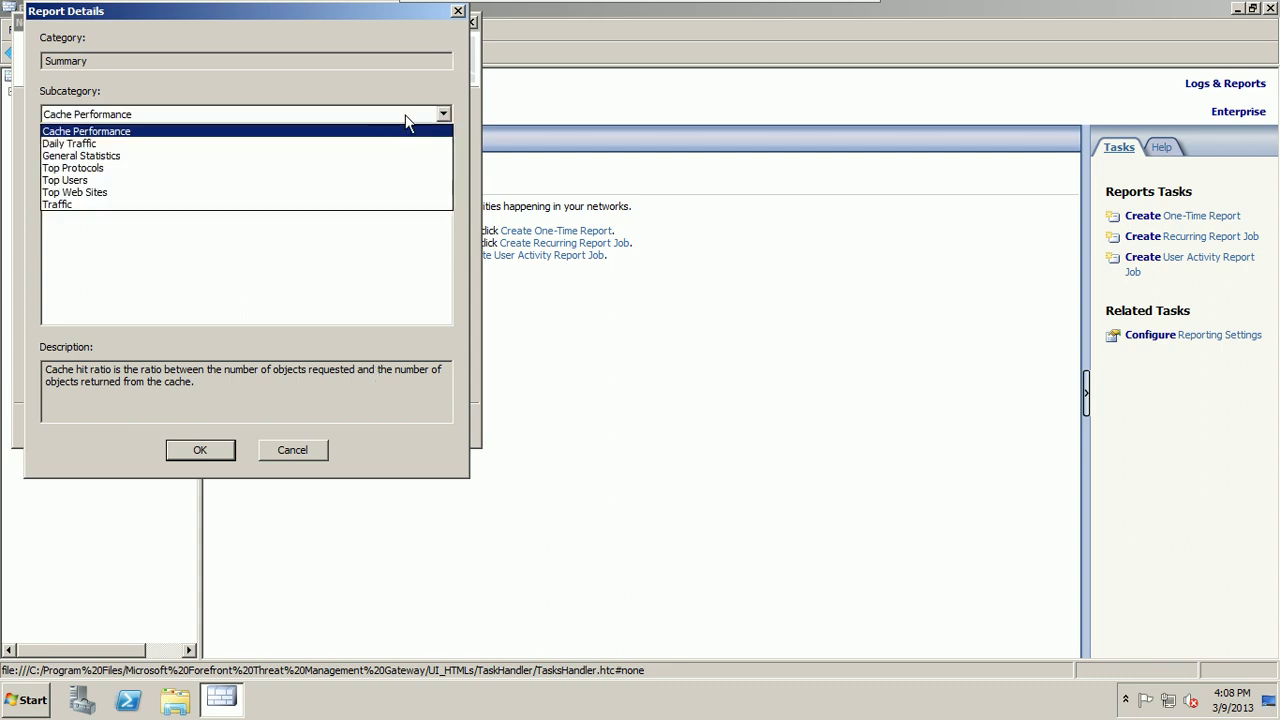
pyautogui.click(348, 194)
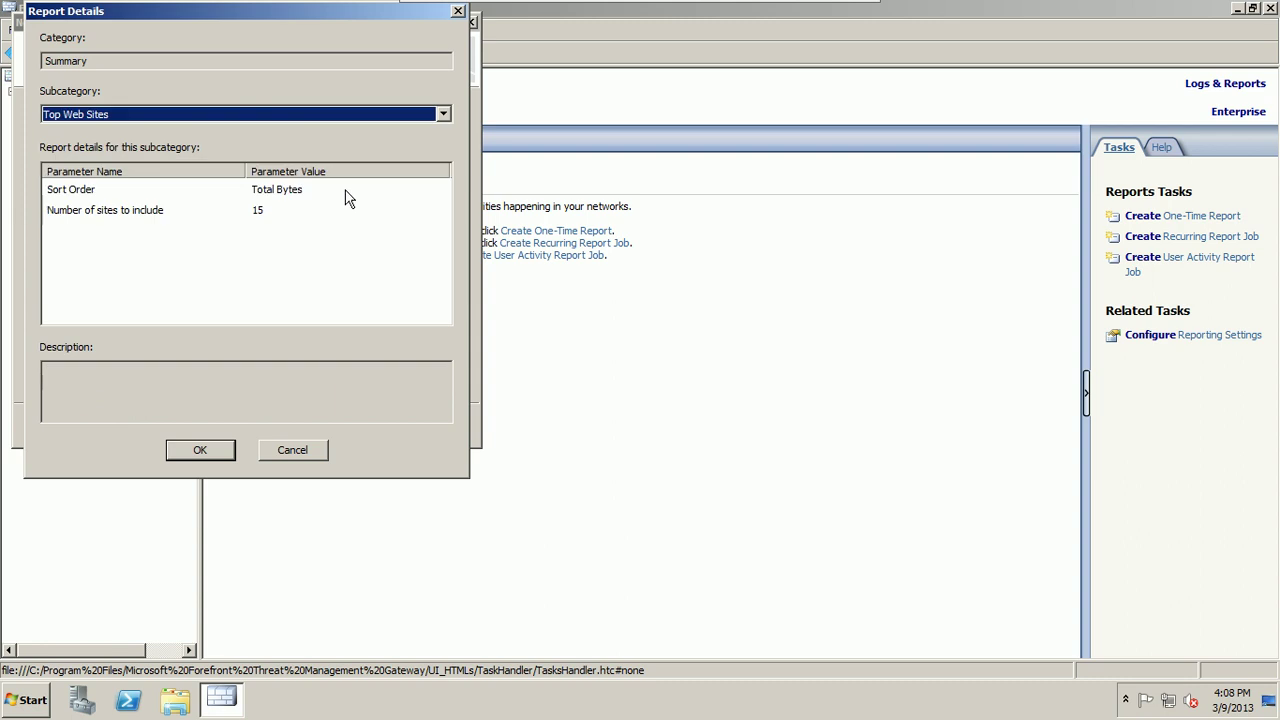
pyautogui.click(264, 210)
pyautogui.click(264, 210)
pyautogui.press('BackSpace')
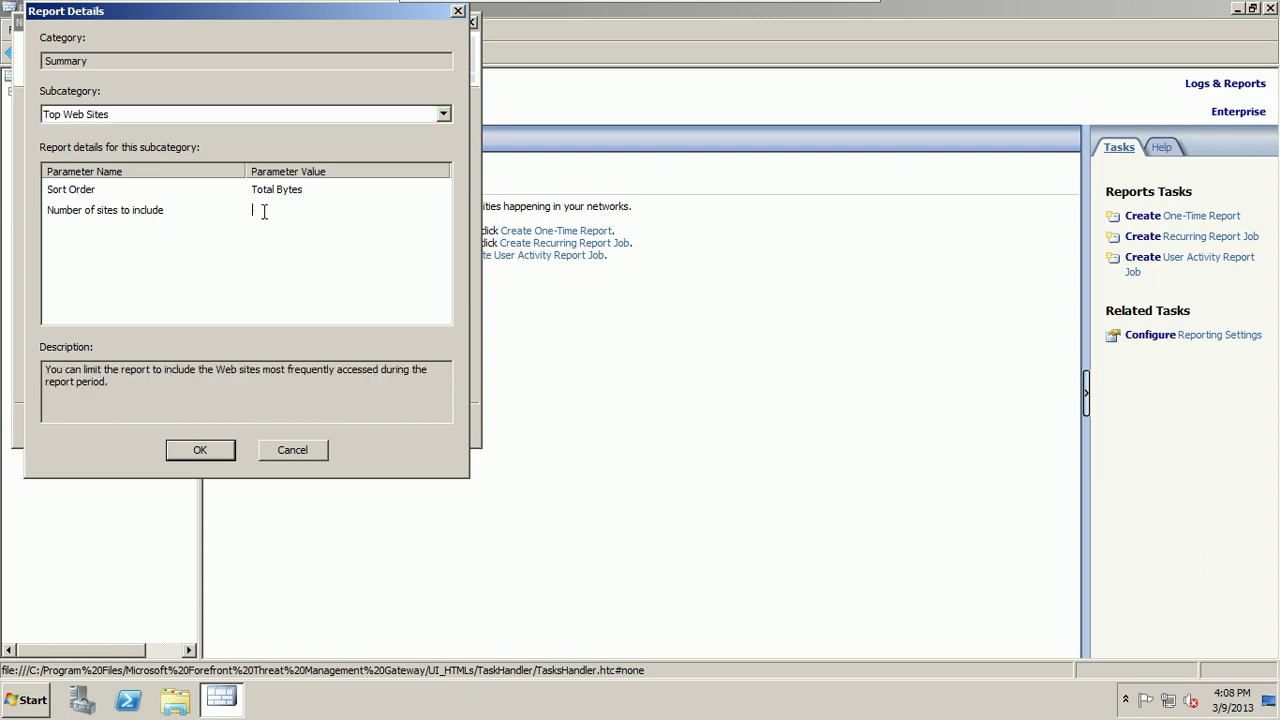
pyautogui.write('10')
pyautogui.click(200, 455)
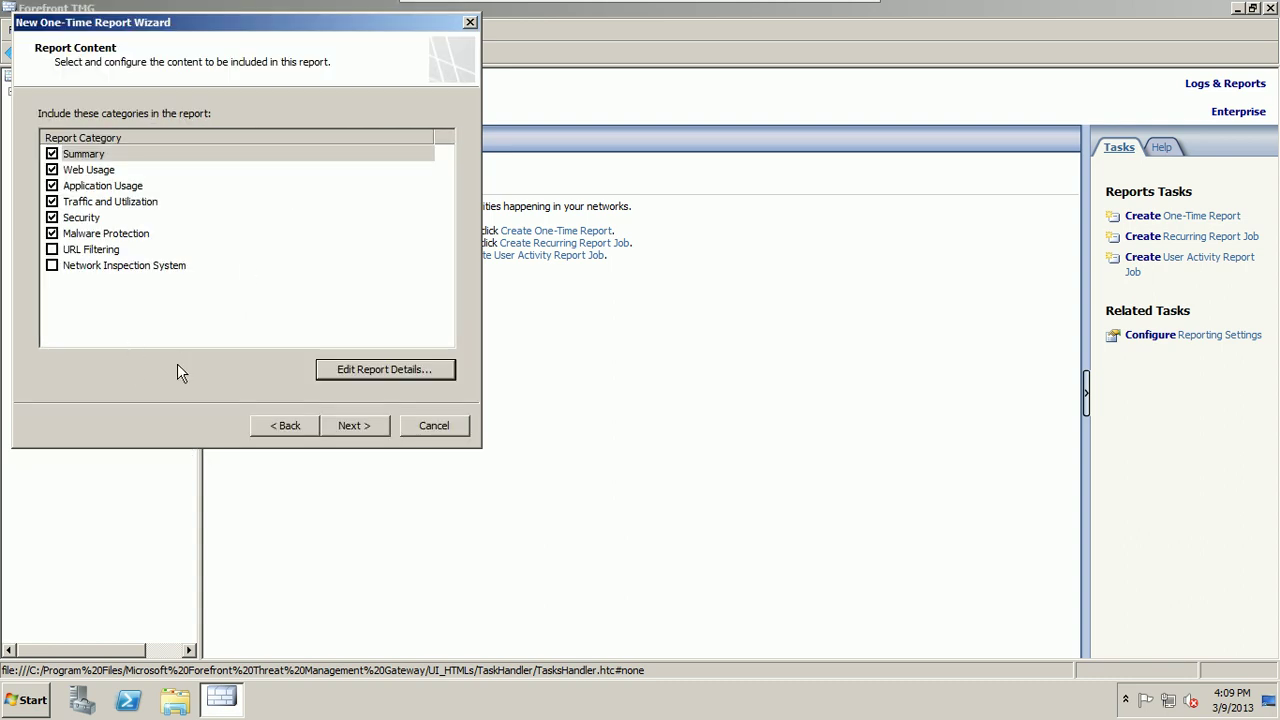
# Step: Review the Web Usage report details without changes and continue to e-mail notification
pyautogui.click(91, 172)
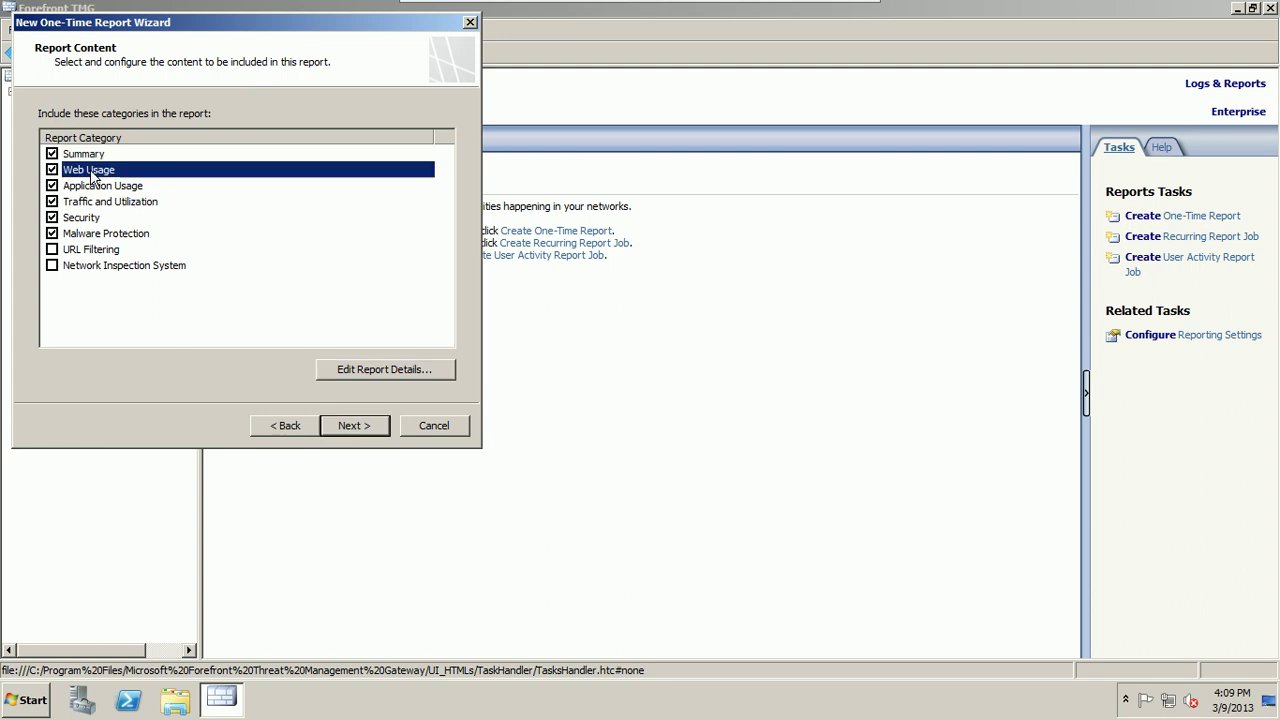
pyautogui.click(352, 375)
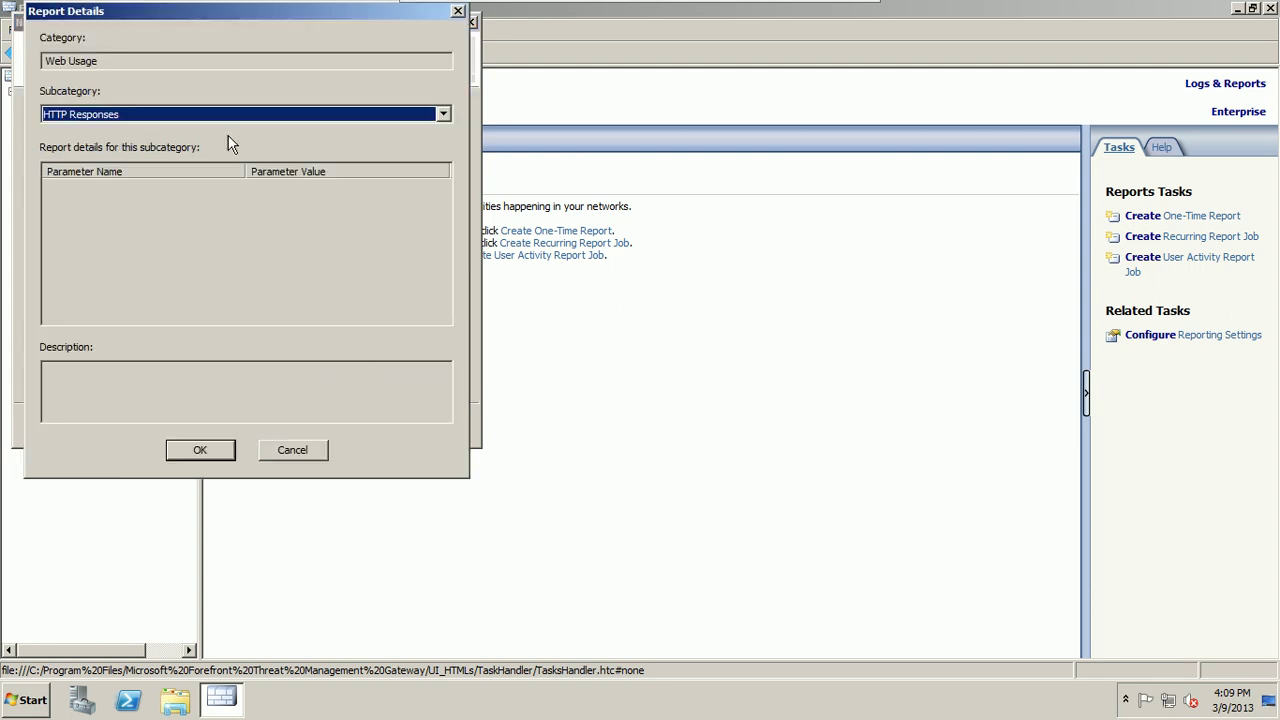
pyautogui.click(245, 118)
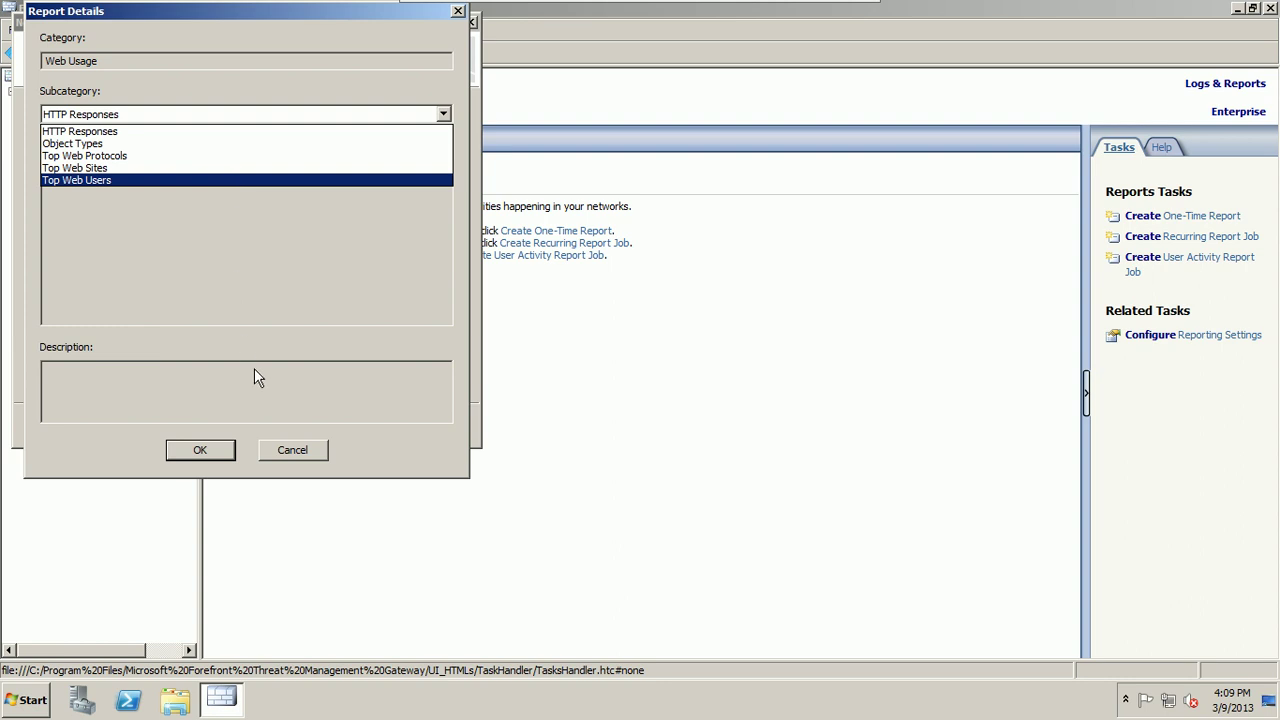
pyautogui.click(299, 447)
pyautogui.click(299, 447)
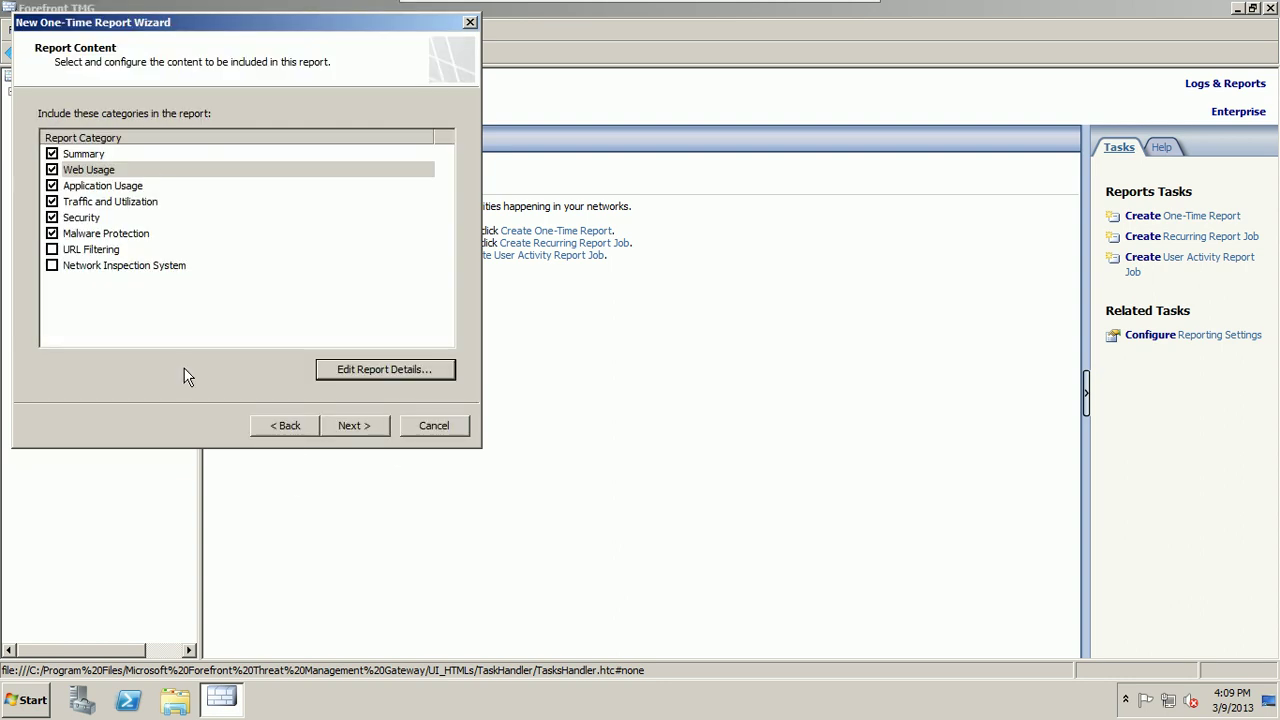
pyautogui.click(352, 430)
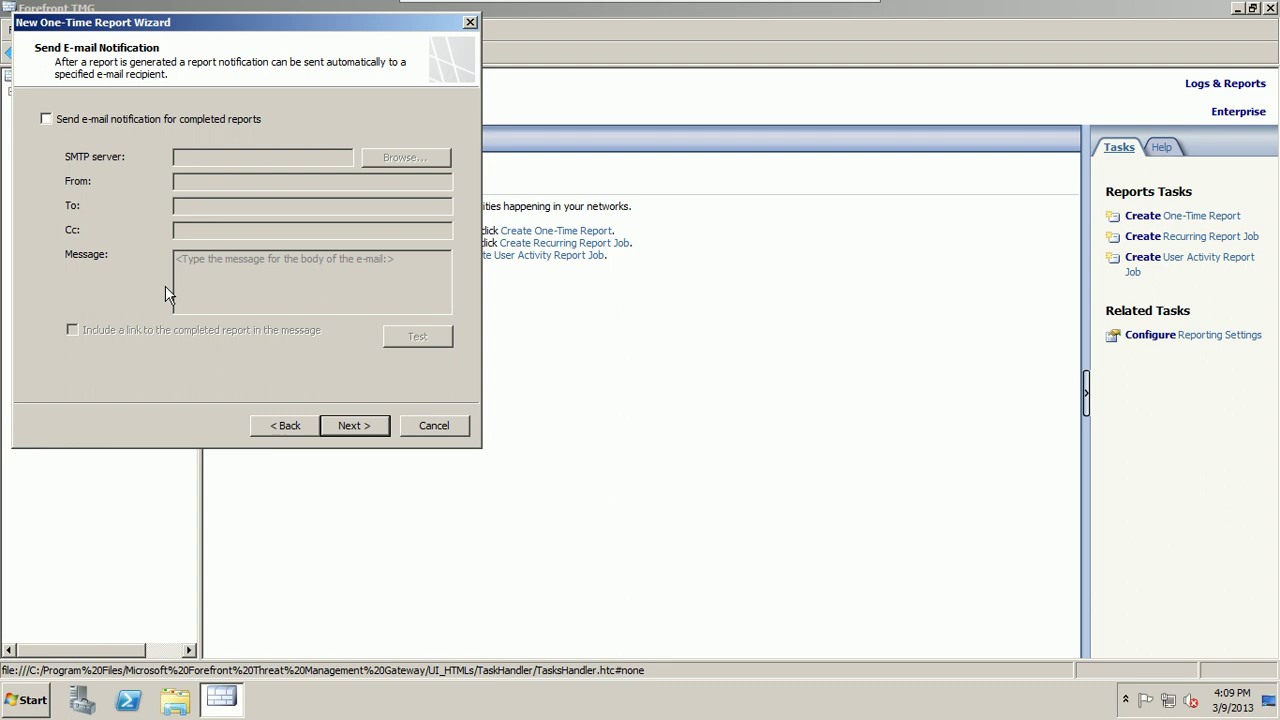
# Step: Leave e-mail notification turned off and continue to publishing settings
pyautogui.click(98, 119)
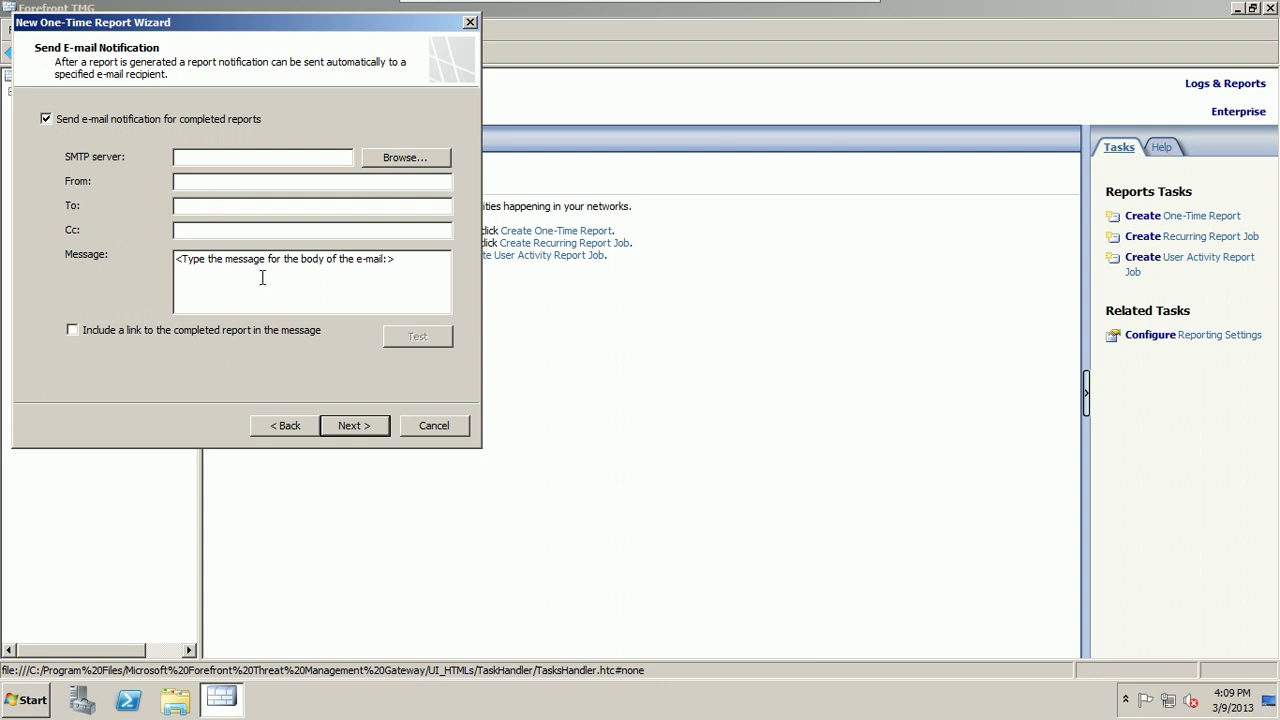
pyautogui.click(131, 117)
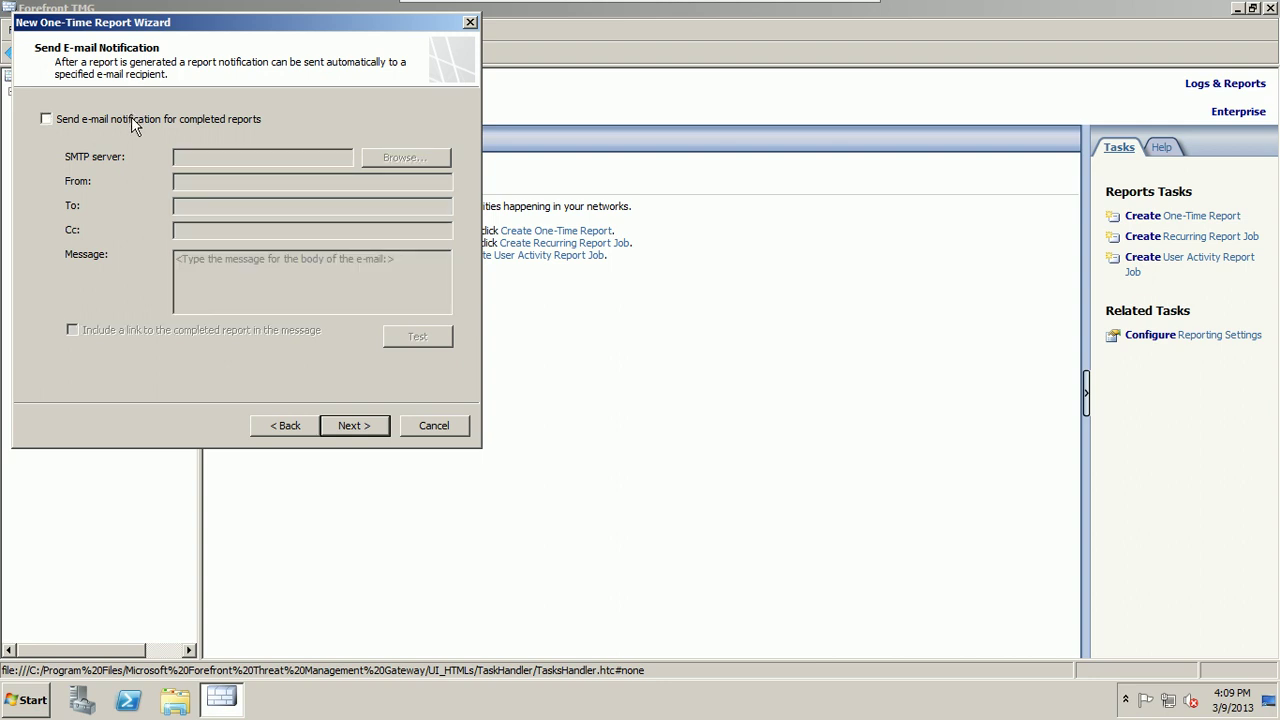
pyautogui.click(362, 437)
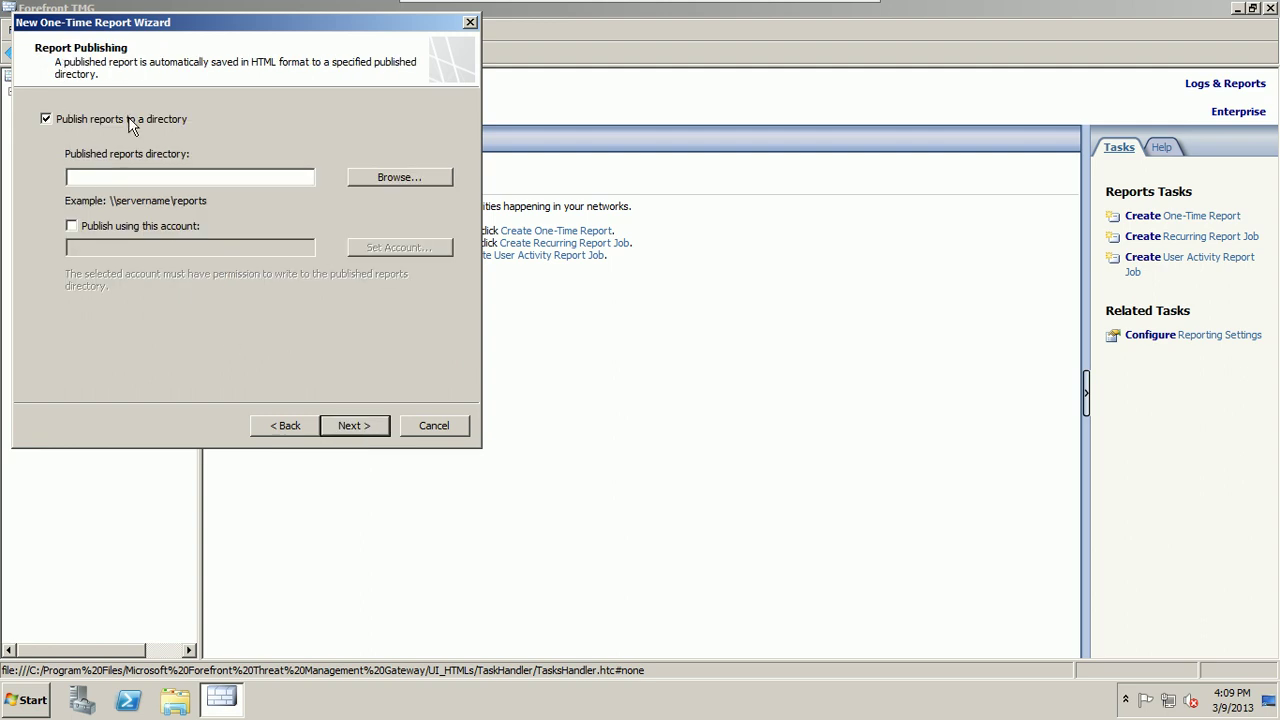
# Step: Publish reports to the Desktop folder and finish the one-time report job
pyautogui.click(428, 177)
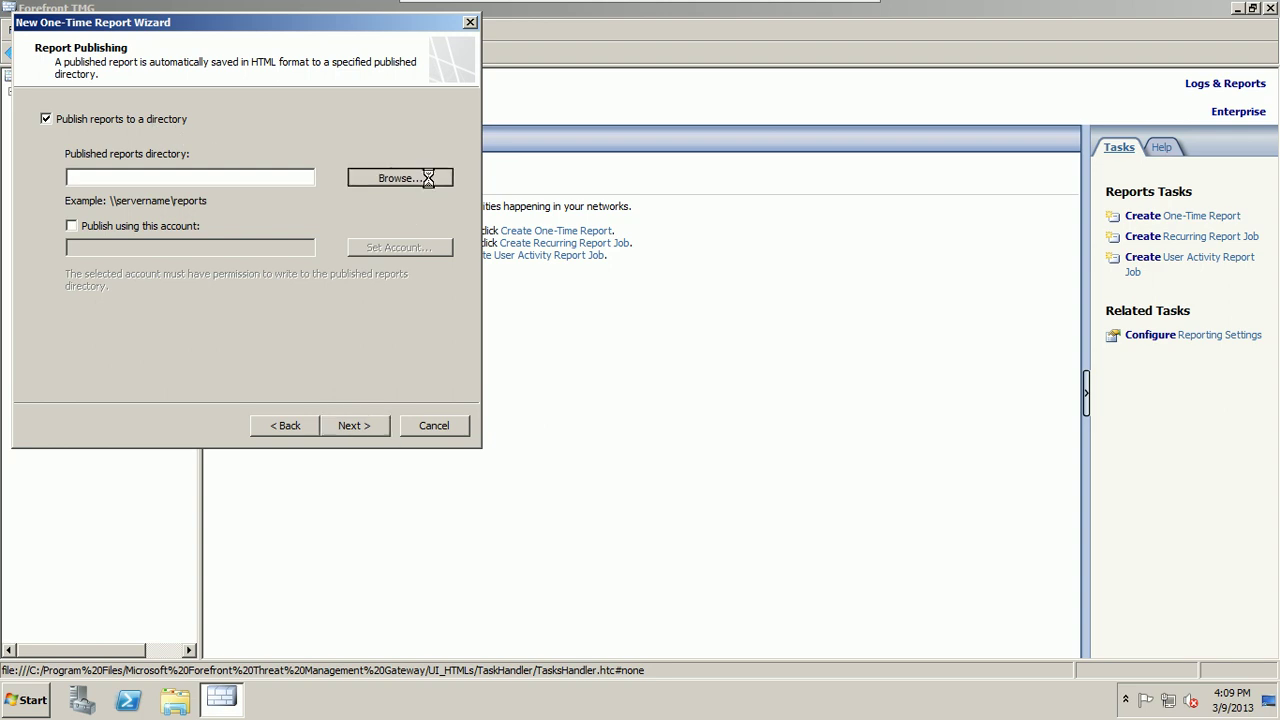
pyautogui.click(178, 168)
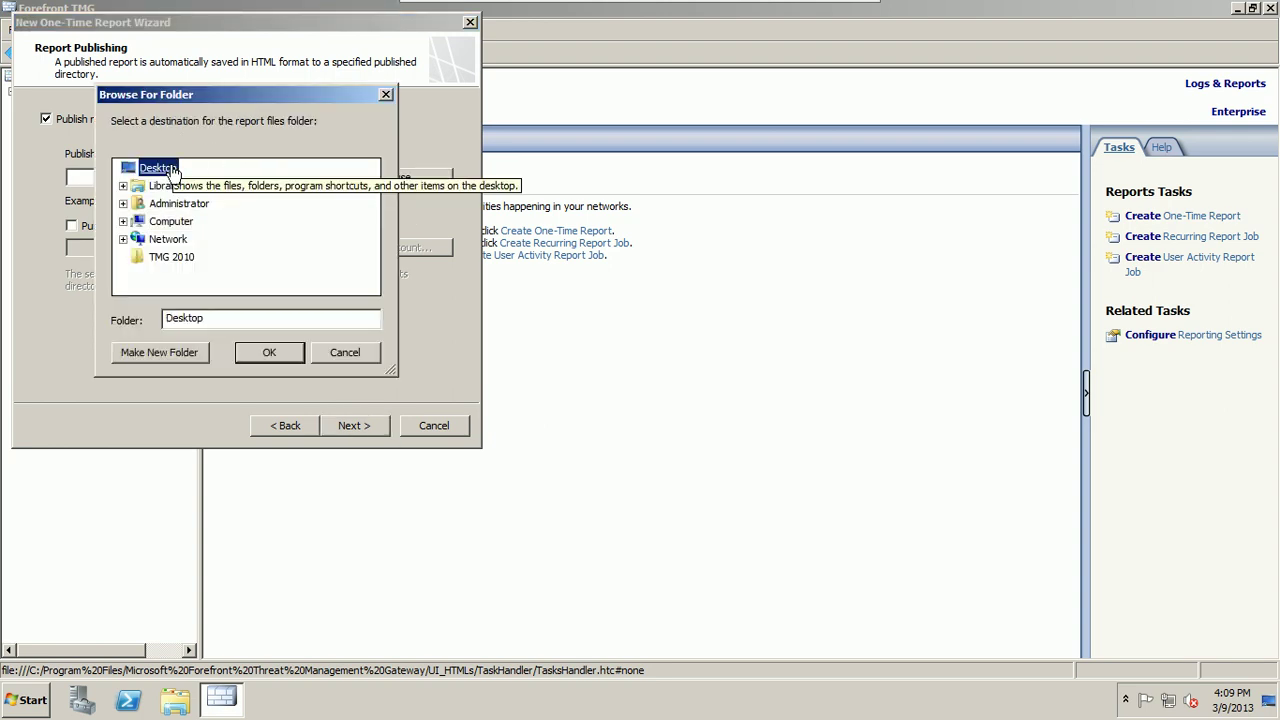
pyautogui.click(278, 356)
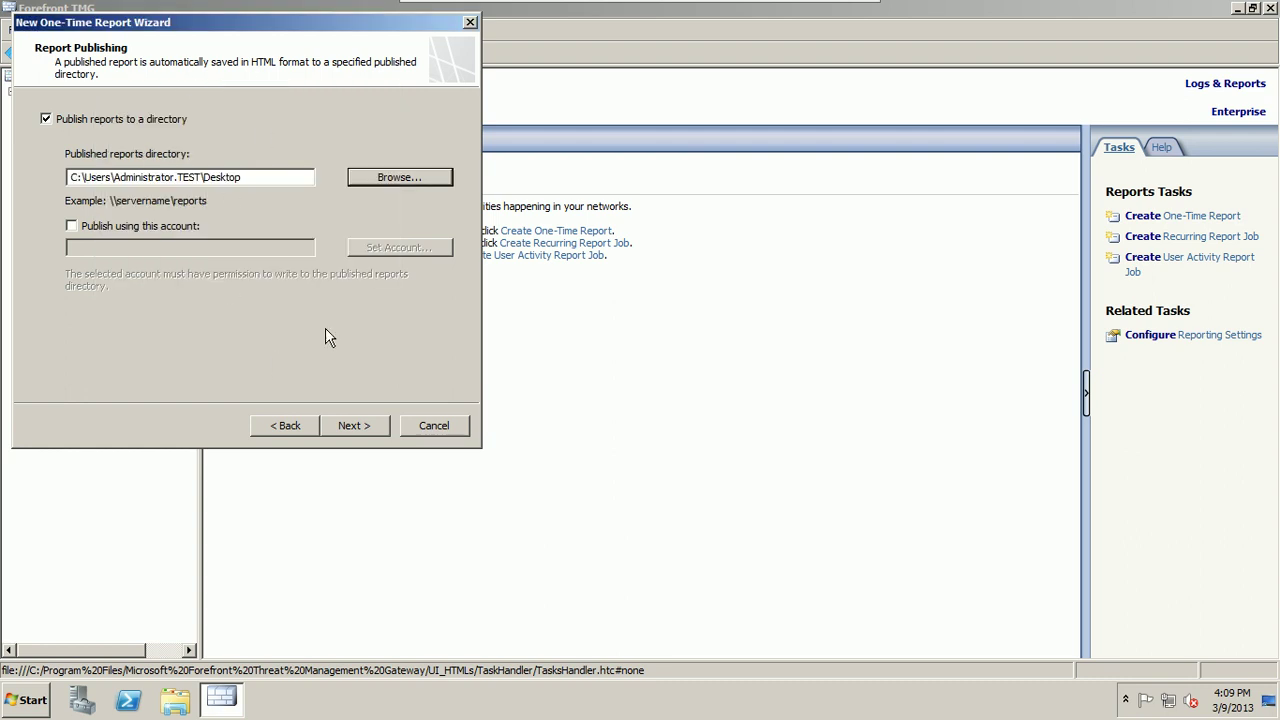
pyautogui.click(349, 424)
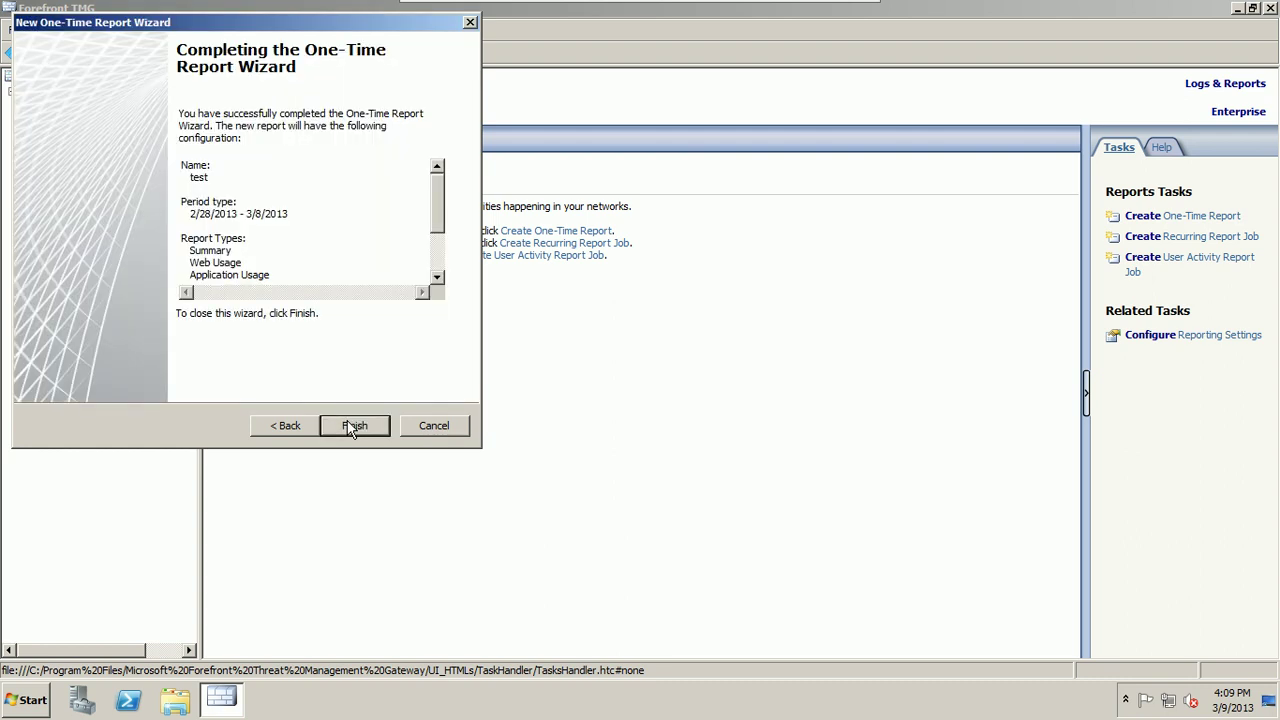
pyautogui.click(352, 428)
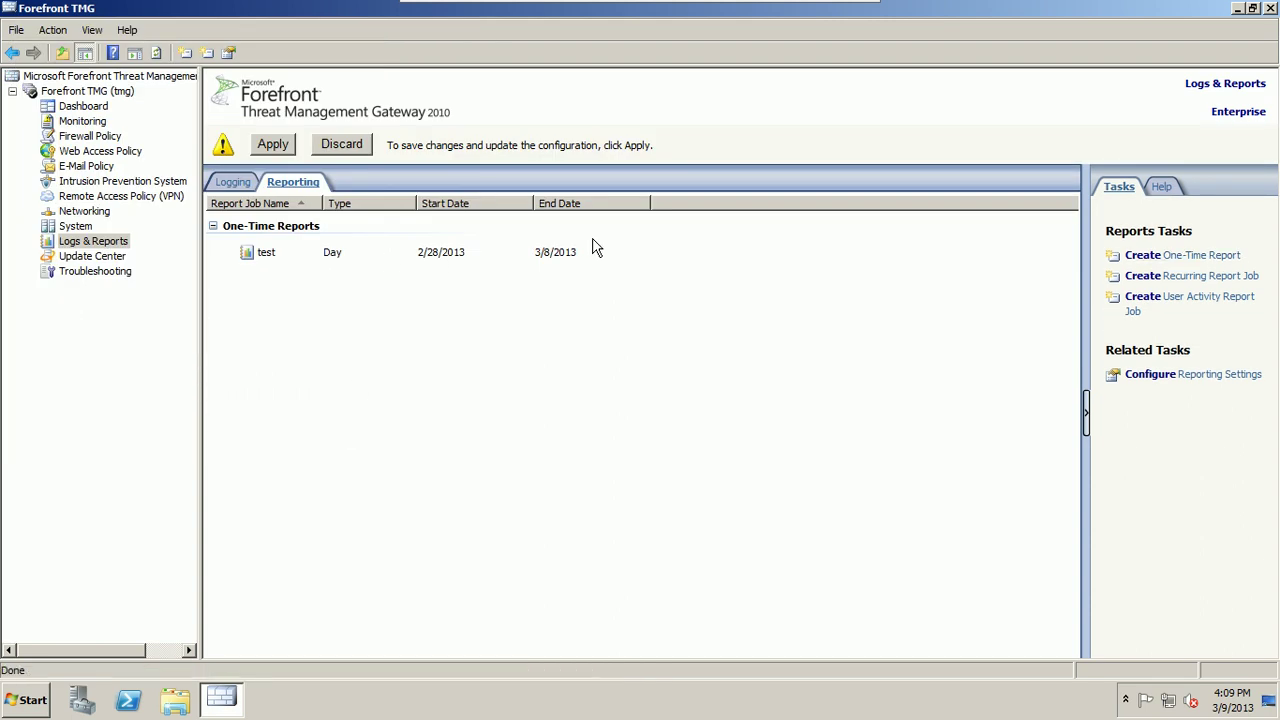
# Step: Apply the pending configuration changes and acknowledge the save confirmation
pyautogui.click(273, 146)
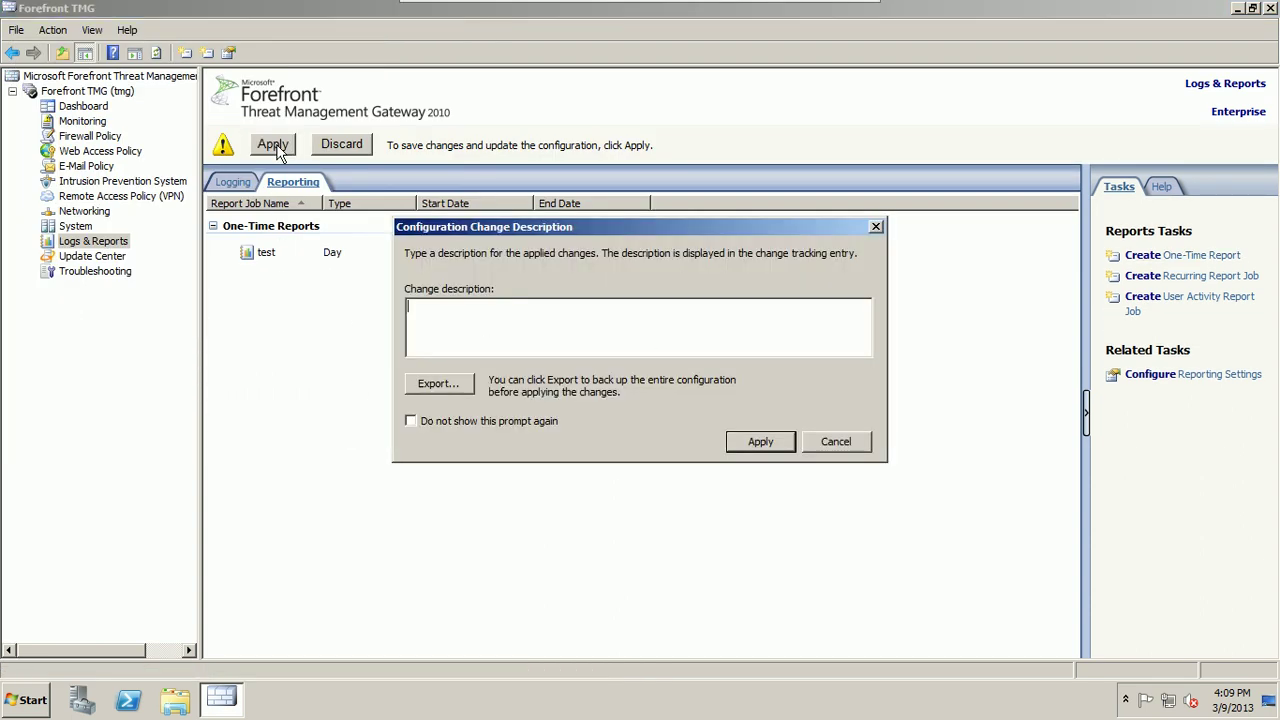
pyautogui.click(772, 451)
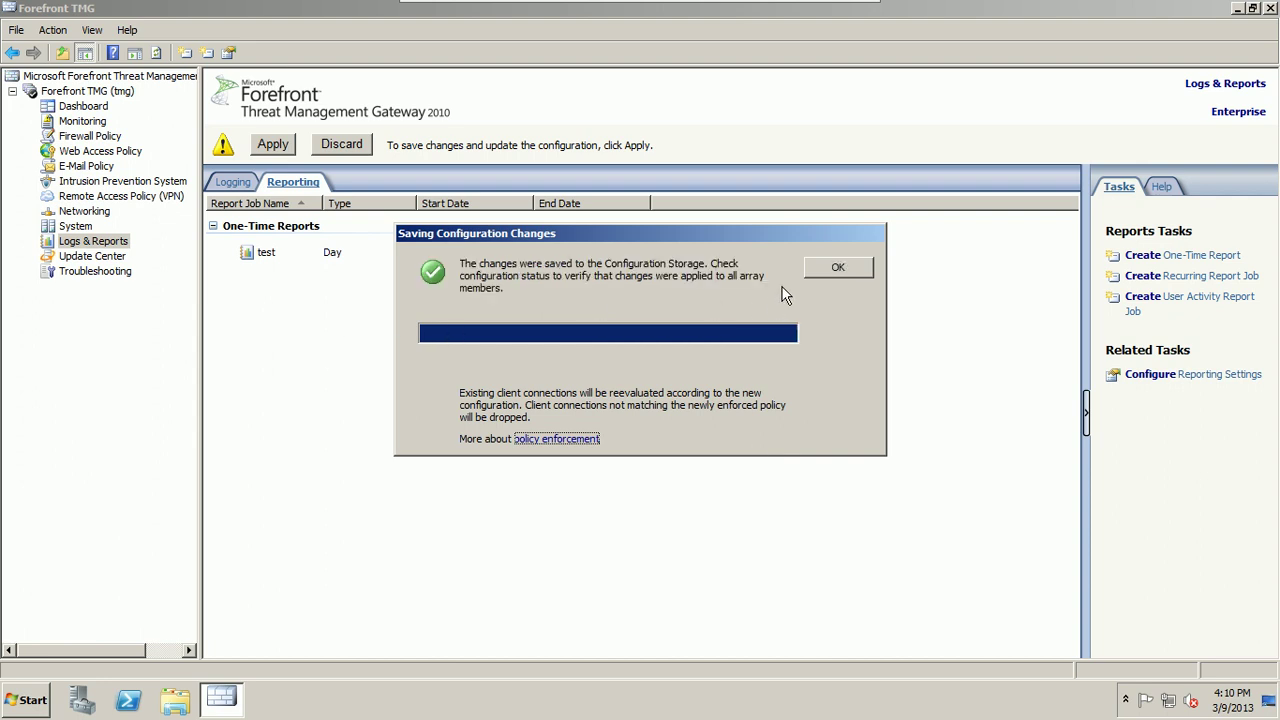
pyautogui.click(815, 266)
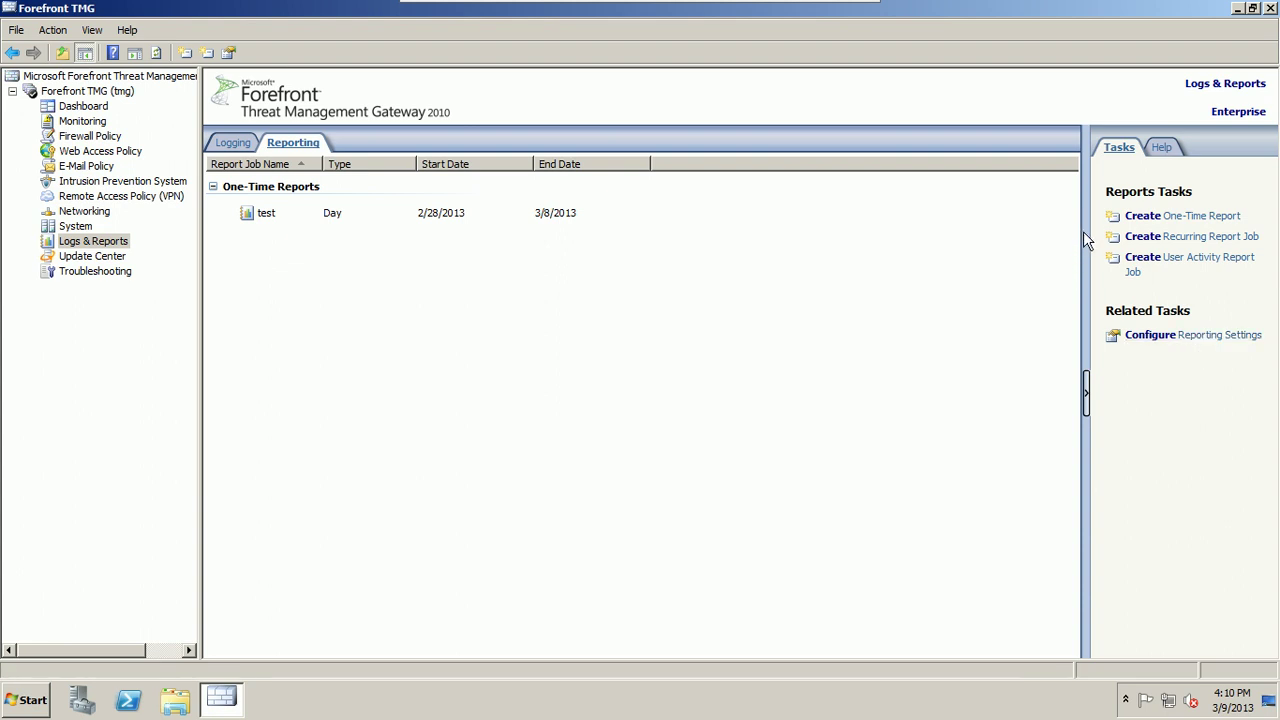
# Step: Select the 'test' report job and generate and view that report
pyautogui.click(274, 216)
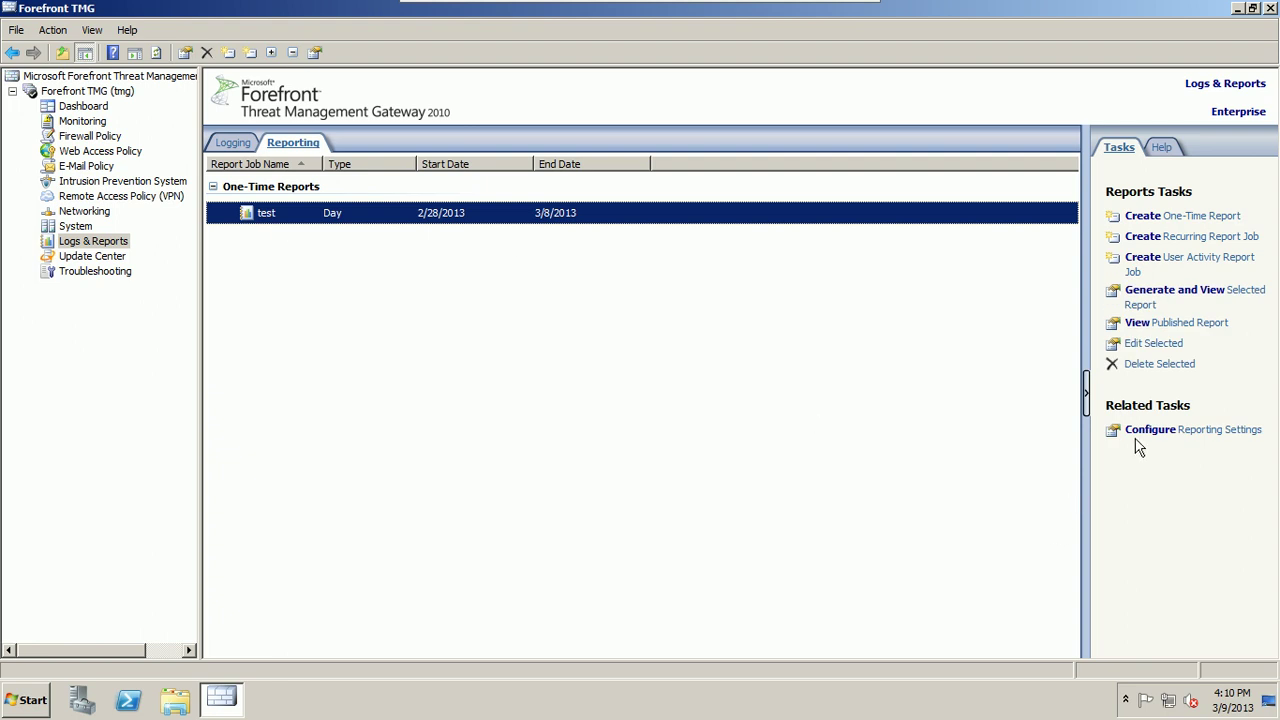
pyautogui.click(1172, 296)
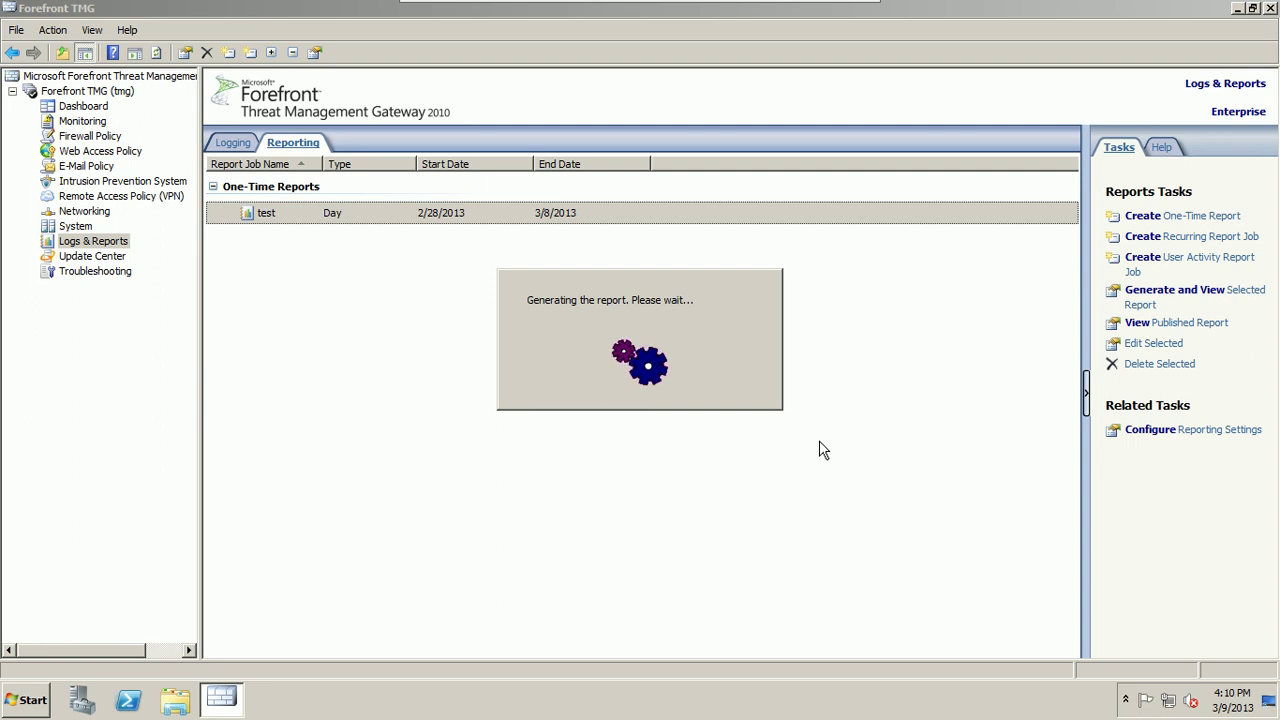
# Step: Exit the VM's full-screen view and let the 'test' report (2/28/2013–3/8/2013) open in Internet Explorer
pyautogui.moveTo(698, 5)
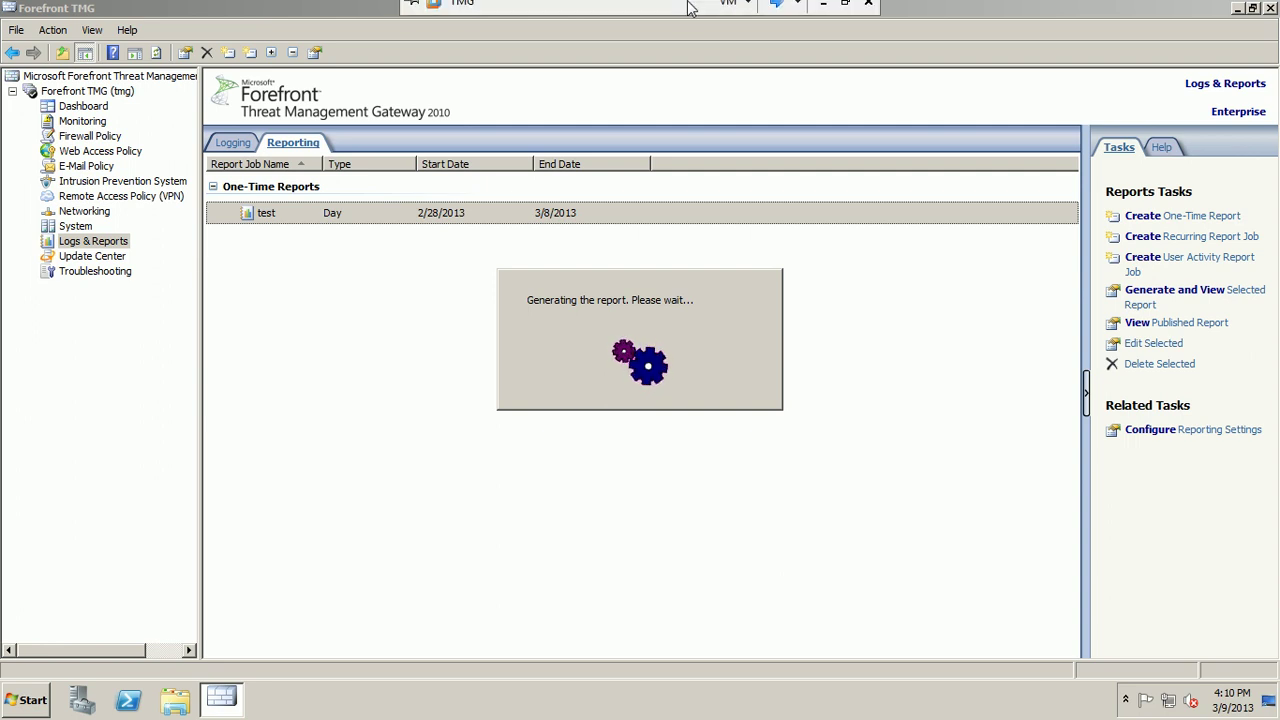
pyautogui.click(845, 13)
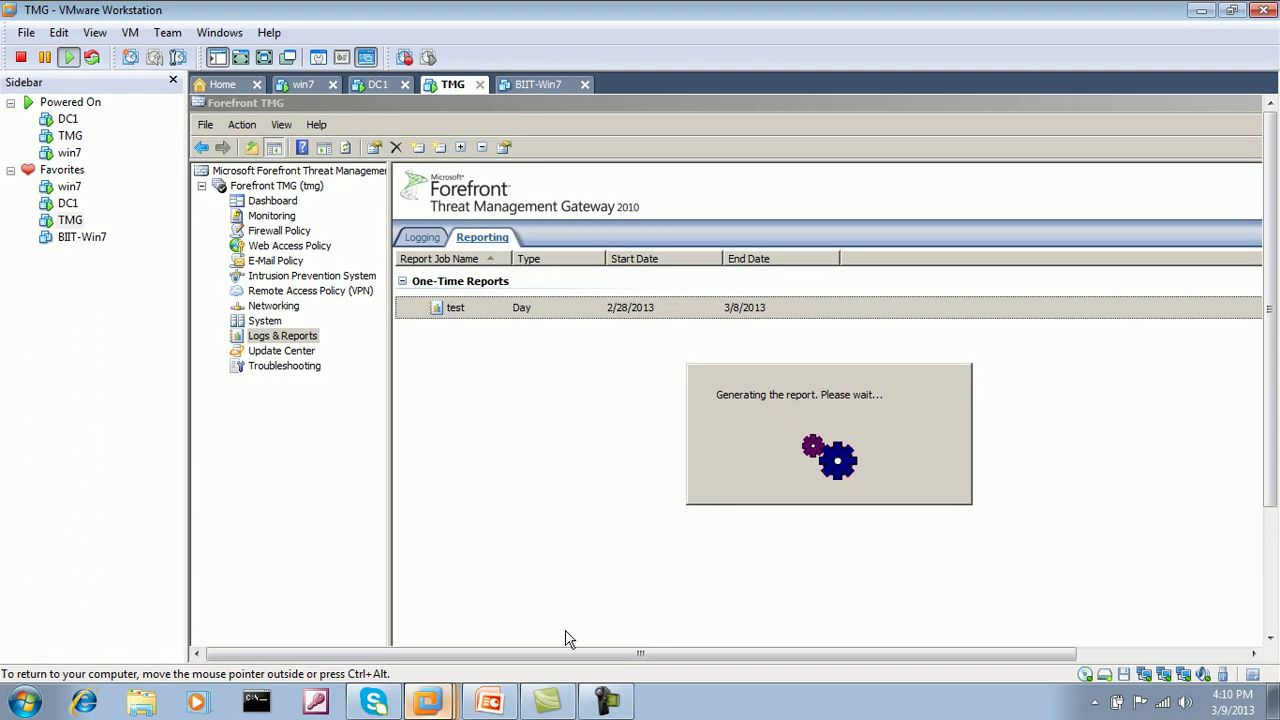
pyautogui.click(612, 698)
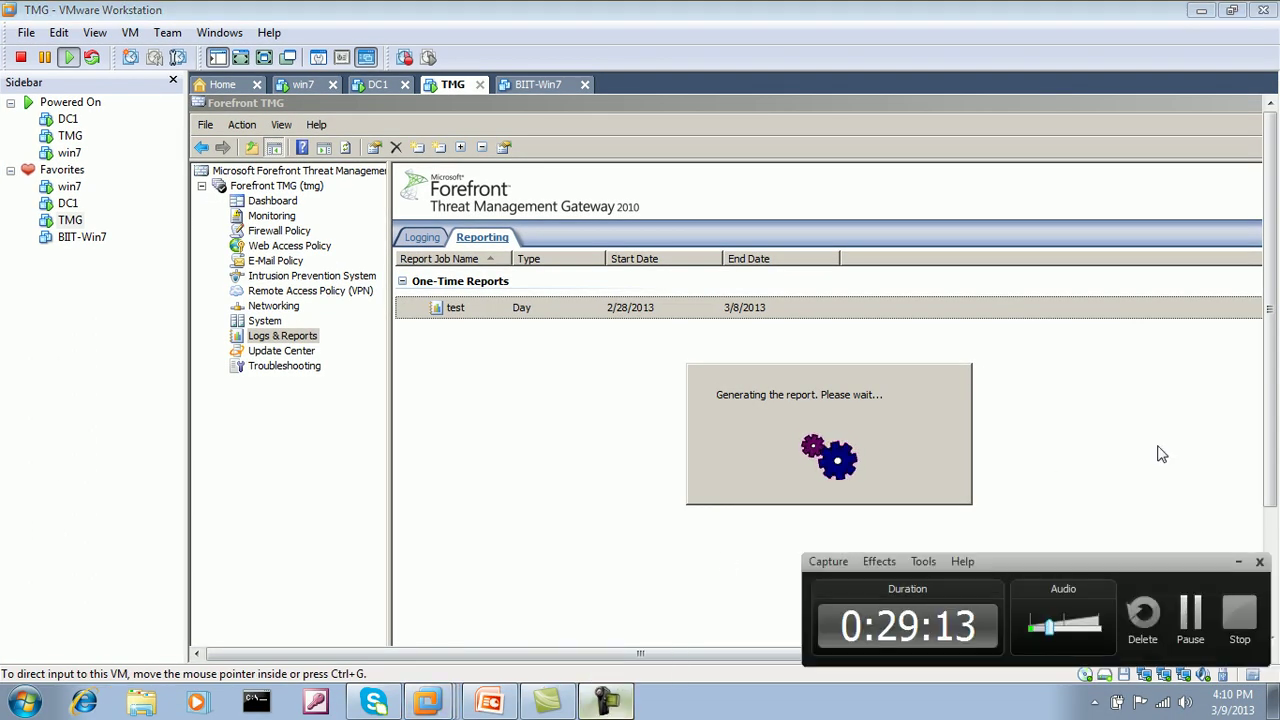
pyautogui.click(1201, 611)
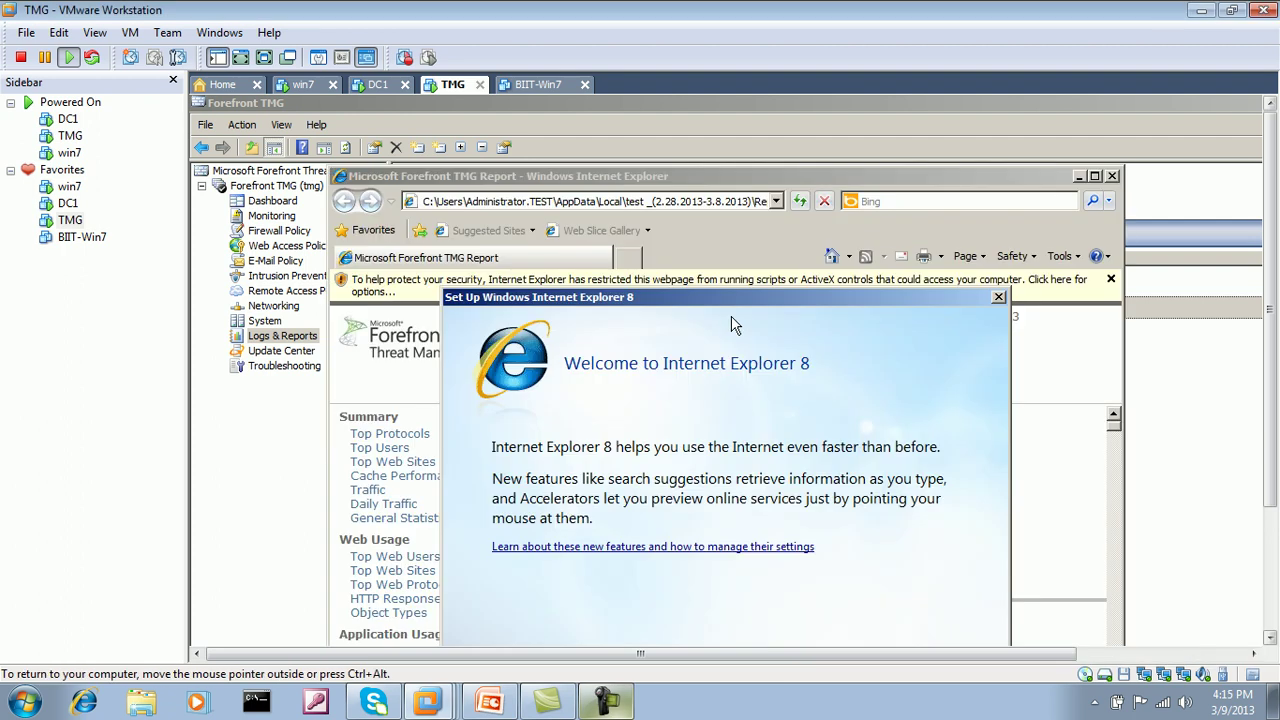
# Step: Postpone Internet Explorer's first-run setup, allow the report's blocked active content, and maximize the report window
pyautogui.click(265, 57)
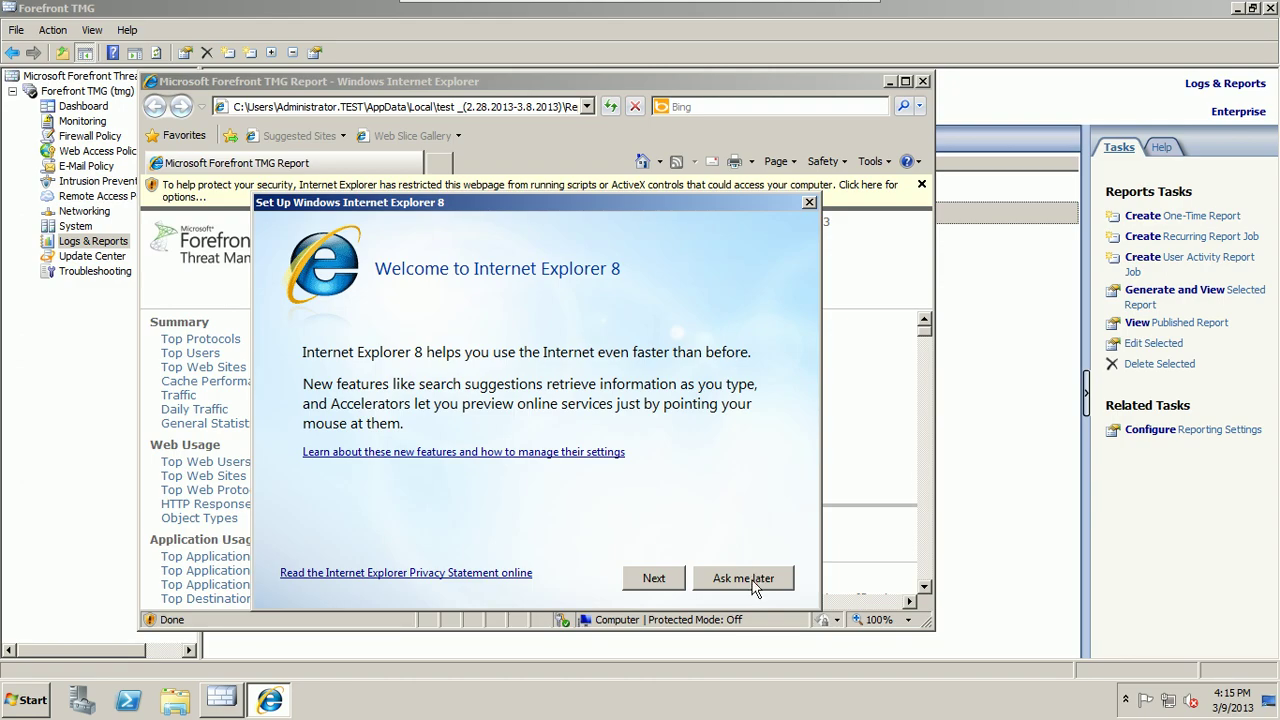
pyautogui.click(752, 580)
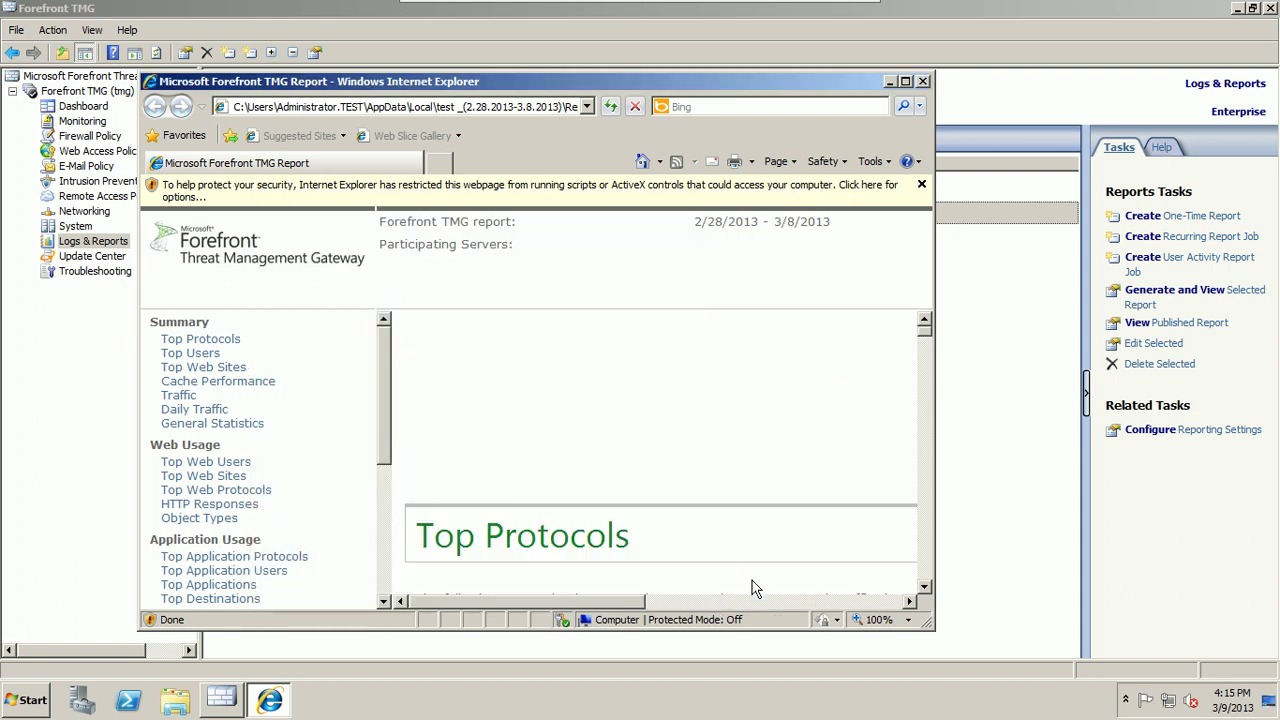
pyautogui.click(619, 186)
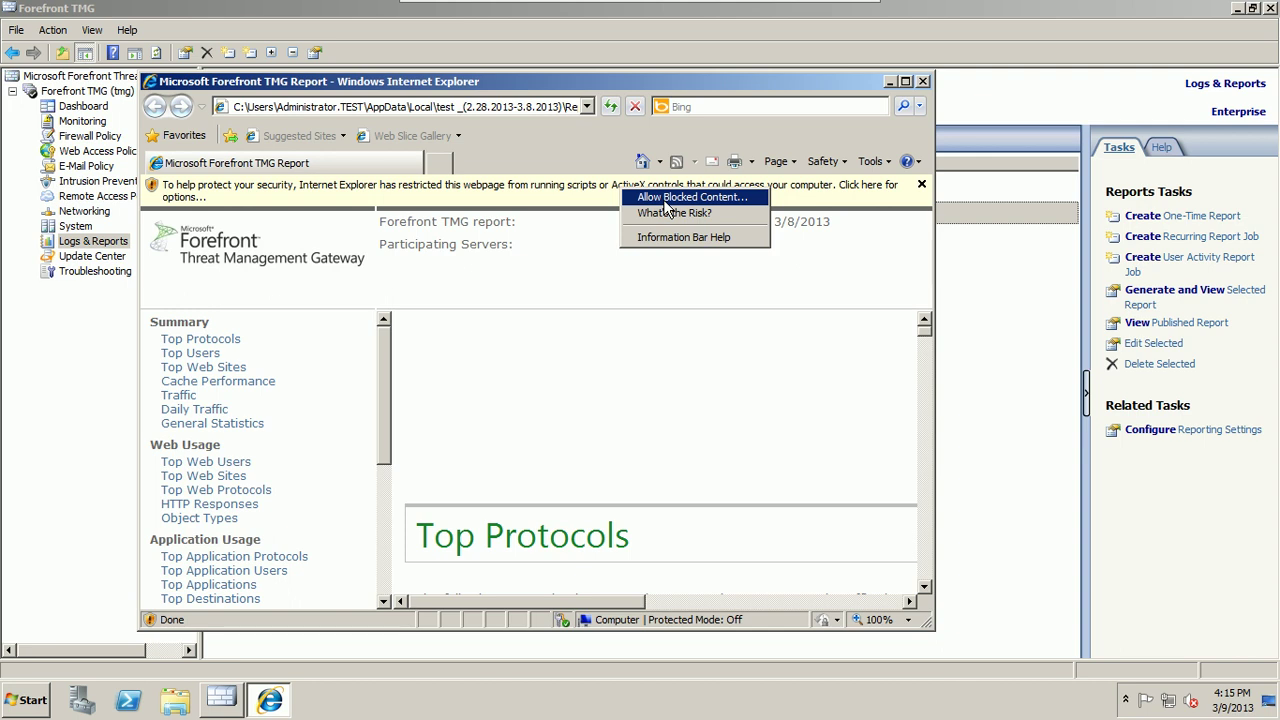
pyautogui.click(665, 200)
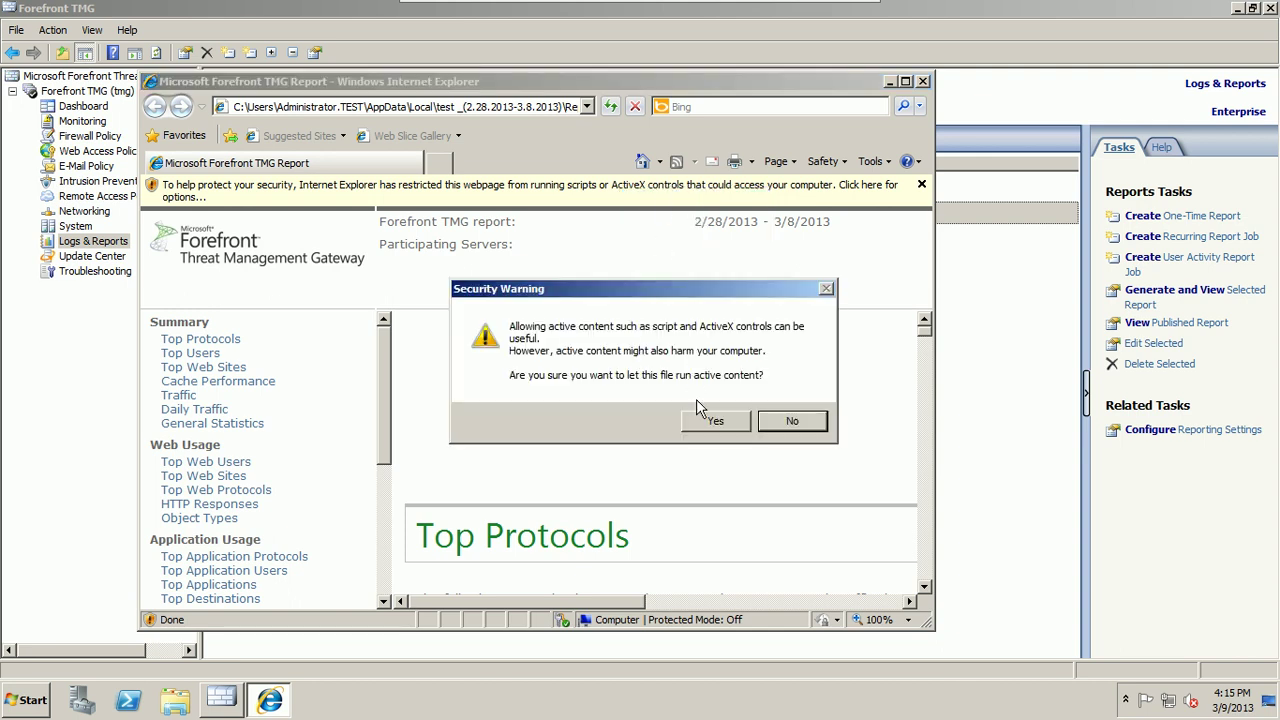
pyautogui.click(706, 423)
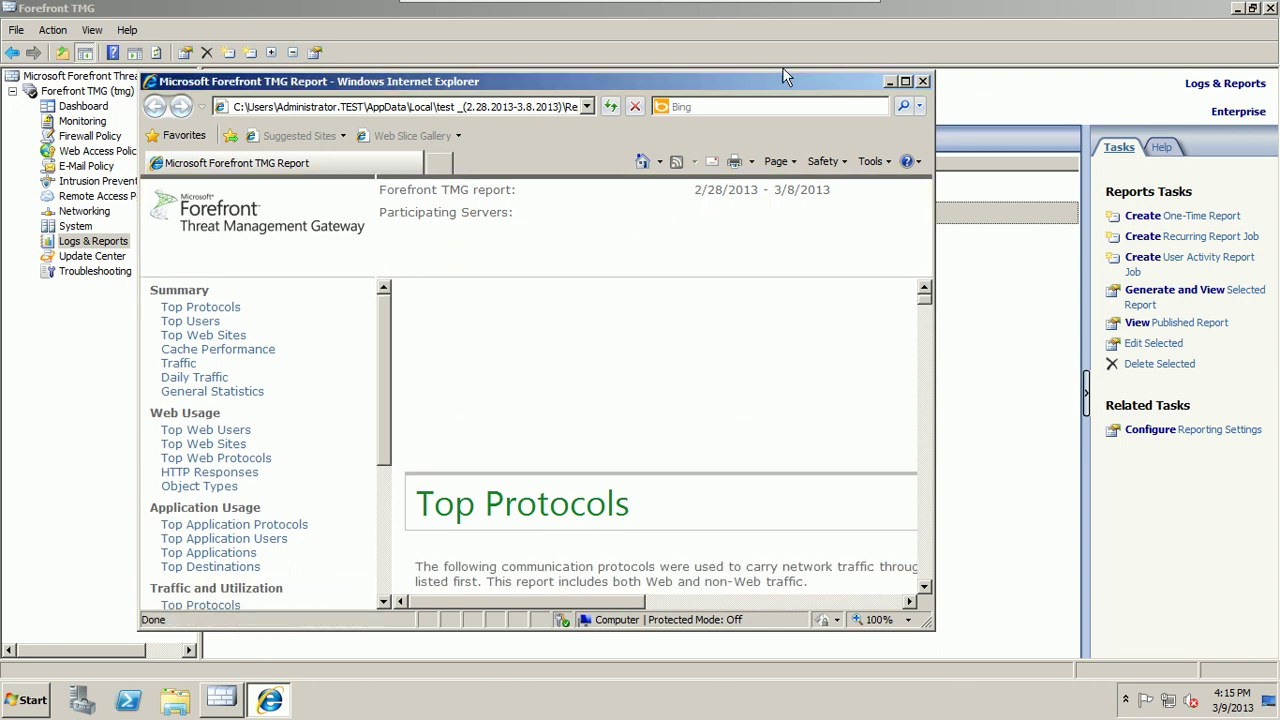
pyautogui.click(905, 80)
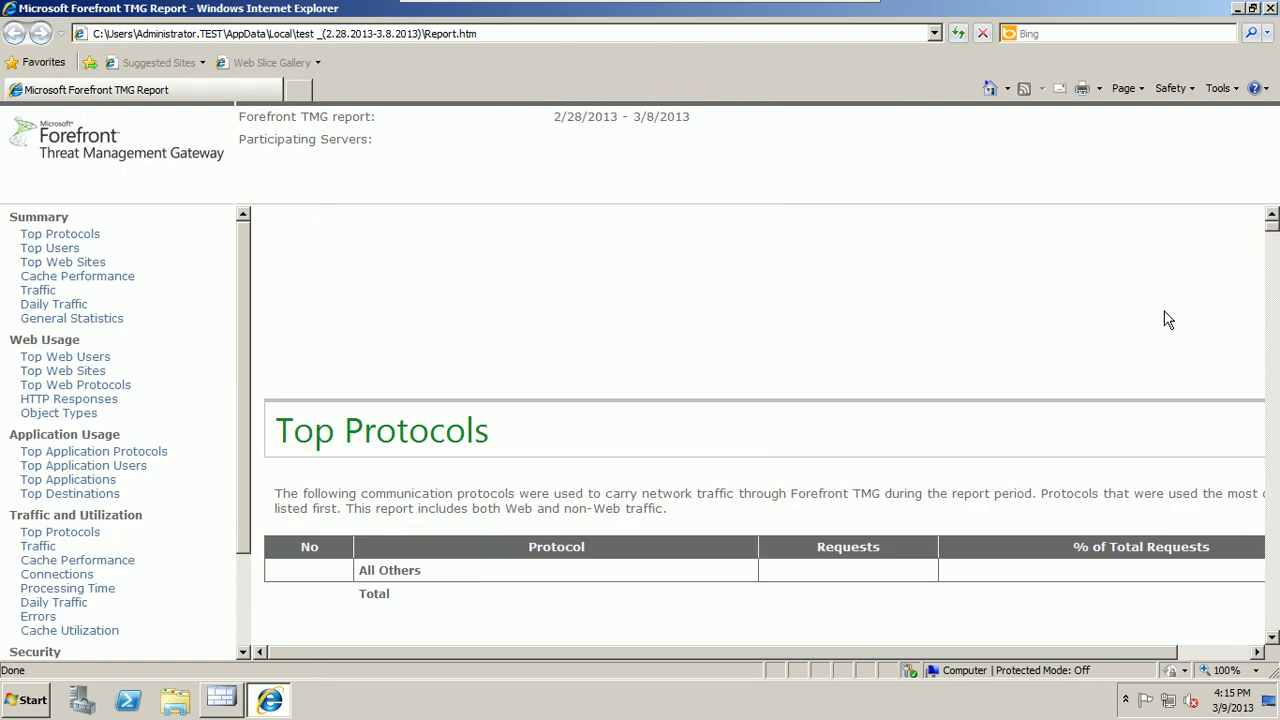
# Step: Review the report sections from Top Protocols through Traffic, Daily Traffic and General Statistics
pyautogui.moveTo(1274, 230); pyautogui.dragTo(1274, 261)
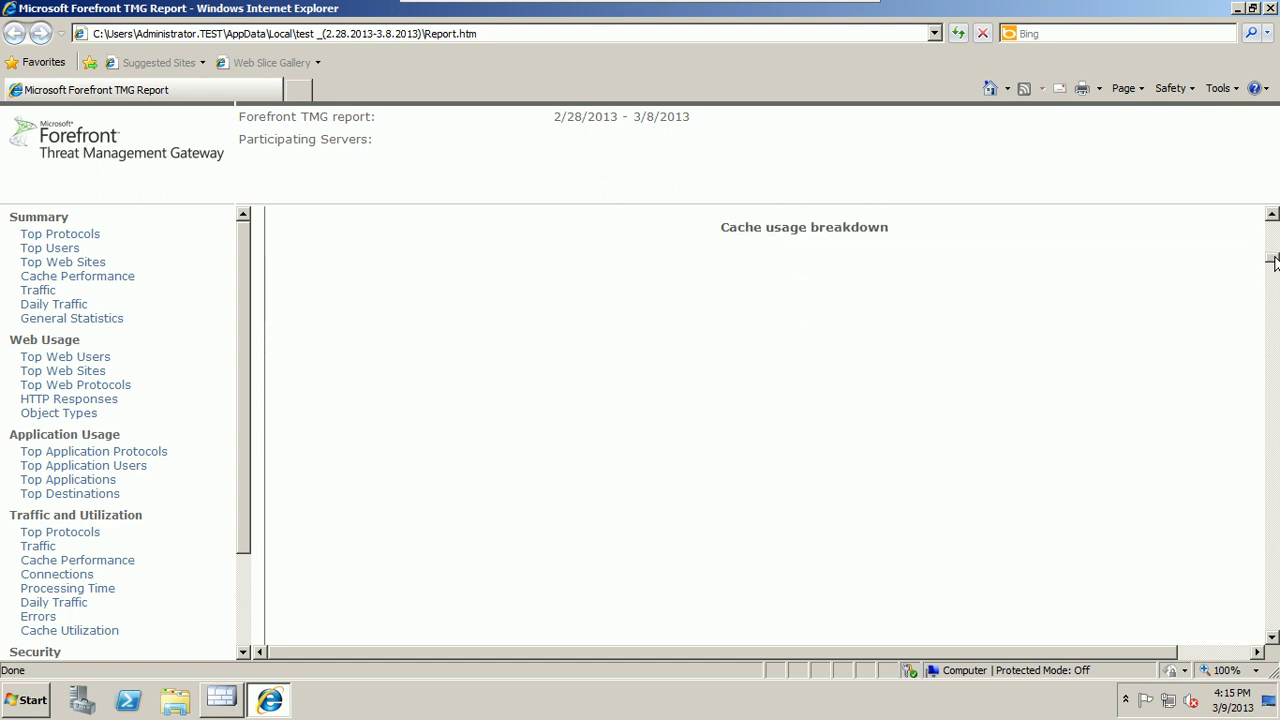
pyautogui.click(92, 236)
pyautogui.click(72, 250)
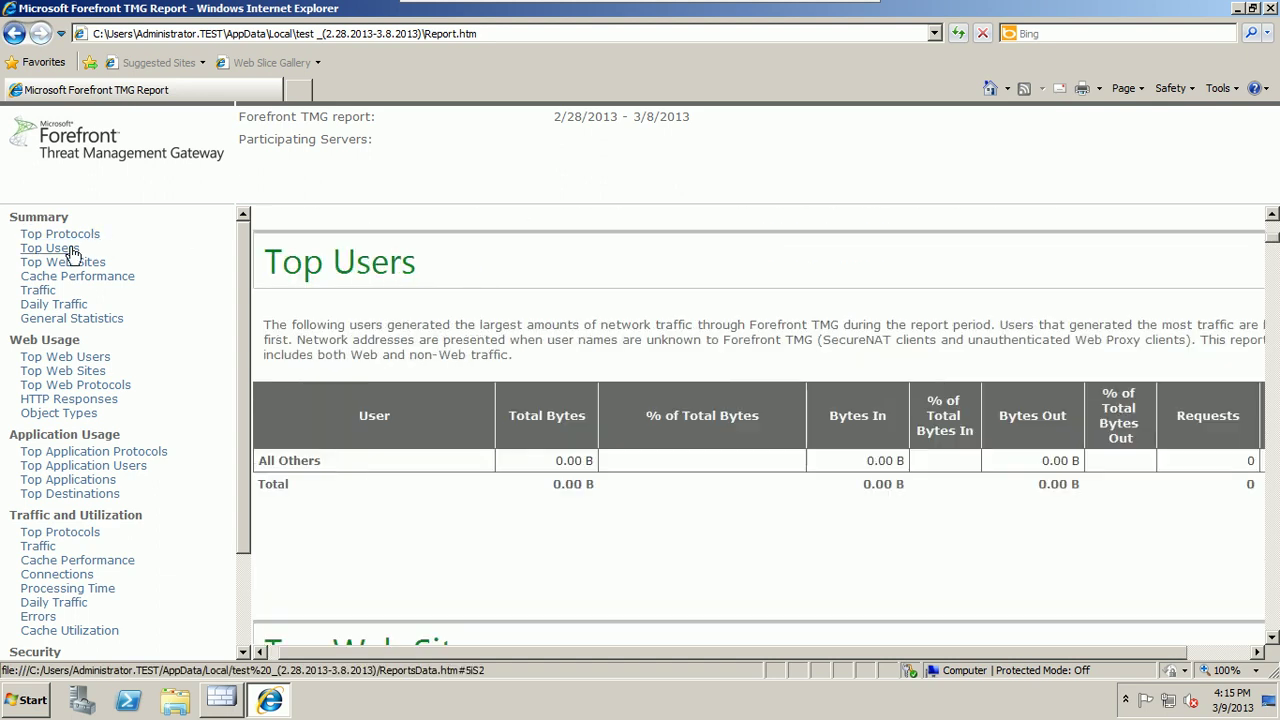
pyautogui.click(86, 268)
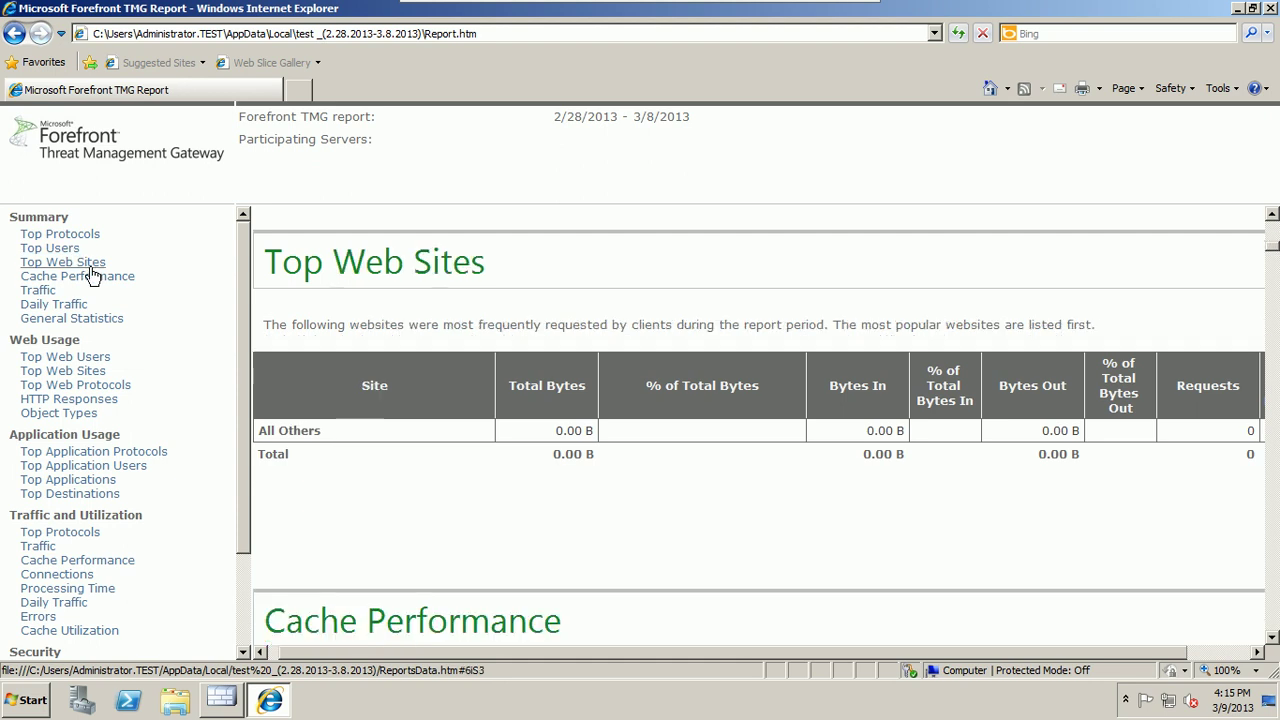
pyautogui.click(107, 280)
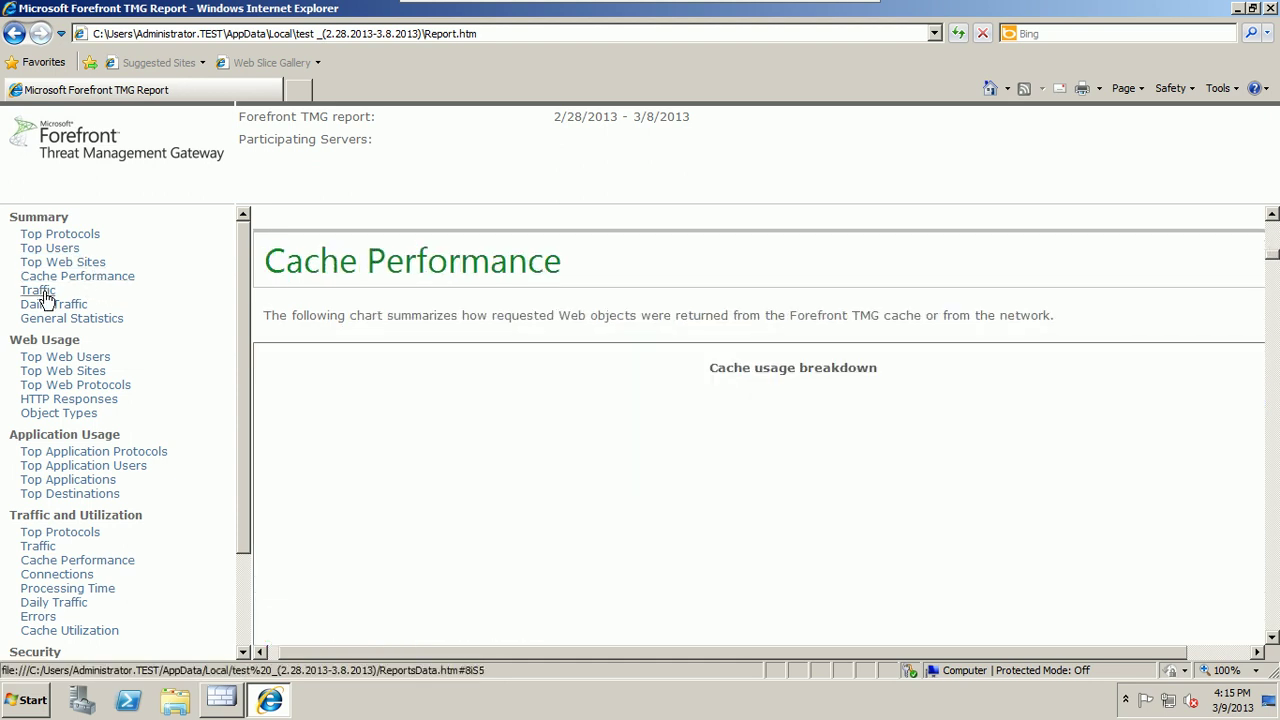
pyautogui.click(38, 291)
pyautogui.click(55, 306)
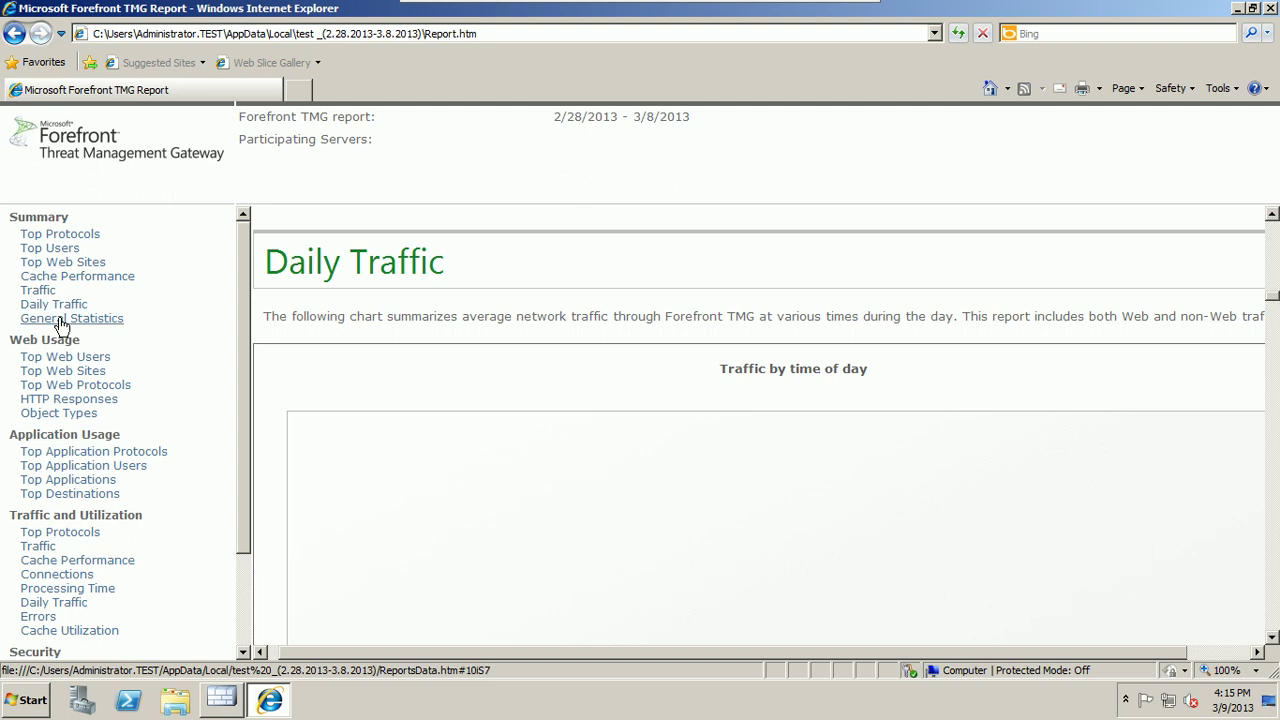
pyautogui.click(60, 322)
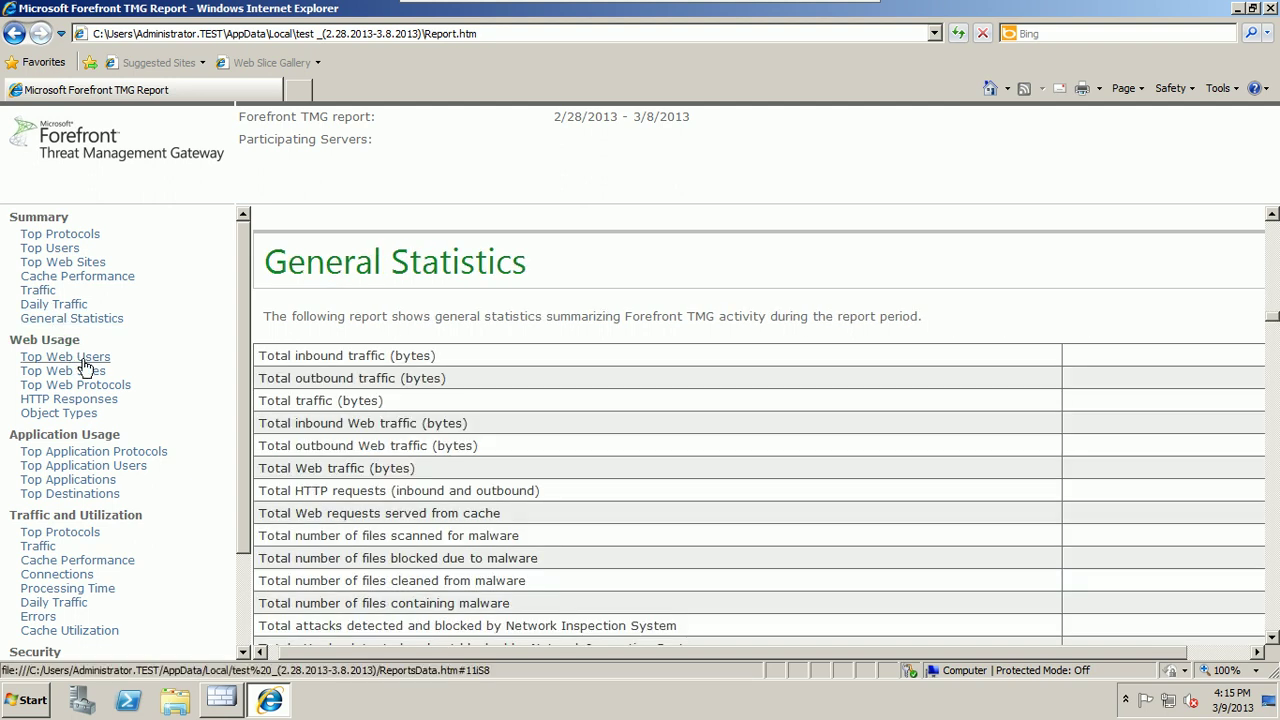
# Step: Review the Web Users through Top Destinations sections, then restore the report window to normal size
pyautogui.click(87, 366)
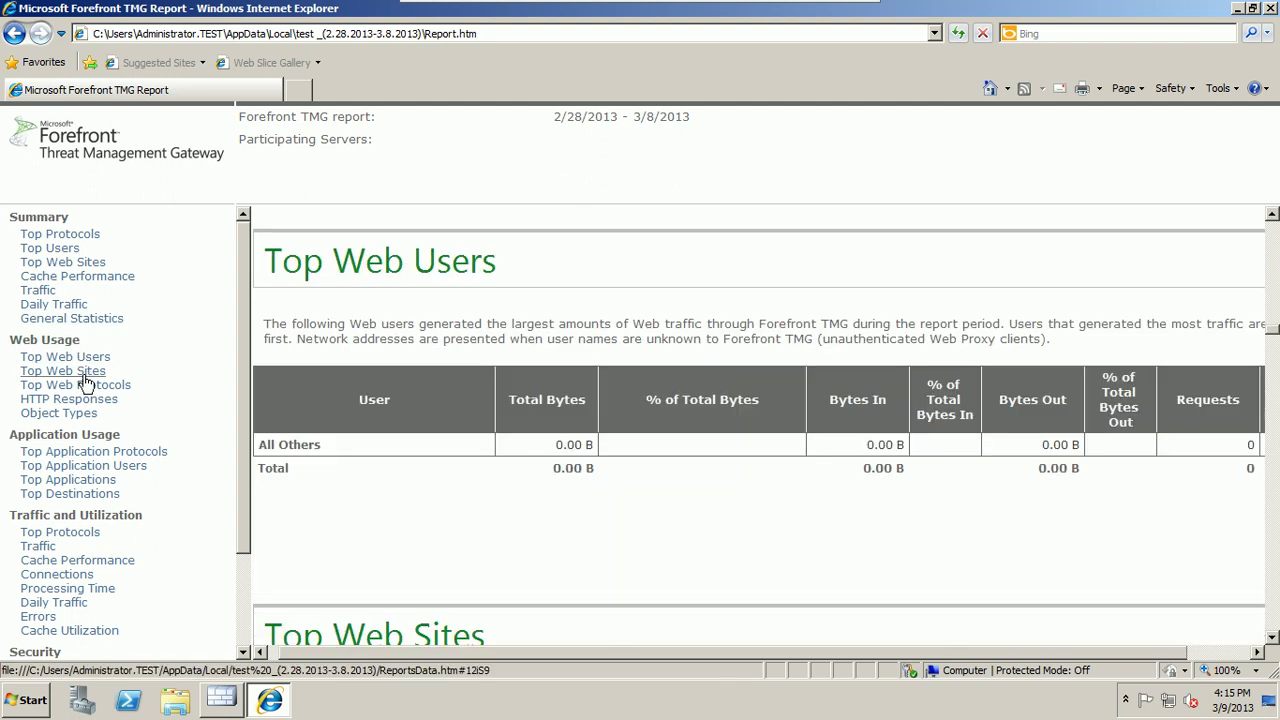
pyautogui.click(86, 377)
pyautogui.click(86, 387)
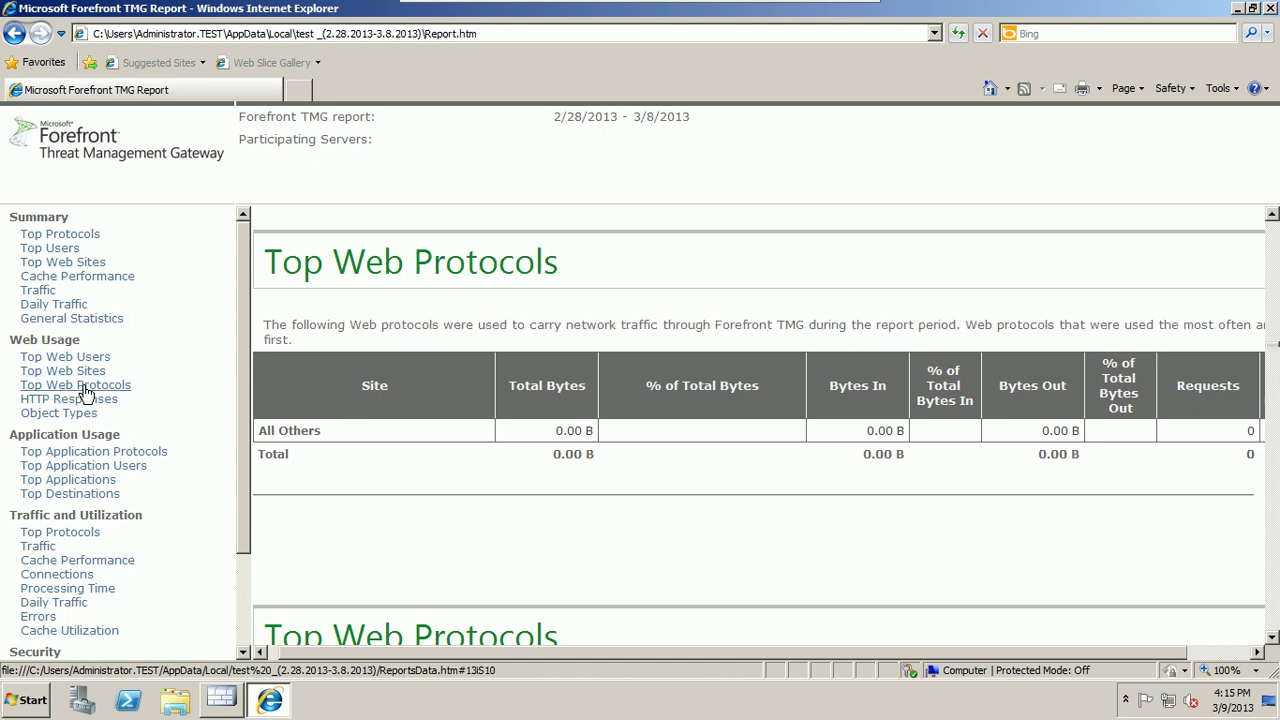
pyautogui.click(86, 402)
pyautogui.click(86, 414)
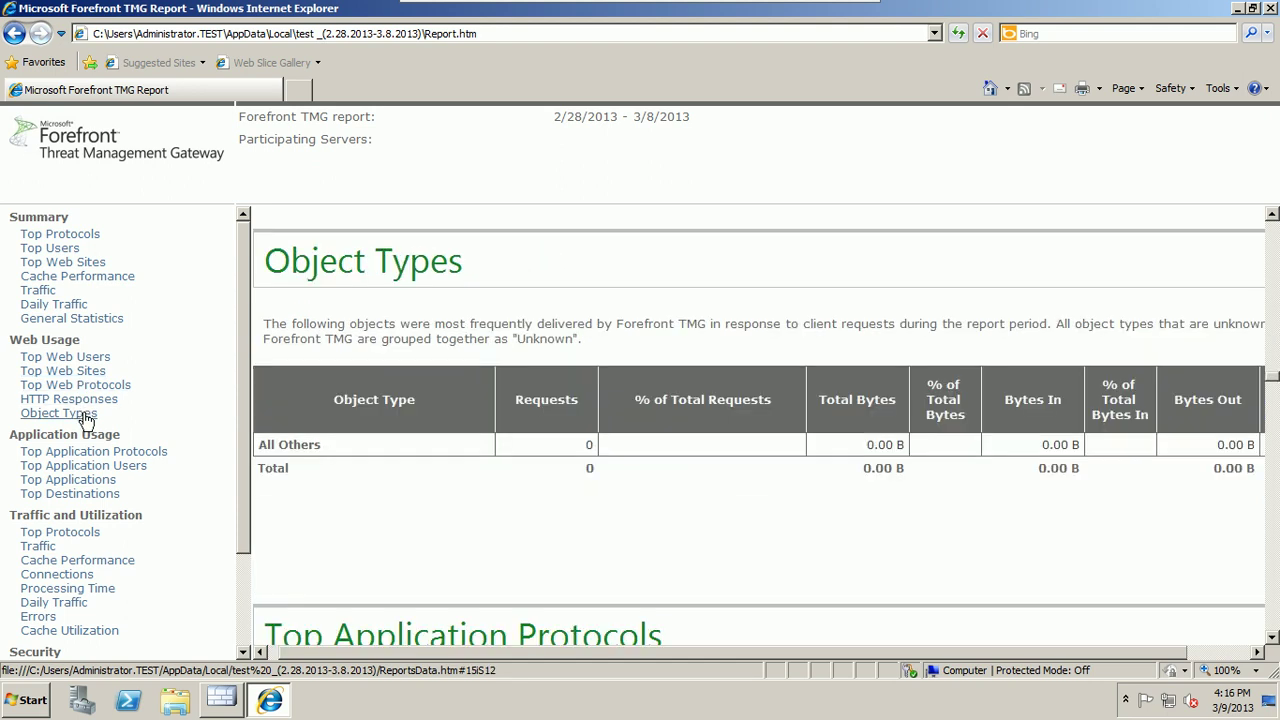
pyautogui.click(87, 454)
pyautogui.click(86, 468)
pyautogui.click(86, 481)
pyautogui.click(85, 494)
pyautogui.moveTo(250, 260); pyautogui.dragTo(242, 372)
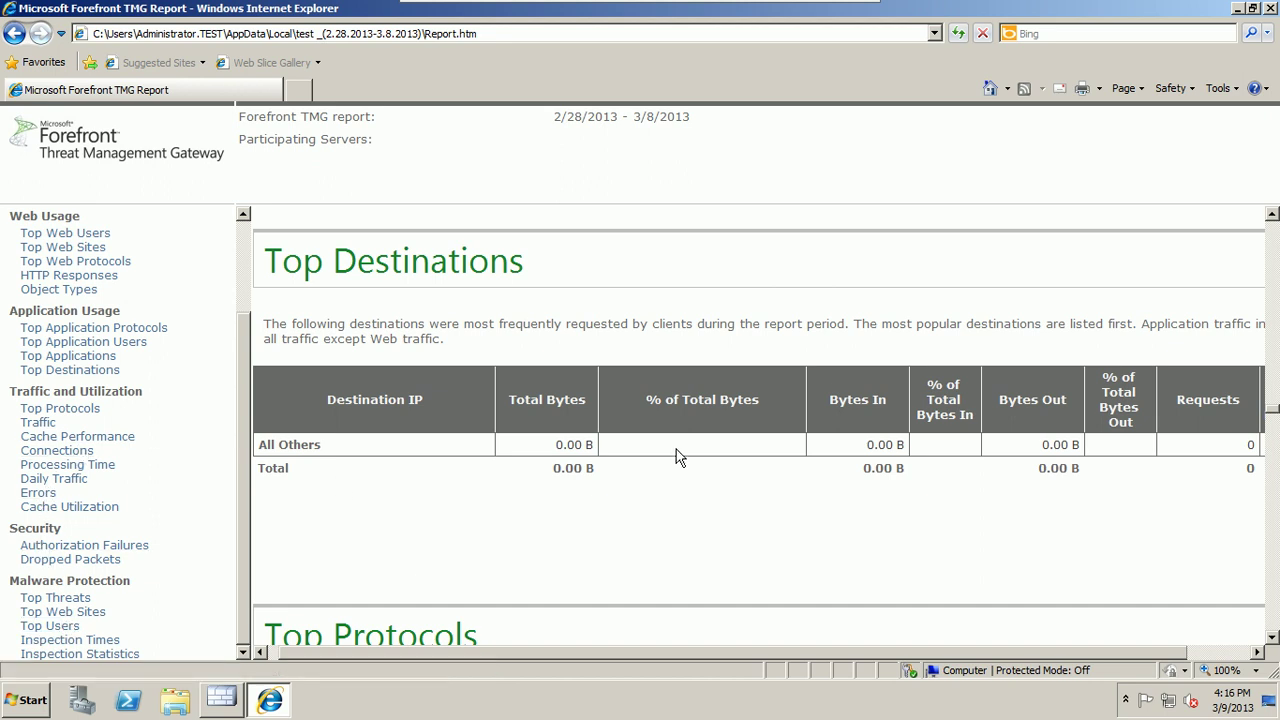
pyautogui.click(1252, 8)
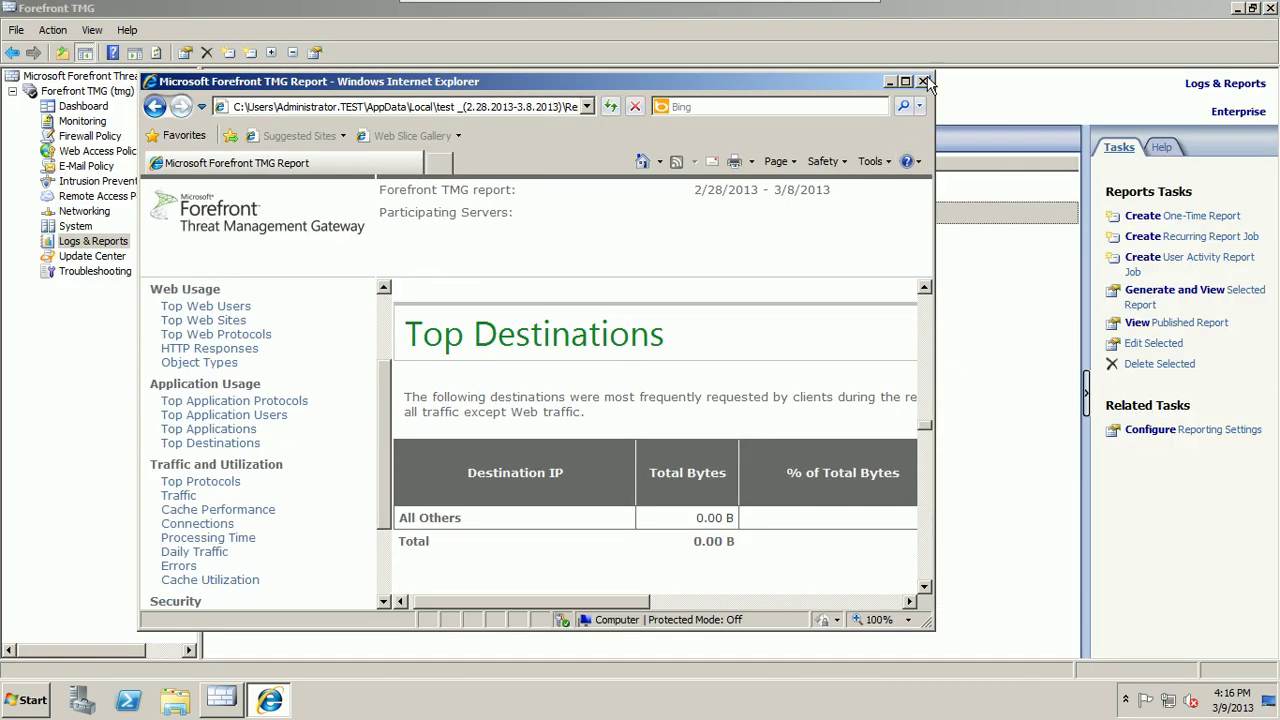
# Step: Close the report window and the Forefront TMG console, leaving the Windows Server desktop
pyautogui.click(923, 83)
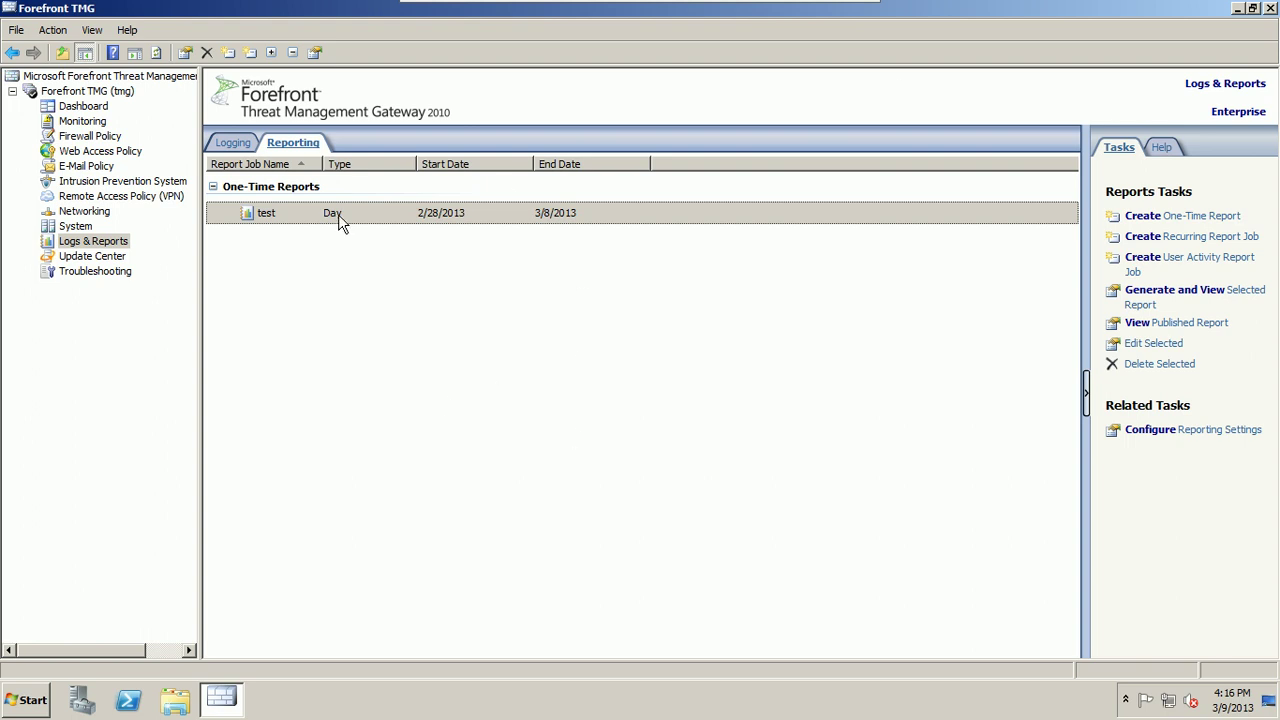
pyautogui.click(300, 360)
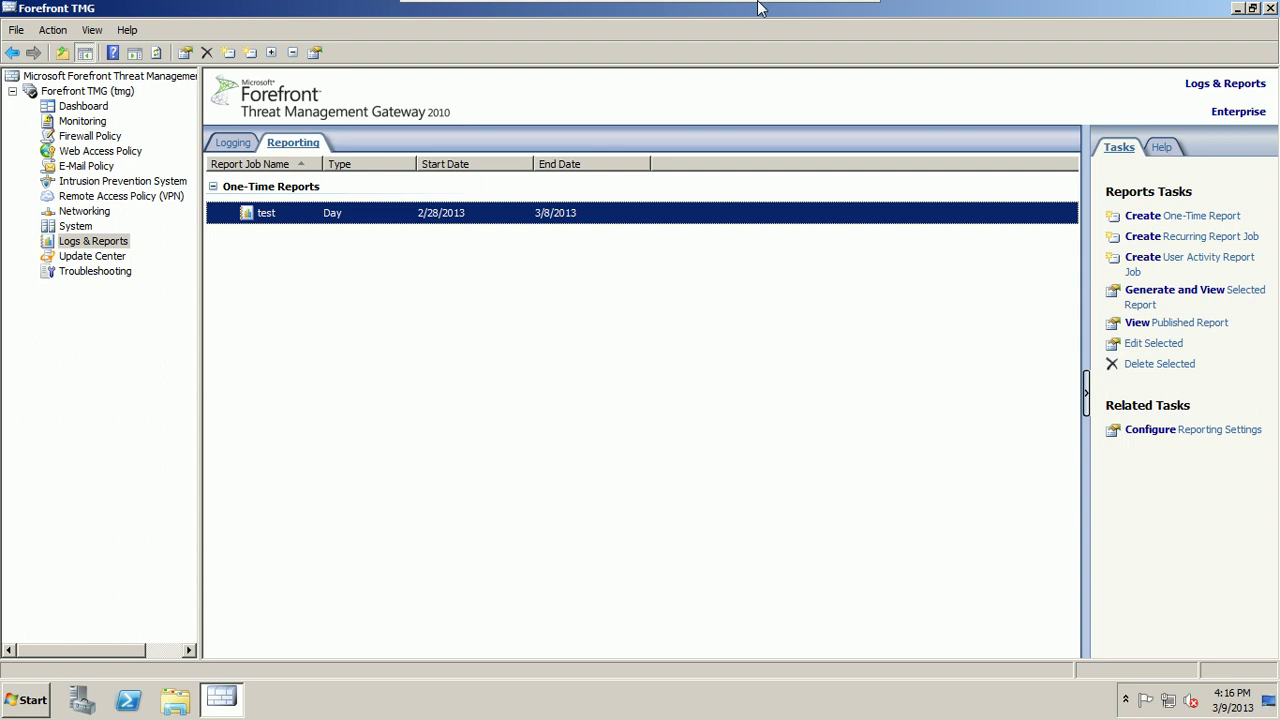
pyautogui.click(1253, 9)
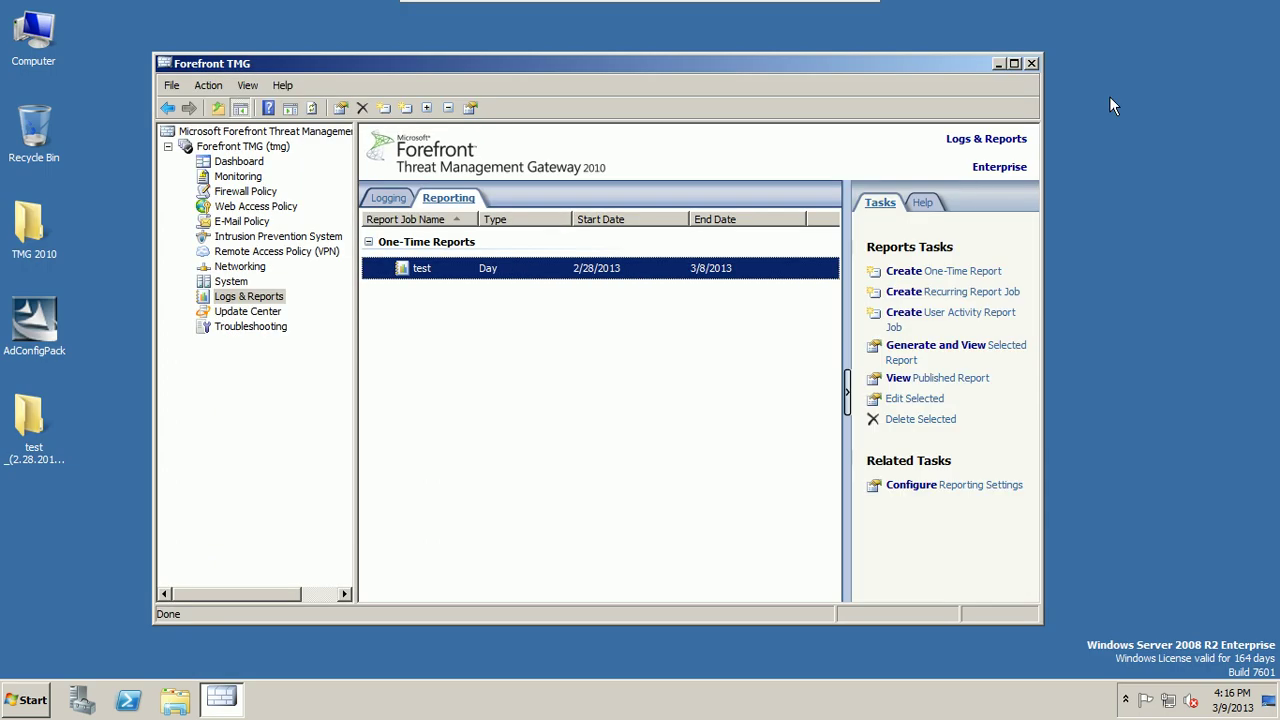
pyautogui.click(1031, 63)
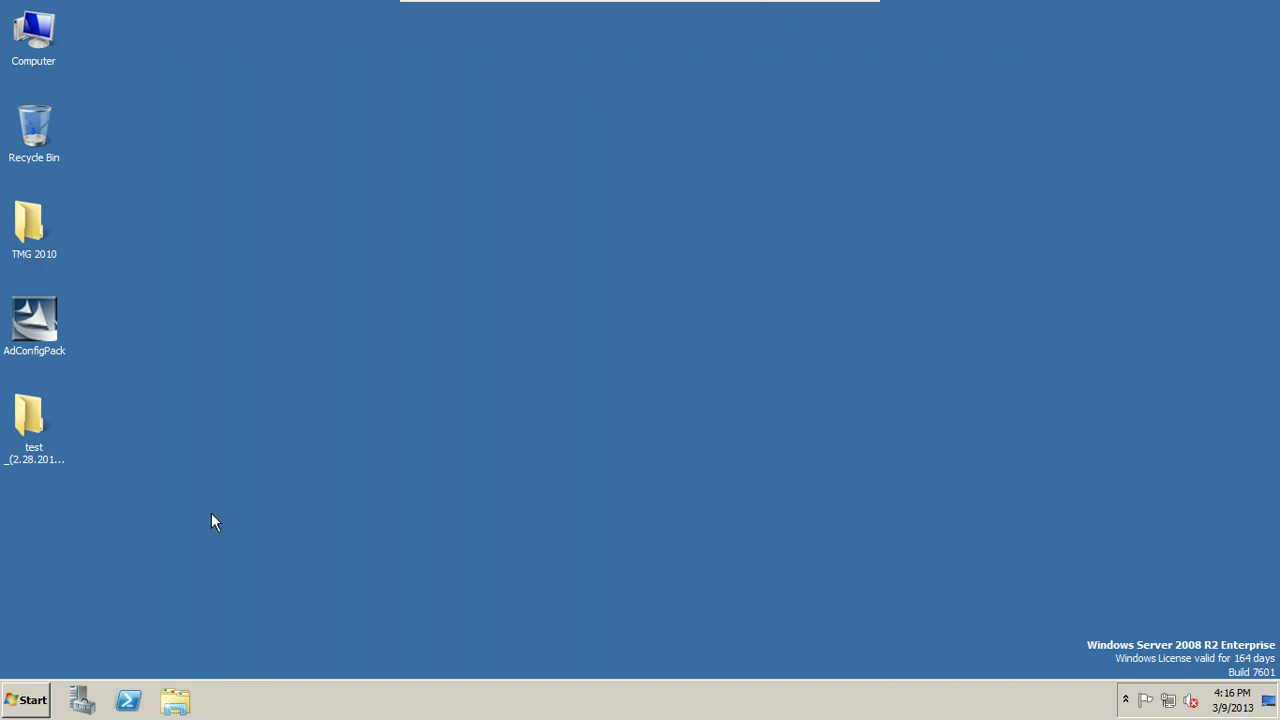
# Step: Shut down the TMG server citing Hardware: Maintenance (Planned) as the reason
pyautogui.click(27, 700)
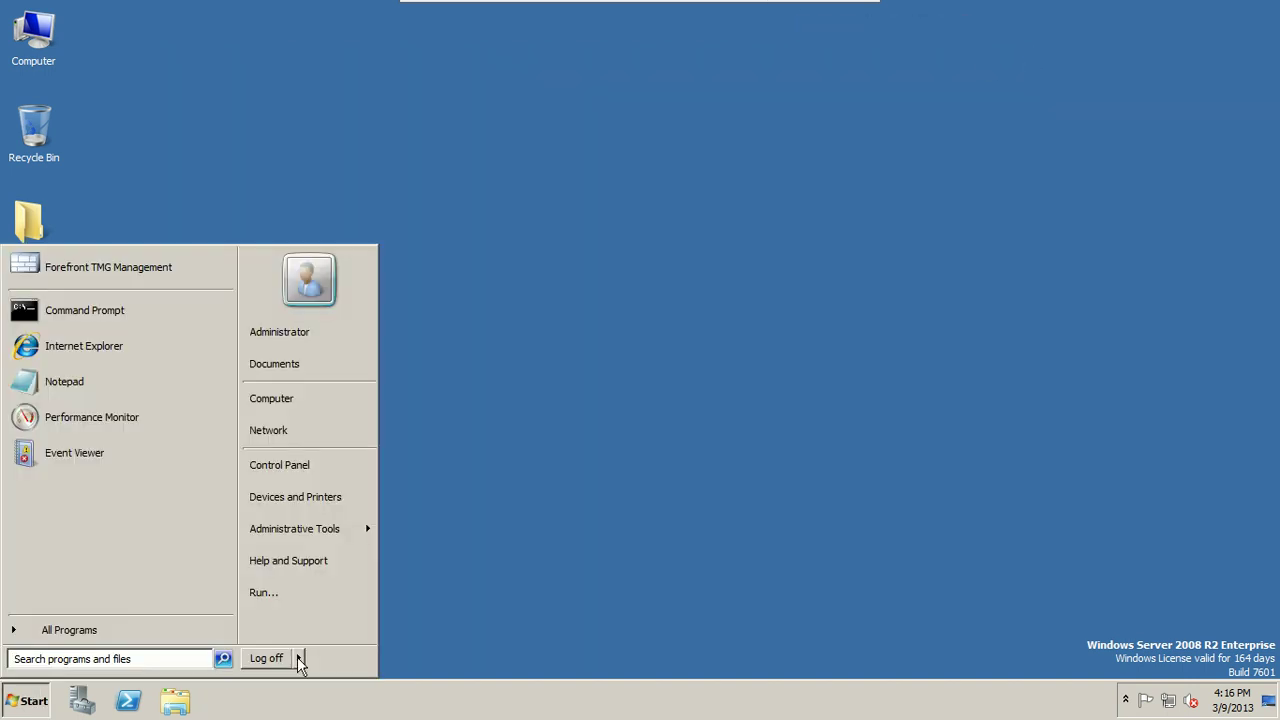
pyautogui.moveTo(297, 657)
pyautogui.click(340, 659)
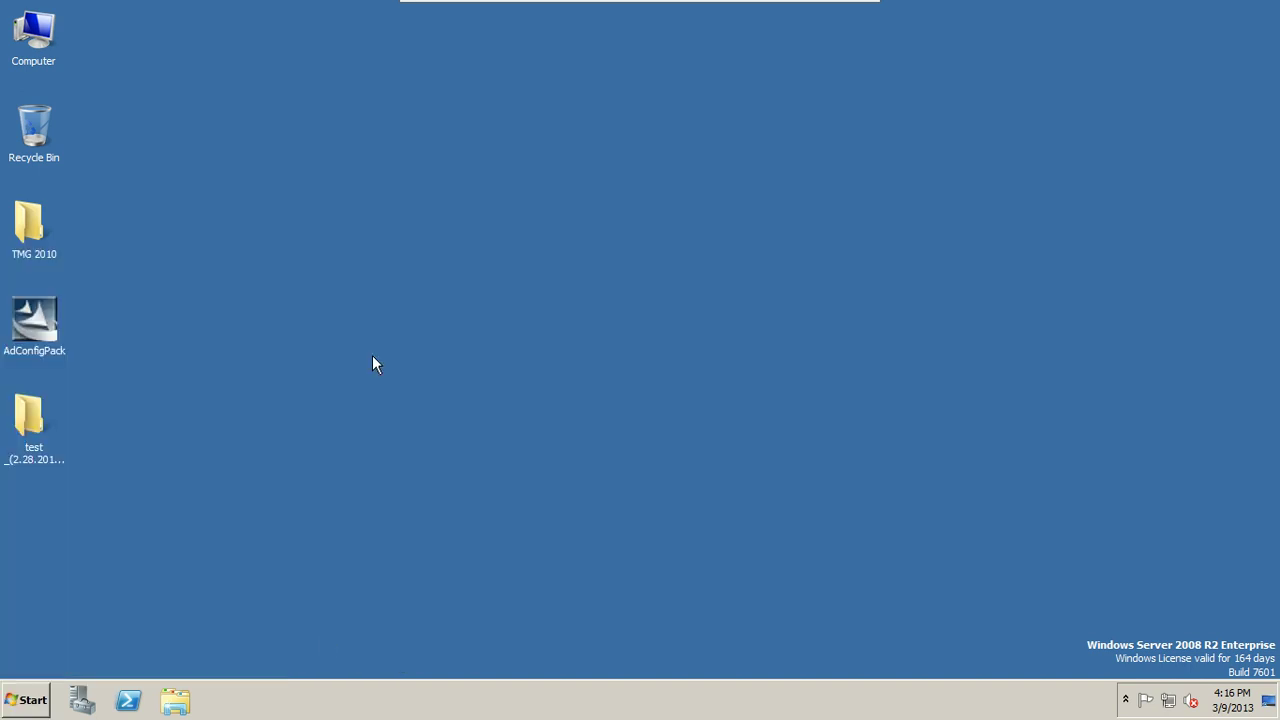
pyautogui.click(567, 294)
pyautogui.click(566, 327)
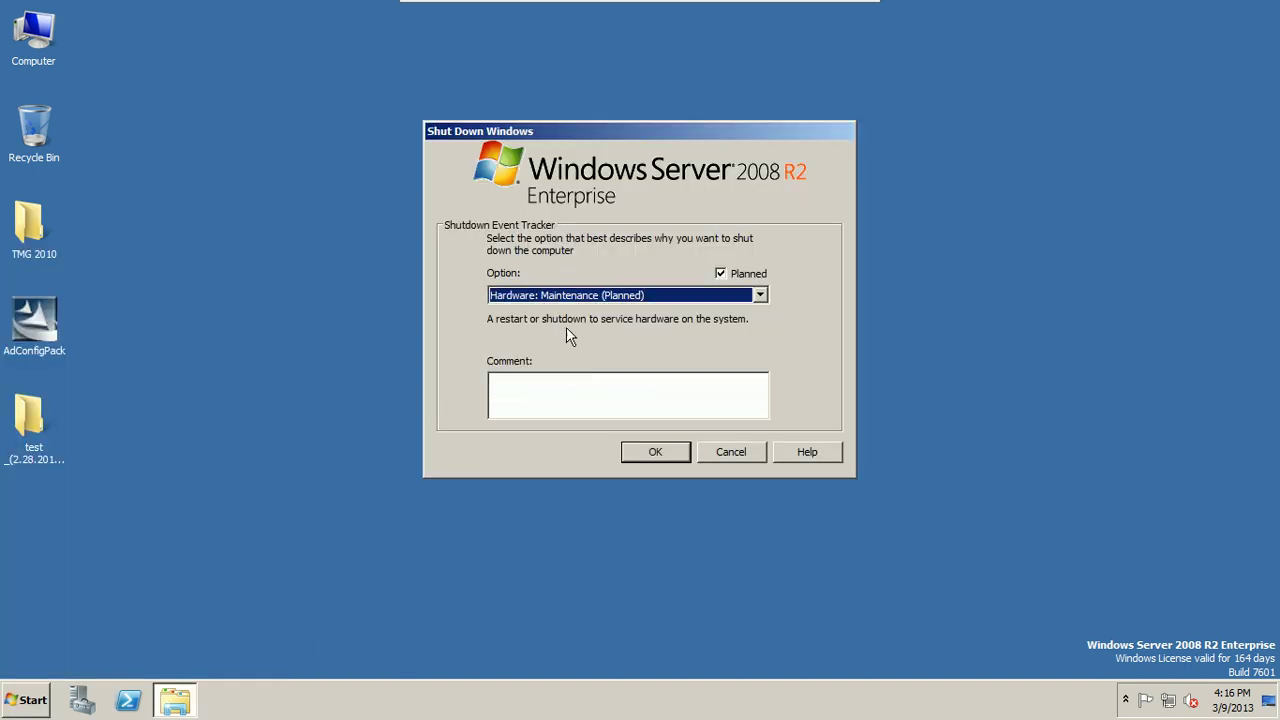
pyautogui.click(632, 448)
pyautogui.moveTo(680, 3)
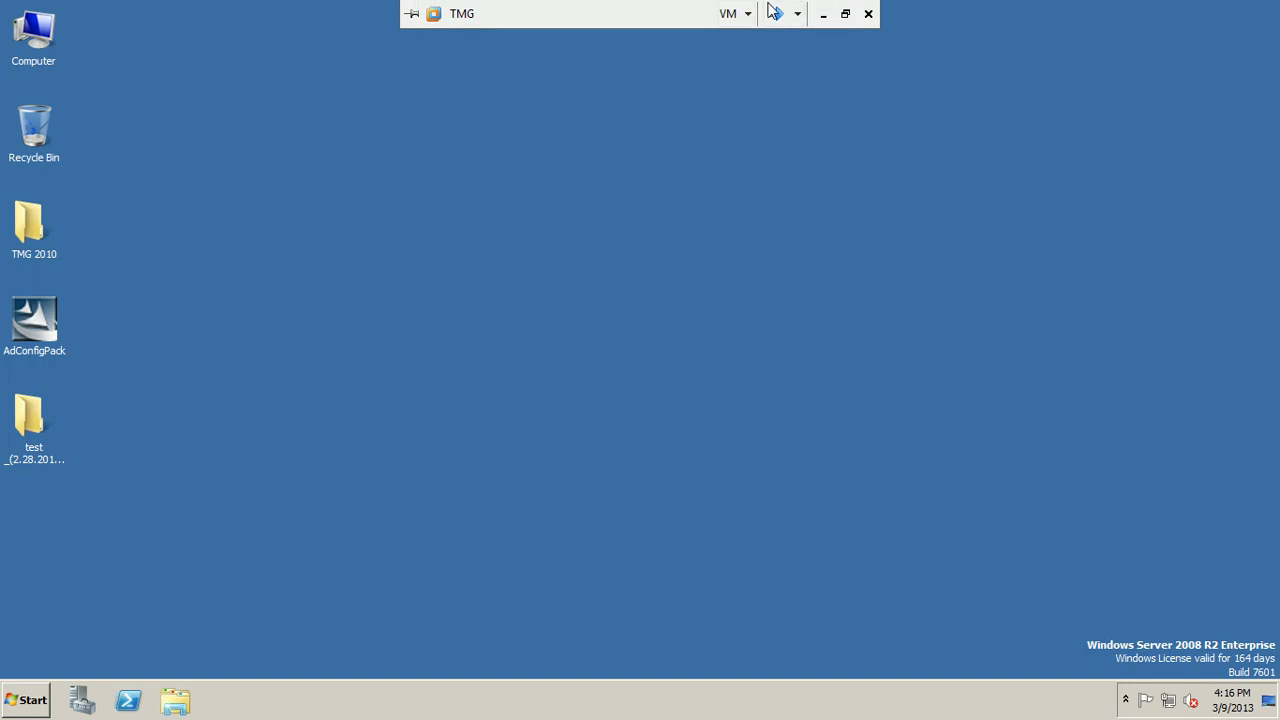
pyautogui.click(777, 13)
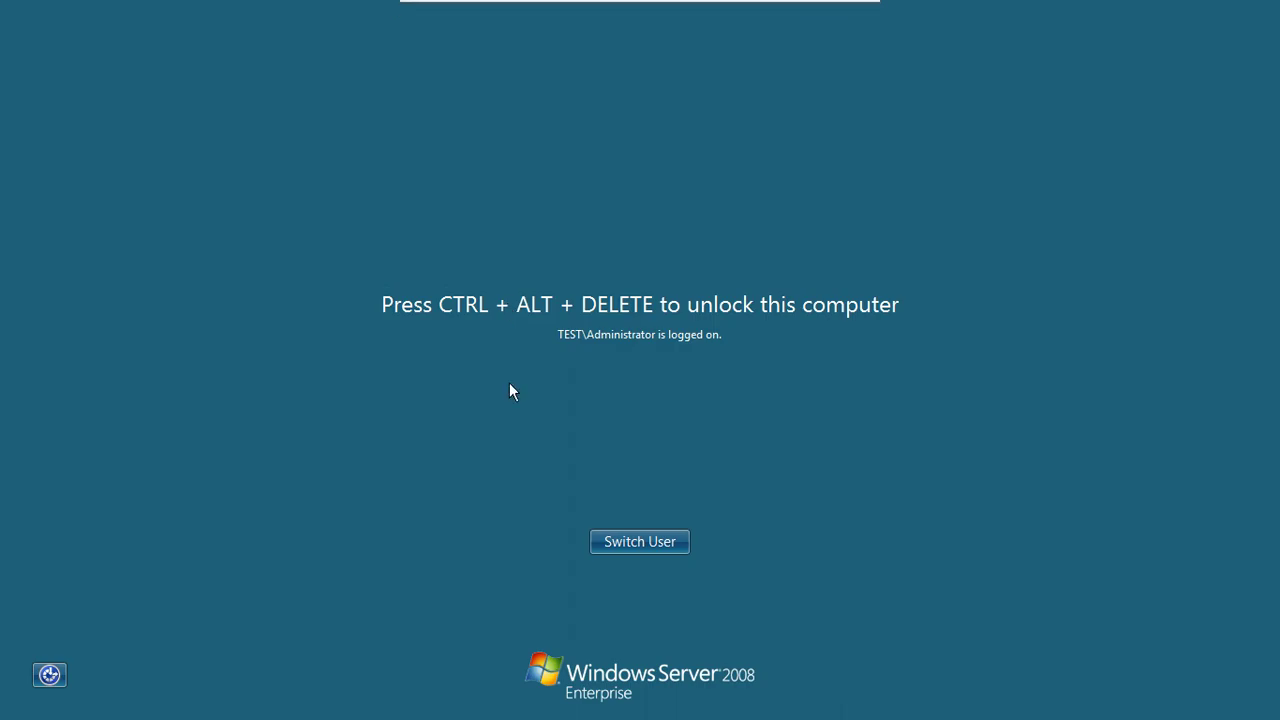
# Step: Unlock DC1 with the Administrator password and close the System window
pyautogui.hotkey('ctrl', 'alt', 'Delete')
pyautogui.write('•••••••')
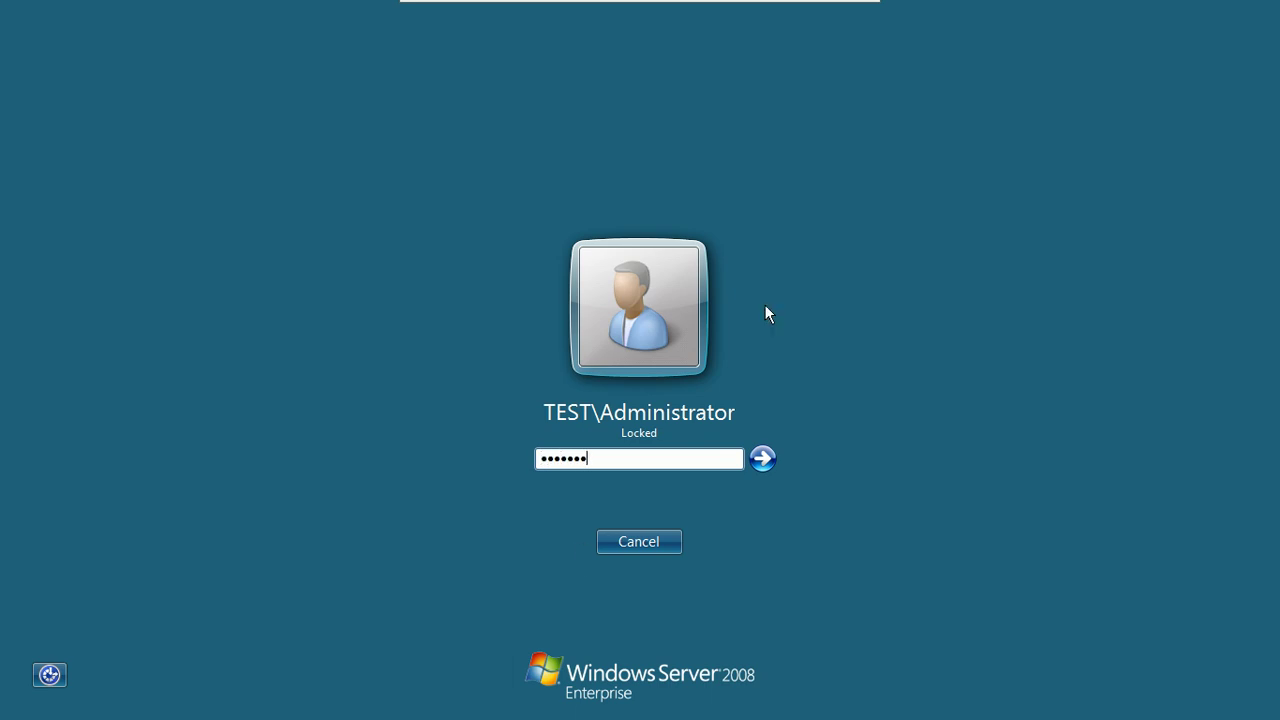
pyautogui.click(762, 459)
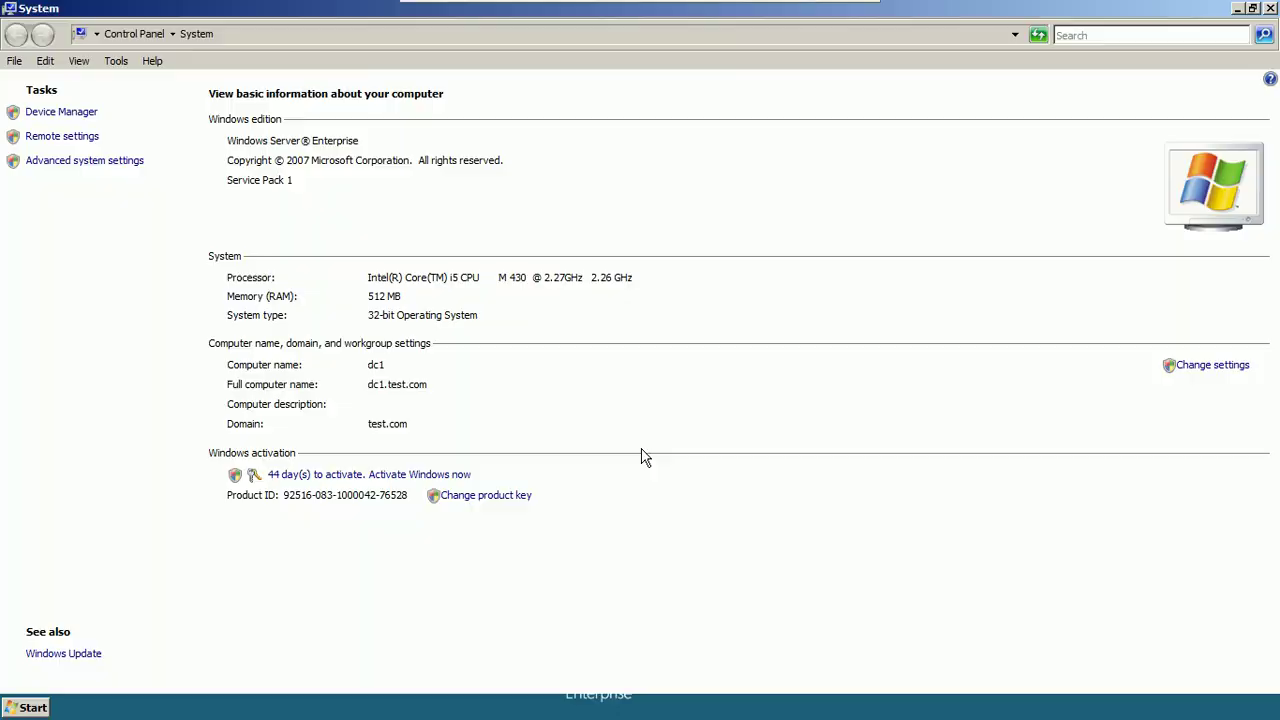
pyautogui.click(1268, 10)
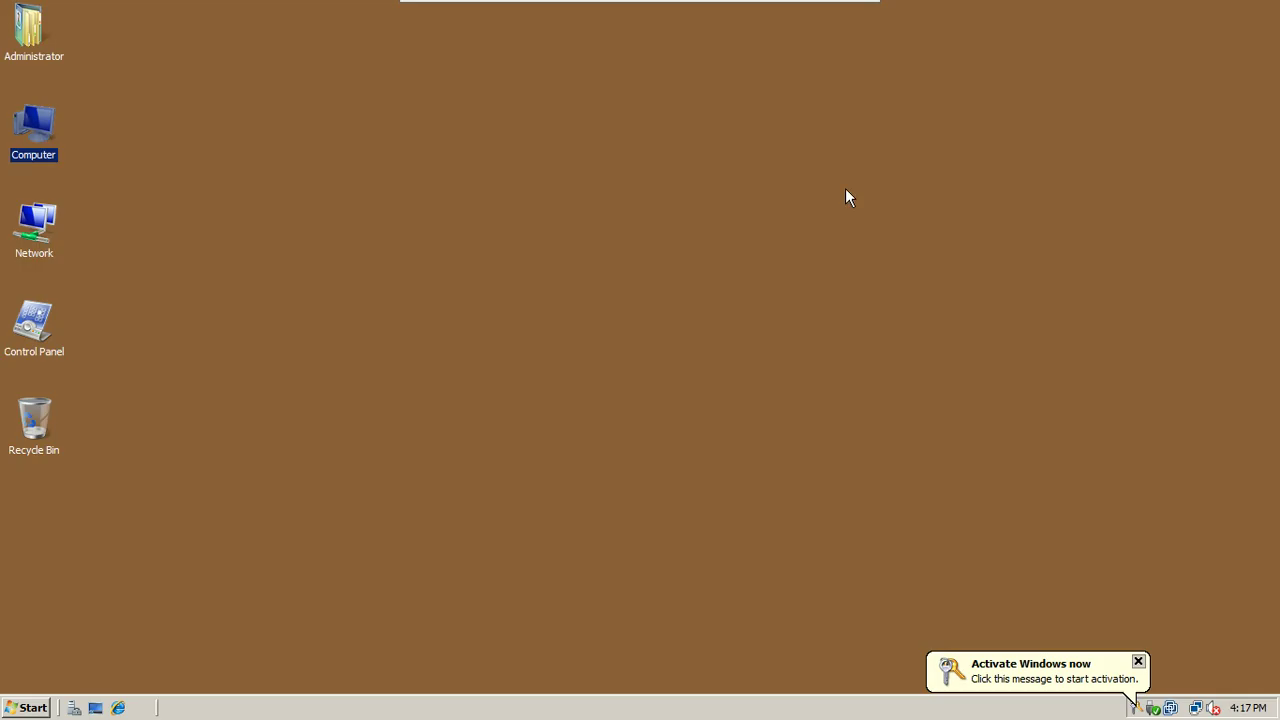
# Step: Shut down DC1 with Operating System: Reconfiguration (Planned) as the reason
pyautogui.click(32, 708)
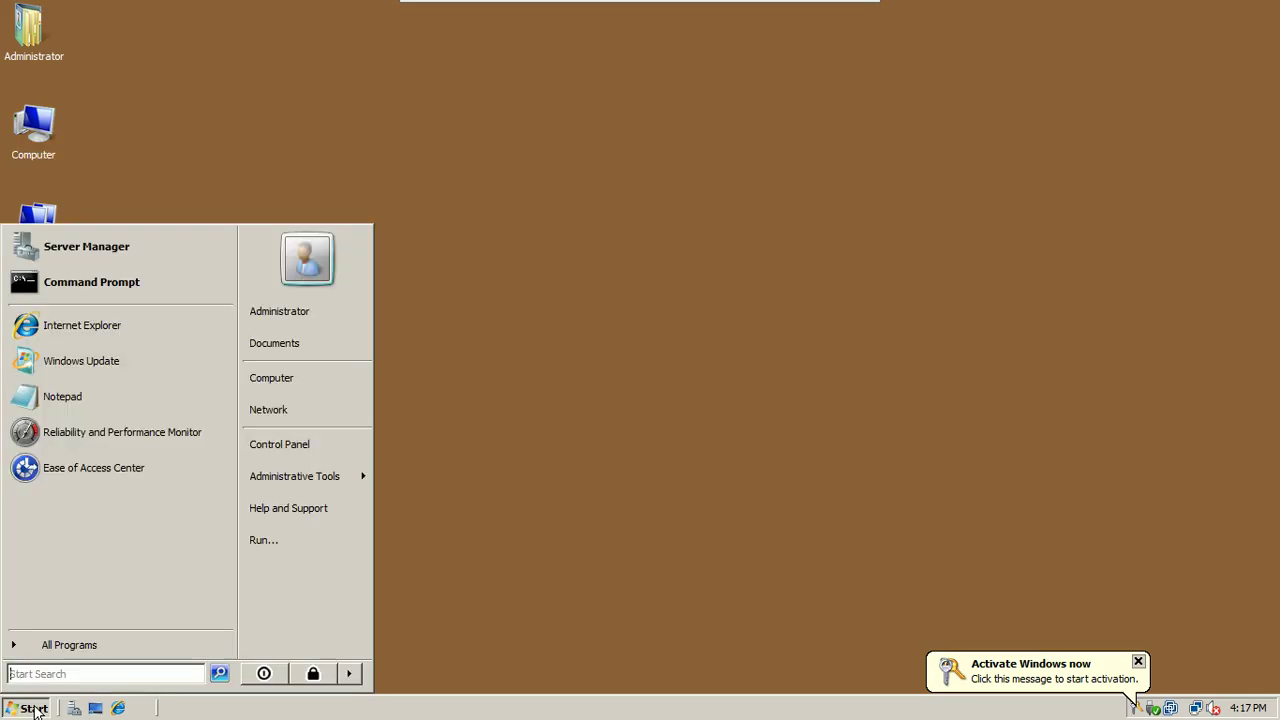
pyautogui.click(356, 675)
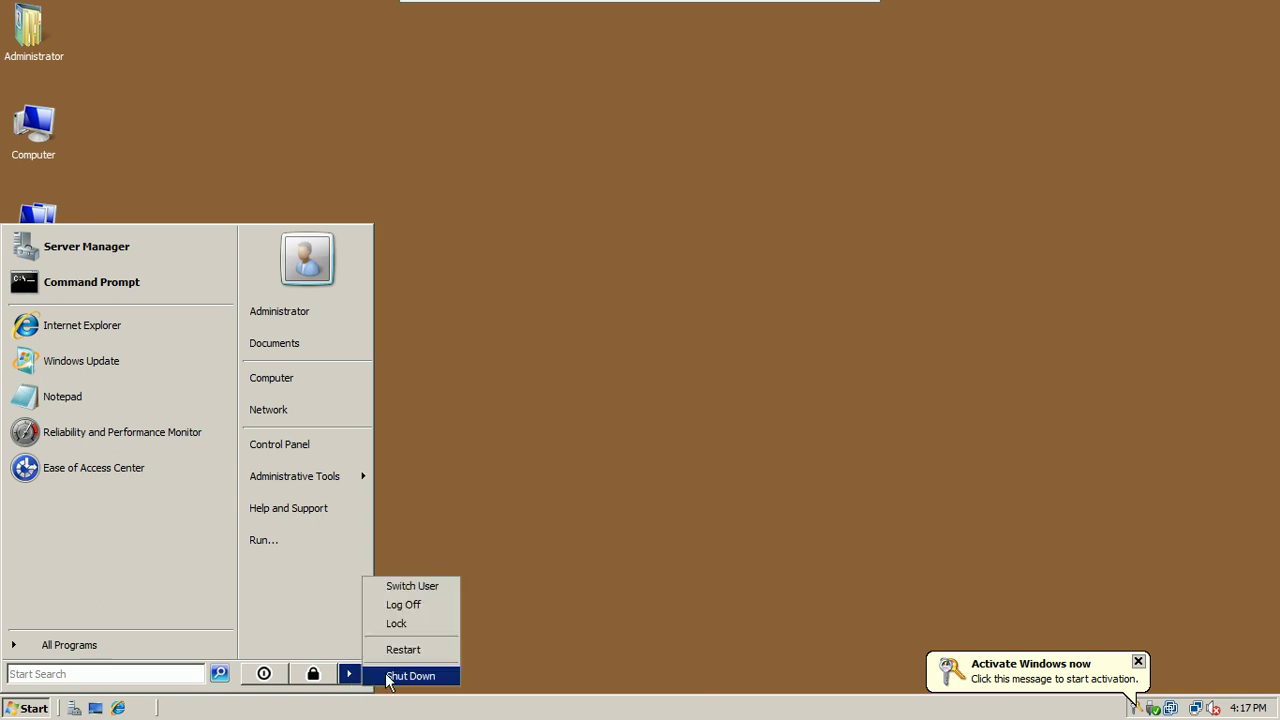
pyautogui.click(410, 676)
pyautogui.click(594, 298)
pyautogui.click(589, 352)
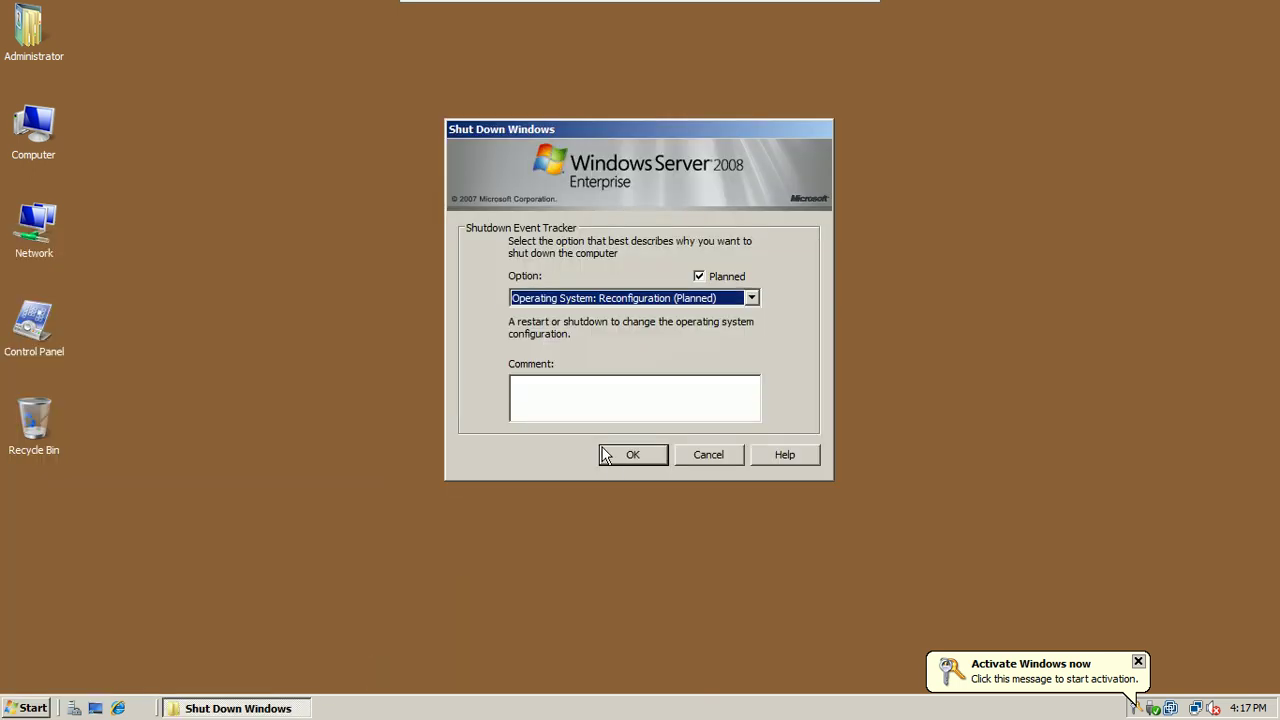
pyautogui.click(620, 454)
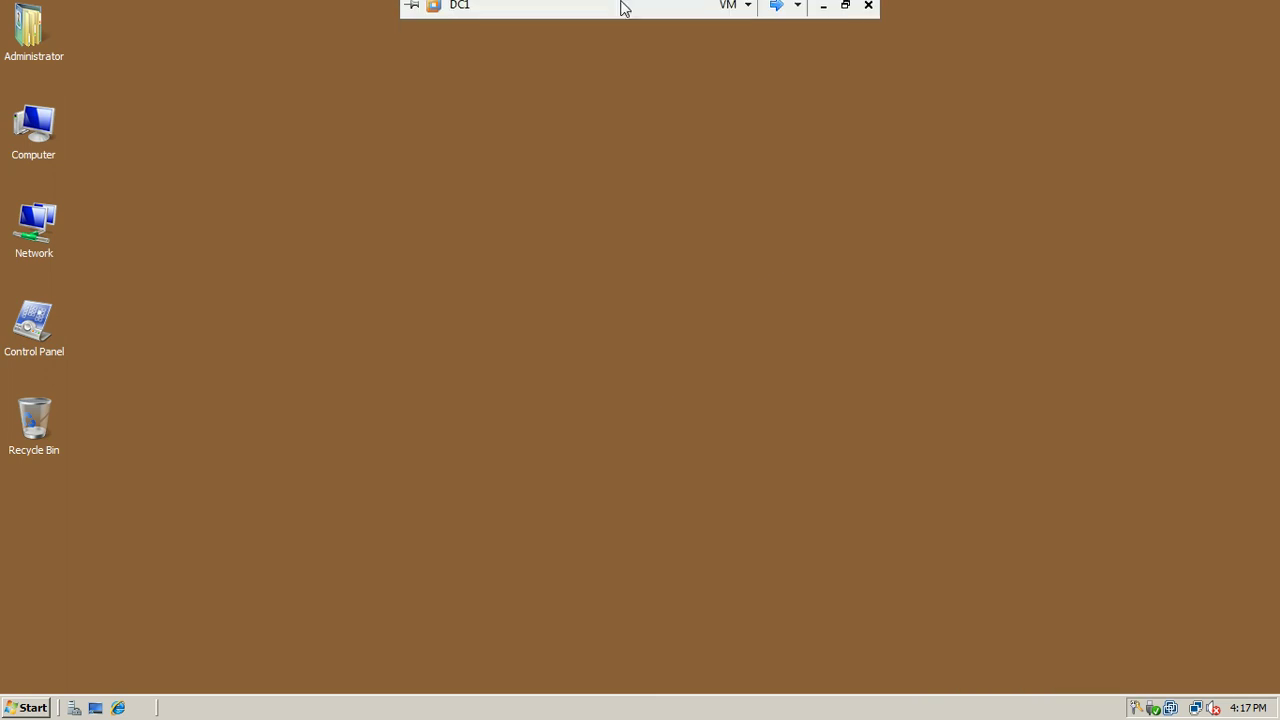
pyautogui.click(845, 13)
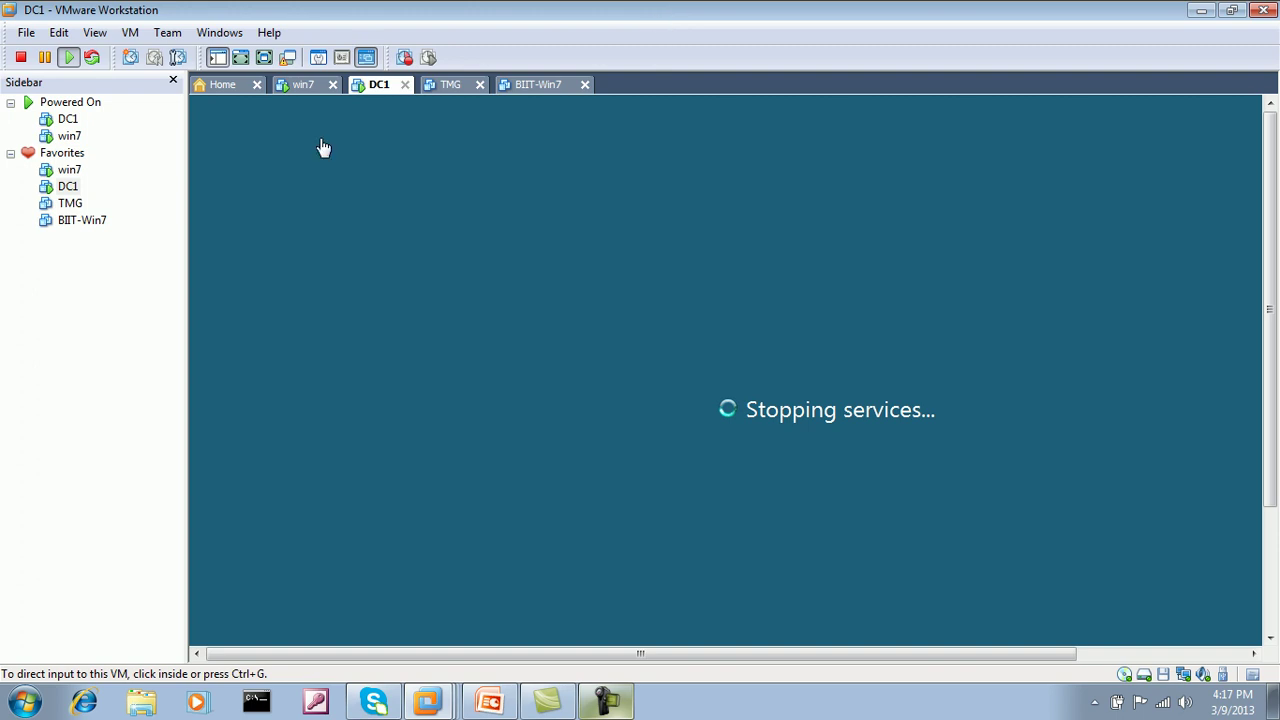
# Step: Switch to the win7 virtual machine showing the Military College Jhelum website
pyautogui.click(298, 86)
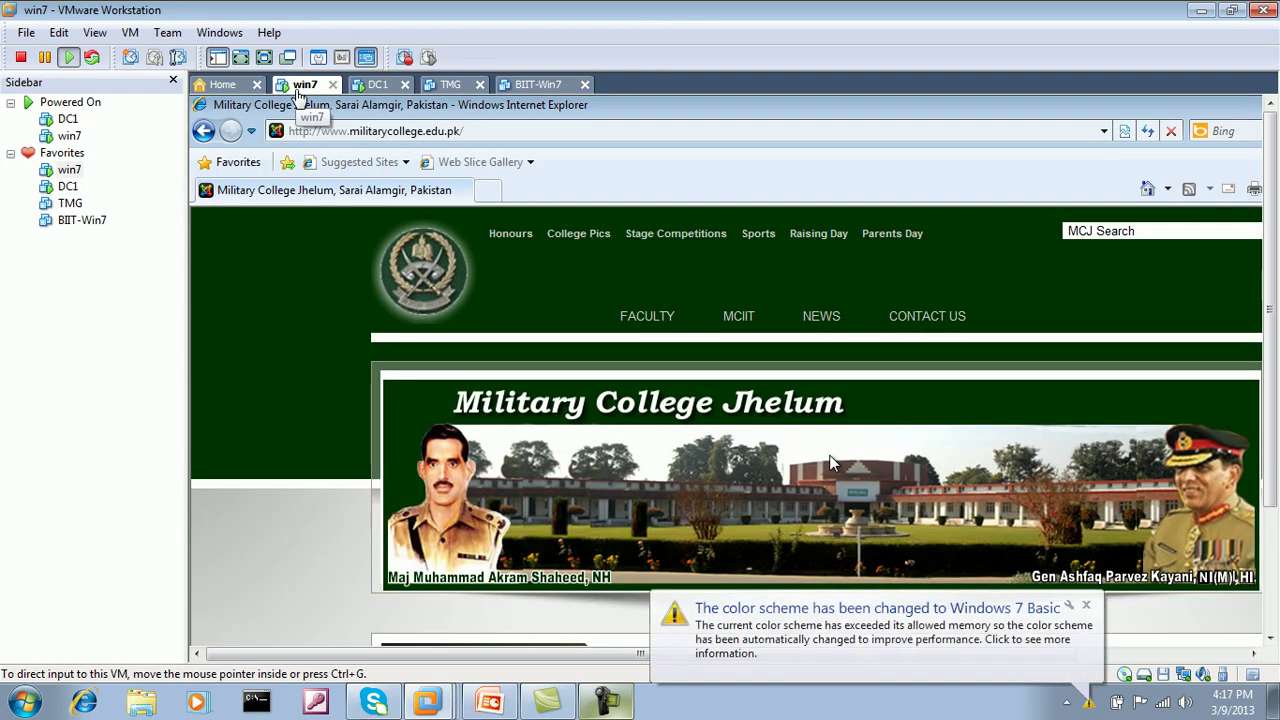
# Step: Close Internet Explorer in win7 and shut the machine down until it shows Powered off
pyautogui.click(263, 57)
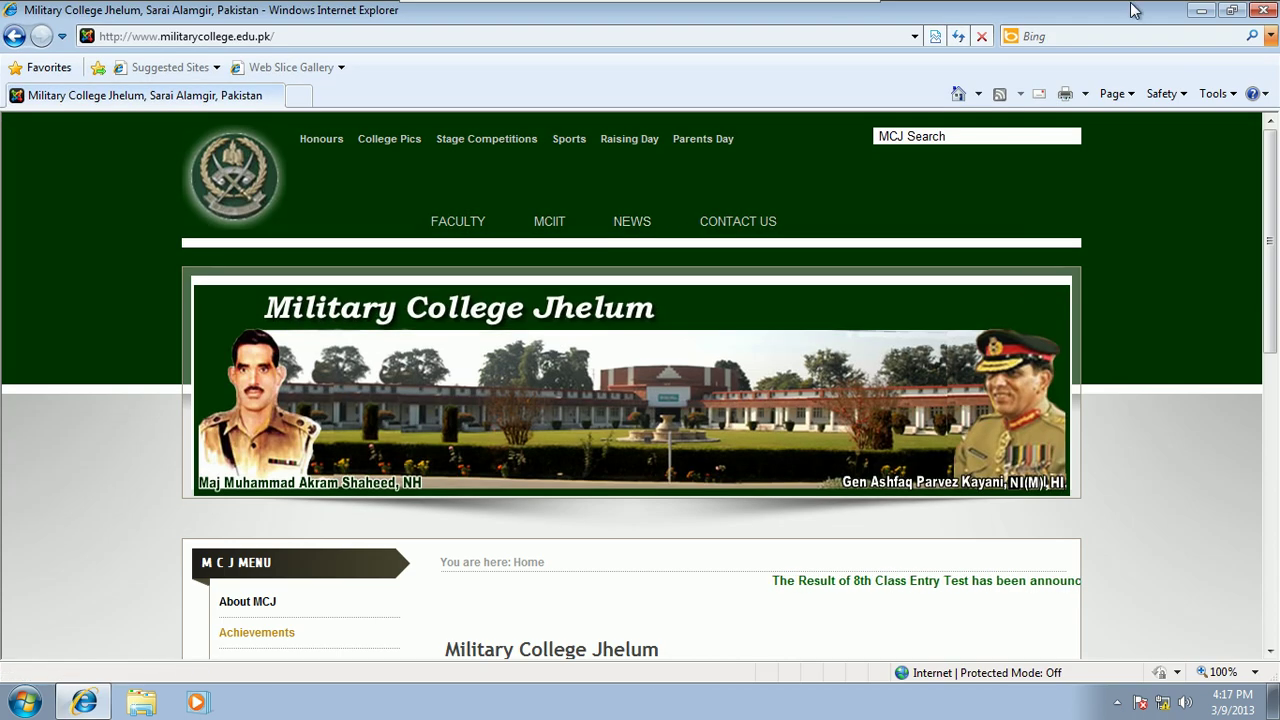
pyautogui.hotkey('alt', 'F4')
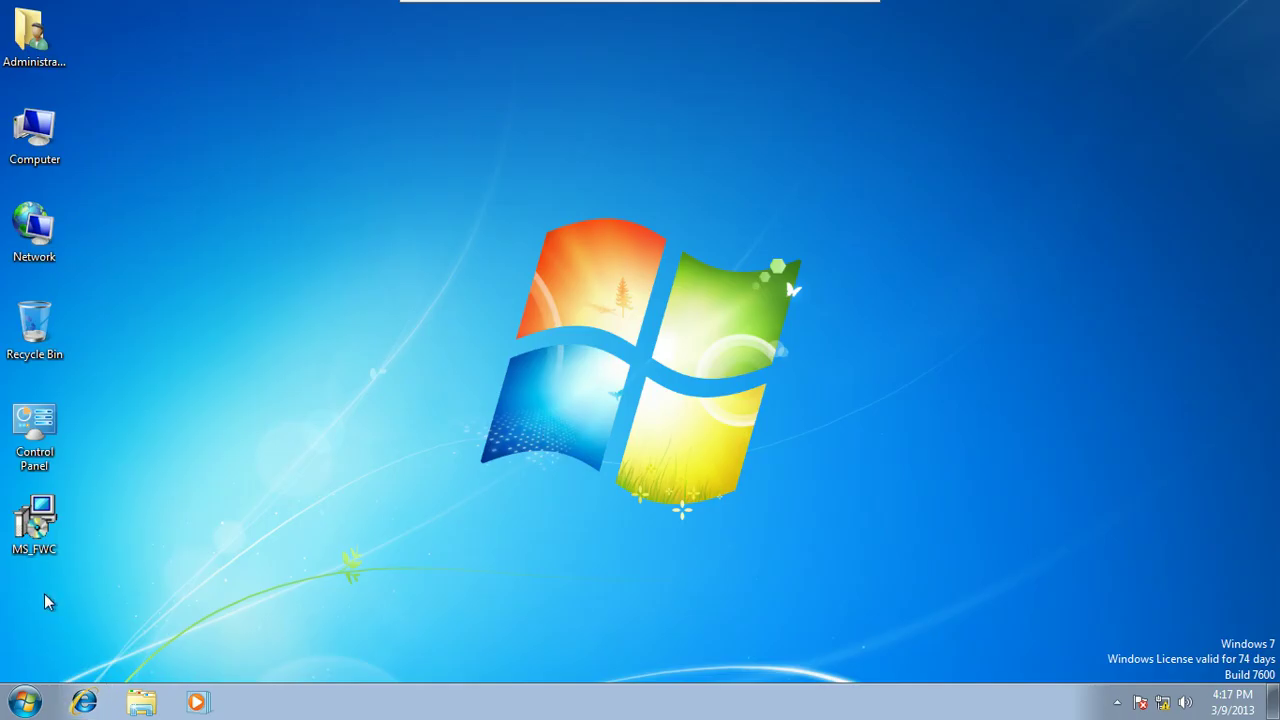
pyautogui.click(28, 696)
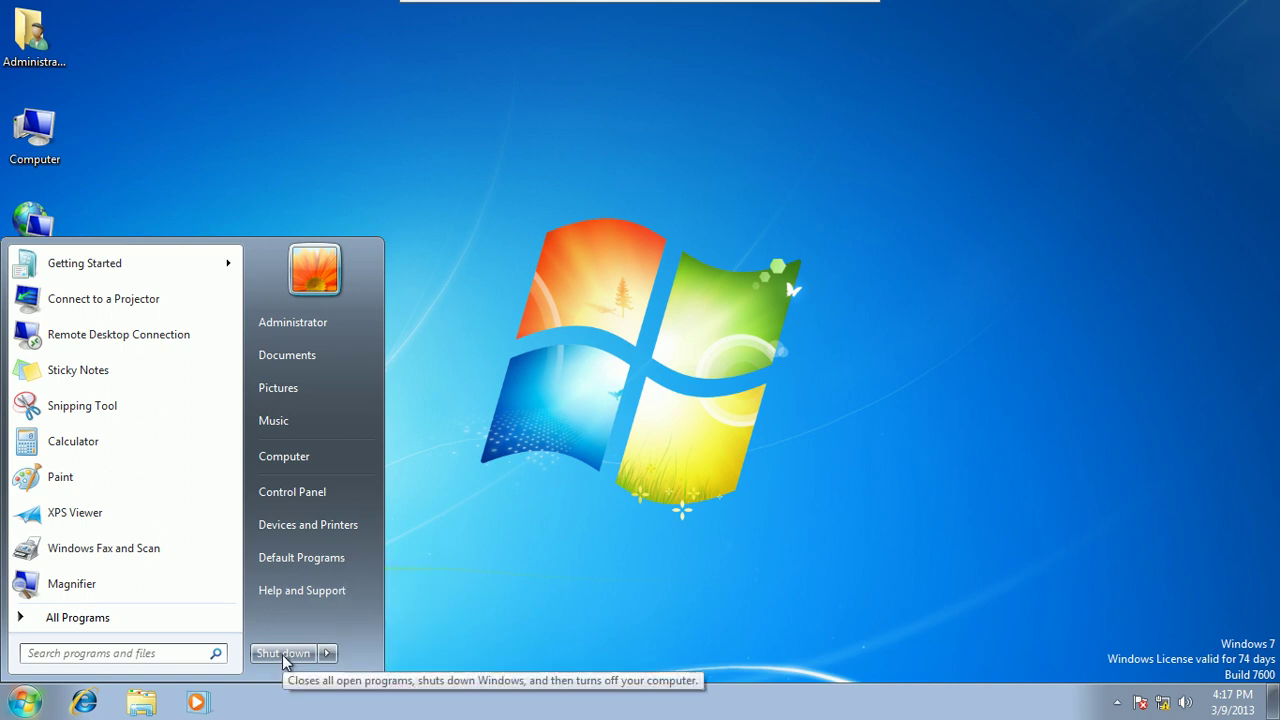
pyautogui.click(284, 656)
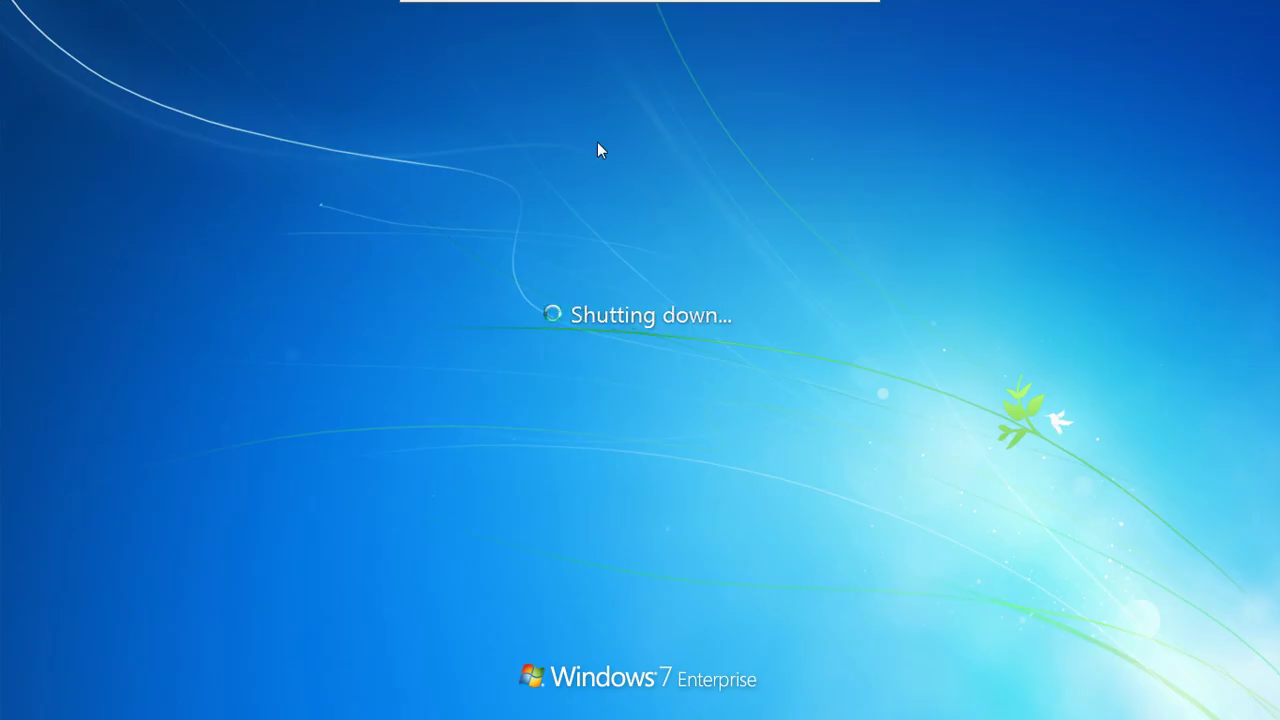
pyautogui.moveTo(758, 8)
pyautogui.click(843, 14)
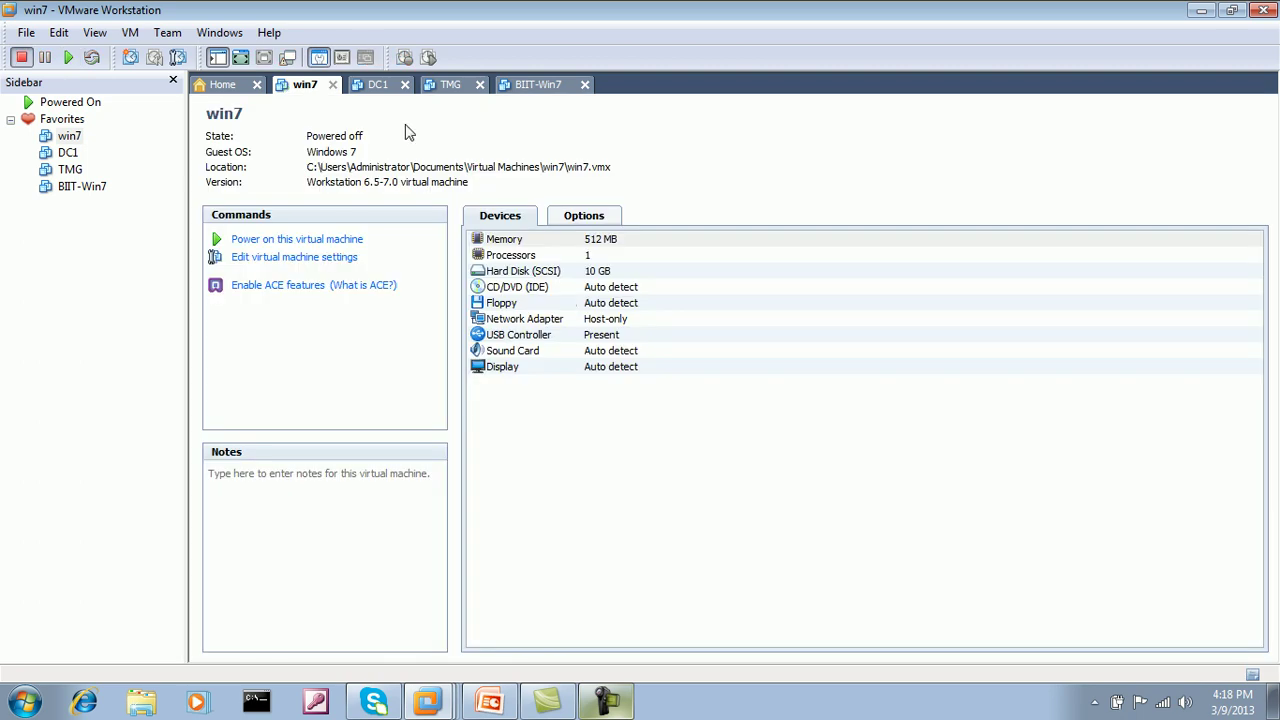
# Step: Confirm DC1 and TMG are off, close VMware Workstation, and show the 'TMG Monitoring and Reporting' slide
pyautogui.click(386, 88)
pyautogui.click(456, 90)
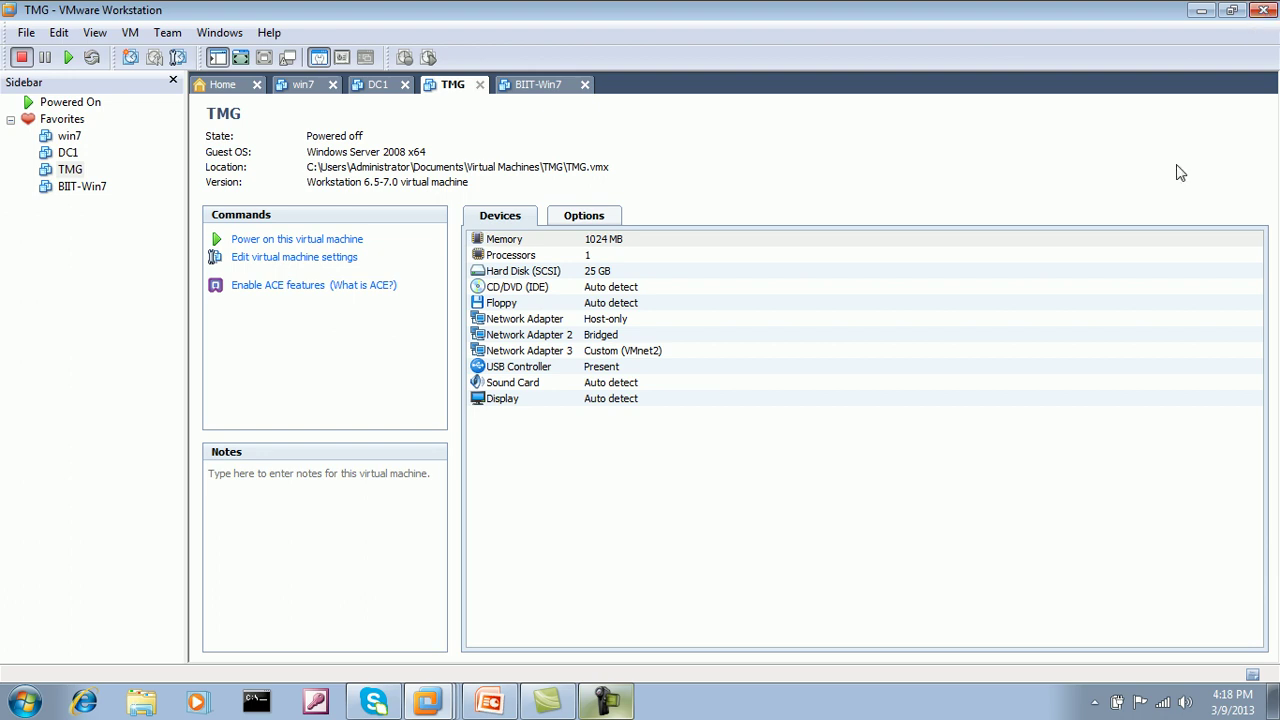
pyautogui.click(1263, 12)
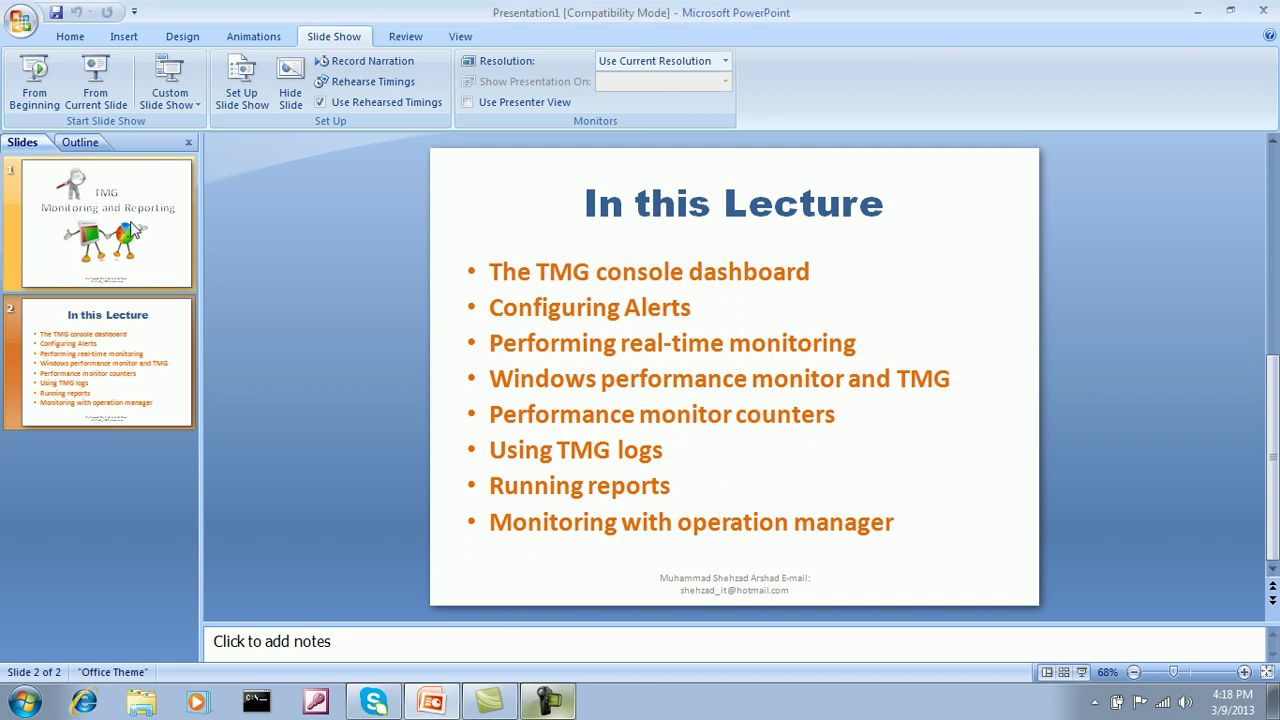
pyautogui.click(137, 230)
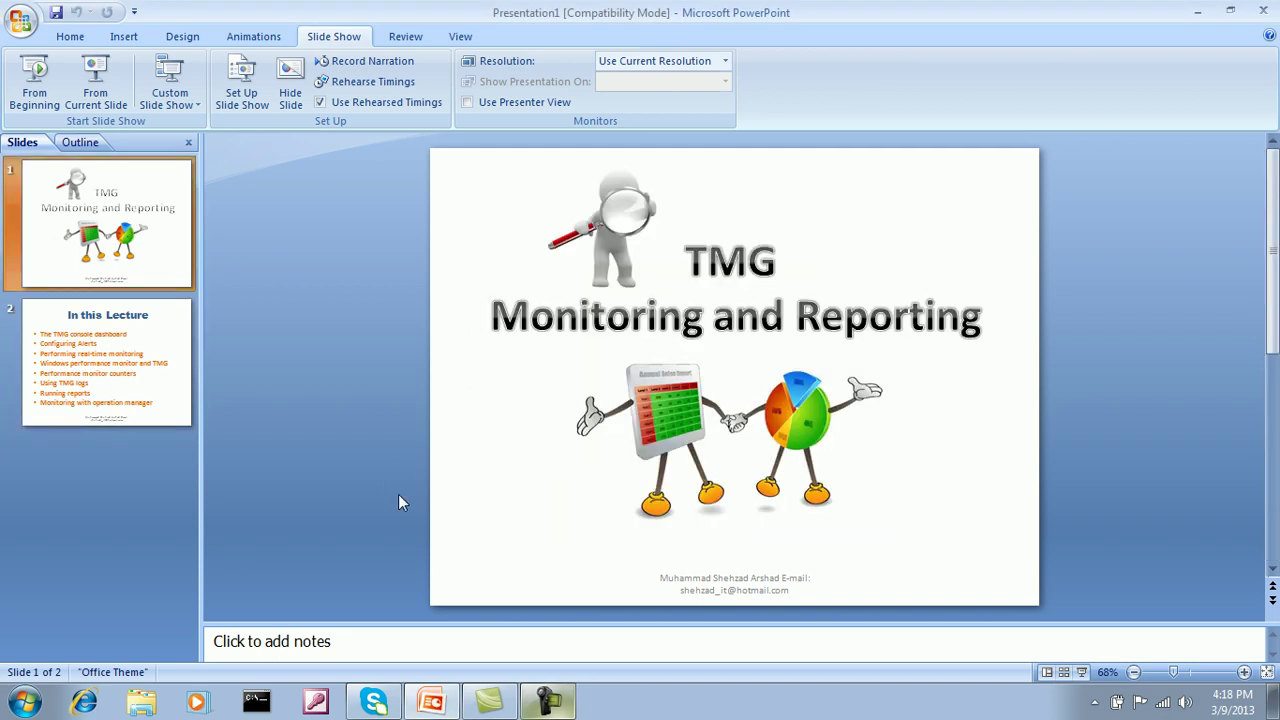
pyautogui.click(548, 700)
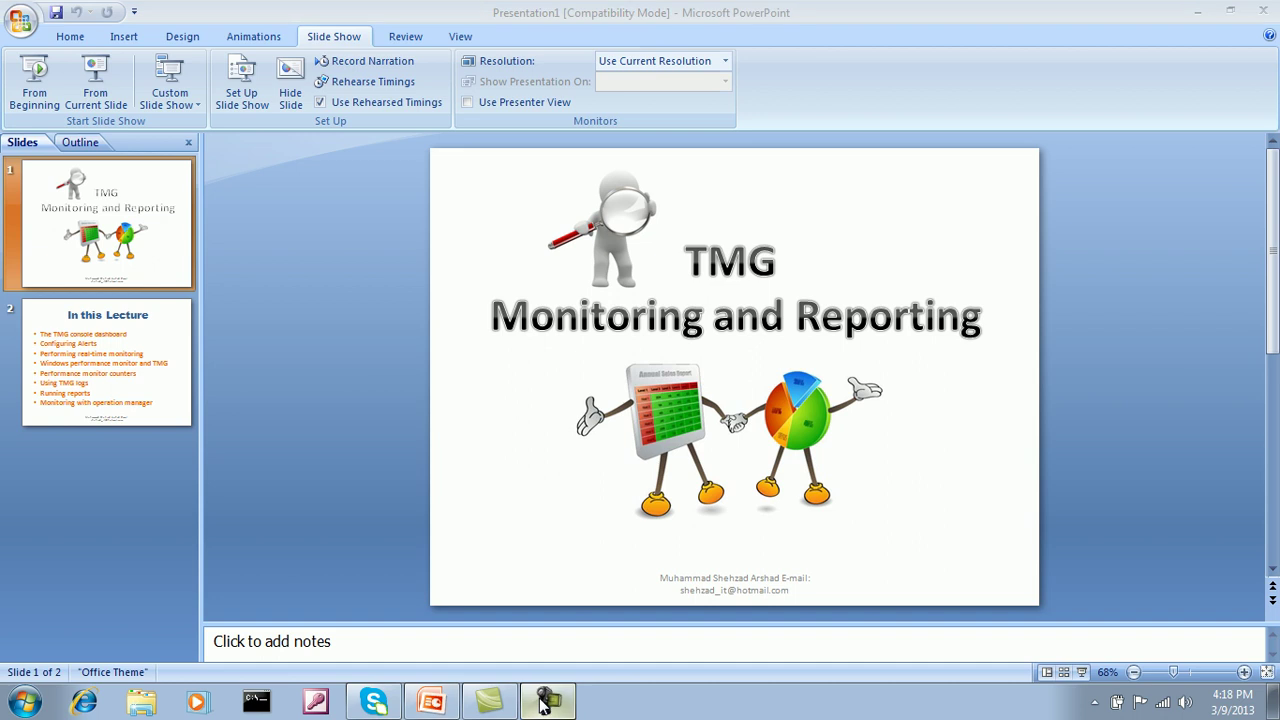